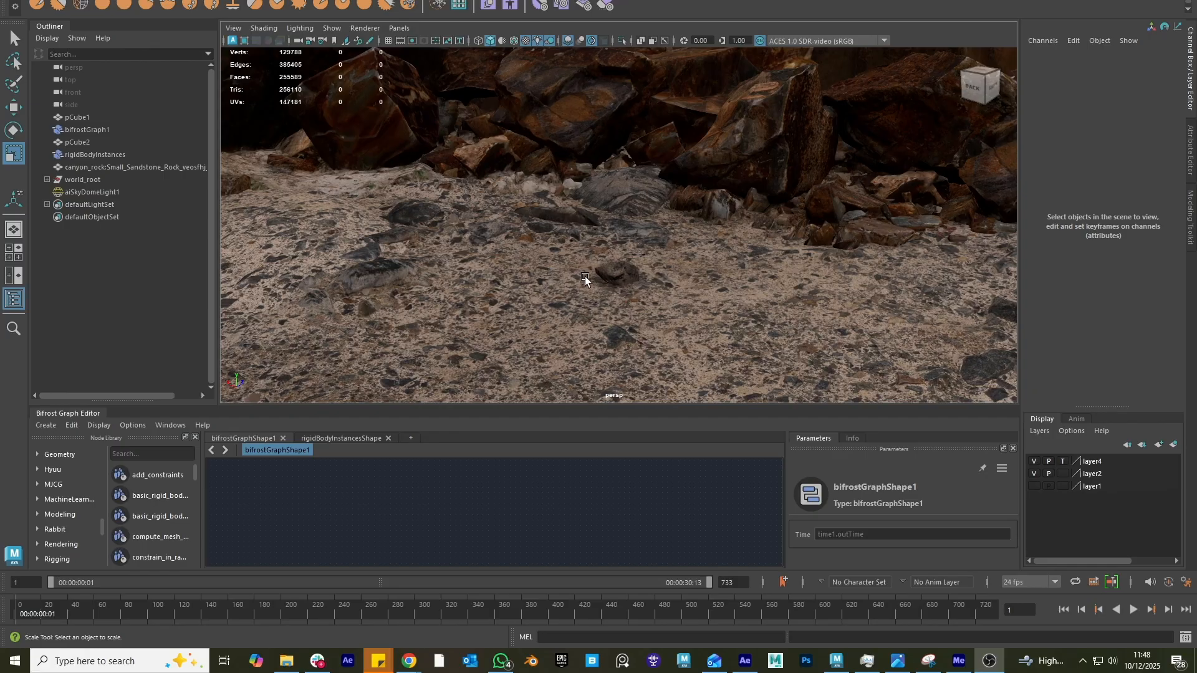
- Select the small sandstone rock lying on the stony ground and frame it in the viewport
{"action": "left_click_drag", "start_coordinate": [625, 187], "coordinate": [704, 197], "text": "alt"}
{"action": "middle_click_drag", "start_coordinate": [705, 197], "coordinate": [700, 344], "text": "alt"}
{"action": "left_click_drag", "start_coordinate": [701, 344], "coordinate": [652, 207], "text": "alt"}
{"action": "right_click_drag", "start_coordinate": [652, 207], "coordinate": [751, 150], "text": "alt"}
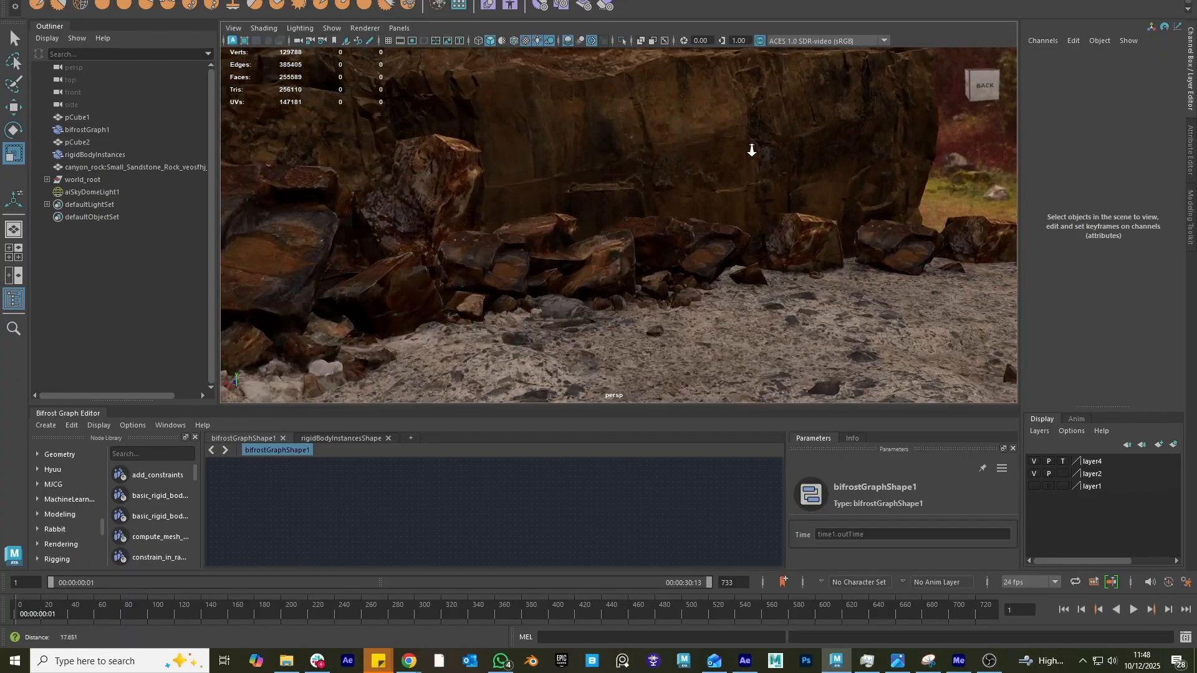
{"action": "left_click_drag", "start_coordinate": [752, 150], "coordinate": [682, 144], "text": "alt"}
{"action": "middle_click_drag", "start_coordinate": [682, 144], "coordinate": [662, 171], "text": "alt"}
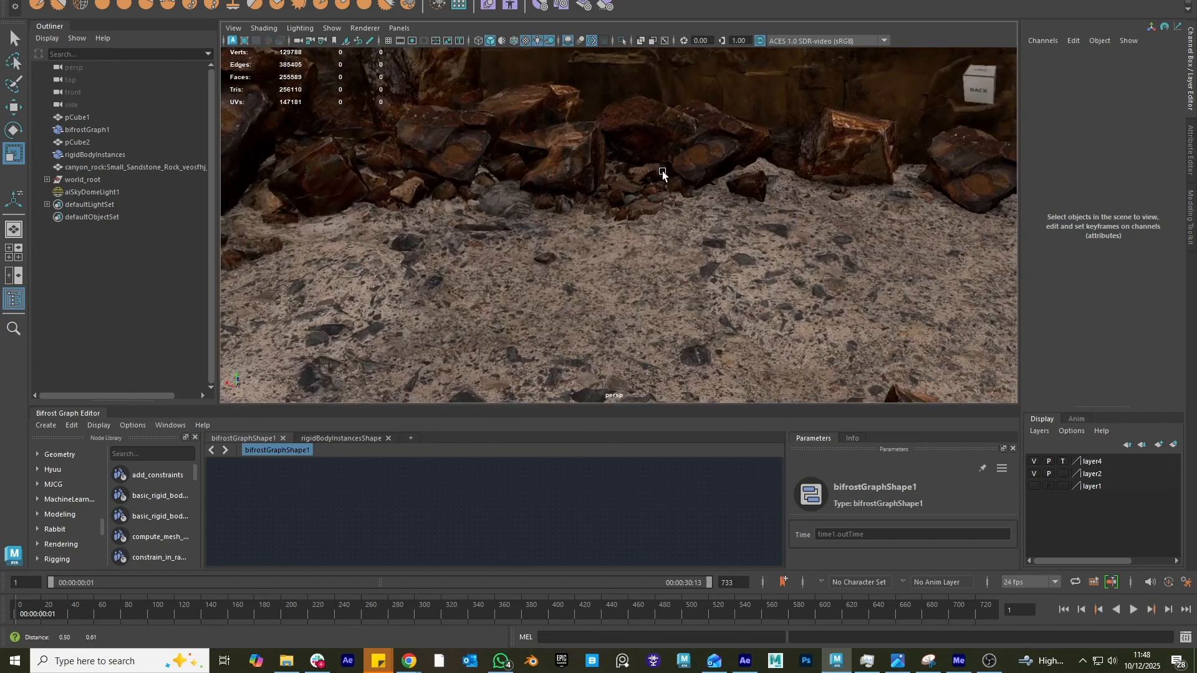
{"action": "left_click_drag", "start_coordinate": [662, 170], "coordinate": [617, 248], "text": "alt"}
{"action": "right_click_drag", "start_coordinate": [617, 248], "coordinate": [690, 270], "text": "alt"}
{"action": "middle_click_drag", "start_coordinate": [690, 270], "coordinate": [780, 266], "text": "alt"}
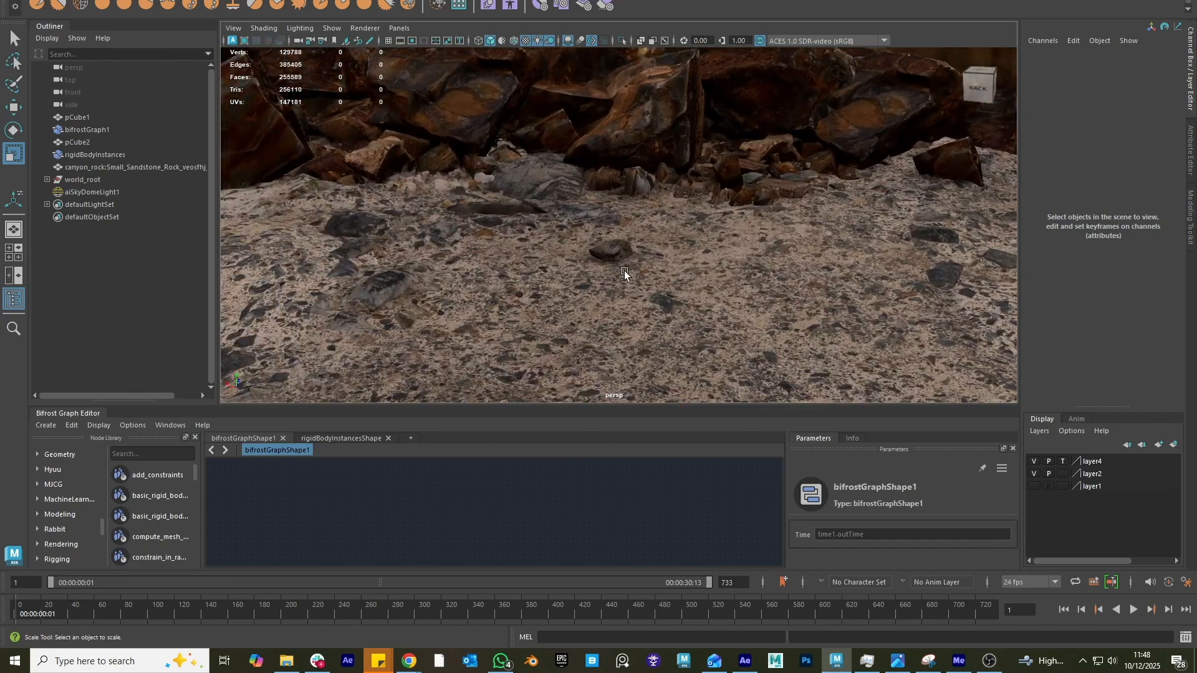
{"action": "left_click", "coordinate": [613, 251]}
{"action": "key", "text": "f"}
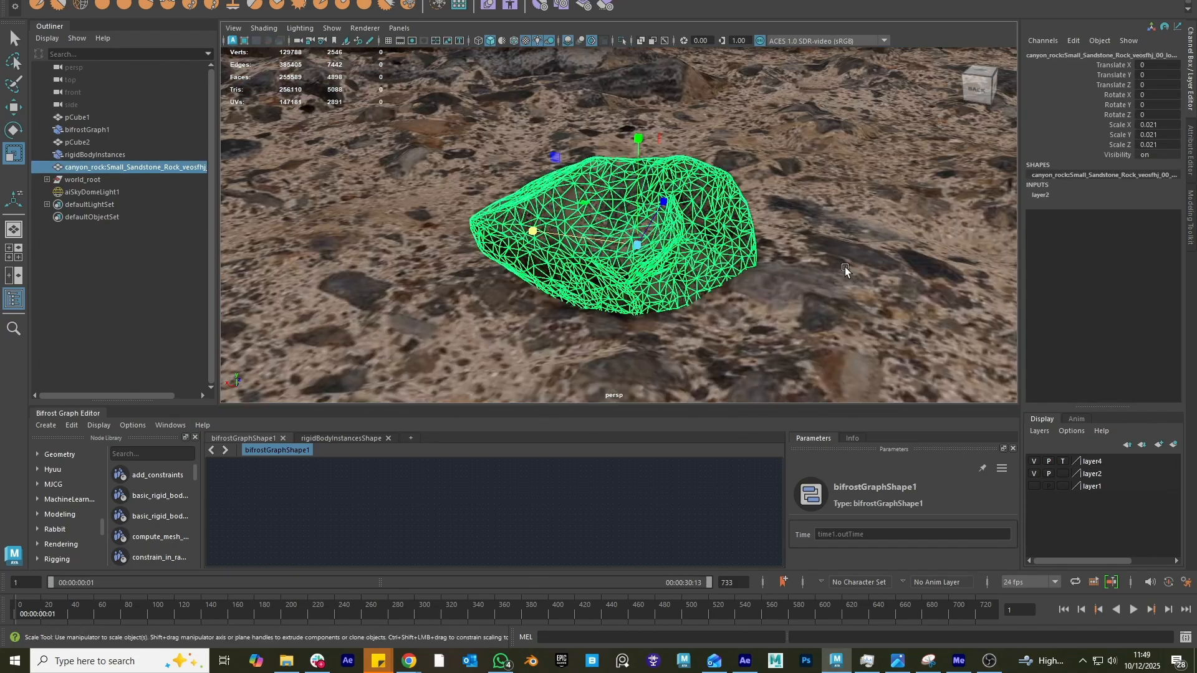
{"action": "right_click_drag", "start_coordinate": [845, 269], "coordinate": [589, 250], "text": "alt"}
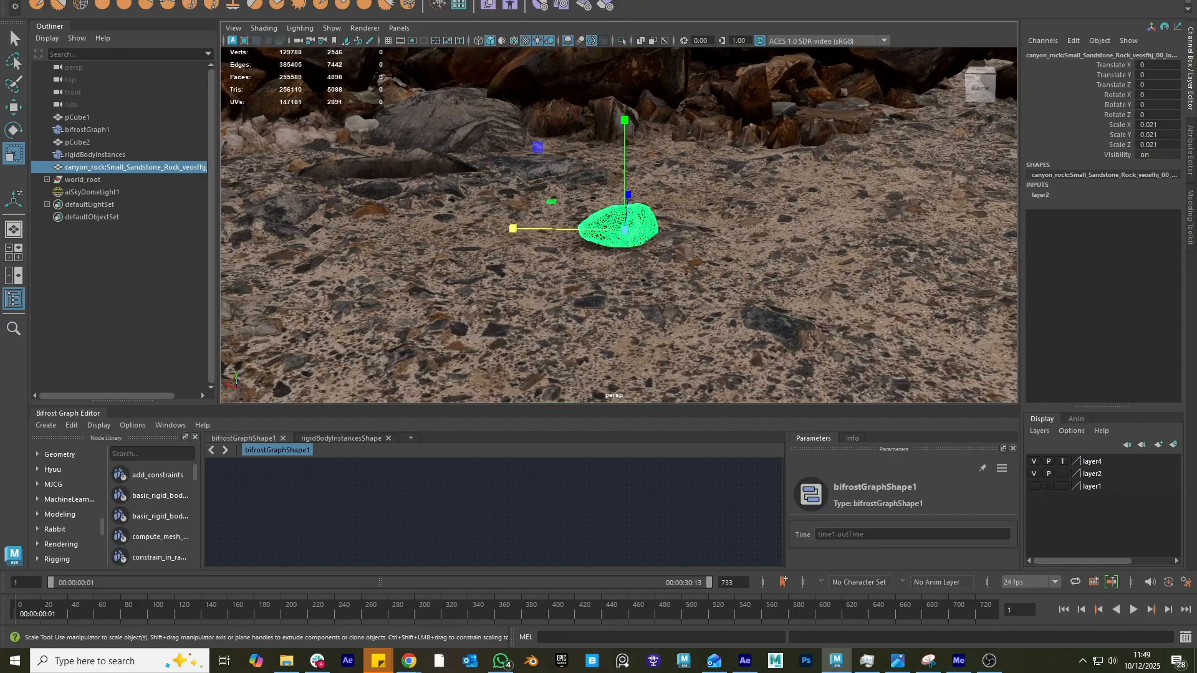
- Switch to the Chrome browser and look over the African Slate Quarry listing on Fab
{"action": "left_click_drag", "start_coordinate": [1196, 220], "coordinate": [873, 0]}
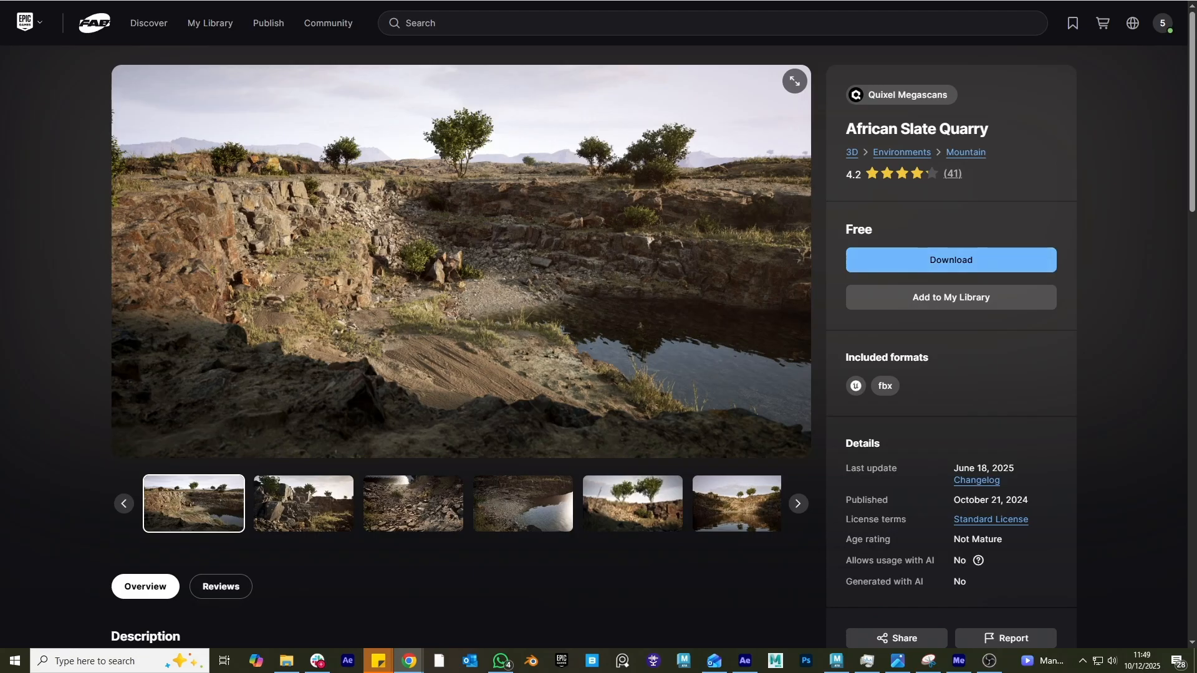
{"action": "scroll", "coordinate": [483, 501], "scroll_direction": "down", "scroll_amount": 4}
{"action": "scroll", "coordinate": [562, 455], "scroll_direction": "up", "scroll_amount": 3}
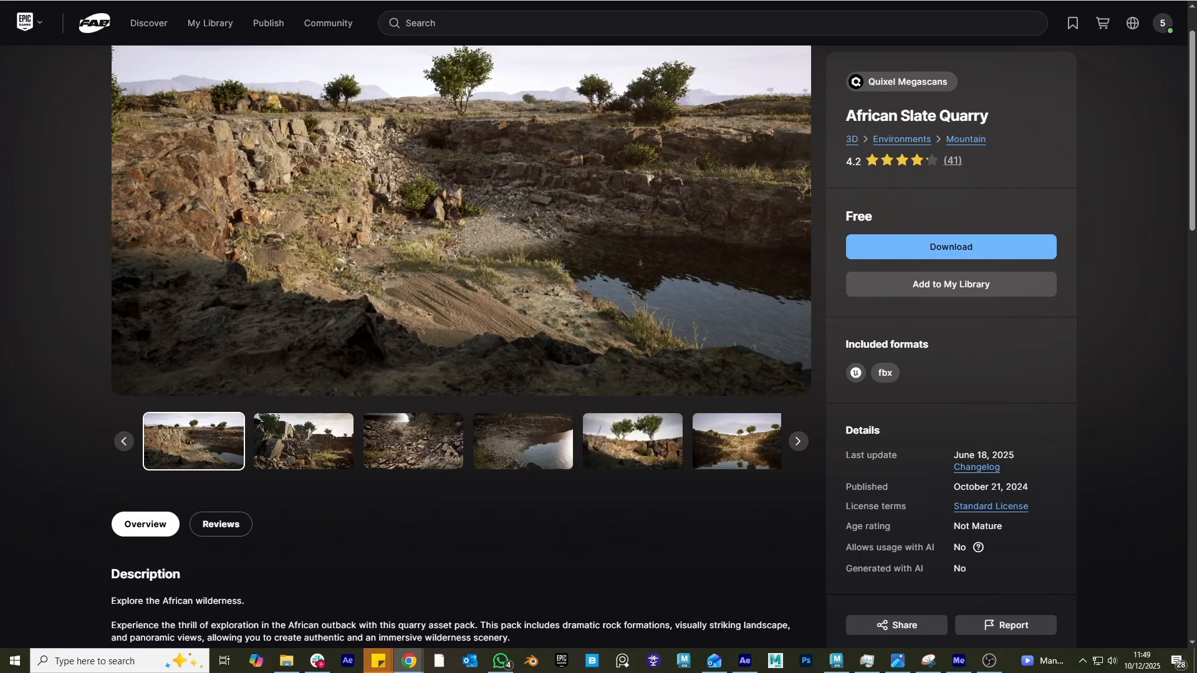
- Open the Fab Standard License page and highlight the line "Use the assets commercially or privately"
{"action": "key", "text": "F11"}
{"action": "left_click", "coordinate": [996, 7]}
{"action": "key", "text": "F11"}
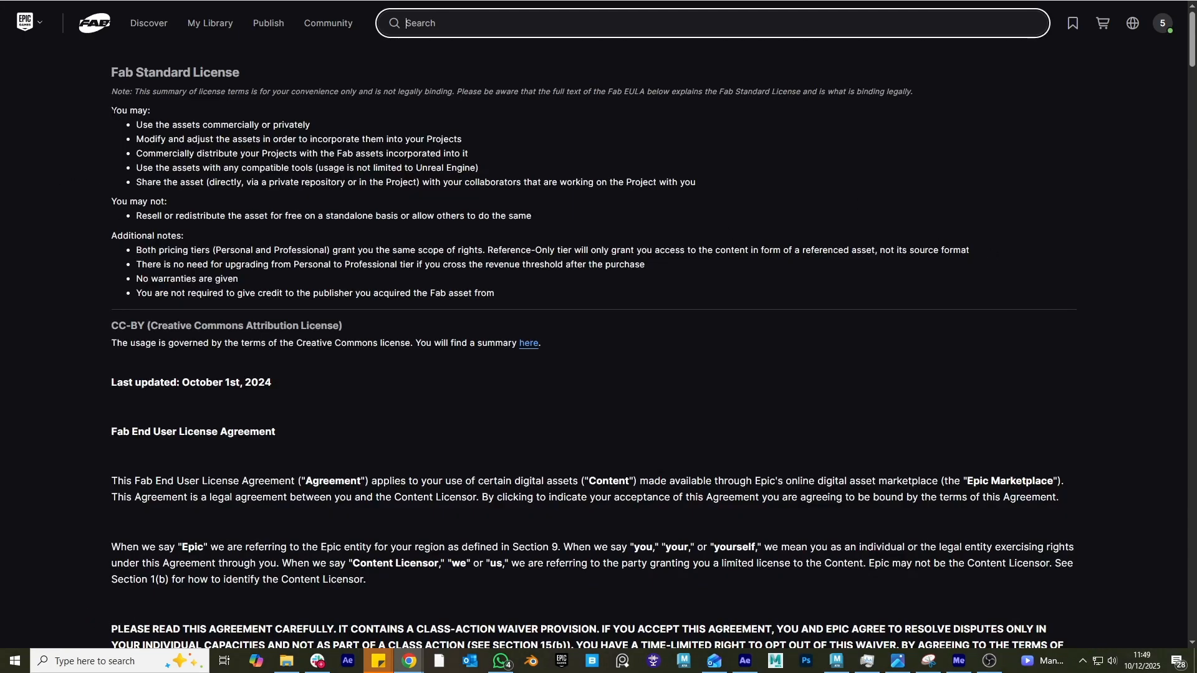
{"action": "left_click_drag", "start_coordinate": [137, 125], "coordinate": [234, 124]}
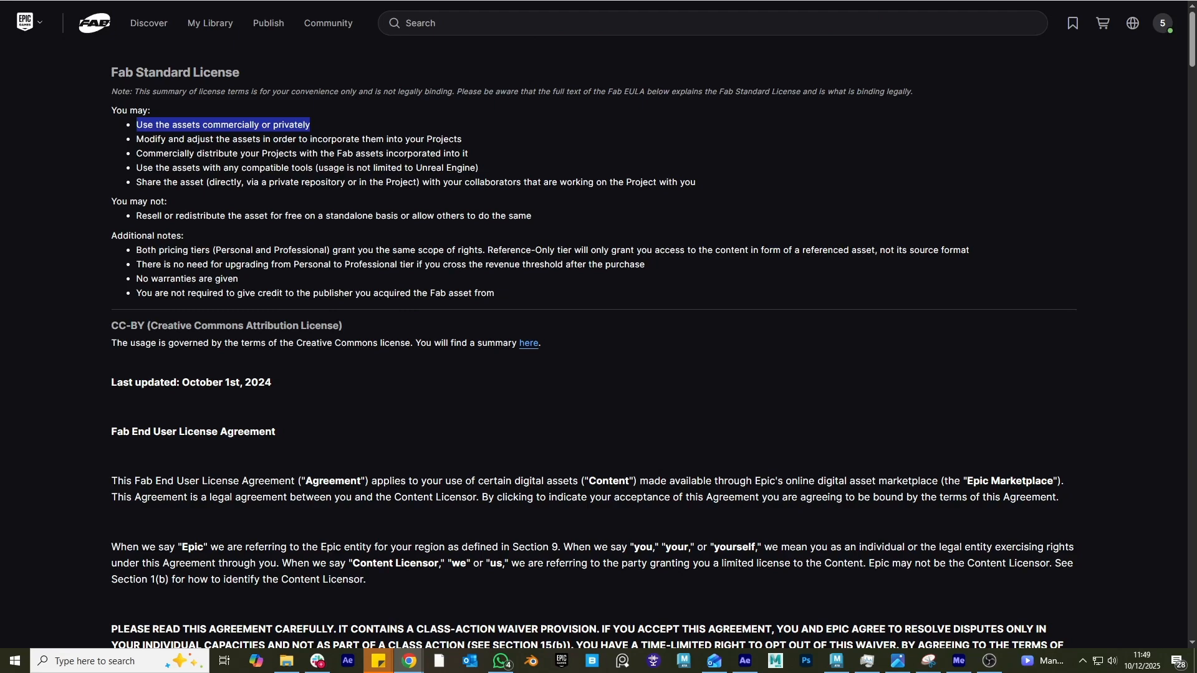
- Switch back to Maya and examine the small sandstone rock from several sides, deselecting it and selecting it again
{"action": "left_click_drag", "start_coordinate": [598, 1], "coordinate": [1196, 25]}
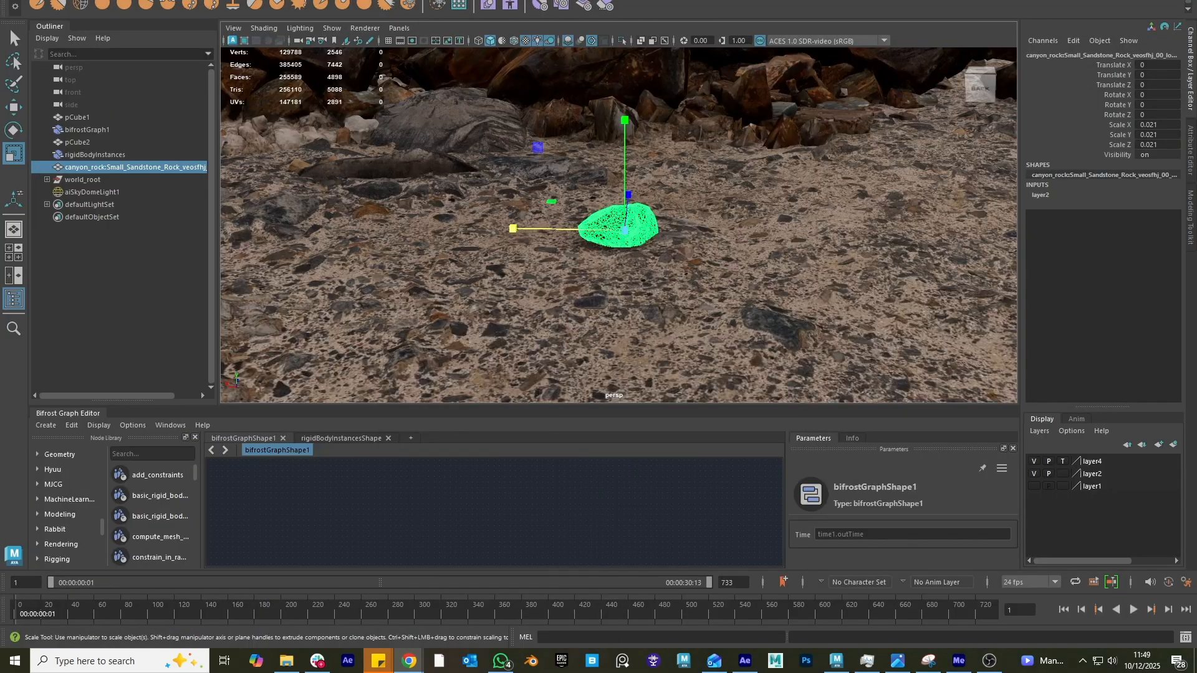
{"action": "left_click_drag", "start_coordinate": [780, 274], "coordinate": [777, 301], "text": "alt"}
{"action": "right_click_drag", "start_coordinate": [777, 302], "coordinate": [830, 329], "text": "alt"}
{"action": "left_click_drag", "start_coordinate": [831, 326], "coordinate": [827, 298], "text": "alt"}
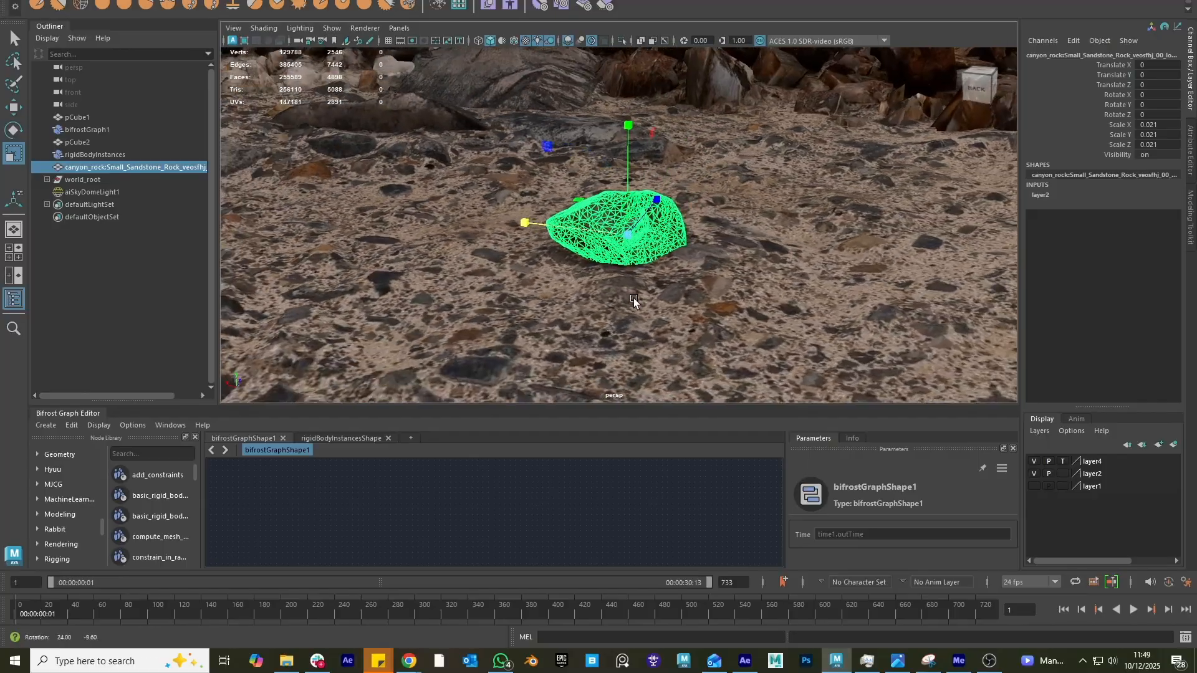
{"action": "left_click", "coordinate": [574, 250]}
{"action": "left_click_drag", "start_coordinate": [598, 277], "coordinate": [718, 248], "text": "alt"}
{"action": "right_click_drag", "start_coordinate": [718, 248], "coordinate": [545, 232], "text": "alt"}
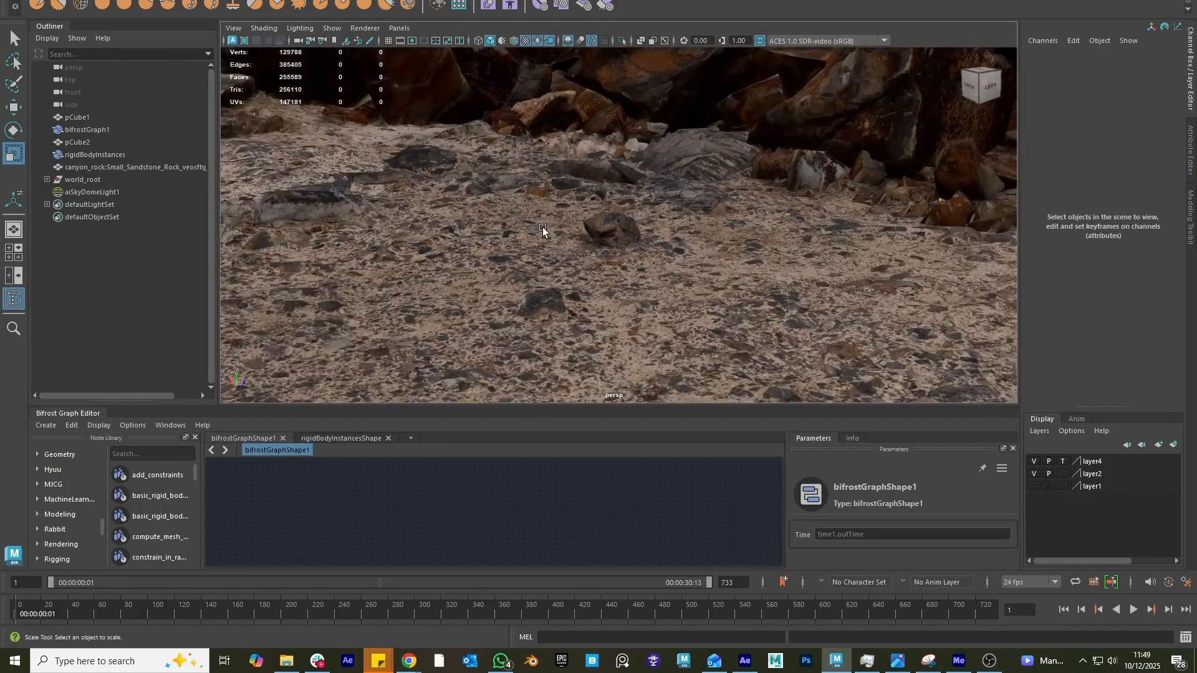
{"action": "left_click_drag", "start_coordinate": [545, 233], "coordinate": [711, 251], "text": "alt"}
{"action": "right_click_drag", "start_coordinate": [712, 251], "coordinate": [598, 240], "text": "alt"}
{"action": "left_click_drag", "start_coordinate": [598, 240], "coordinate": [635, 237], "text": "alt"}
{"action": "right_click_drag", "start_coordinate": [636, 237], "coordinate": [781, 333], "text": "alt"}
{"action": "left_click_drag", "start_coordinate": [782, 334], "coordinate": [792, 294], "text": "alt"}
{"action": "left_click", "coordinate": [604, 250]}
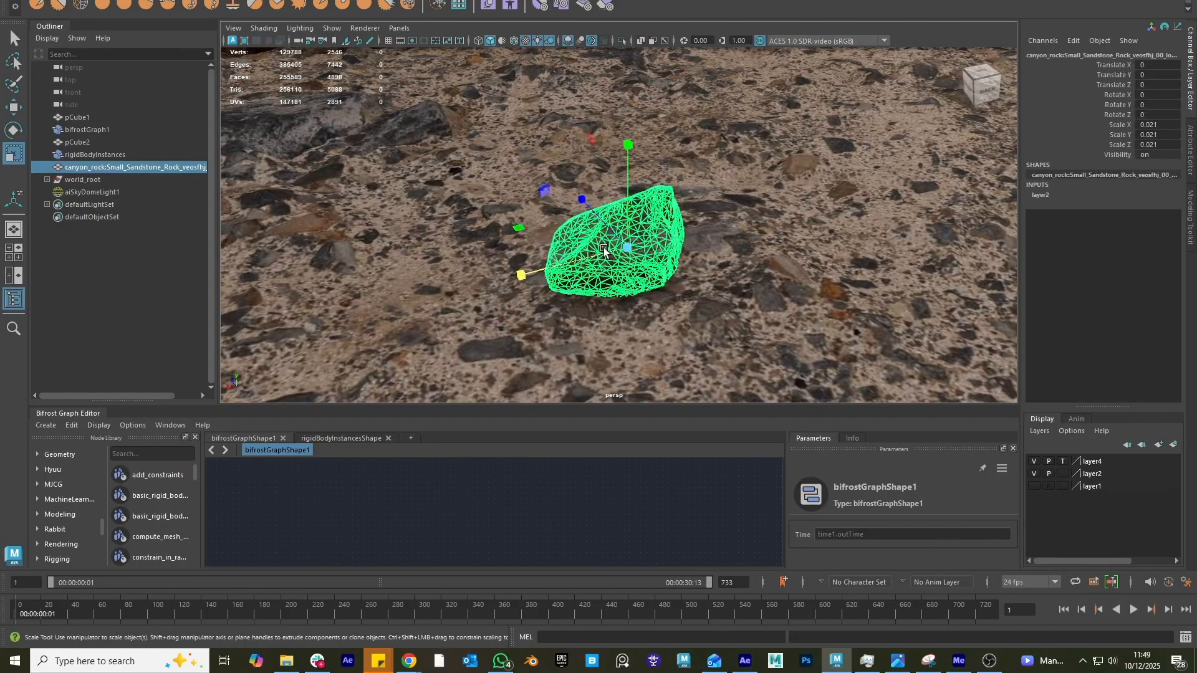
- Select the rock pile meshes along the base of the cliff one after another to inspect them
{"action": "left_click_drag", "start_coordinate": [825, 235], "coordinate": [463, 179], "text": "alt"}
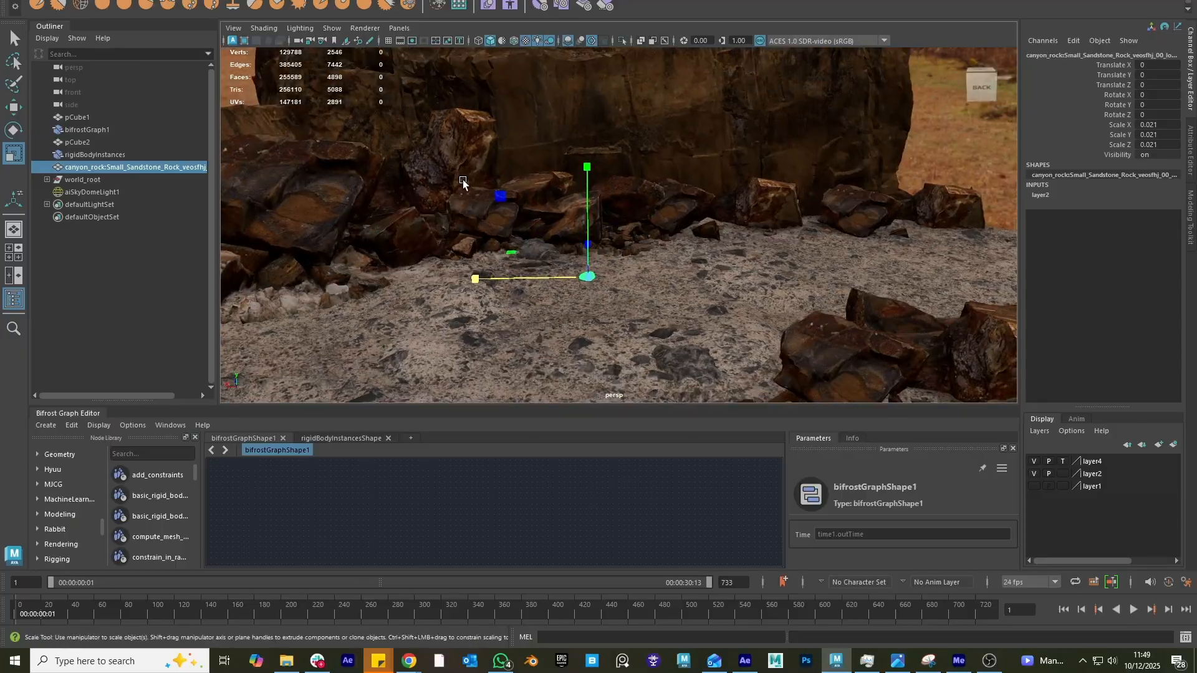
{"action": "left_click", "coordinate": [398, 220]}
{"action": "left_click_drag", "start_coordinate": [397, 220], "coordinate": [411, 268], "text": "alt"}
{"action": "key", "text": "w"}
{"action": "right_click_drag", "start_coordinate": [411, 268], "coordinate": [406, 248], "text": "alt"}
{"action": "left_click_drag", "start_coordinate": [406, 248], "coordinate": [544, 226], "text": "alt"}
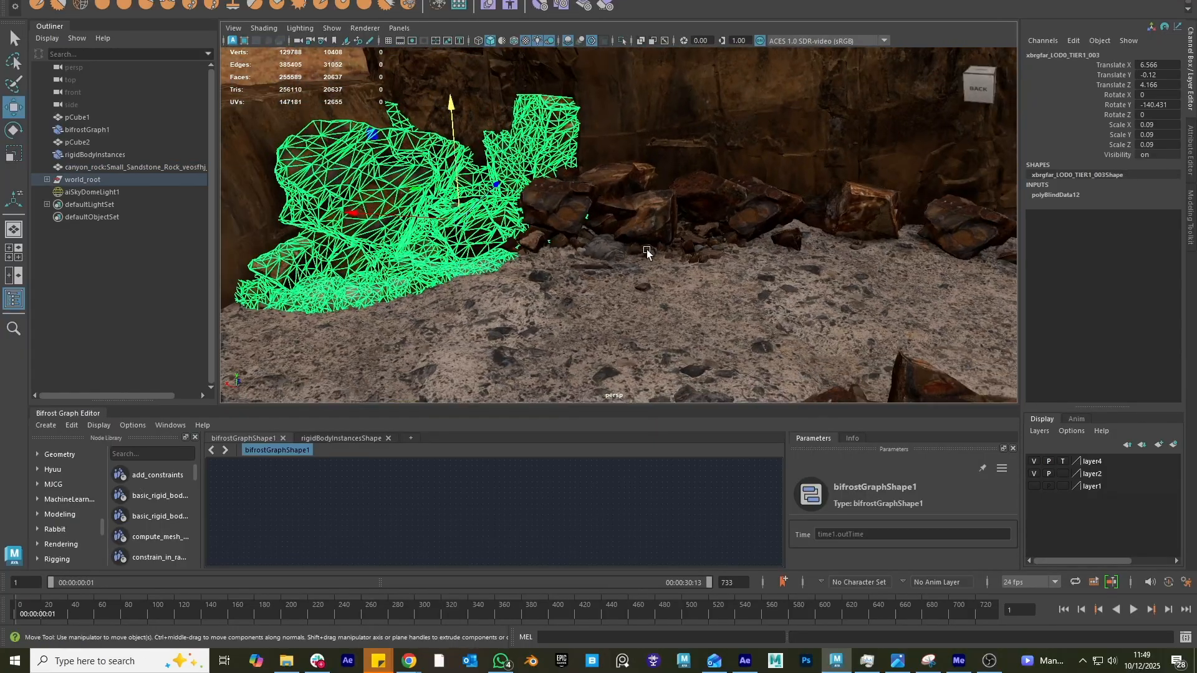
{"action": "left_click", "coordinate": [586, 207]}
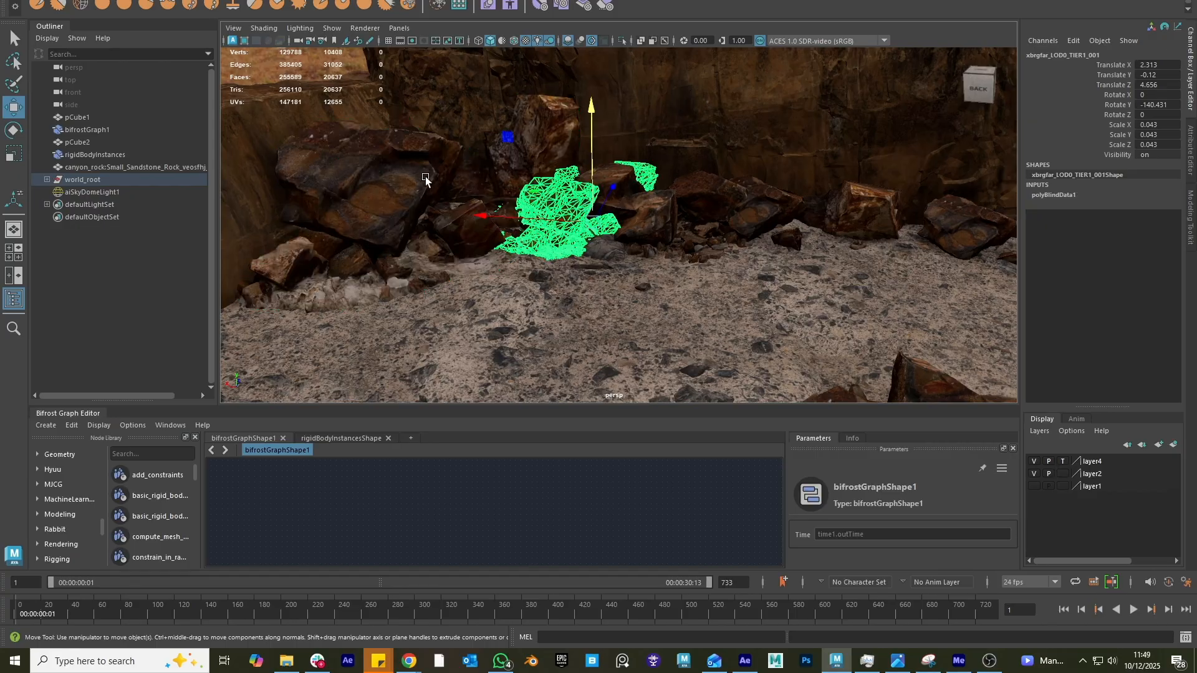
{"action": "left_click", "coordinate": [671, 223]}
{"action": "left_click", "coordinate": [865, 206]}
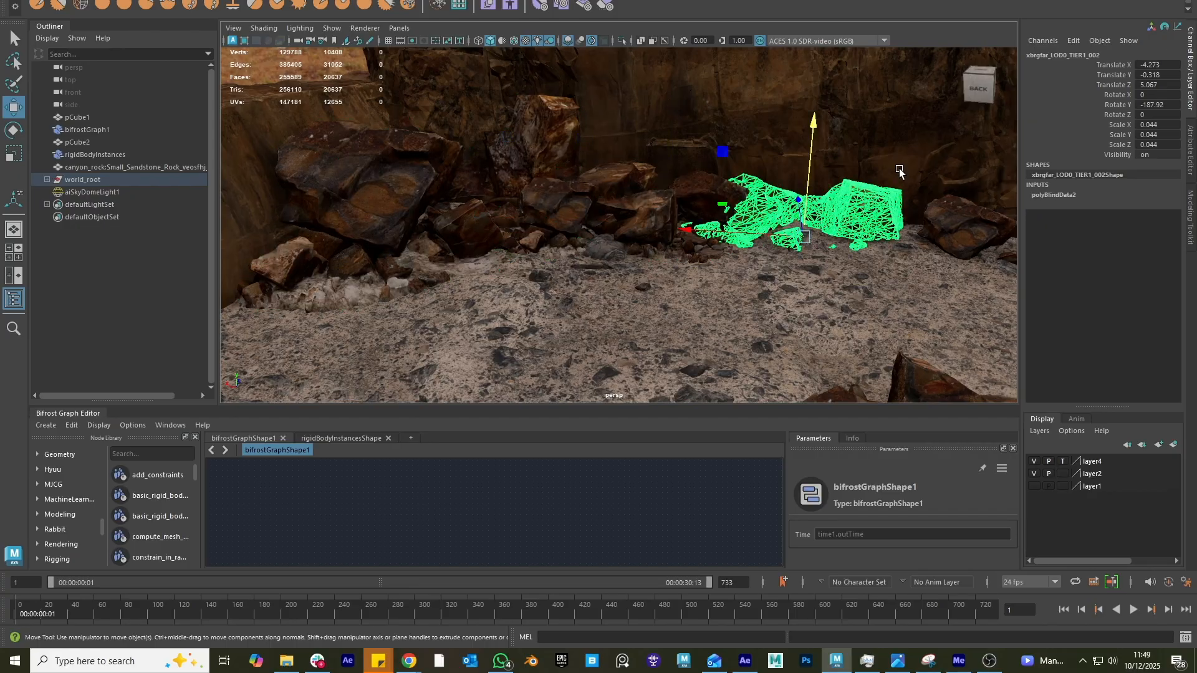
- Inspect the cliff meshes by selecting the lower block, the block stacked above it and the side wall in turn
{"action": "right_click_drag", "start_coordinate": [898, 172], "coordinate": [654, 209], "text": "alt"}
{"action": "left_click_drag", "start_coordinate": [655, 209], "coordinate": [671, 246], "text": "alt"}
{"action": "right_click_drag", "start_coordinate": [671, 245], "coordinate": [936, 264], "text": "alt"}
{"action": "left_click", "coordinate": [756, 179]}
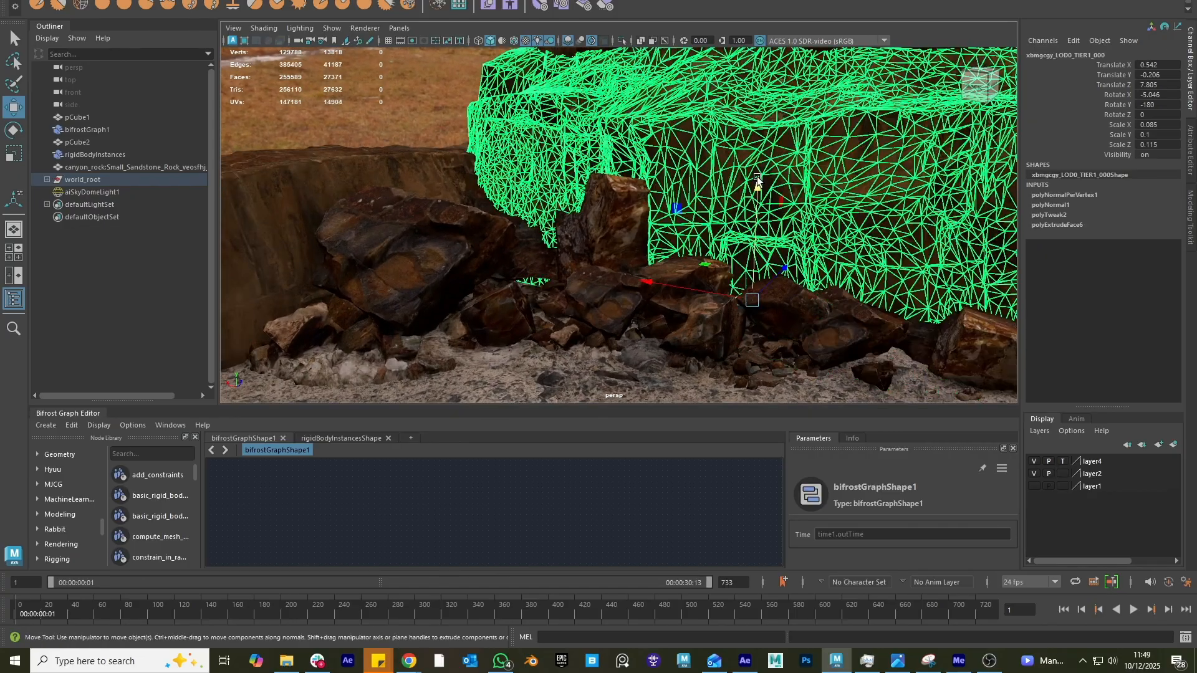
{"action": "middle_click_drag", "start_coordinate": [756, 178], "coordinate": [680, 216], "text": "alt"}
{"action": "left_click_drag", "start_coordinate": [680, 216], "coordinate": [676, 248], "text": "alt"}
{"action": "right_click_drag", "start_coordinate": [676, 248], "coordinate": [748, 237], "text": "alt"}
{"action": "middle_click_drag", "start_coordinate": [747, 162], "coordinate": [688, 268], "text": "alt"}
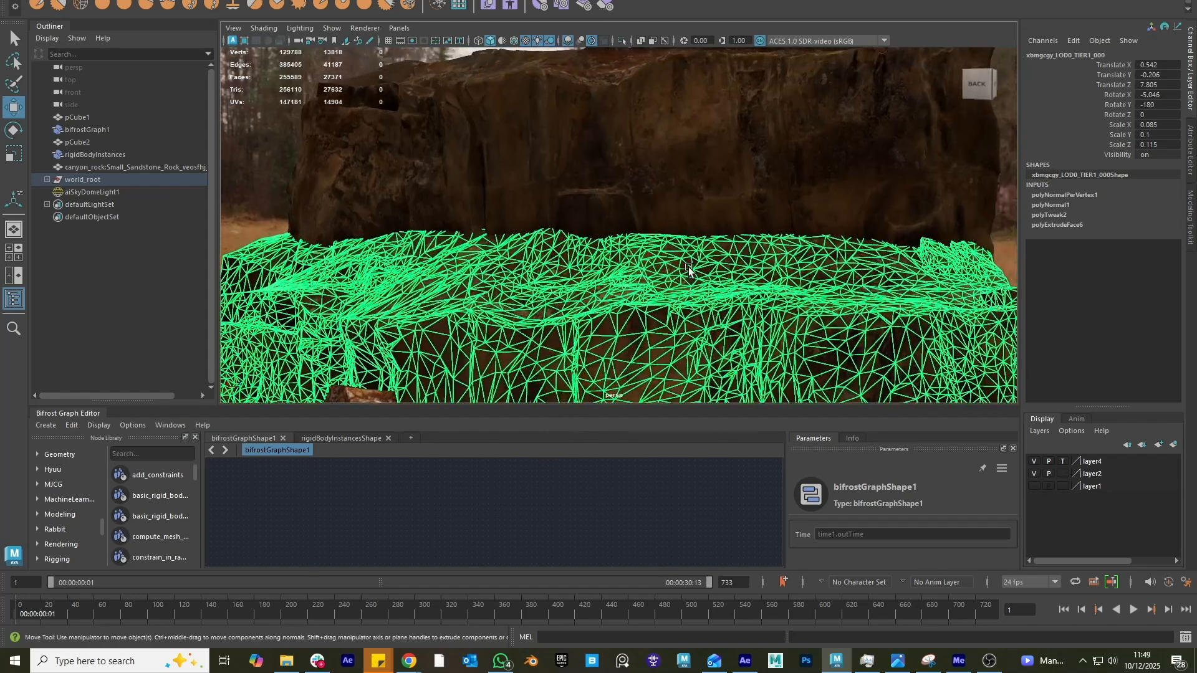
{"action": "right_click_drag", "start_coordinate": [688, 268], "coordinate": [575, 300], "text": "alt"}
{"action": "middle_click_drag", "start_coordinate": [575, 299], "coordinate": [592, 230], "text": "alt"}
{"action": "left_click", "coordinate": [624, 153]}
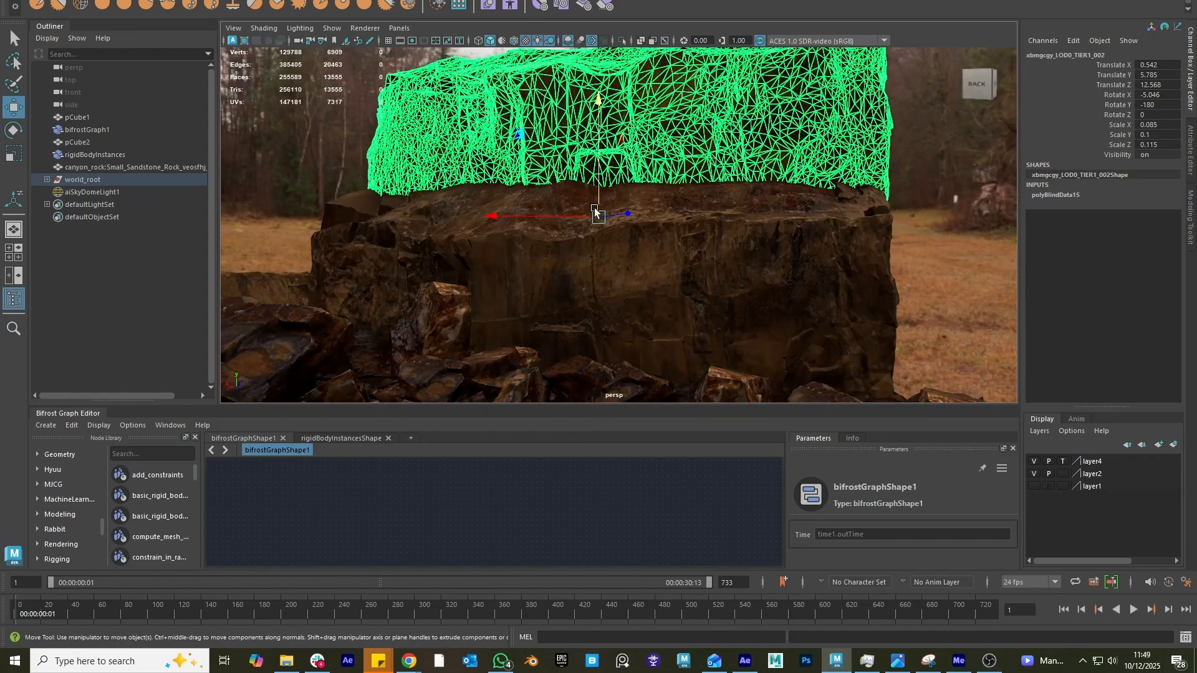
{"action": "middle_click_drag", "start_coordinate": [558, 272], "coordinate": [677, 181], "text": "alt"}
{"action": "middle_click_drag", "start_coordinate": [305, 275], "coordinate": [465, 258], "text": "alt"}
{"action": "left_click", "coordinate": [420, 238]}
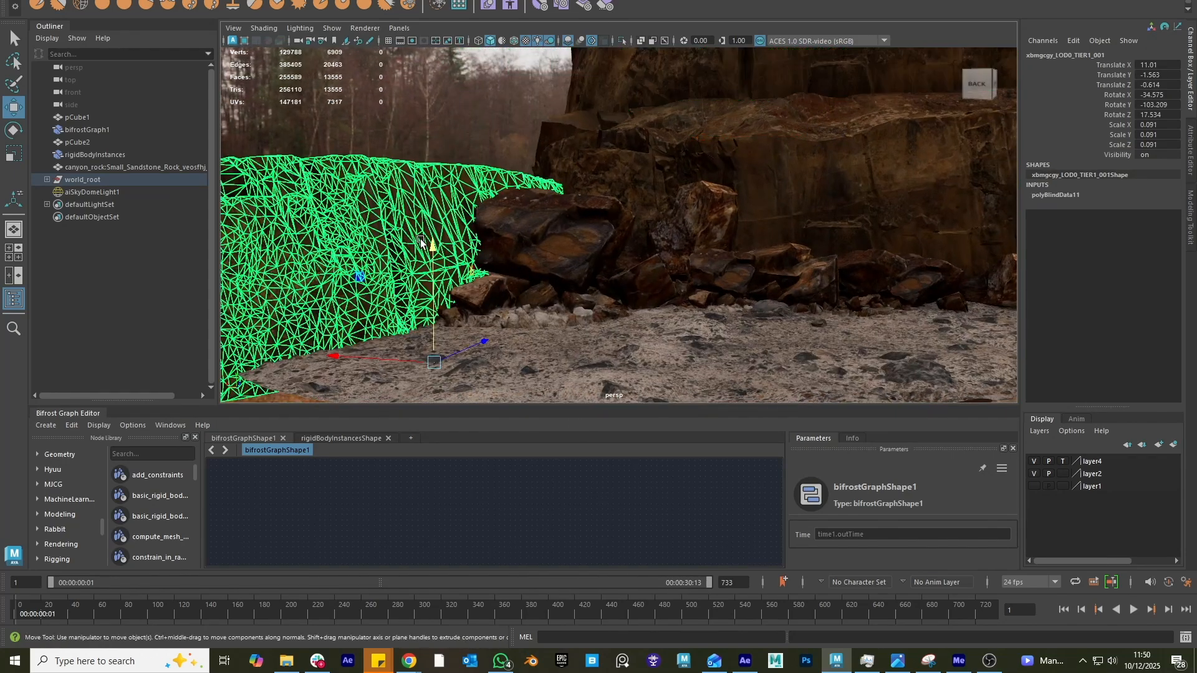
- Select the overlapping stony ground patches one after another to inspect how they cover the terrain
{"action": "middle_click_drag", "start_coordinate": [597, 275], "coordinate": [449, 191], "text": "alt"}
{"action": "left_click_drag", "start_coordinate": [449, 192], "coordinate": [451, 239], "text": "alt"}
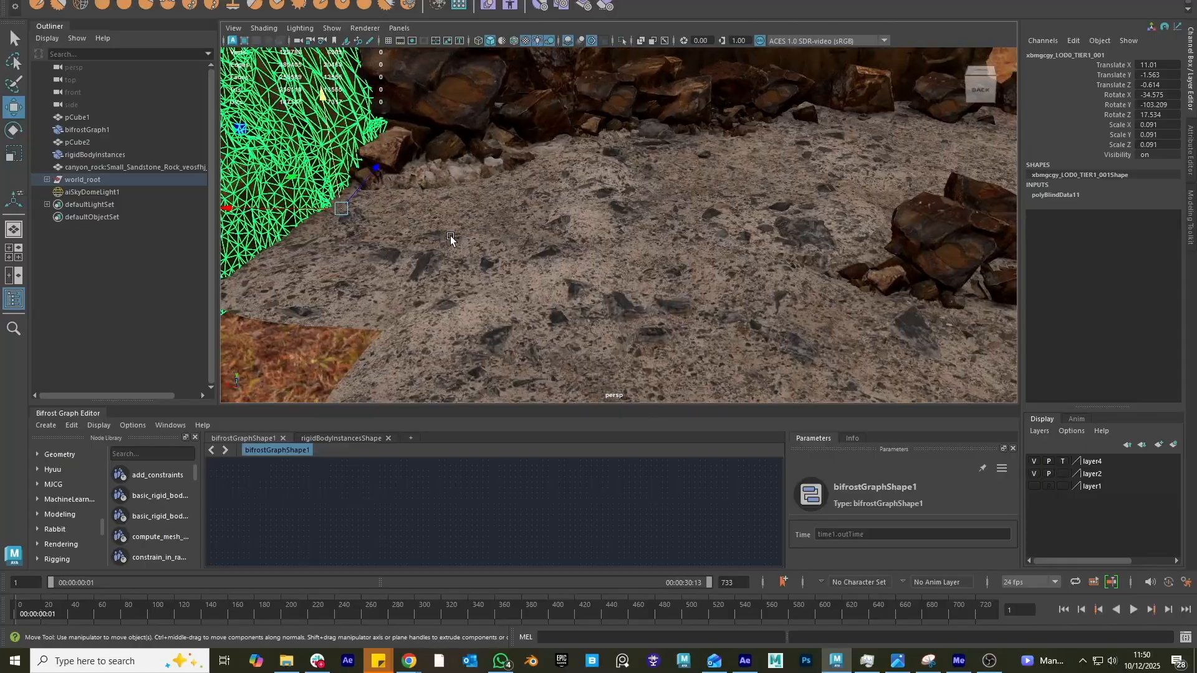
{"action": "left_click", "coordinate": [535, 257]}
{"action": "middle_click_drag", "start_coordinate": [576, 262], "coordinate": [462, 292], "text": "alt"}
{"action": "right_click_drag", "start_coordinate": [463, 292], "coordinate": [550, 288], "text": "alt"}
{"action": "middle_click_drag", "start_coordinate": [550, 288], "coordinate": [617, 235], "text": "alt"}
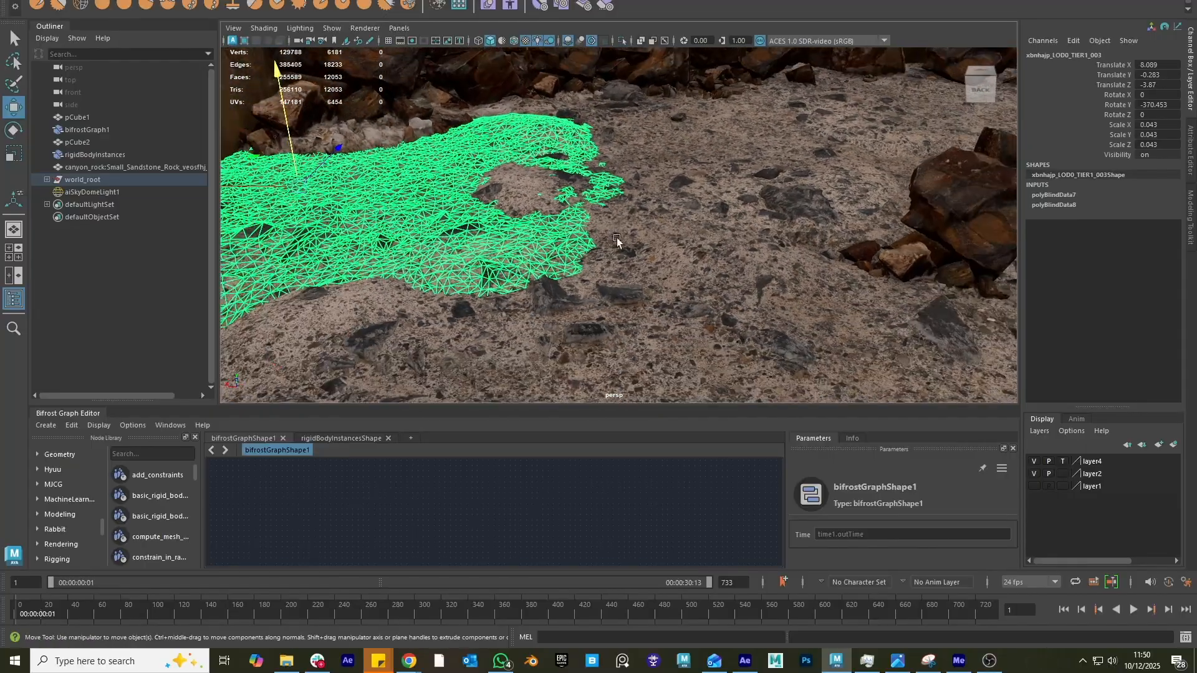
{"action": "left_click_drag", "start_coordinate": [617, 240], "coordinate": [610, 287], "text": "alt"}
{"action": "right_click_drag", "start_coordinate": [610, 287], "coordinate": [509, 243], "text": "alt"}
{"action": "left_click_drag", "start_coordinate": [508, 243], "coordinate": [509, 220], "text": "alt"}
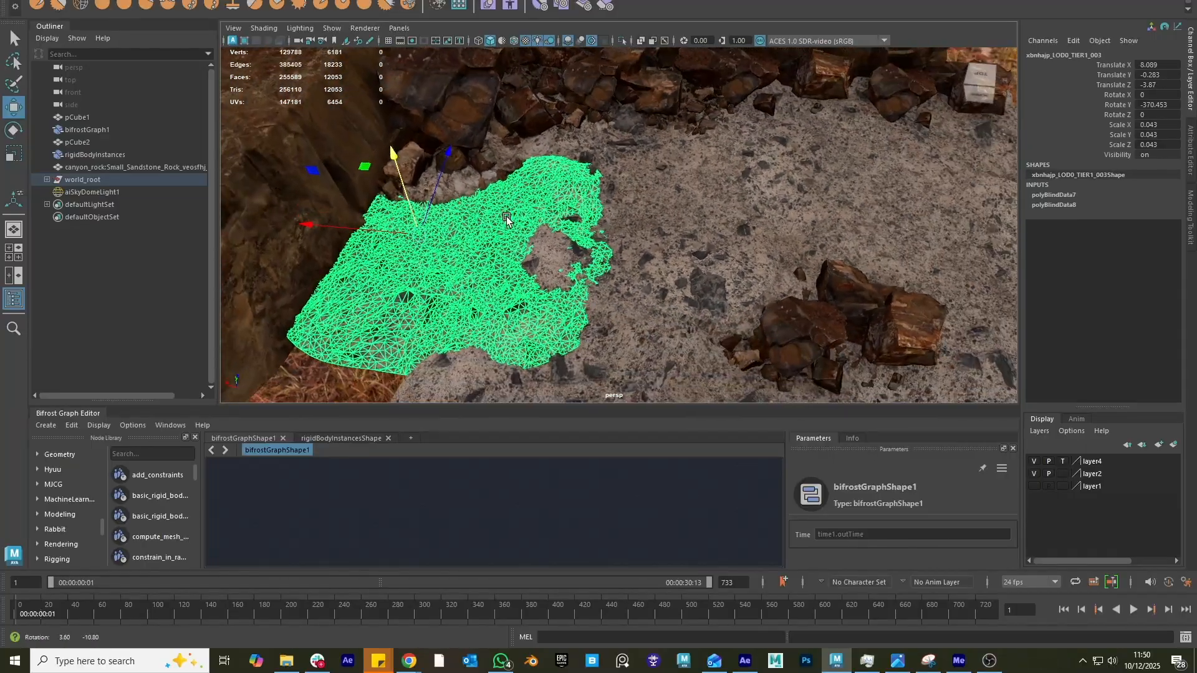
{"action": "right_click_drag", "start_coordinate": [508, 219], "coordinate": [690, 248], "text": "alt"}
{"action": "left_click", "coordinate": [689, 201]}
{"action": "left_click", "coordinate": [882, 175]}
{"action": "middle_click_drag", "start_coordinate": [922, 248], "coordinate": [779, 182], "text": "alt"}
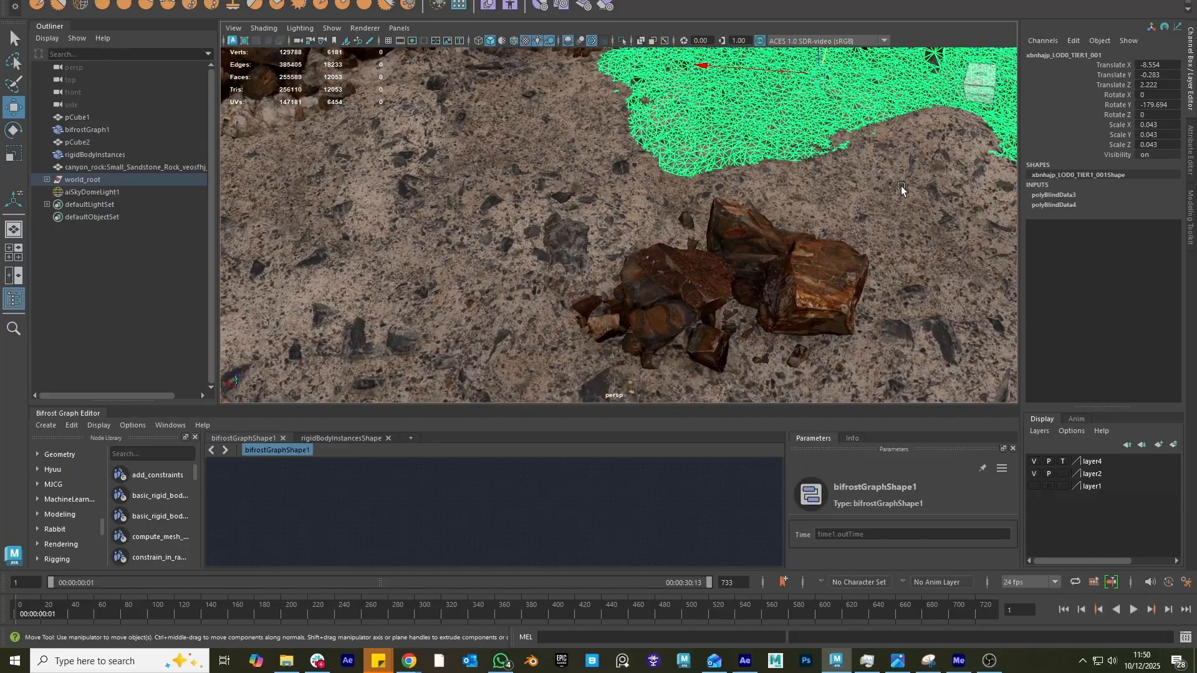
{"action": "left_click", "coordinate": [903, 192]}
{"action": "left_click_drag", "start_coordinate": [898, 209], "coordinate": [865, 260], "text": "alt"}
{"action": "left_click", "coordinate": [641, 279]}
- Set the current time to frame 55 and deselect the ground mesh
{"action": "left_click_drag", "start_coordinate": [642, 279], "coordinate": [613, 258], "text": "alt"}
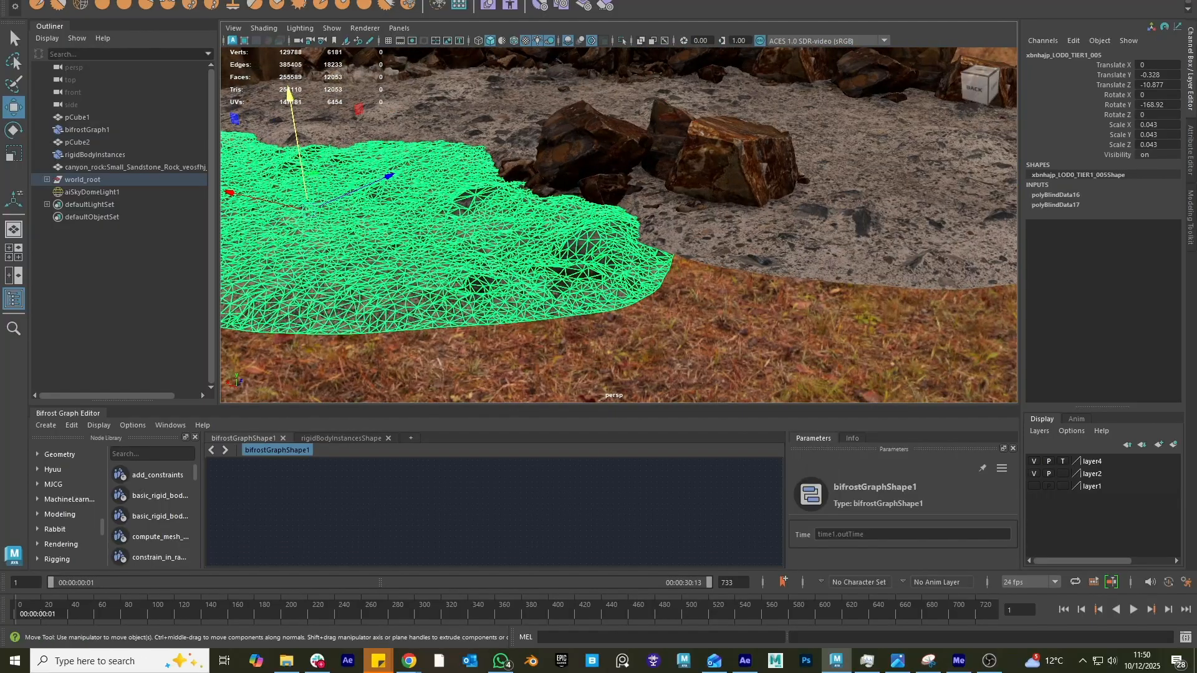
{"action": "key", "text": "alt+v"}
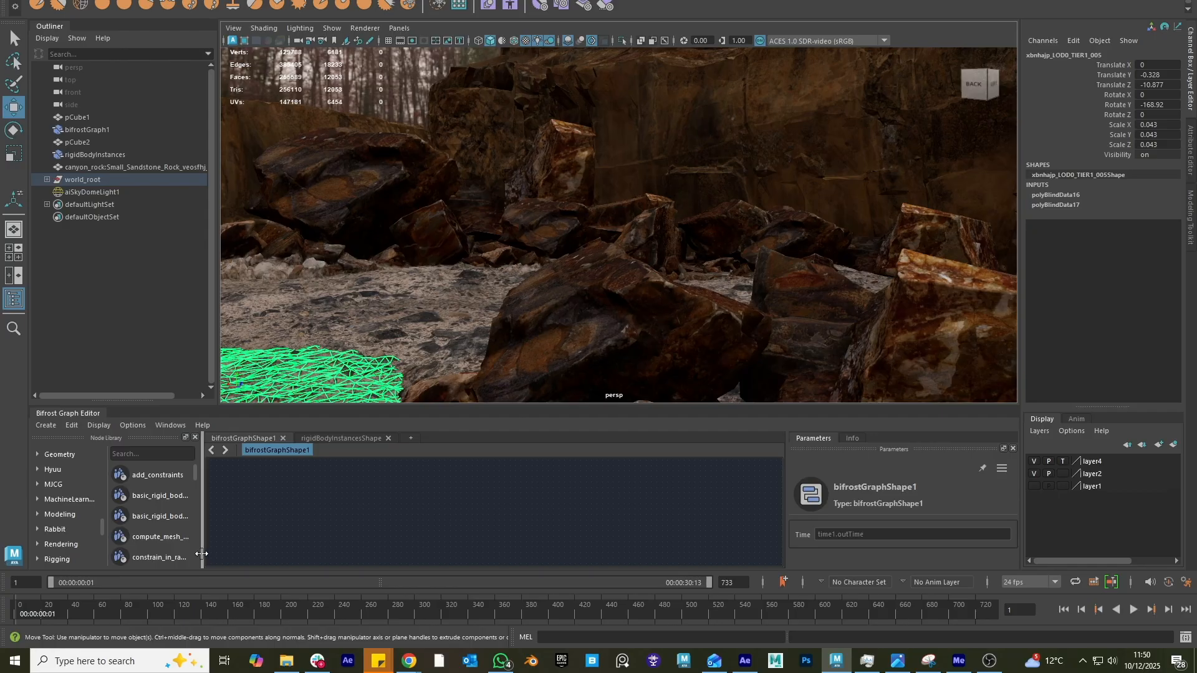
{"action": "left_click_drag", "start_coordinate": [39, 600], "coordinate": [98, 626]}
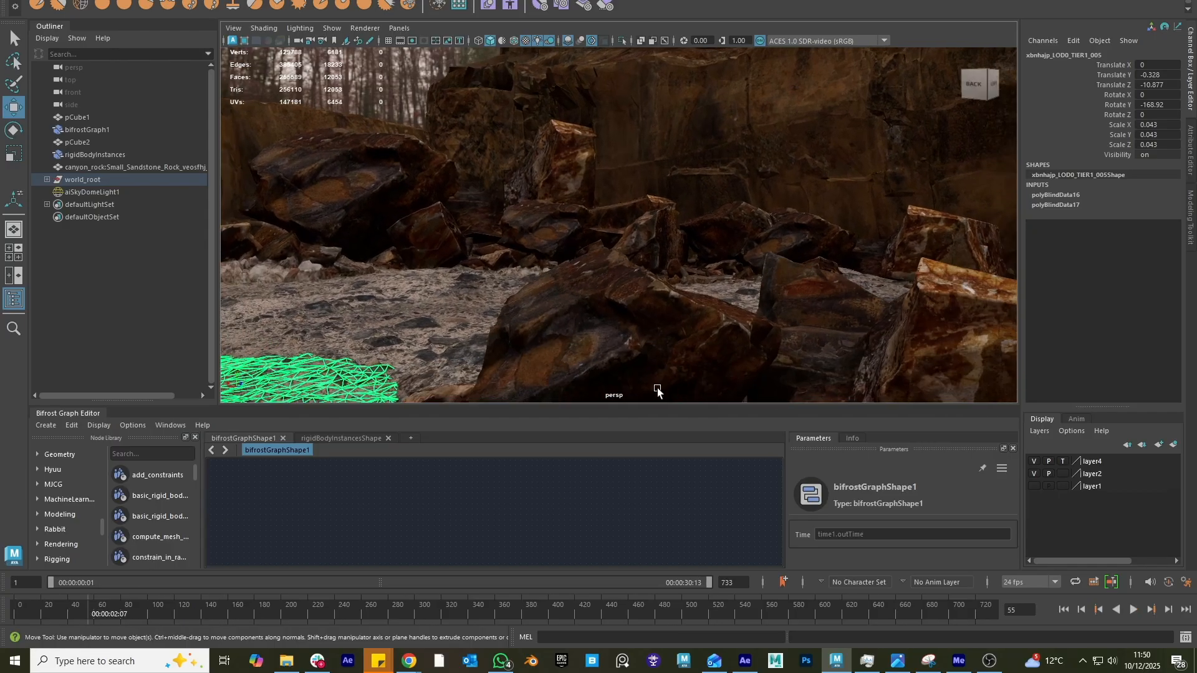
{"action": "left_click", "coordinate": [313, 383], "text": "ctrl"}
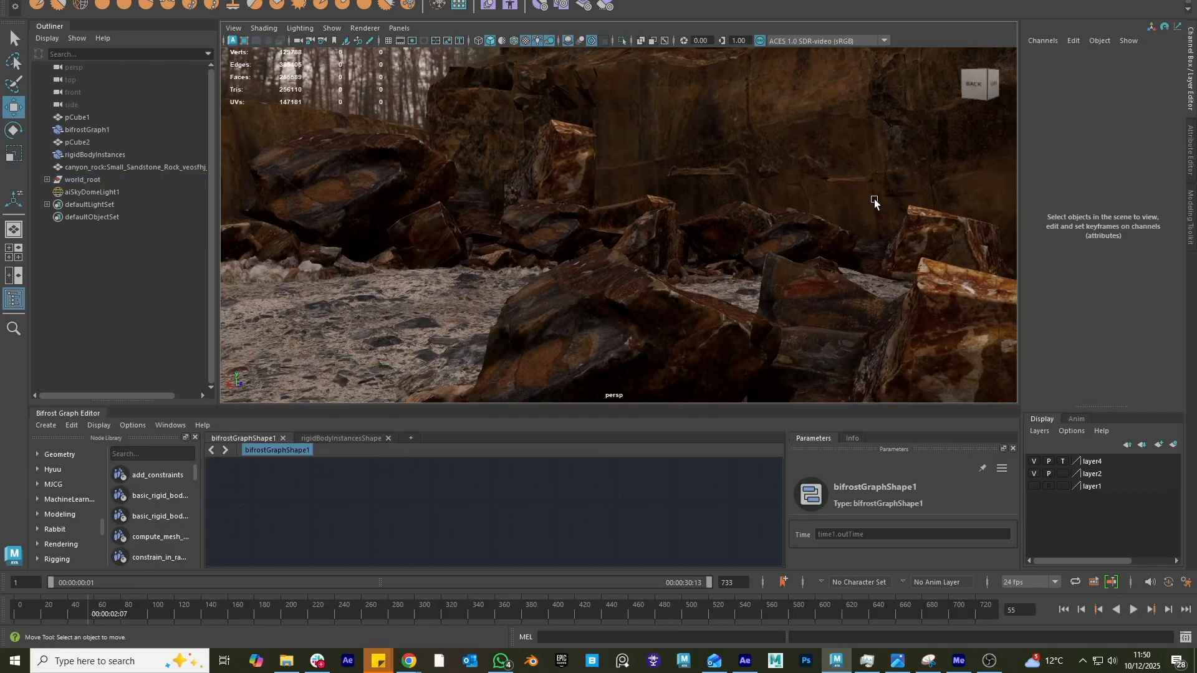
- Examine the rock formation from near and far and select the large rock pile at the cliff's base
{"action": "left_click_drag", "start_coordinate": [667, 185], "coordinate": [723, 213], "text": "alt"}
{"action": "right_click_drag", "start_coordinate": [723, 214], "coordinate": [495, 203], "text": "alt"}
{"action": "left_click_drag", "start_coordinate": [495, 203], "coordinate": [567, 226], "text": "alt"}
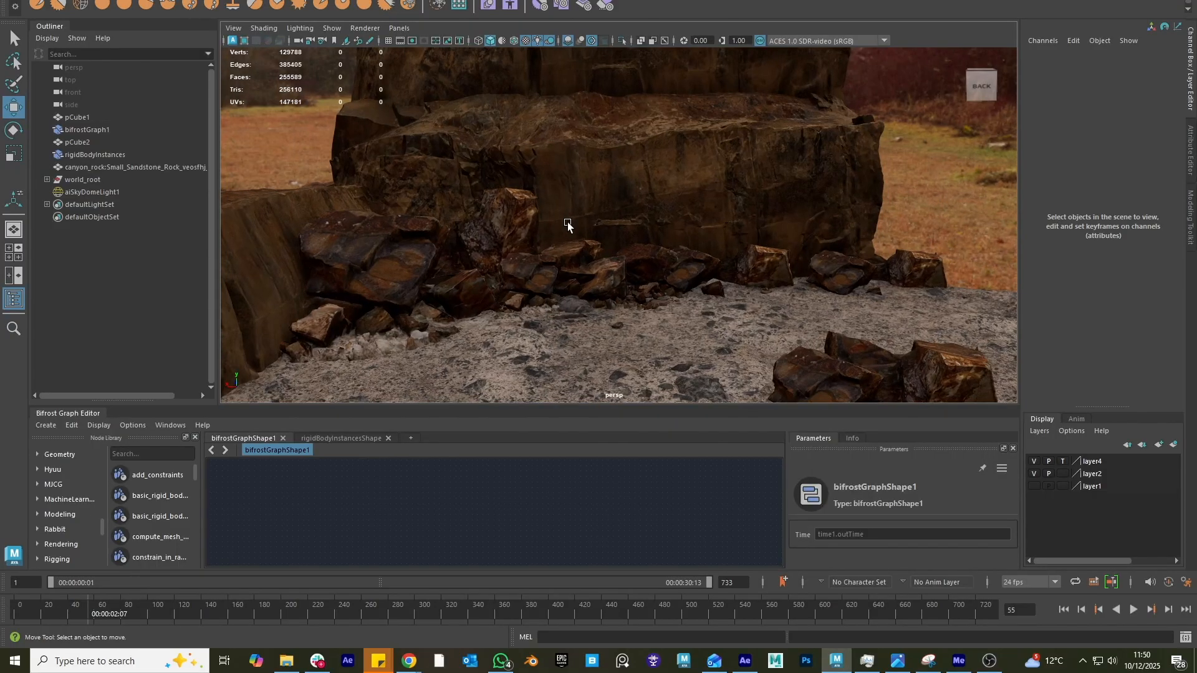
{"action": "middle_click_drag", "start_coordinate": [595, 220], "coordinate": [681, 235], "text": "alt"}
{"action": "right_click_drag", "start_coordinate": [681, 235], "coordinate": [732, 251], "text": "alt"}
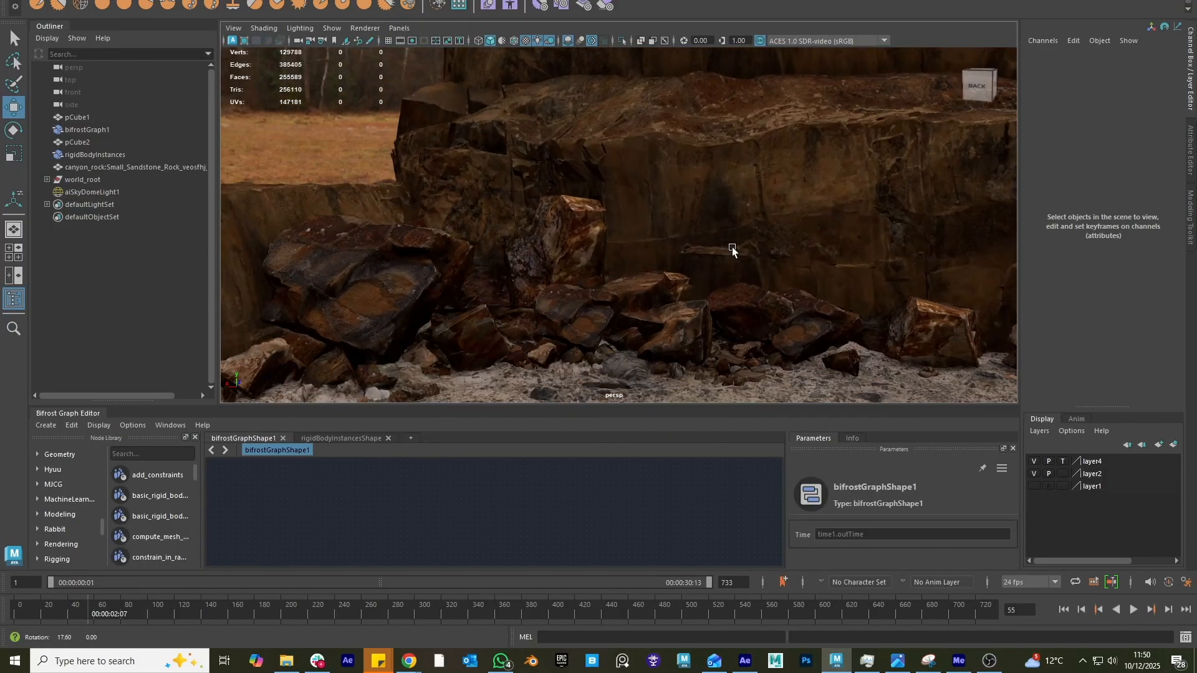
{"action": "left_click_drag", "start_coordinate": [732, 251], "coordinate": [748, 198], "text": "alt"}
{"action": "middle_click_drag", "start_coordinate": [748, 197], "coordinate": [730, 154], "text": "alt"}
{"action": "left_click", "coordinate": [490, 170]}
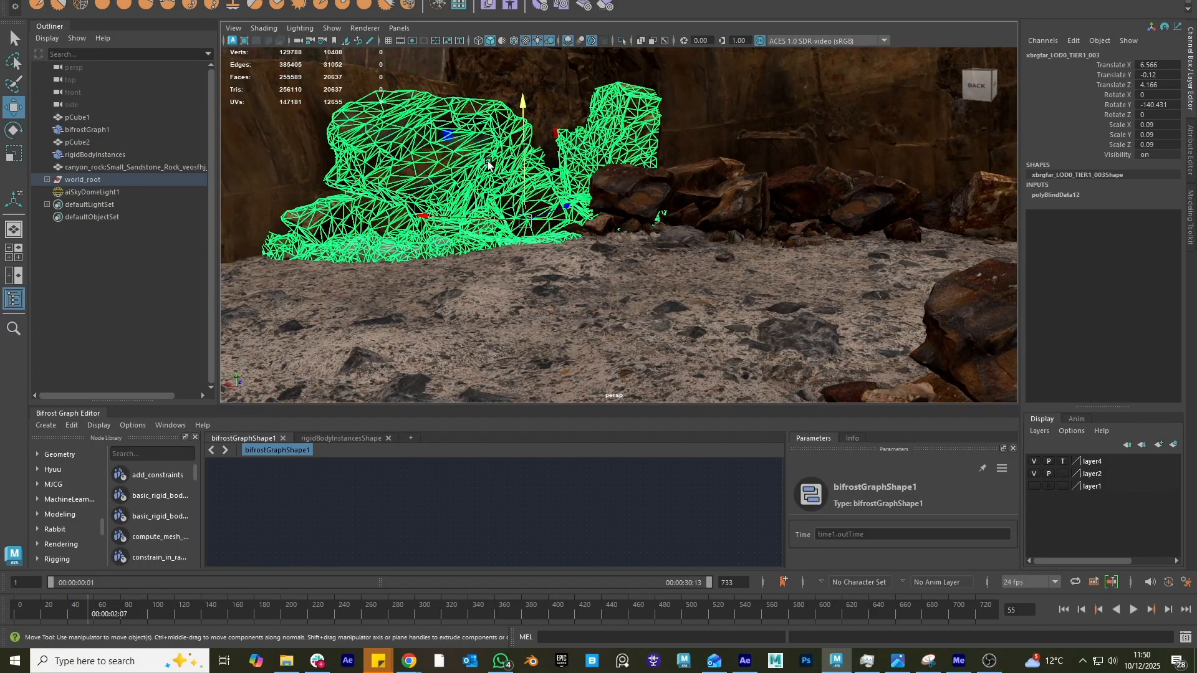
- Inspect the rock piles up close, deselect the large pile, and examine the cliff face behind them
{"action": "left_click_drag", "start_coordinate": [731, 235], "coordinate": [716, 248], "text": "alt"}
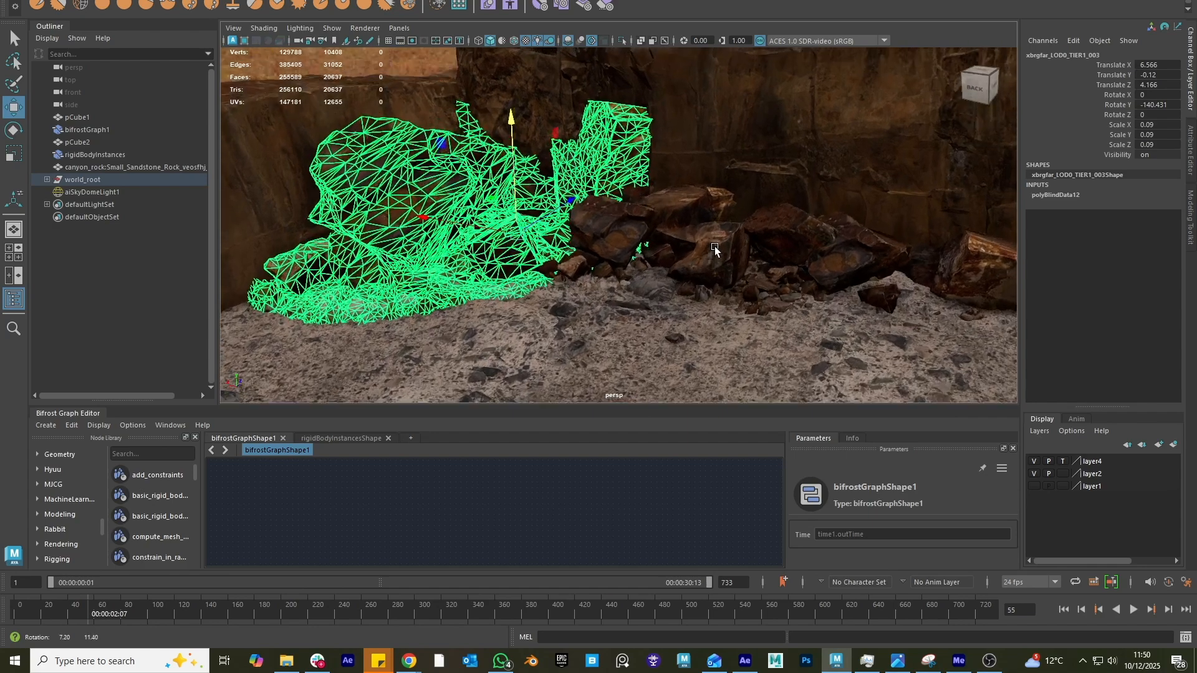
{"action": "middle_click_drag", "start_coordinate": [716, 249], "coordinate": [667, 286], "text": "alt"}
{"action": "left_click_drag", "start_coordinate": [667, 286], "coordinate": [678, 275], "text": "alt"}
{"action": "right_click_drag", "start_coordinate": [677, 275], "coordinate": [783, 293], "text": "alt"}
{"action": "middle_click_drag", "start_coordinate": [558, 315], "coordinate": [587, 225], "text": "alt"}
{"action": "left_click", "coordinate": [544, 212], "text": "shift"}
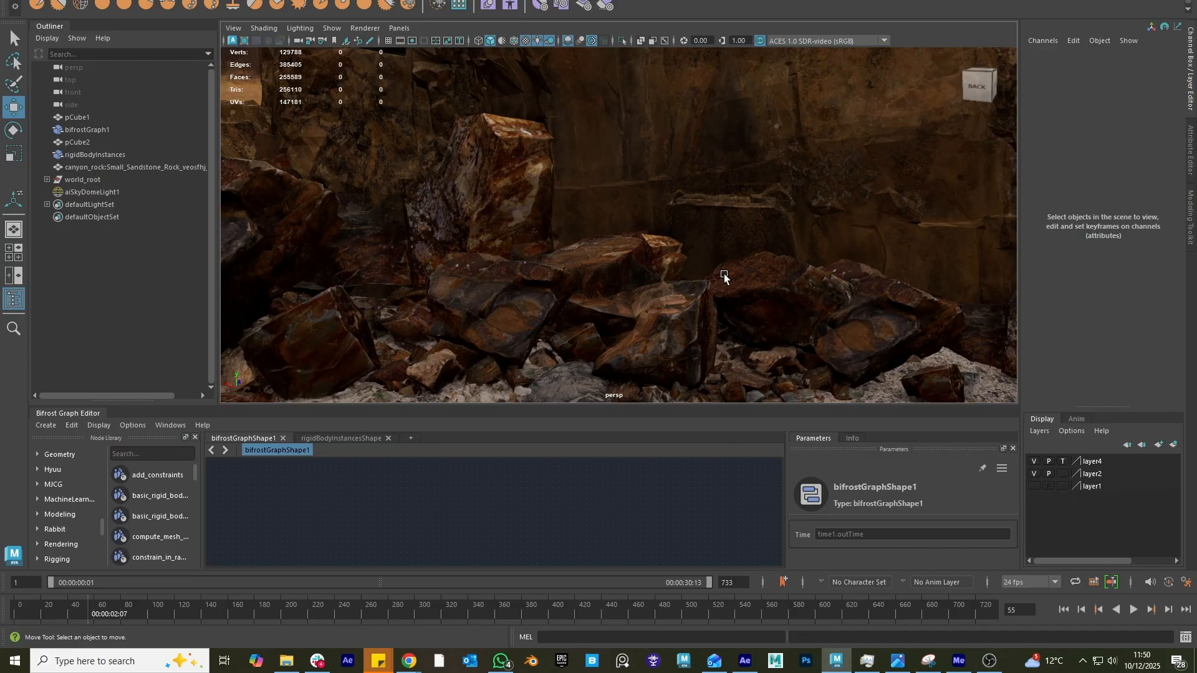
{"action": "right_click_drag", "start_coordinate": [774, 208], "coordinate": [564, 202], "text": "alt"}
{"action": "right_click_drag", "start_coordinate": [683, 204], "coordinate": [751, 218], "text": "alt"}
{"action": "middle_click_drag", "start_coordinate": [751, 218], "coordinate": [688, 301], "text": "alt"}
{"action": "right_click_drag", "start_coordinate": [688, 300], "coordinate": [660, 269], "text": "alt"}
{"action": "left_click_drag", "start_coordinate": [659, 269], "coordinate": [649, 258], "text": "alt"}
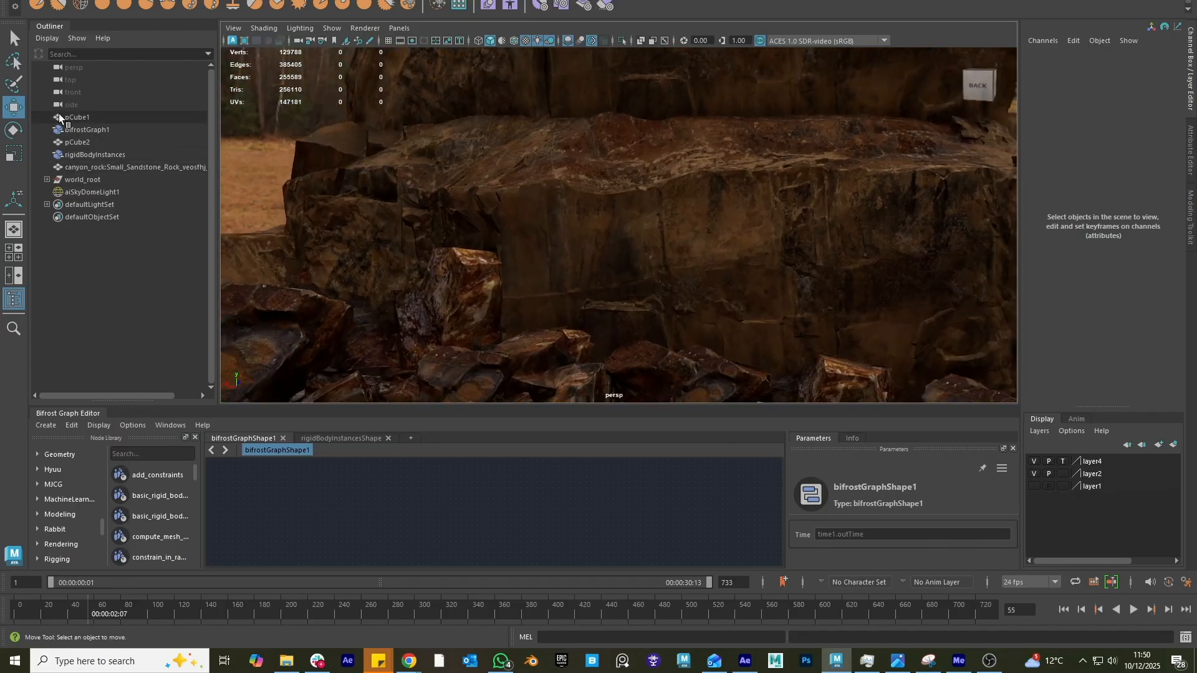
- Delete the two leftover cubes, pCube1 and pCube2, from the scene
{"action": "left_click", "coordinate": [78, 118]}
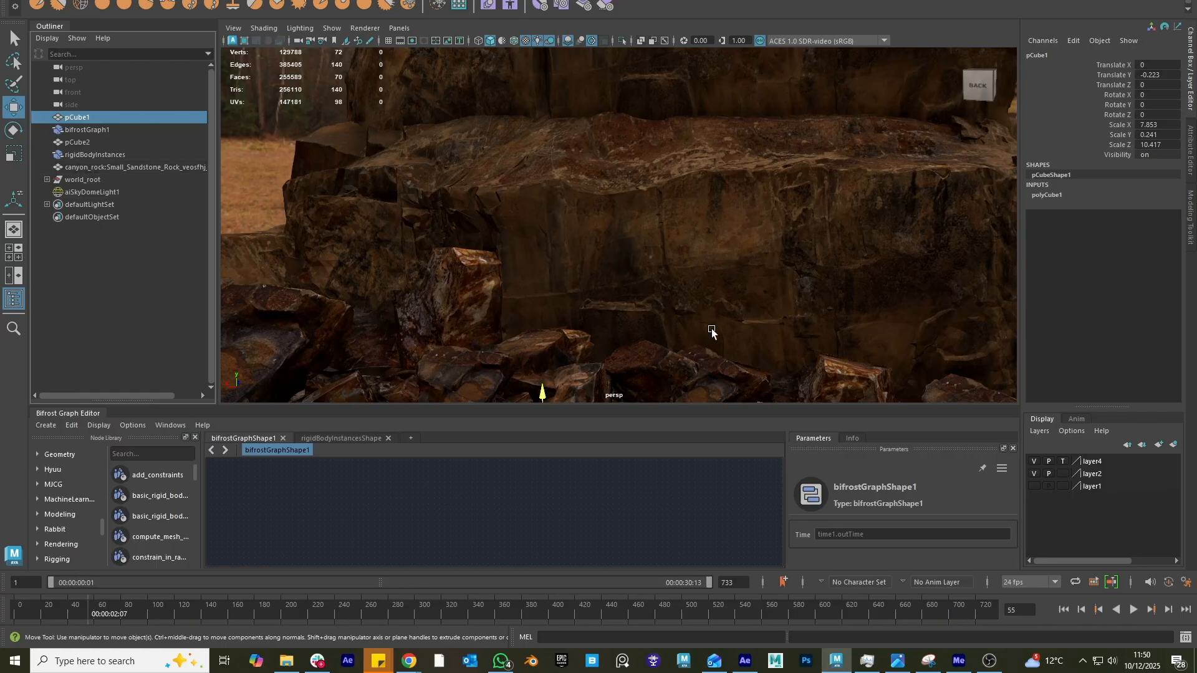
{"action": "right_click_drag", "start_coordinate": [712, 332], "coordinate": [698, 258], "text": "alt"}
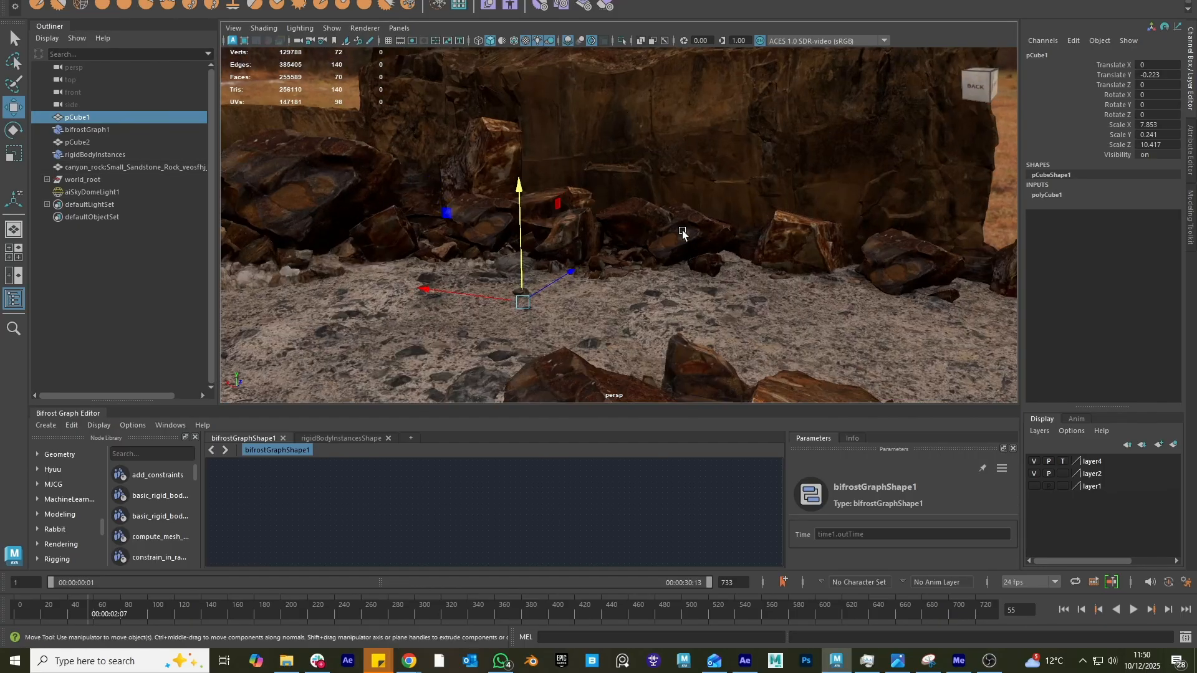
{"action": "key", "text": "Delete"}
{"action": "left_click", "coordinate": [107, 131]}
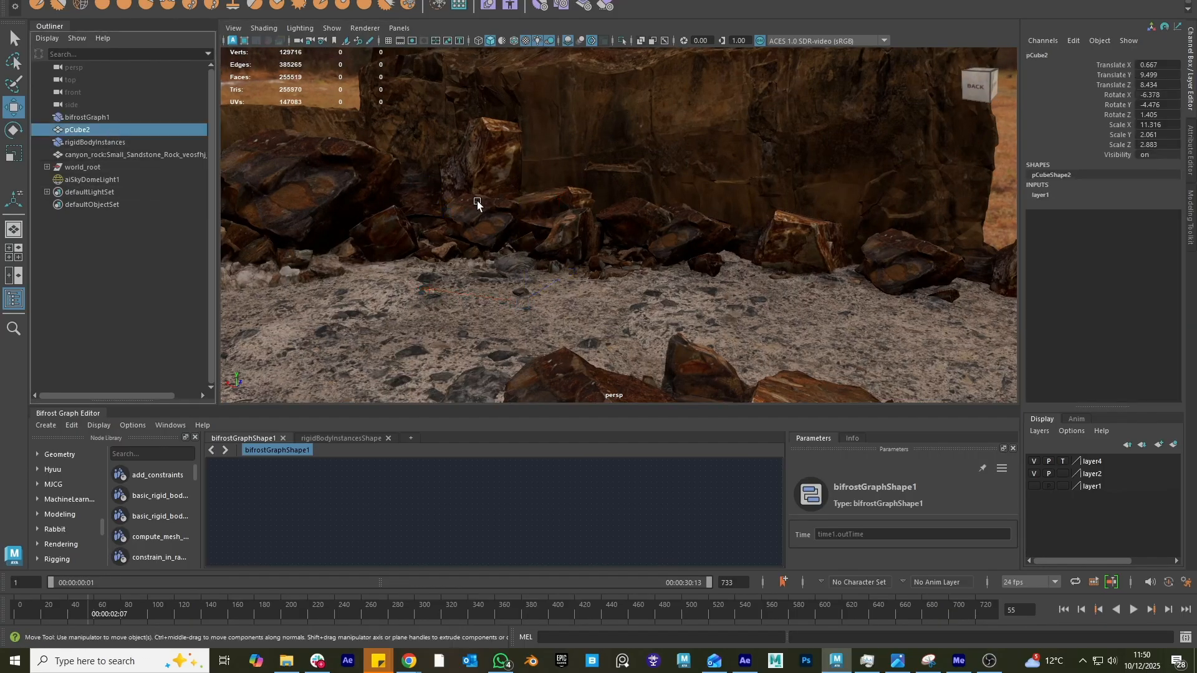
{"action": "key", "text": "Delete"}
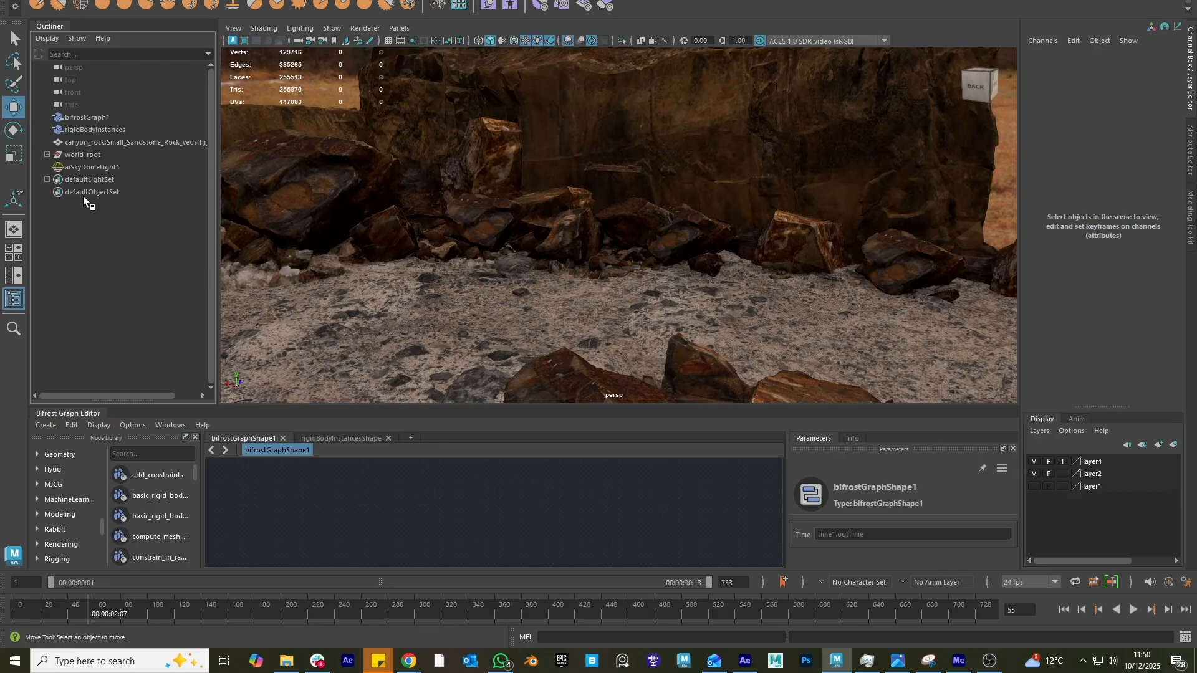
- Create a polygon cube and raise it to about 4.624 in Translate Y, above the rock pile
{"action": "middle_click_drag", "start_coordinate": [543, 173], "coordinate": [569, 287], "text": "alt"}
{"action": "right_click_drag", "start_coordinate": [570, 287], "coordinate": [665, 300], "text": "alt"}
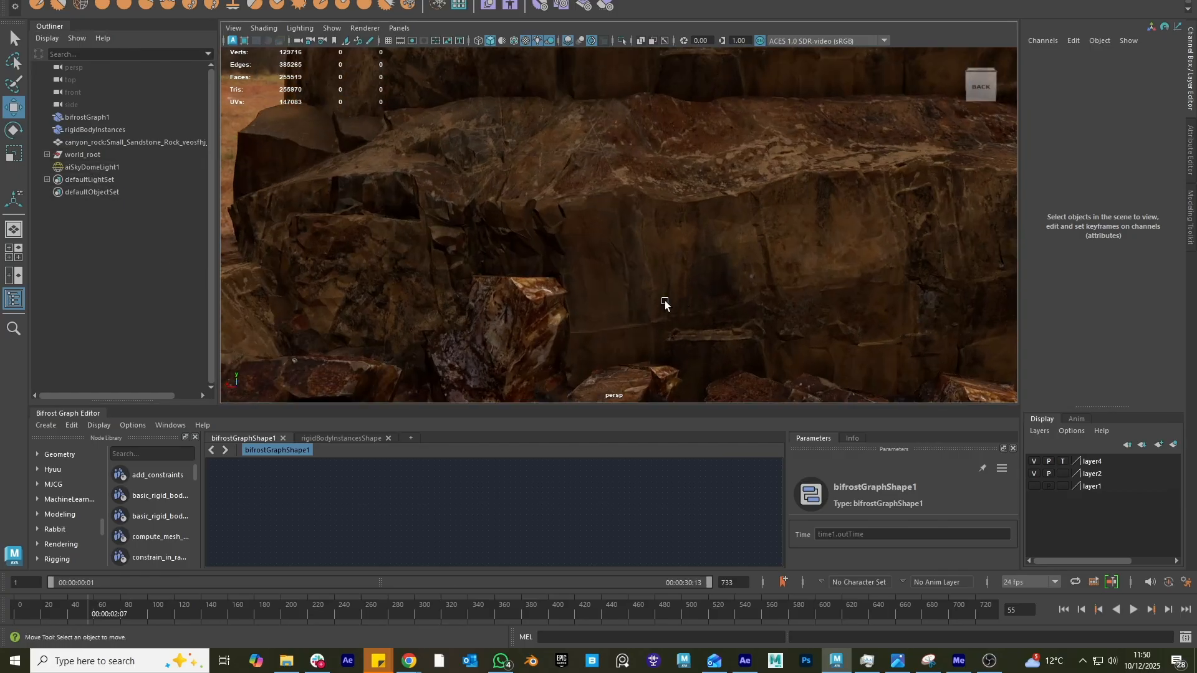
{"action": "left_click_drag", "start_coordinate": [664, 301], "coordinate": [688, 301], "text": "alt"}
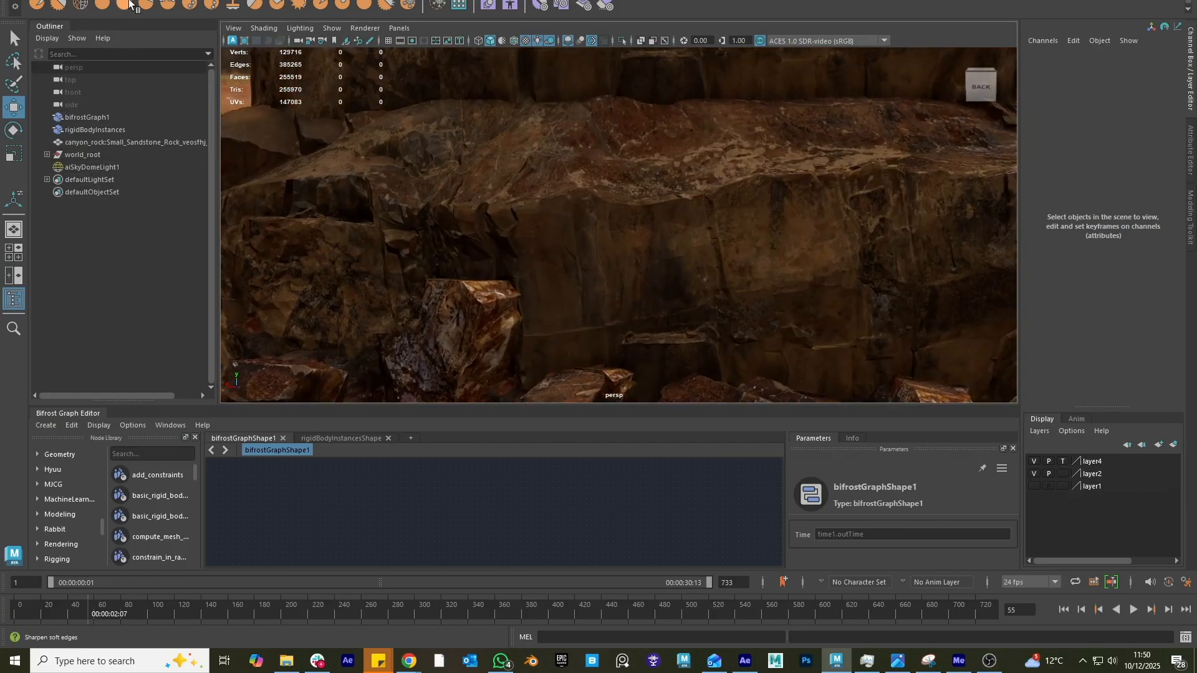
{"action": "left_click", "coordinate": [103, 1]}
{"action": "left_click", "coordinate": [59, 5]}
{"action": "right_click_drag", "start_coordinate": [548, 235], "coordinate": [440, 275], "text": "alt"}
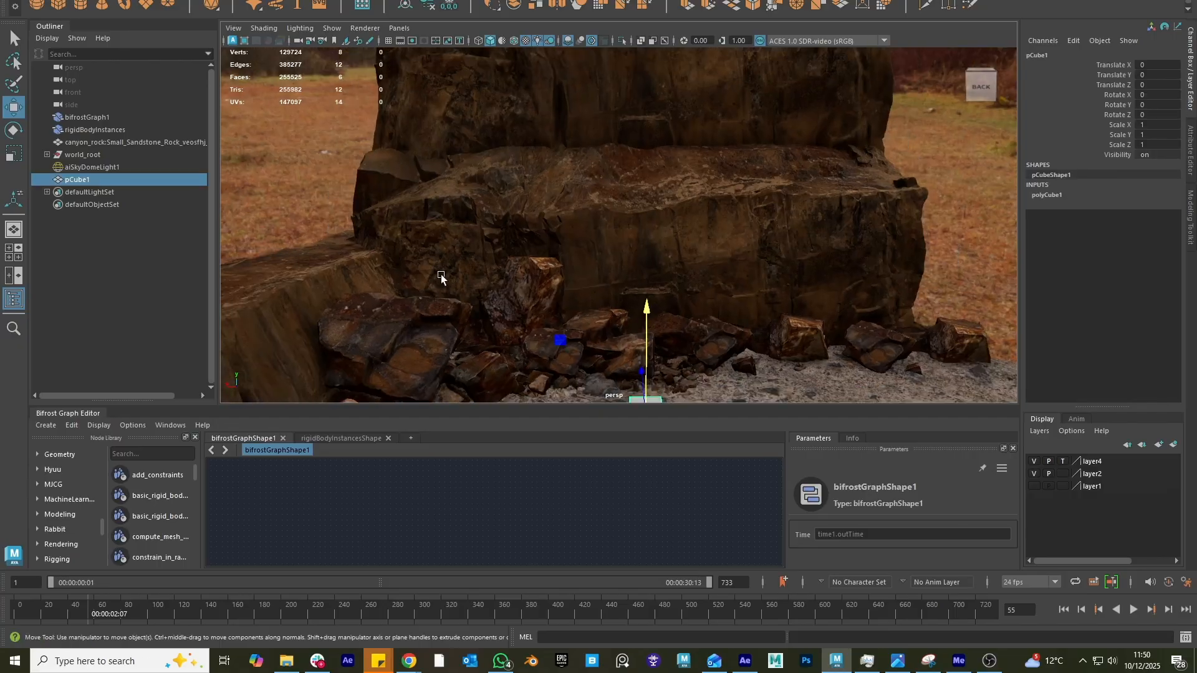
{"action": "middle_click_drag", "start_coordinate": [617, 315], "coordinate": [603, 180], "text": "alt"}
{"action": "left_click_drag", "start_coordinate": [610, 210], "coordinate": [610, 62]}
{"action": "left_click_drag", "start_coordinate": [555, 135], "coordinate": [531, 172], "text": "alt"}
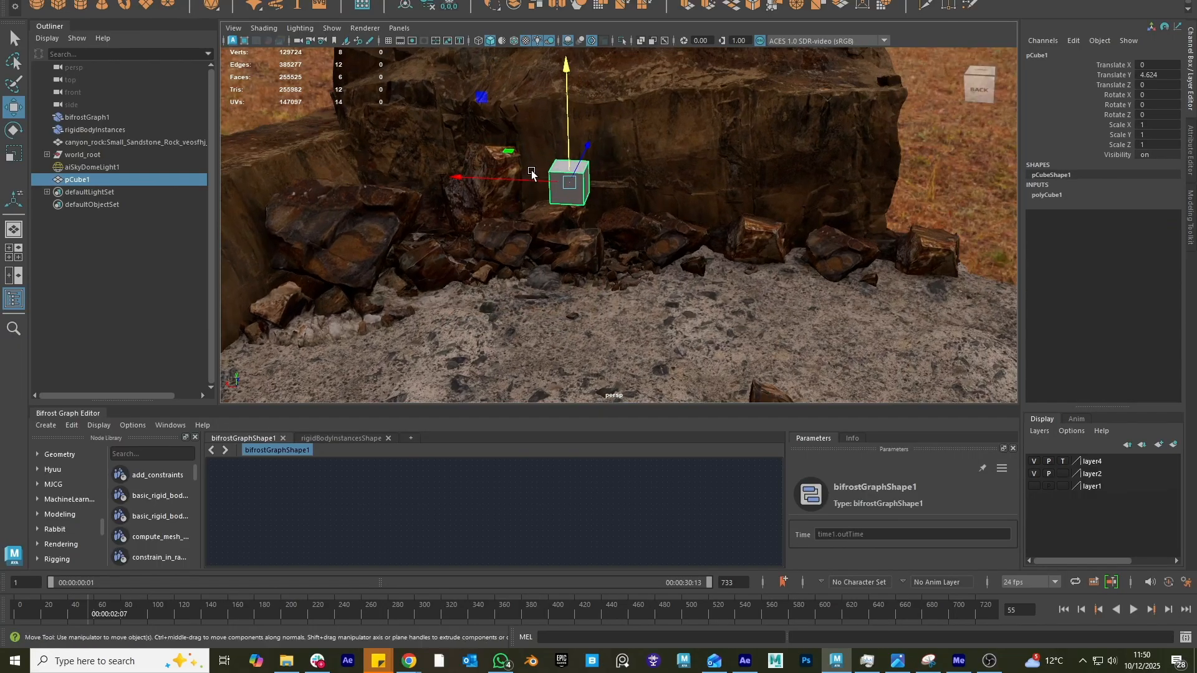
- Scale the new cube into a flat box of about 8.862 in X, 1.266 in Y and 4.703 in Z
{"action": "key", "text": "f"}
{"action": "right_click_drag", "start_coordinate": [721, 210], "coordinate": [144, 144], "text": "alt"}
{"action": "left_click_drag", "start_coordinate": [505, 296], "coordinate": [660, 234], "text": "alt"}
{"action": "key", "text": "r"}
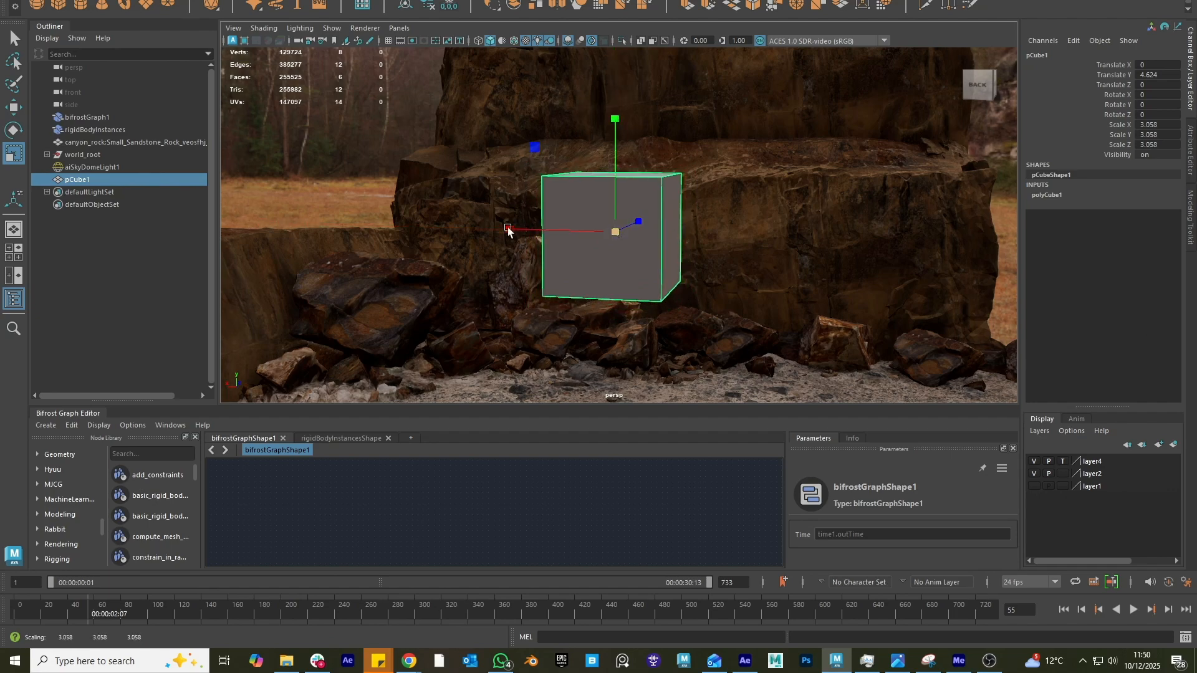
{"action": "left_click_drag", "start_coordinate": [509, 230], "coordinate": [300, 260]}
{"action": "left_click_drag", "start_coordinate": [405, 253], "coordinate": [679, 305], "text": "alt"}
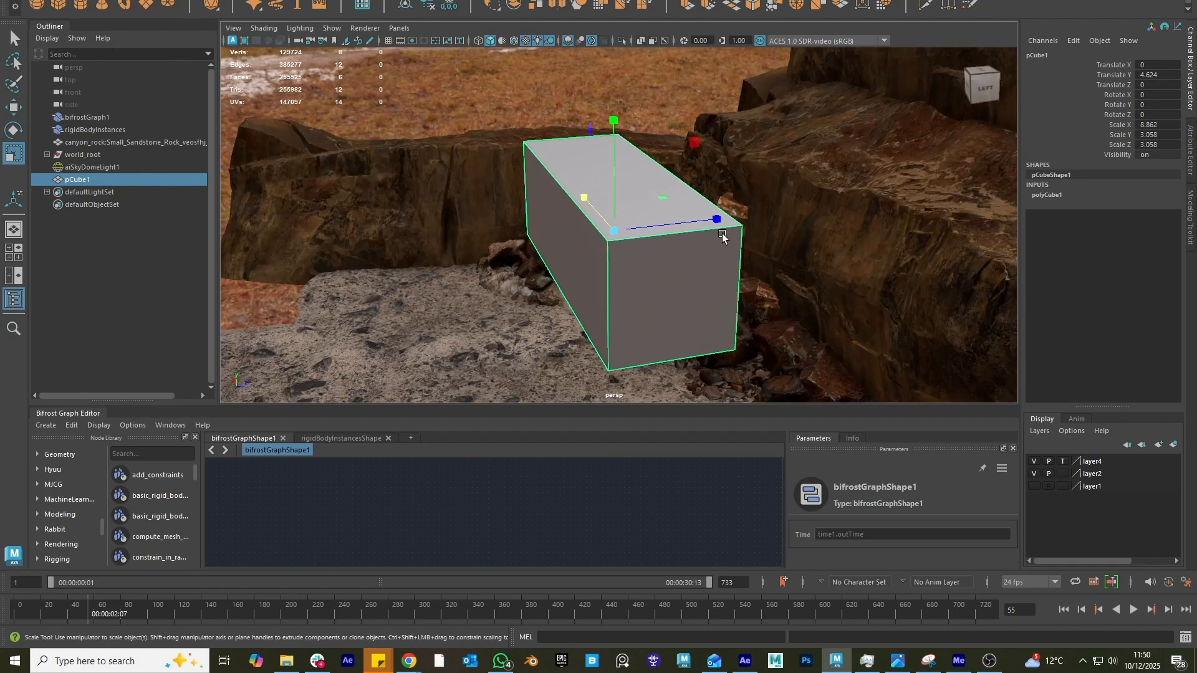
{"action": "left_click_drag", "start_coordinate": [717, 219], "coordinate": [772, 207]}
{"action": "left_click_drag", "start_coordinate": [651, 262], "coordinate": [717, 211], "text": "alt"}
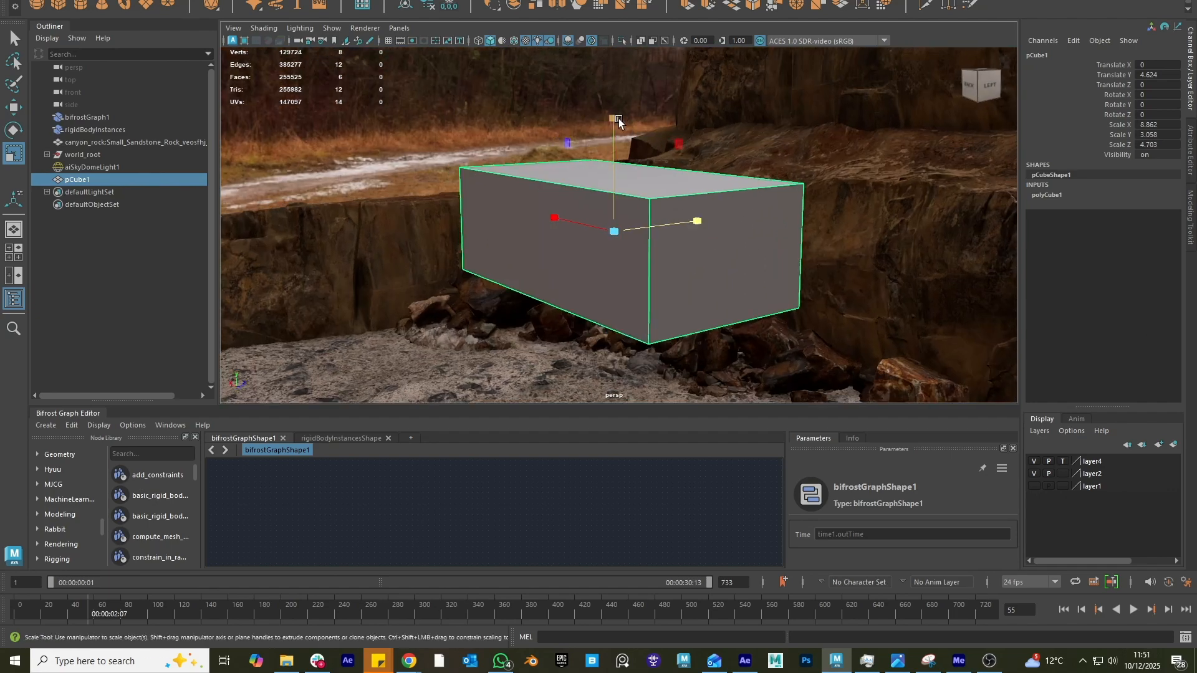
{"action": "left_click_drag", "start_coordinate": [618, 121], "coordinate": [532, 303]}
- Move the box above the cliff to about Translate Y 9.811 and Z 8.401, and narrow its Scale Z to about 3.092
{"action": "key", "text": "w"}
{"action": "left_click_drag", "start_coordinate": [669, 177], "coordinate": [670, 139]}
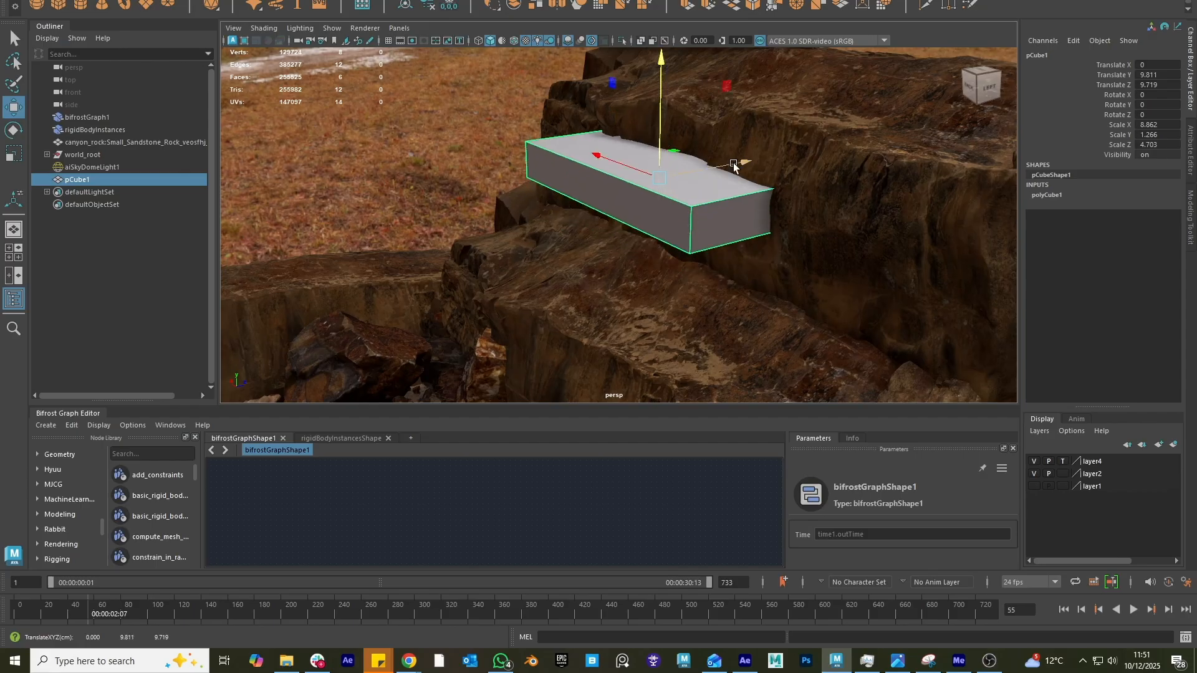
{"action": "left_click_drag", "start_coordinate": [736, 167], "coordinate": [711, 170]}
{"action": "key", "text": "r"}
{"action": "key", "text": "w"}
{"action": "left_click_drag", "start_coordinate": [651, 213], "coordinate": [624, 193], "text": "alt"}
- Stretch the box's Scale Y to about 5.007 and raise it to about 11.693 in Translate Y
{"action": "key", "text": "r"}
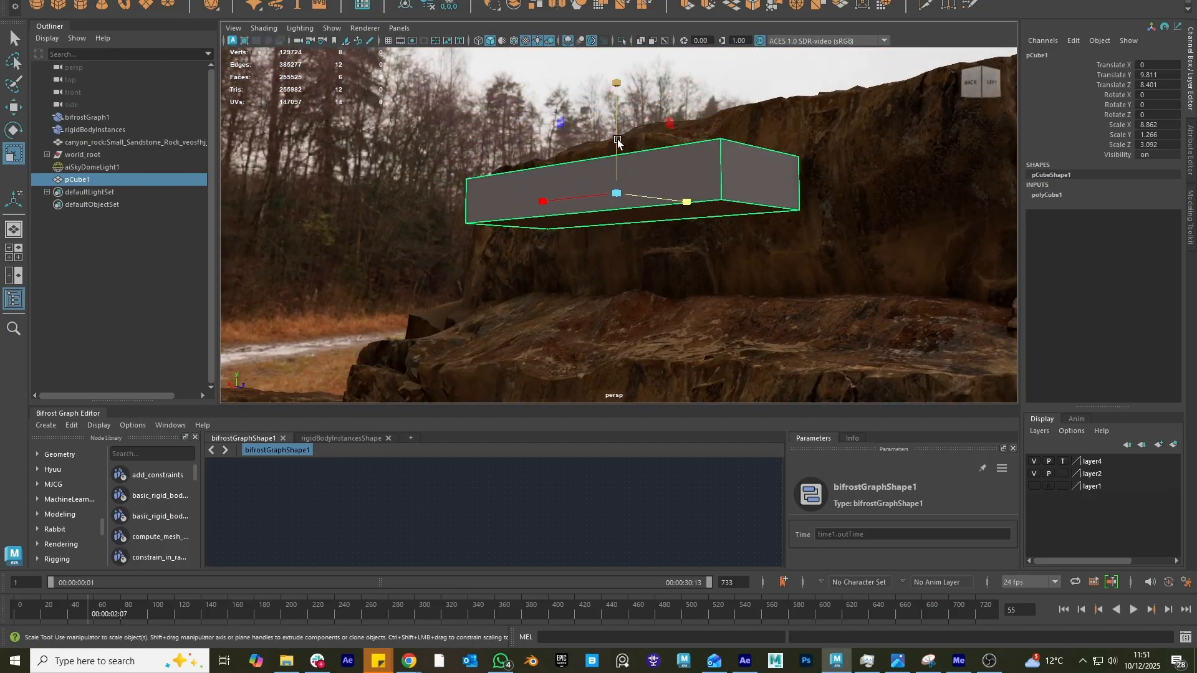
{"action": "left_click_drag", "start_coordinate": [617, 142], "coordinate": [620, 45]}
{"action": "left_click_drag", "start_coordinate": [682, 91], "coordinate": [637, 66], "text": "alt"}
{"action": "key", "text": "w"}
{"action": "left_click_drag", "start_coordinate": [638, 76], "coordinate": [670, 200], "text": "alt"}
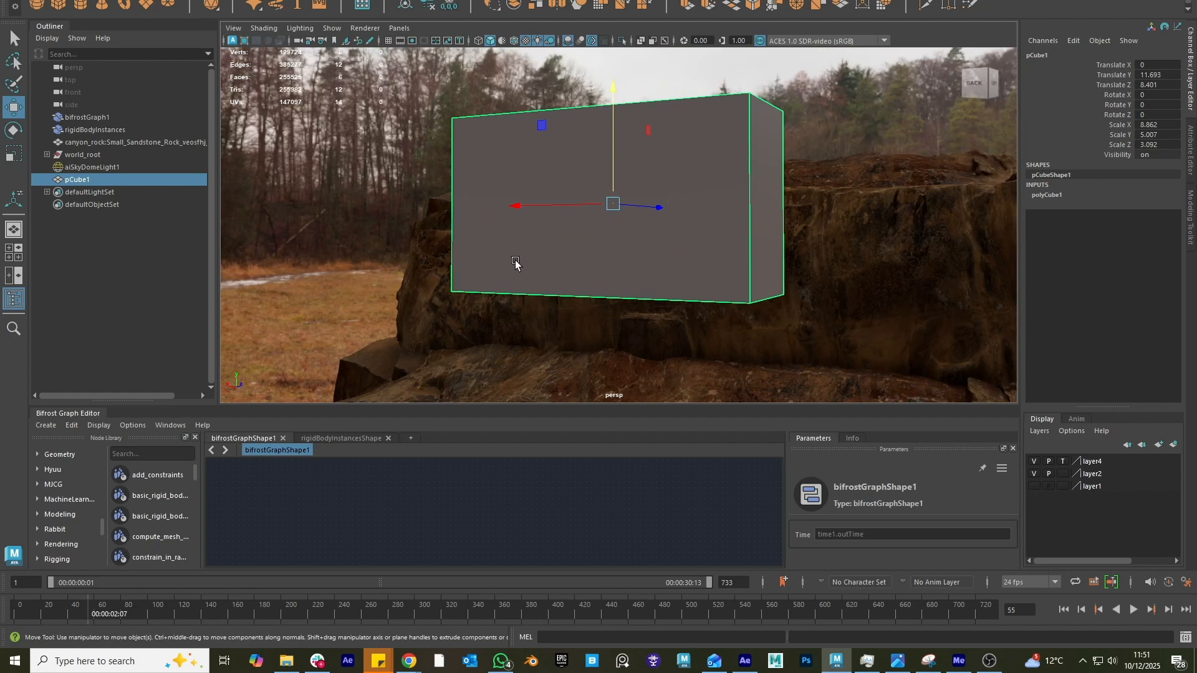
{"action": "left_click_drag", "start_coordinate": [561, 123], "coordinate": [611, 204], "text": "alt"}
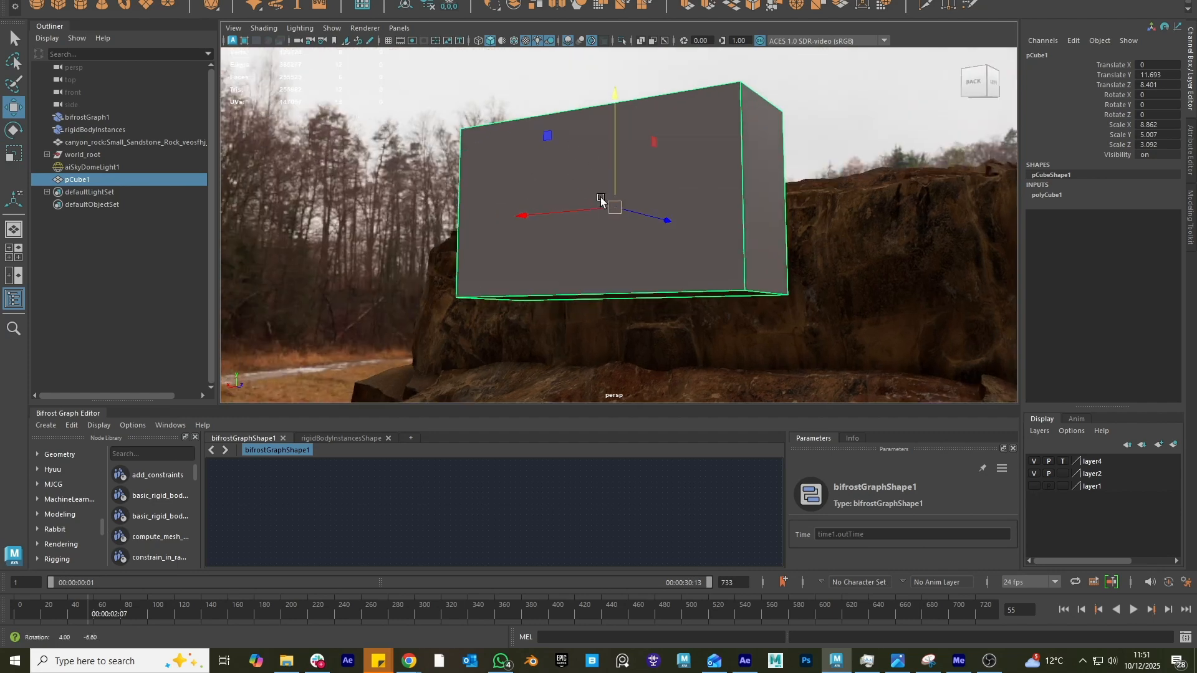
- Flatten the box to about 1.38 in Scale Y and lower it to about 8.462 in Translate Y, just above the cliff ledge
{"action": "key", "text": "r"}
{"action": "left_click_drag", "start_coordinate": [614, 98], "coordinate": [616, 178]}
{"action": "left_click", "coordinate": [1170, 519]}
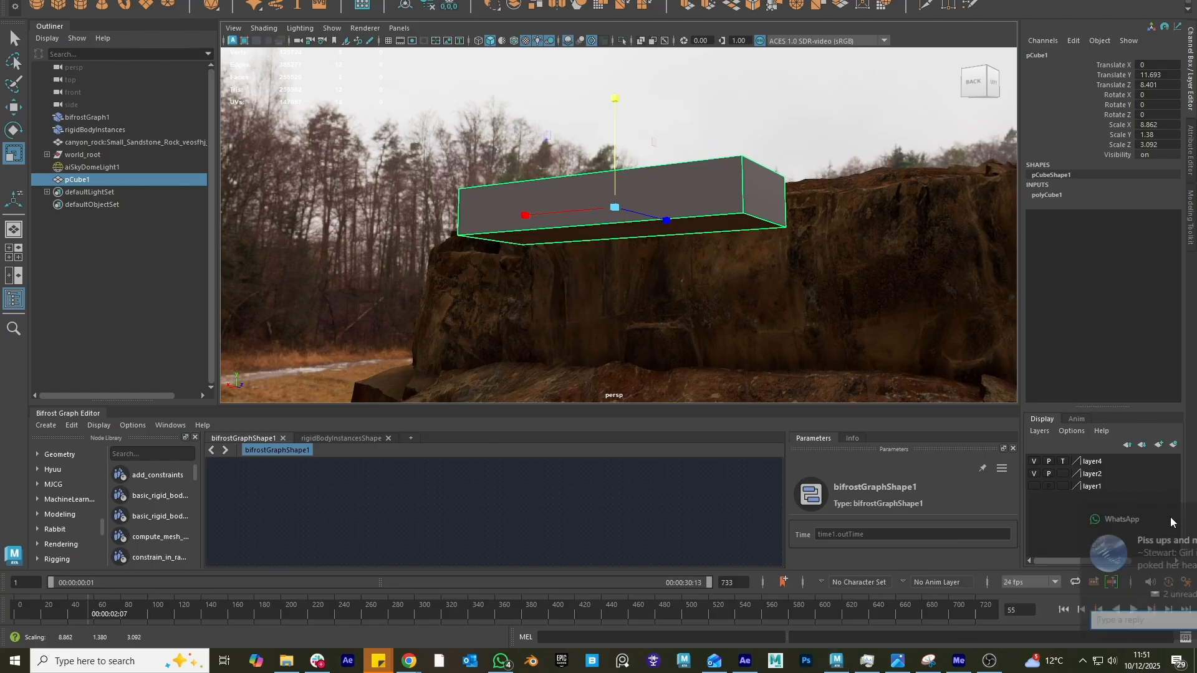
{"action": "left_click_drag", "start_coordinate": [614, 283], "coordinate": [611, 287], "text": "alt"}
{"action": "key", "text": "w"}
{"action": "left_click_drag", "start_coordinate": [616, 175], "coordinate": [620, 294]}
{"action": "middle_click_drag", "start_coordinate": [633, 307], "coordinate": [632, 207], "text": "alt"}
{"action": "right_click_drag", "start_coordinate": [632, 207], "coordinate": [746, 252], "text": "alt"}
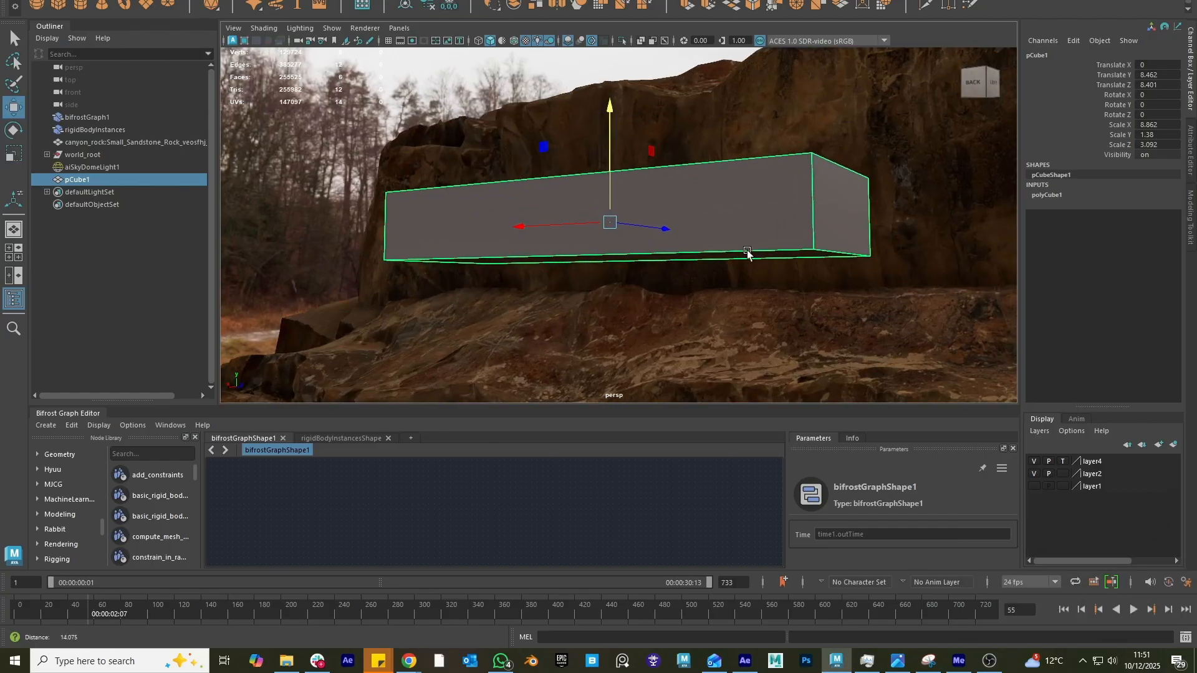
{"action": "mouse_move", "coordinate": [747, 252]}
{"action": "left_mouse_down", "text": "alt"}
{"action": "mouse_move", "coordinate": [663, 263]}
{"action": "mouse_move", "coordinate": [730, 267]}
{"action": "left_mouse_up", "text": "alt"}
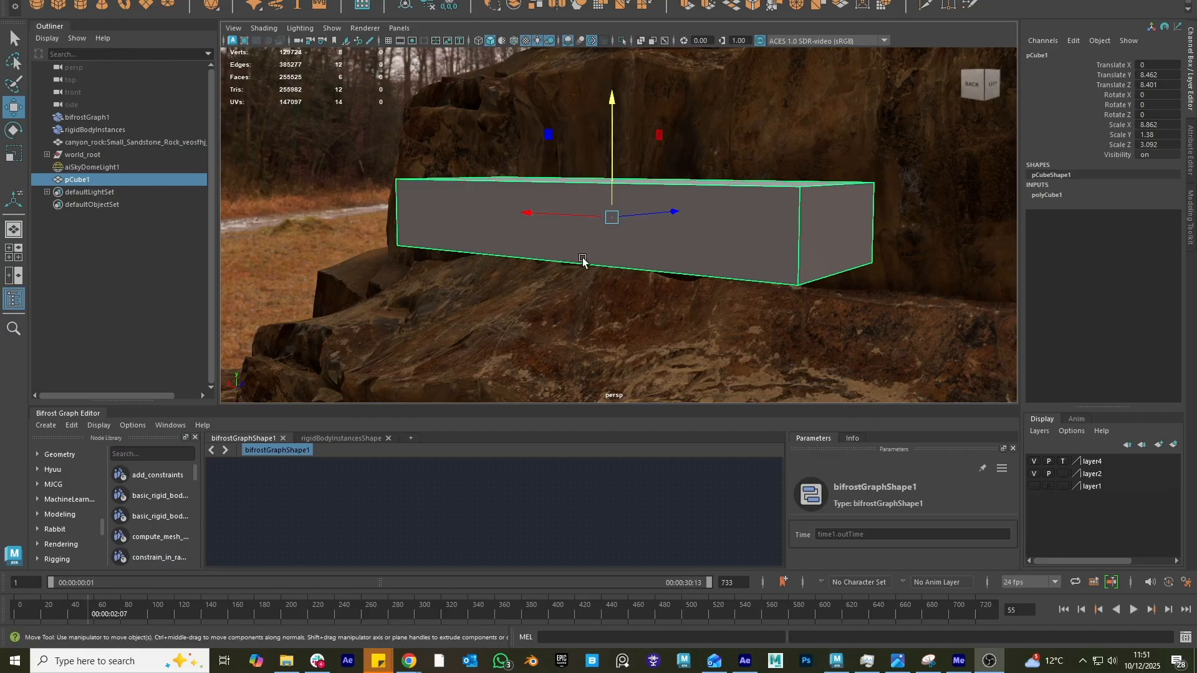
- Select the large cliff ledge mesh beneath the box and activate the Grab sculpting tool on it
{"action": "middle_click_drag", "start_coordinate": [611, 274], "coordinate": [651, 185], "text": "alt"}
{"action": "left_click_drag", "start_coordinate": [652, 184], "coordinate": [674, 187], "text": "alt"}
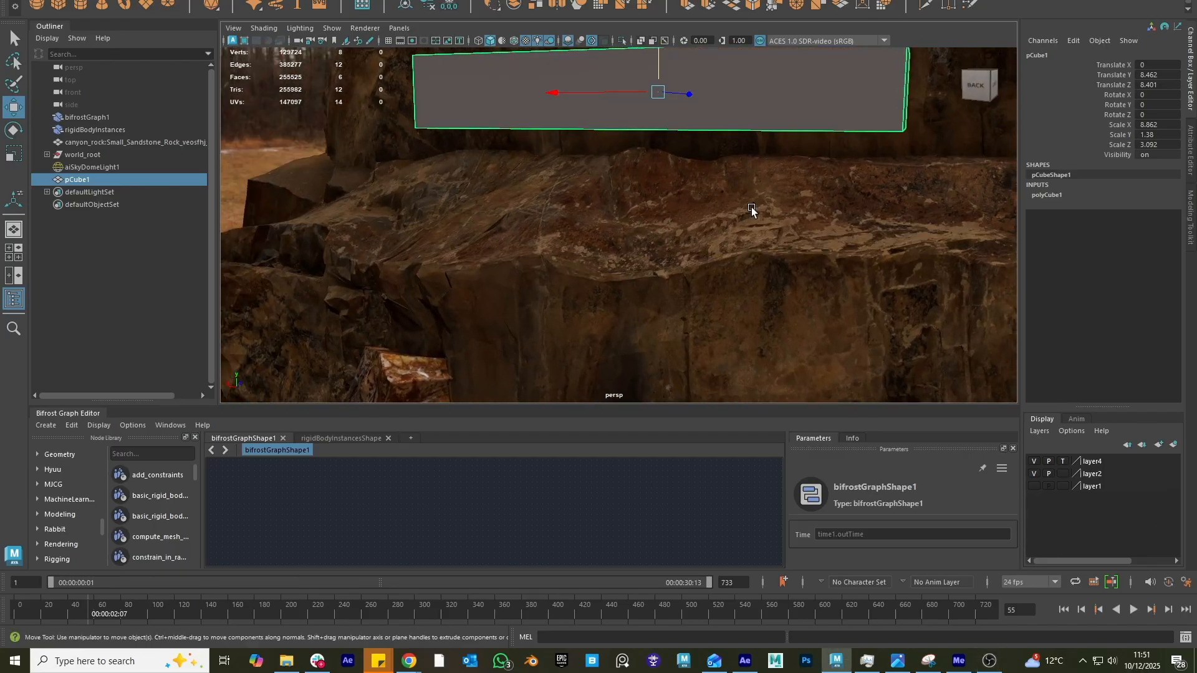
{"action": "middle_click_drag", "start_coordinate": [752, 209], "coordinate": [662, 265], "text": "alt"}
{"action": "right_click_drag", "start_coordinate": [662, 265], "coordinate": [585, 286], "text": "alt"}
{"action": "left_click_drag", "start_coordinate": [585, 287], "coordinate": [572, 282], "text": "alt"}
{"action": "left_click", "coordinate": [573, 304]}
{"action": "middle_click_drag", "start_coordinate": [574, 305], "coordinate": [661, 224], "text": "alt"}
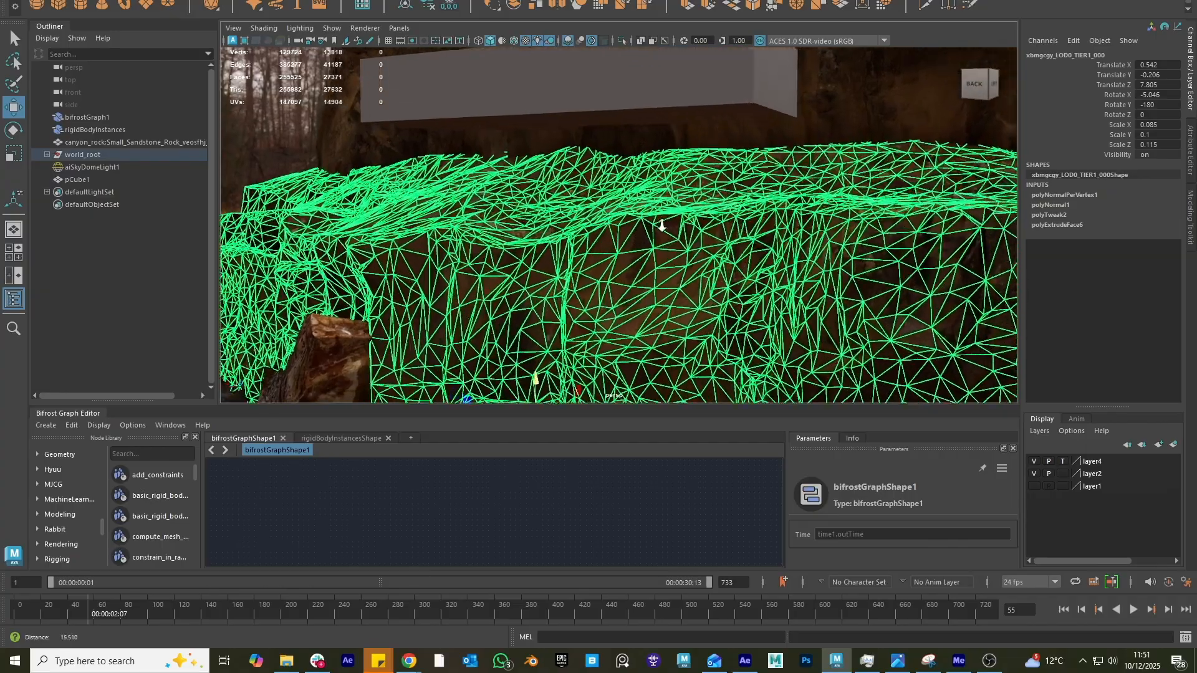
{"action": "left_click_drag", "start_coordinate": [665, 225], "coordinate": [589, 256], "text": "alt"}
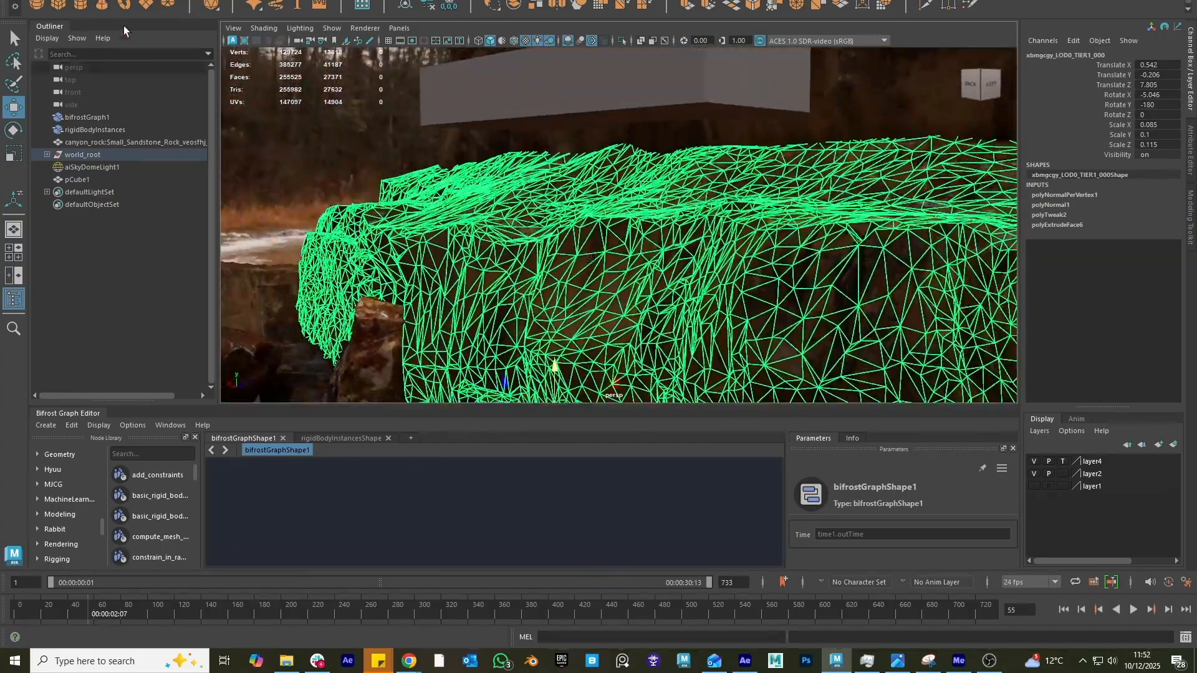
{"action": "left_click", "coordinate": [164, 0]}
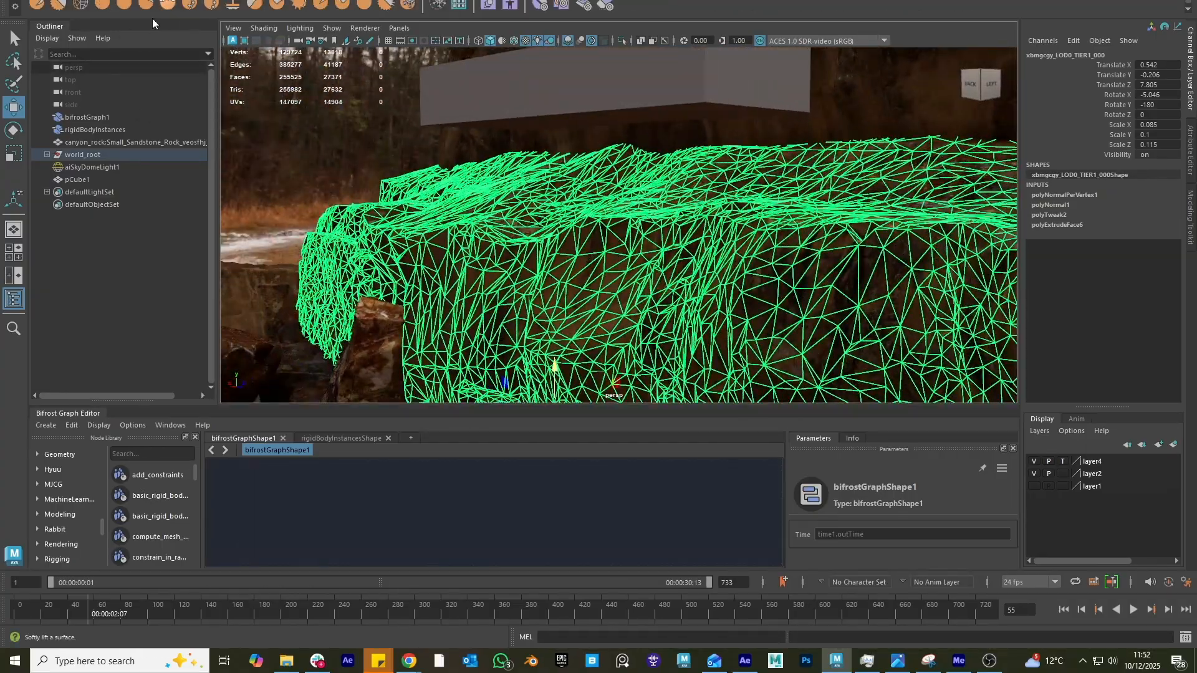
{"action": "left_click", "coordinate": [102, 5]}
- Examine the cliff ledge's front edge and the rocks beneath it from several angles
{"action": "mouse_move", "coordinate": [561, 244]}
{"action": "left_mouse_down", "text": "alt"}
{"action": "mouse_move", "coordinate": [644, 245]}
{"action": "mouse_move", "coordinate": [600, 260]}
{"action": "left_mouse_up", "text": "alt"}
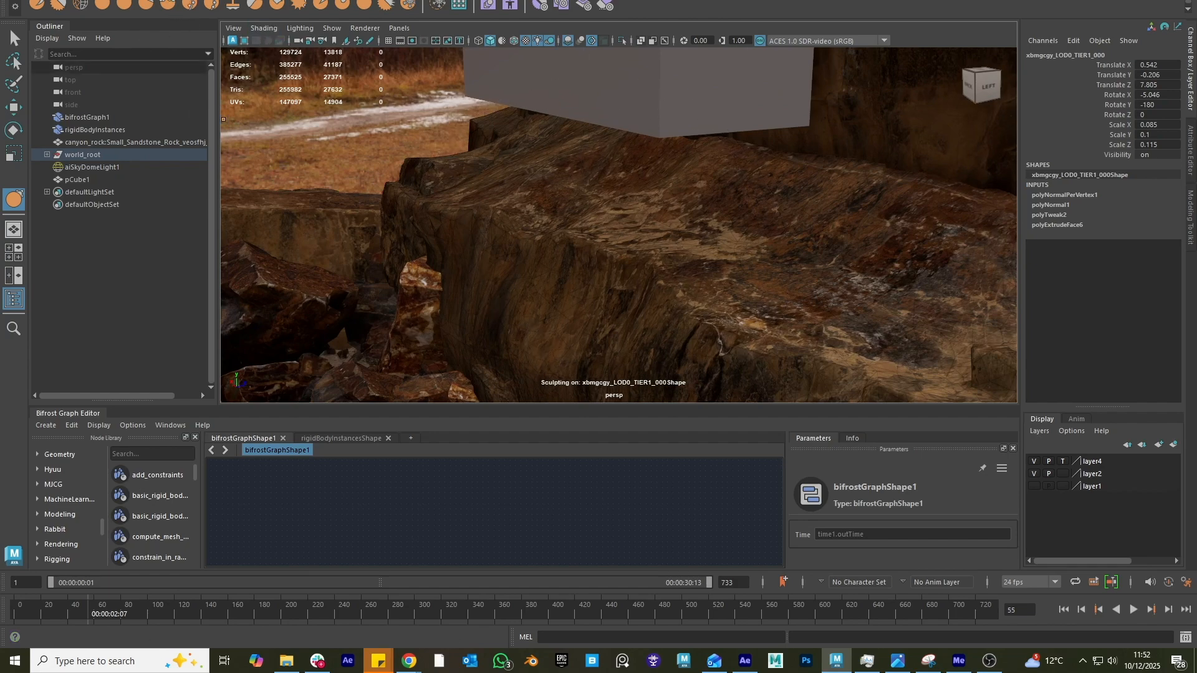
{"action": "mouse_move", "coordinate": [521, 262]}
{"action": "left_mouse_down", "text": "alt"}
{"action": "mouse_move", "coordinate": [557, 248]}
{"action": "mouse_move", "coordinate": [545, 251]}
{"action": "mouse_move", "coordinate": [553, 236]}
{"action": "mouse_move", "coordinate": [533, 250]}
{"action": "mouse_move", "coordinate": [546, 265]}
{"action": "mouse_move", "coordinate": [665, 216]}
{"action": "left_mouse_up", "text": "alt"}
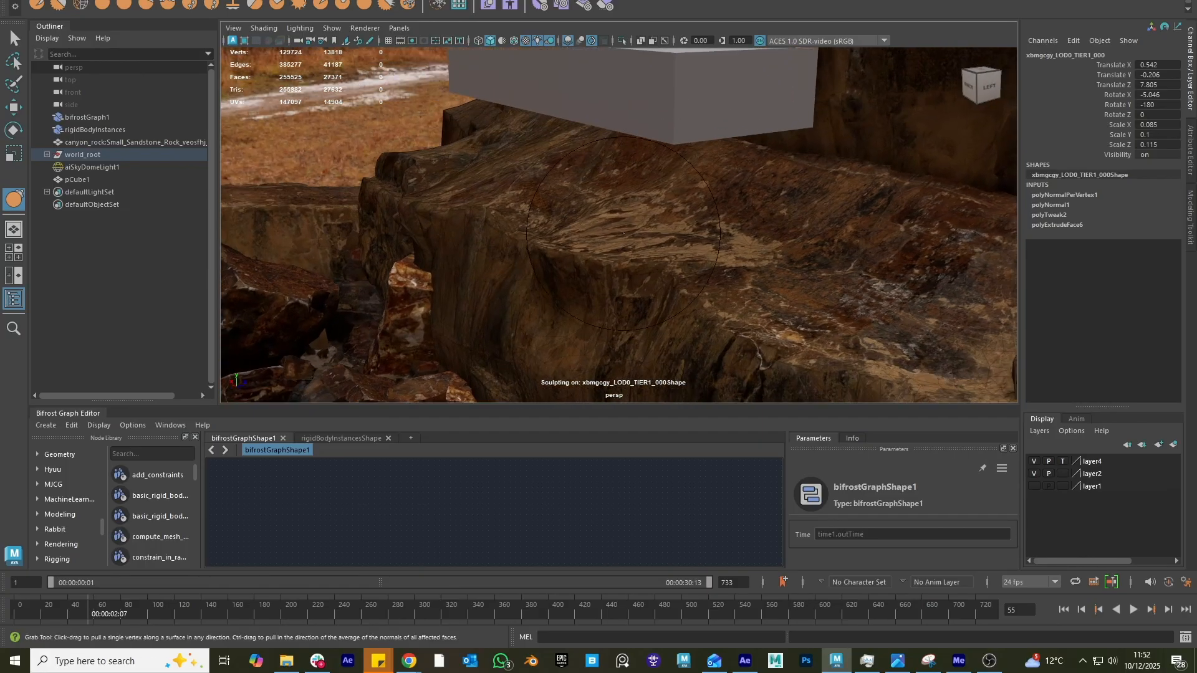
{"action": "mouse_move", "coordinate": [521, 250]}
{"action": "left_mouse_down", "text": "alt"}
{"action": "mouse_move", "coordinate": [477, 248]}
{"action": "mouse_move", "coordinate": [530, 248]}
{"action": "left_mouse_up", "text": "alt"}
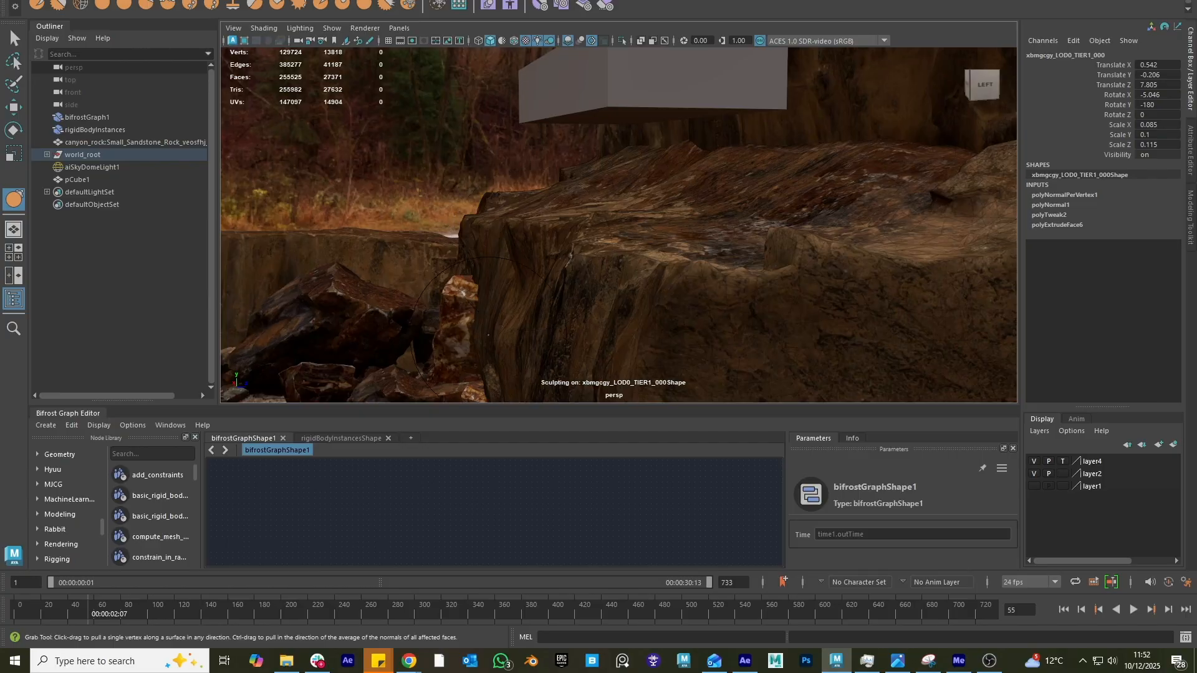
{"action": "left_click_drag", "start_coordinate": [488, 334], "coordinate": [528, 297], "text": "alt"}
{"action": "left_click_drag", "start_coordinate": [569, 253], "coordinate": [561, 189], "text": "alt"}
{"action": "middle_click_drag", "start_coordinate": [561, 190], "coordinate": [652, 274], "text": "alt"}
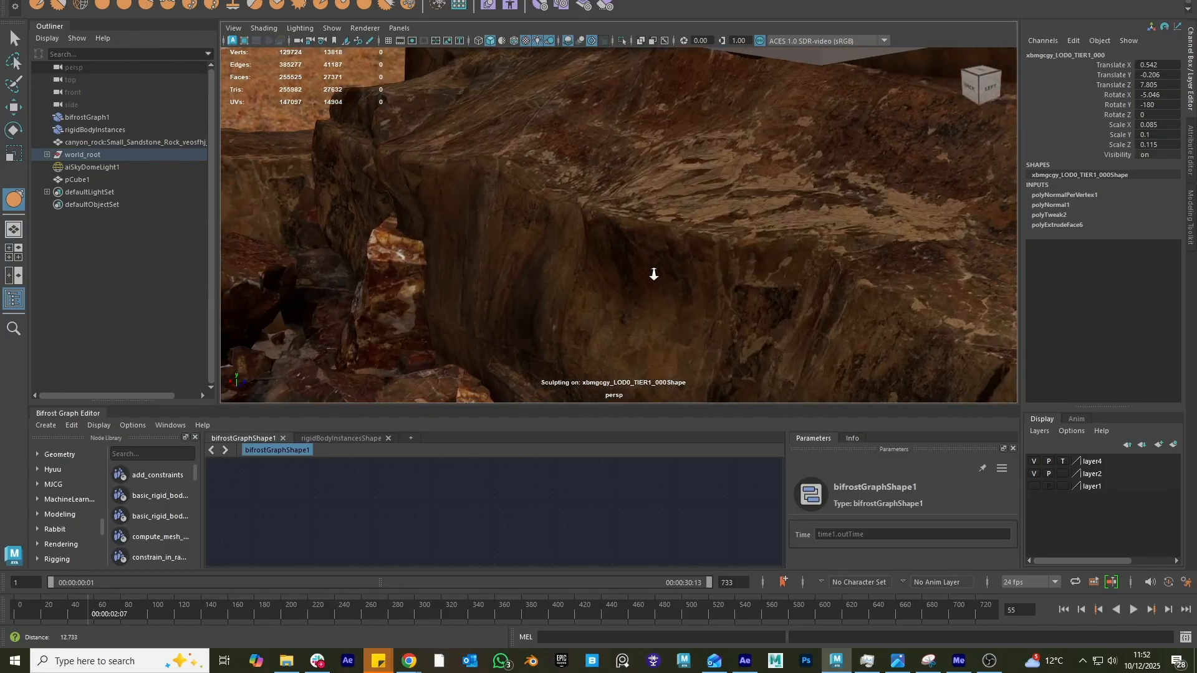
{"action": "right_click_drag", "start_coordinate": [652, 274], "coordinate": [619, 260], "text": "alt"}
{"action": "mouse_move", "coordinate": [620, 259]}
{"action": "left_mouse_down", "text": "alt"}
{"action": "mouse_move", "coordinate": [603, 214]}
{"action": "mouse_move", "coordinate": [611, 249]}
{"action": "mouse_move", "coordinate": [556, 235]}
{"action": "mouse_move", "coordinate": [585, 265]}
{"action": "mouse_move", "coordinate": [564, 268]}
{"action": "mouse_move", "coordinate": [540, 246]}
{"action": "mouse_move", "coordinate": [695, 238]}
{"action": "mouse_move", "coordinate": [679, 235]}
{"action": "left_mouse_up", "text": "alt"}
{"action": "middle_click_drag", "start_coordinate": [678, 235], "coordinate": [626, 212], "text": "alt"}
{"action": "mouse_move", "coordinate": [627, 211]}
{"action": "left_mouse_down", "text": "alt"}
{"action": "mouse_move", "coordinate": [476, 235]}
{"action": "mouse_move", "coordinate": [644, 205]}
{"action": "mouse_move", "coordinate": [697, 123]}
{"action": "mouse_move", "coordinate": [673, 131]}
{"action": "mouse_move", "coordinate": [604, 243]}
{"action": "mouse_move", "coordinate": [684, 132]}
{"action": "left_mouse_up", "text": "alt"}
{"action": "mouse_move", "coordinate": [597, 337]}
{"action": "left_mouse_down", "text": "alt"}
{"action": "mouse_move", "coordinate": [663, 246]}
{"action": "mouse_move", "coordinate": [710, 249]}
{"action": "left_mouse_up", "text": "alt"}
{"action": "left_click_drag", "start_coordinate": [779, 82], "coordinate": [614, 234], "text": "alt"}
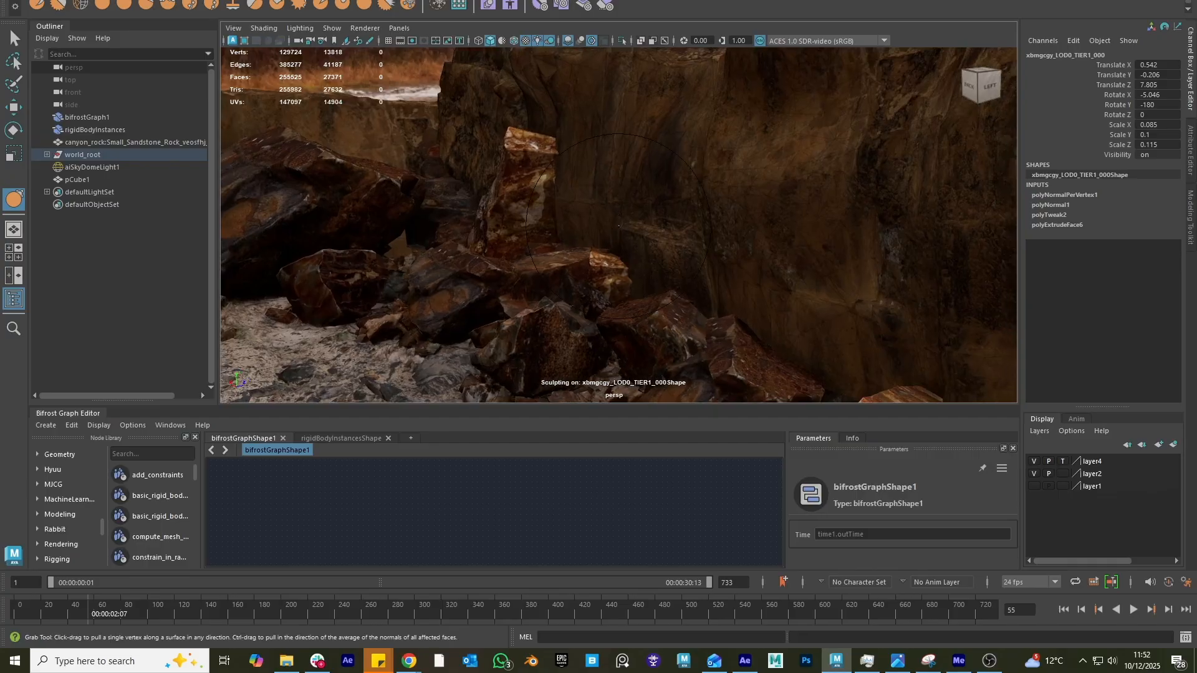
- Leave sculpting for the Move tool, select the small central rock pile and examine how it sits against the cliff
{"action": "key", "text": "w"}
{"action": "left_click_drag", "start_coordinate": [577, 304], "coordinate": [563, 284], "text": "alt"}
{"action": "left_click", "coordinate": [586, 290]}
{"action": "left_click_drag", "start_coordinate": [761, 261], "coordinate": [735, 274], "text": "alt"}
{"action": "right_click_drag", "start_coordinate": [735, 274], "coordinate": [582, 206], "text": "alt"}
{"action": "middle_click_drag", "start_coordinate": [582, 205], "coordinate": [582, 286], "text": "alt"}
{"action": "left_click_drag", "start_coordinate": [582, 285], "coordinate": [675, 243], "text": "alt"}
{"action": "right_click_drag", "start_coordinate": [676, 243], "coordinate": [541, 245], "text": "alt"}
{"action": "left_click_drag", "start_coordinate": [541, 245], "coordinate": [703, 291], "text": "alt"}
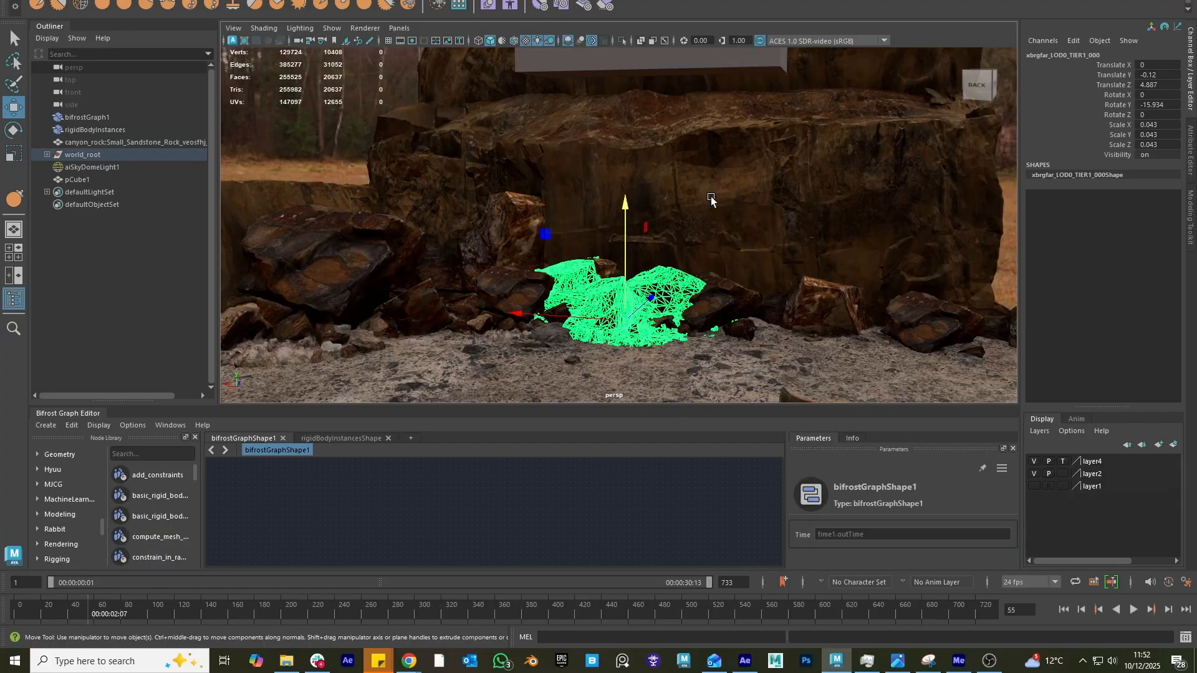
- Select the cliff ledge mesh and delete its construction history
{"action": "left_click", "coordinate": [746, 212]}
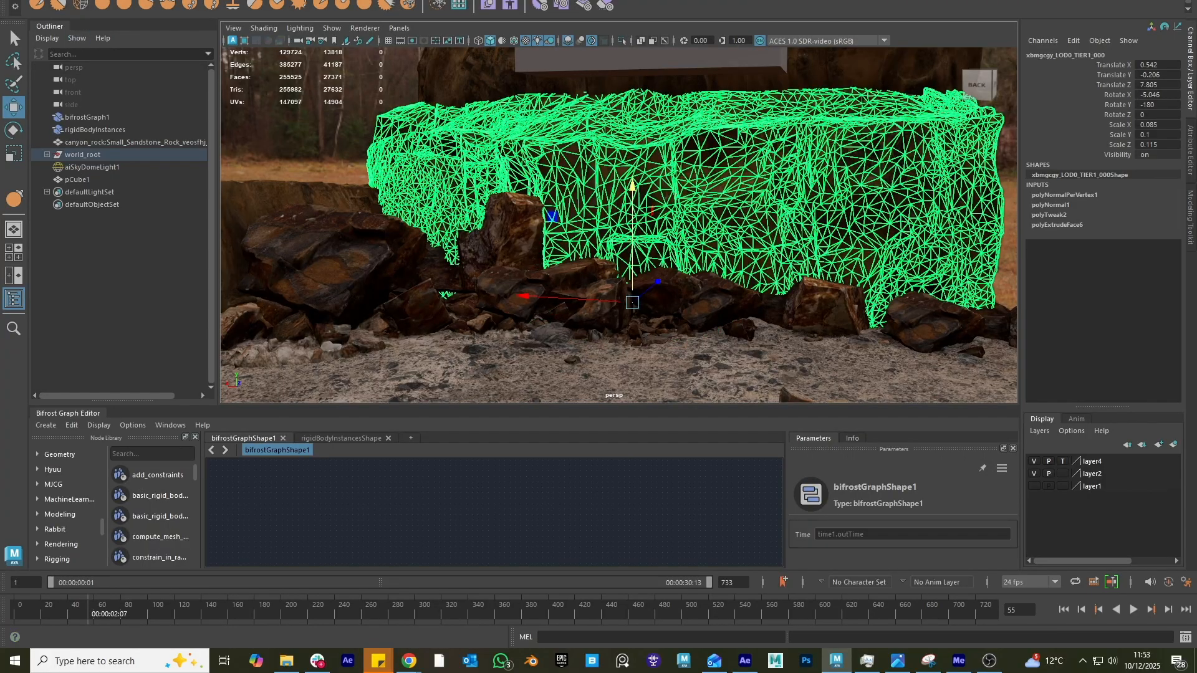
{"action": "left_click", "coordinate": [50, 1]}
{"action": "mouse_move", "coordinate": [164, 101]}
{"action": "left_click", "coordinate": [252, 99]}
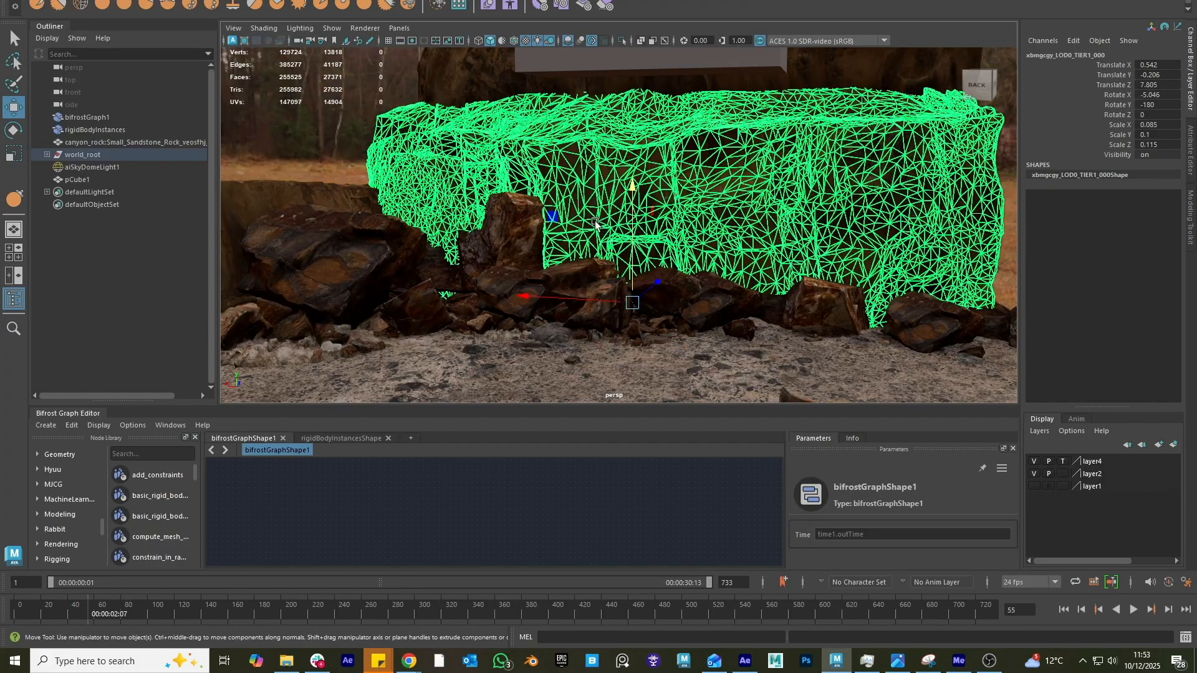
- Expand world_root and select all its meshes, from xbrgfar_LOD0_TIER1_000 through xbnhajp_LOD0_TIER1_005
{"action": "left_click_drag", "start_coordinate": [736, 268], "coordinate": [764, 255], "text": "alt"}
{"action": "right_click_drag", "start_coordinate": [765, 255], "coordinate": [693, 239], "text": "alt"}
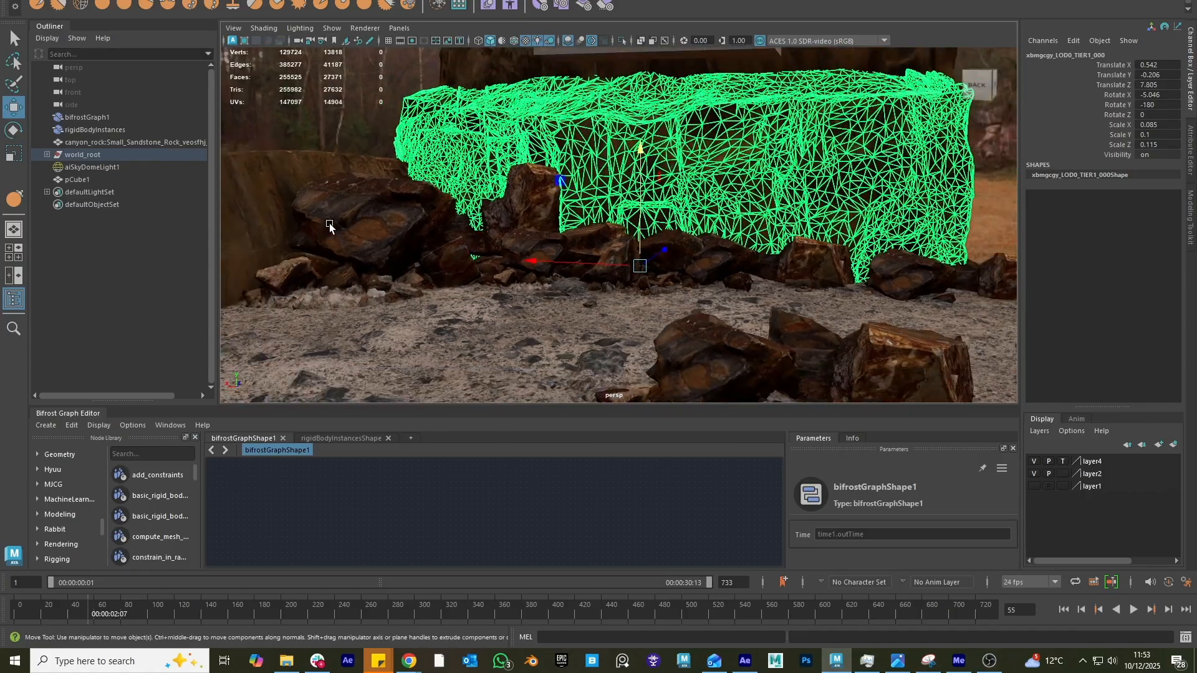
{"action": "left_click", "coordinate": [354, 214], "text": "shift"}
{"action": "left_click", "coordinate": [46, 153]}
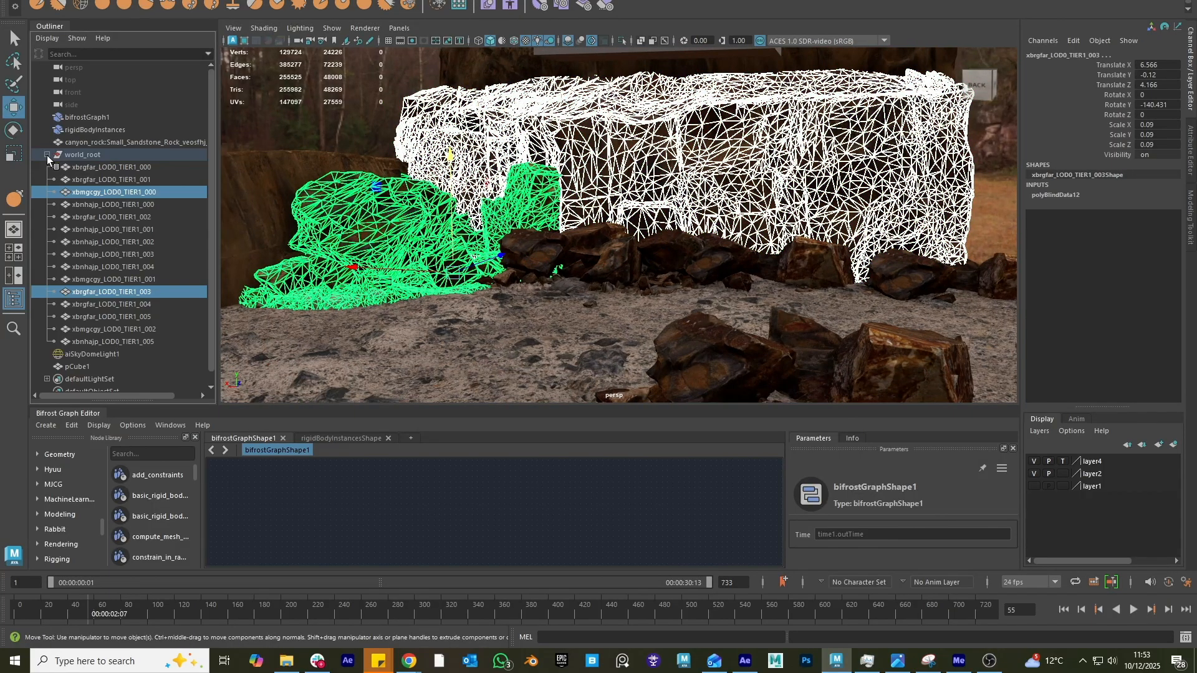
{"action": "left_click", "coordinate": [136, 341]}
{"action": "left_click", "coordinate": [125, 170], "text": "shift"}
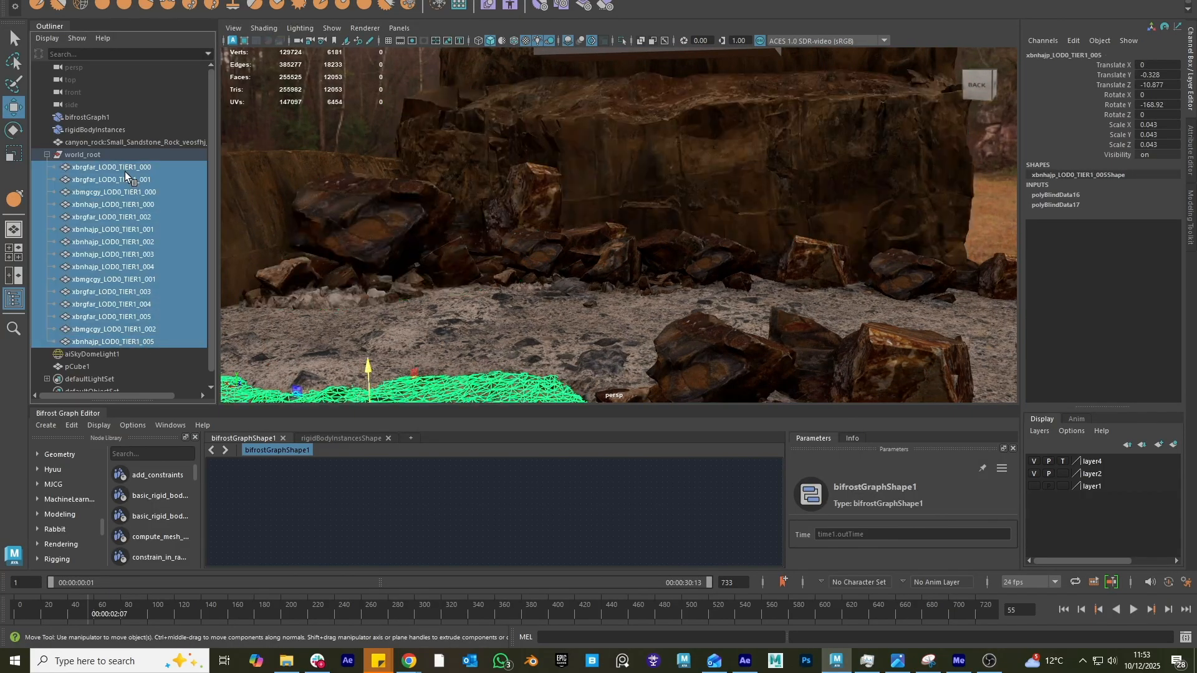
- Bring the selected world_root meshes into the bifrostGraphShape1 graph as a mesh input node
{"action": "key", "text": "f"}
{"action": "right_click_drag", "start_coordinate": [413, 275], "coordinate": [717, 293], "text": "alt"}
{"action": "mouse_move", "coordinate": [741, 302]}
{"action": "left_mouse_down", "text": "alt"}
{"action": "mouse_move", "coordinate": [651, 308]}
{"action": "mouse_move", "coordinate": [753, 318]}
{"action": "mouse_move", "coordinate": [744, 279]}
{"action": "left_mouse_up", "text": "alt"}
{"action": "middle_click_drag", "start_coordinate": [109, 261], "coordinate": [510, 525]}
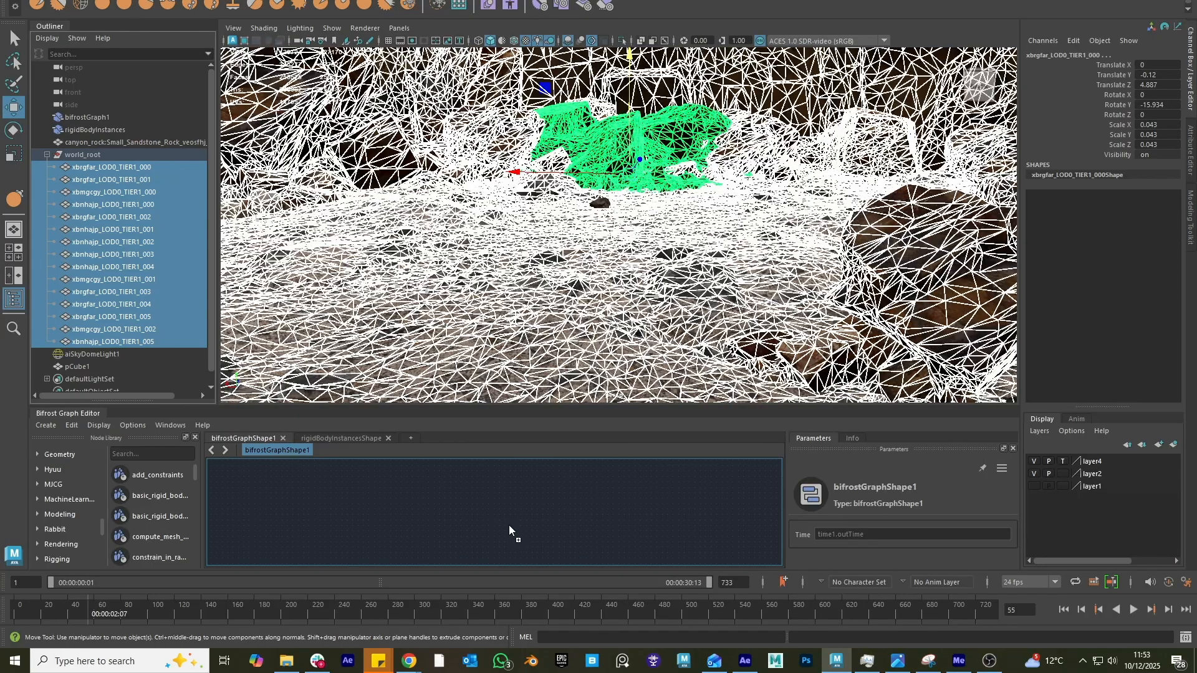
{"action": "middle_click_drag", "start_coordinate": [509, 524], "coordinate": [507, 525]}
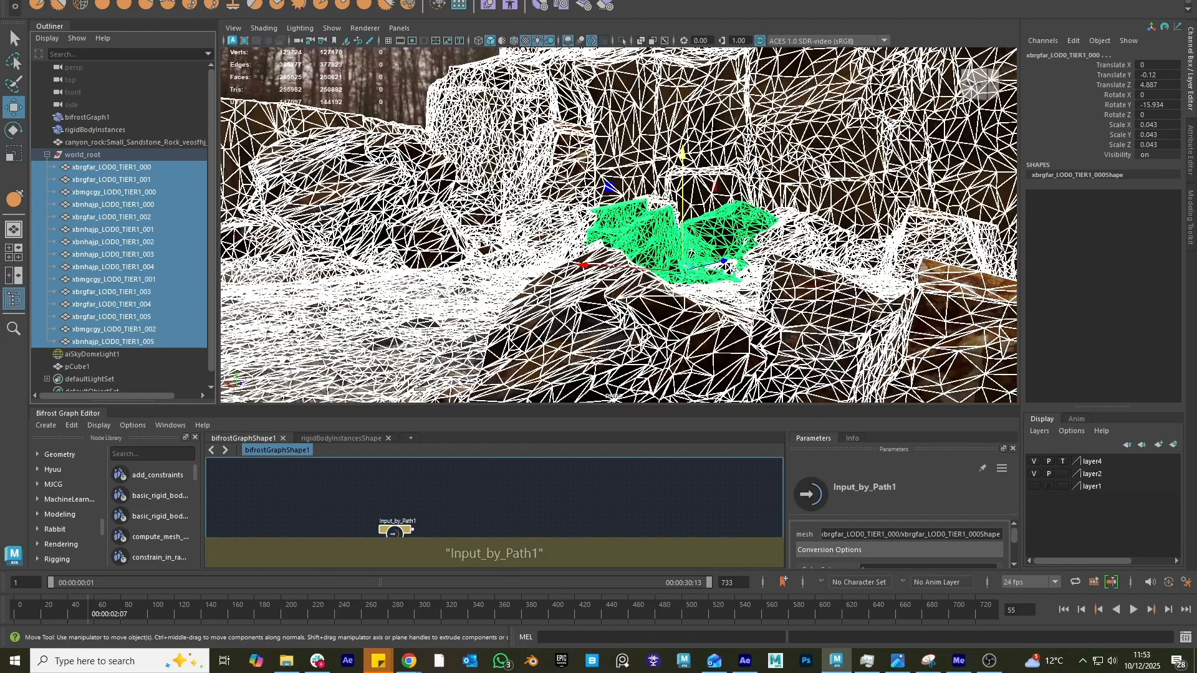
- Enlarge the Bifrost Graph Editor and move the Input_by_Path1 node aside to free space in the graph
{"action": "left_click_drag", "start_coordinate": [416, 408], "coordinate": [417, 307]}
{"action": "left_click_drag", "start_coordinate": [397, 435], "coordinate": [323, 440]}
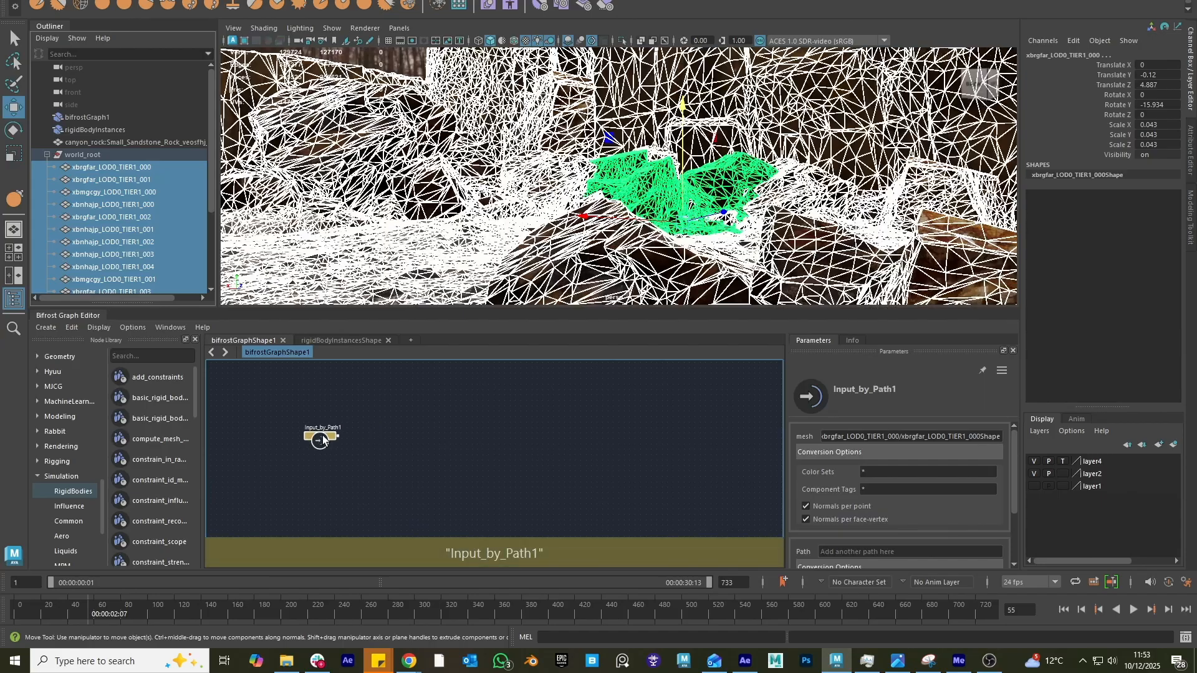
- Create a new Bifrost graph and rearrange its input and output nodes
{"action": "left_click", "coordinate": [410, 342]}
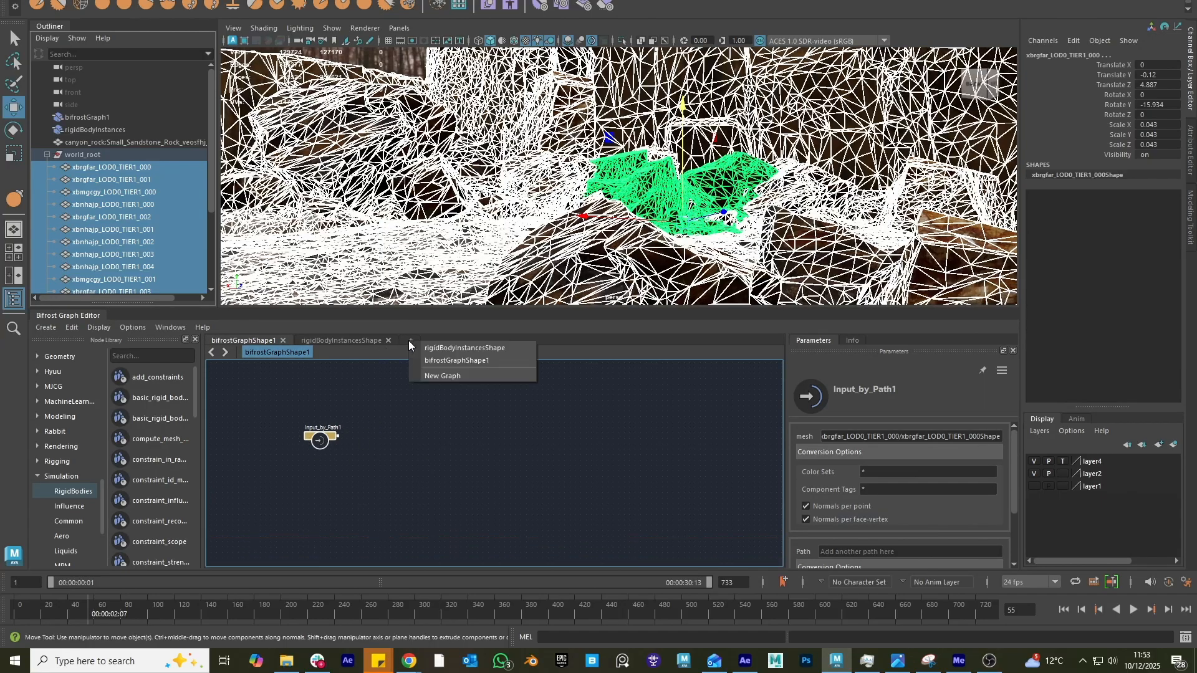
{"action": "left_click", "coordinate": [439, 376]}
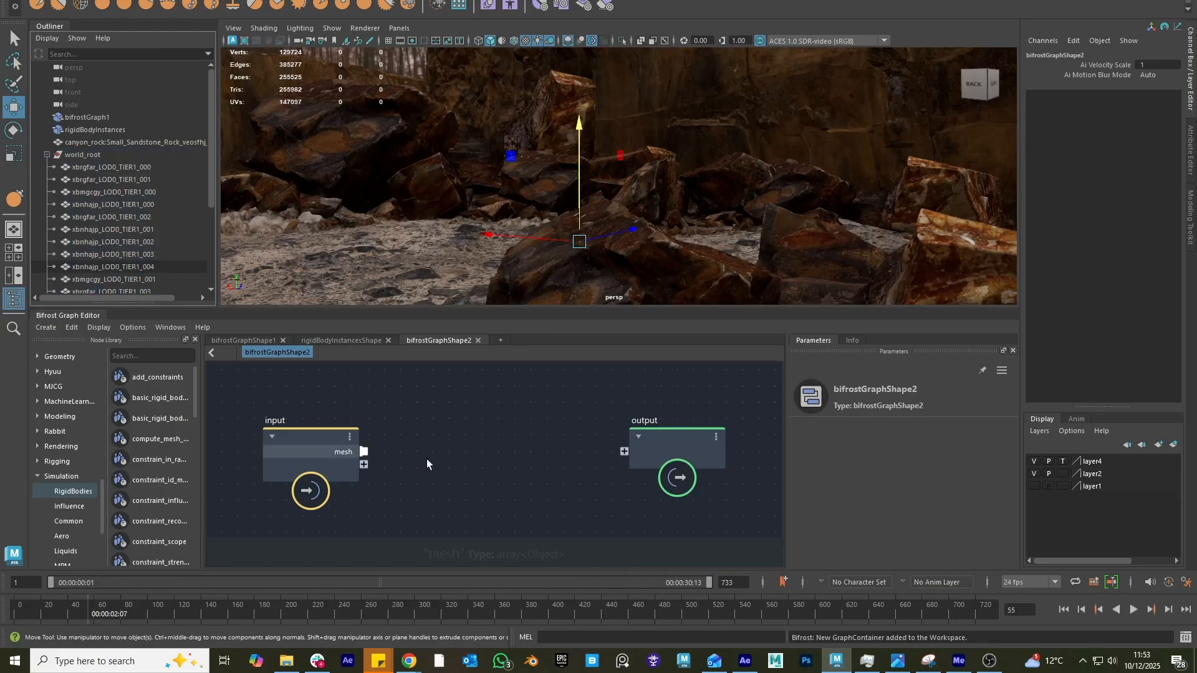
{"action": "left_click", "coordinate": [320, 442]}
{"action": "left_click_drag", "start_coordinate": [660, 439], "coordinate": [664, 435]}
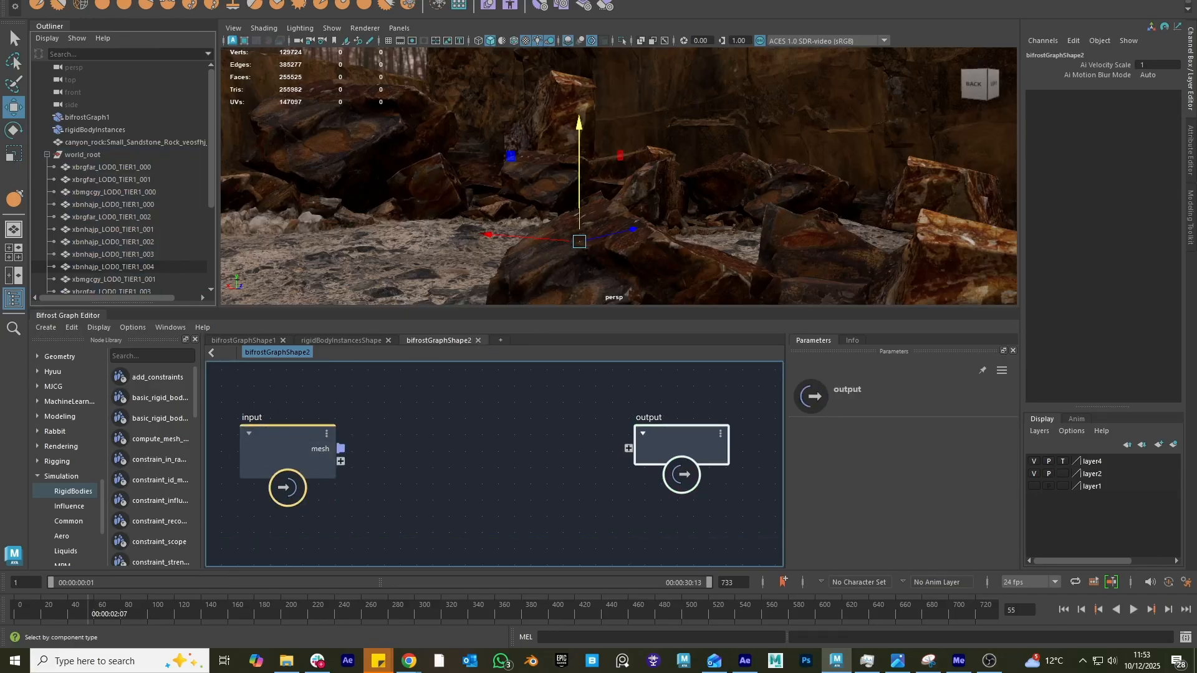
{"action": "left_click", "coordinate": [198, 0]}
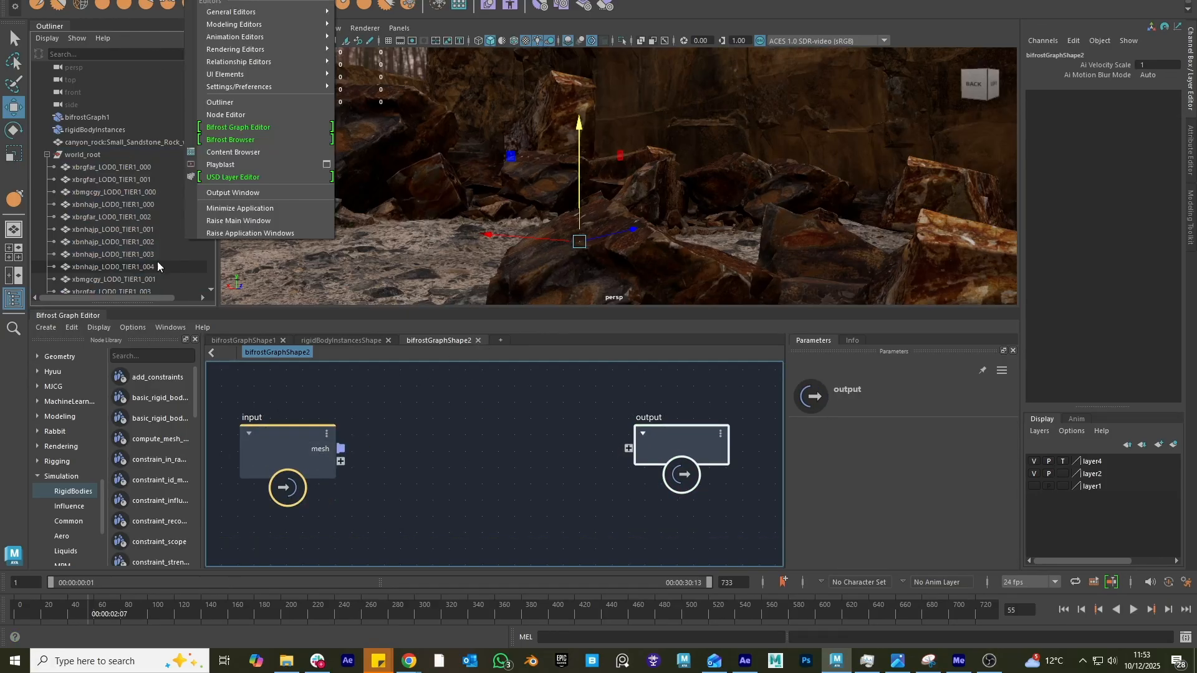
{"action": "left_click", "coordinate": [259, 122]}
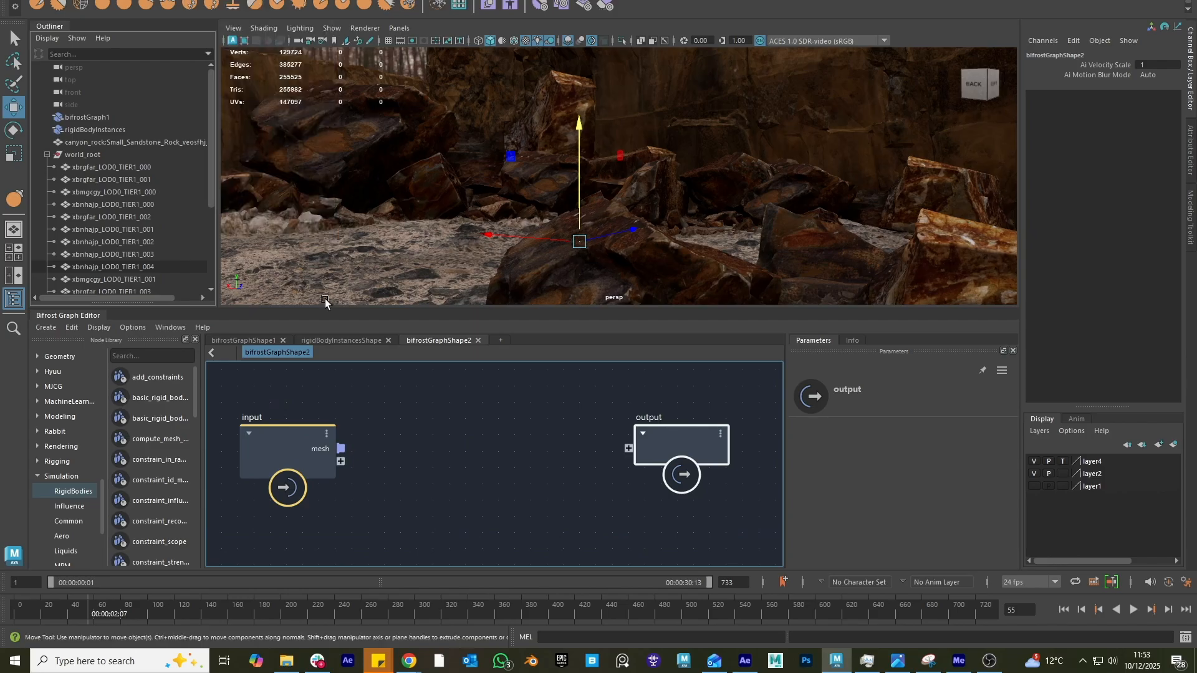
{"action": "left_click", "coordinate": [306, 469]}
{"action": "left_click_drag", "start_coordinate": [304, 446], "coordinate": [323, 461]}
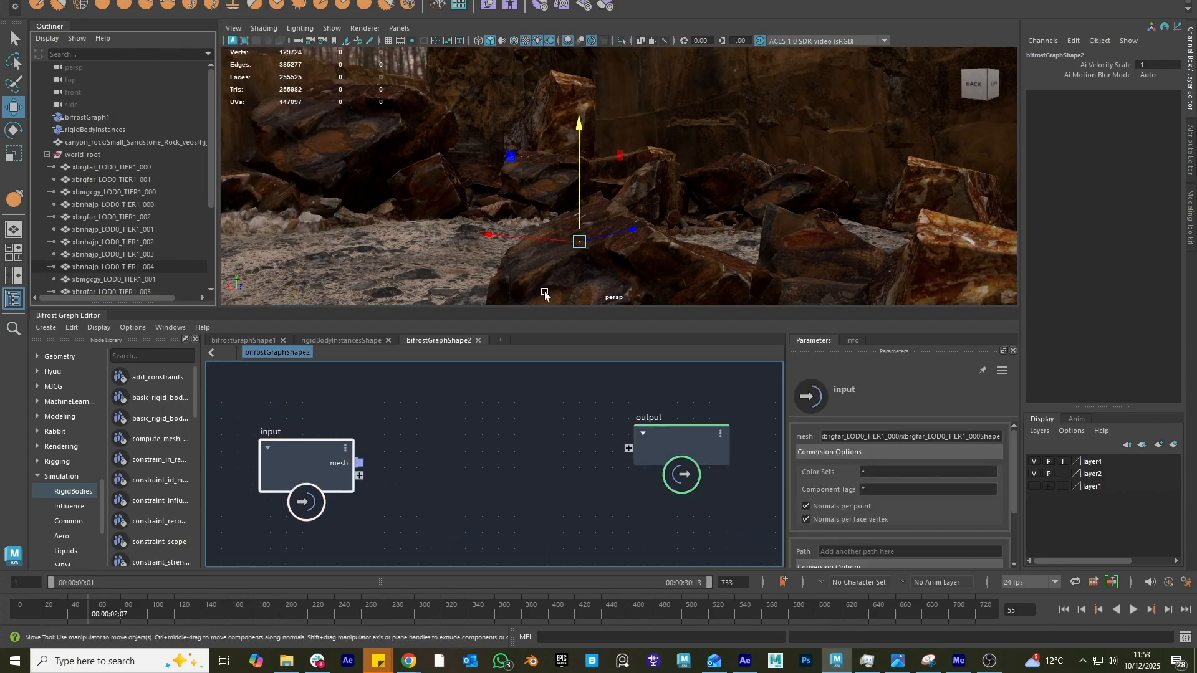
- Collapse world_root in the Outliner and delete bifrostGraph2
{"action": "left_click", "coordinate": [47, 155]}
{"action": "left_click", "coordinate": [87, 192]}
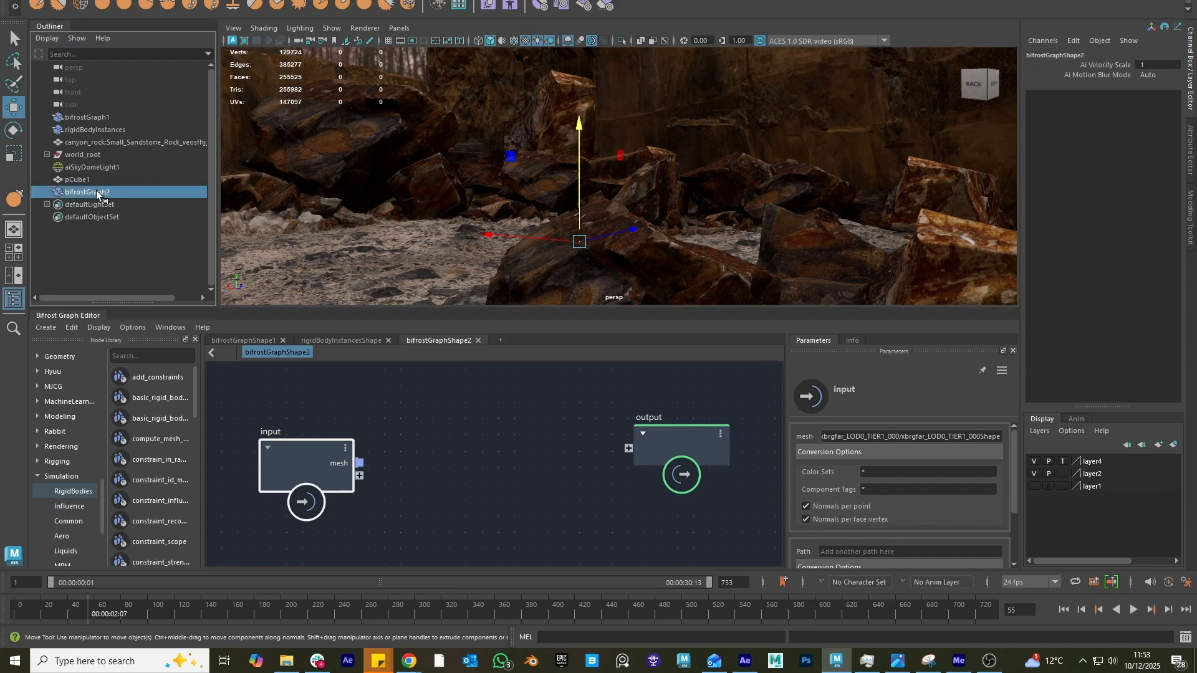
{"action": "key", "text": "Delete"}
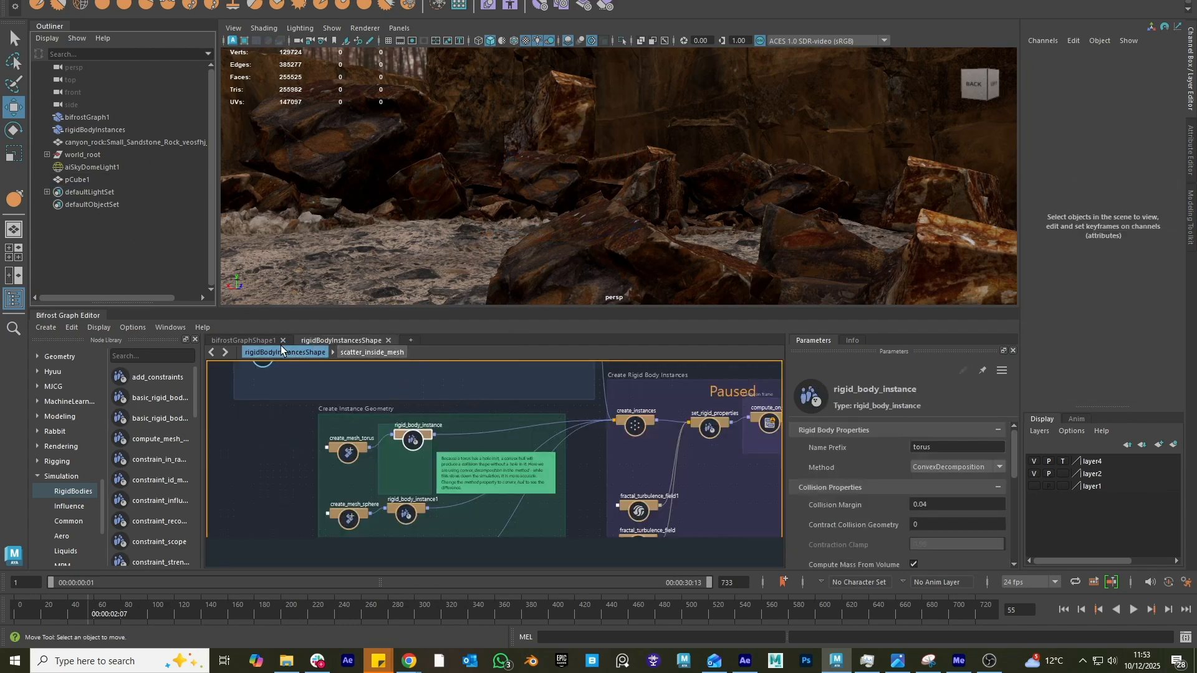
- Return to the bifrostGraphShape1 graph and its Input_by_Path1 node
{"action": "left_click", "coordinate": [259, 341]}
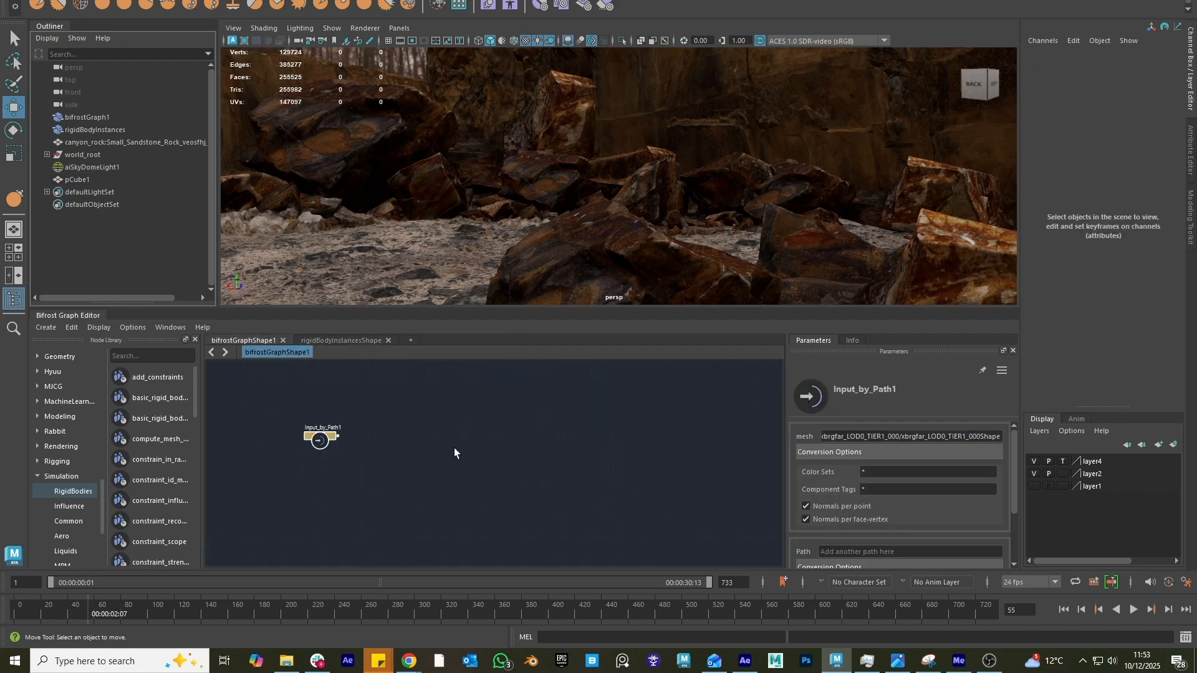
{"action": "middle_click_drag", "start_coordinate": [432, 412], "coordinate": [451, 433], "text": "alt"}
{"action": "scroll", "coordinate": [444, 425], "scroll_direction": "up", "scroll_amount": 2}
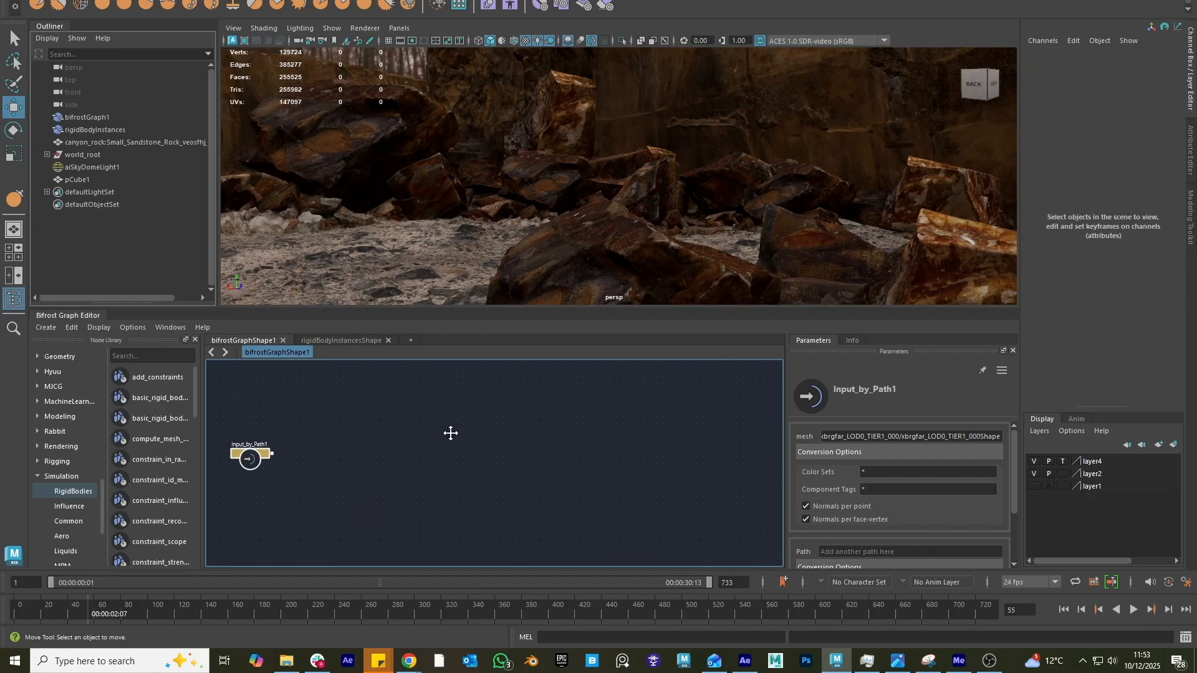
- Expand world_root and reselect all its meshes, from xbrgfar_LOD0_TIER1_000 through xbnhajp_LOD0_TIER1_005
{"action": "left_click", "coordinate": [47, 154]}
{"action": "left_click", "coordinate": [82, 169]}
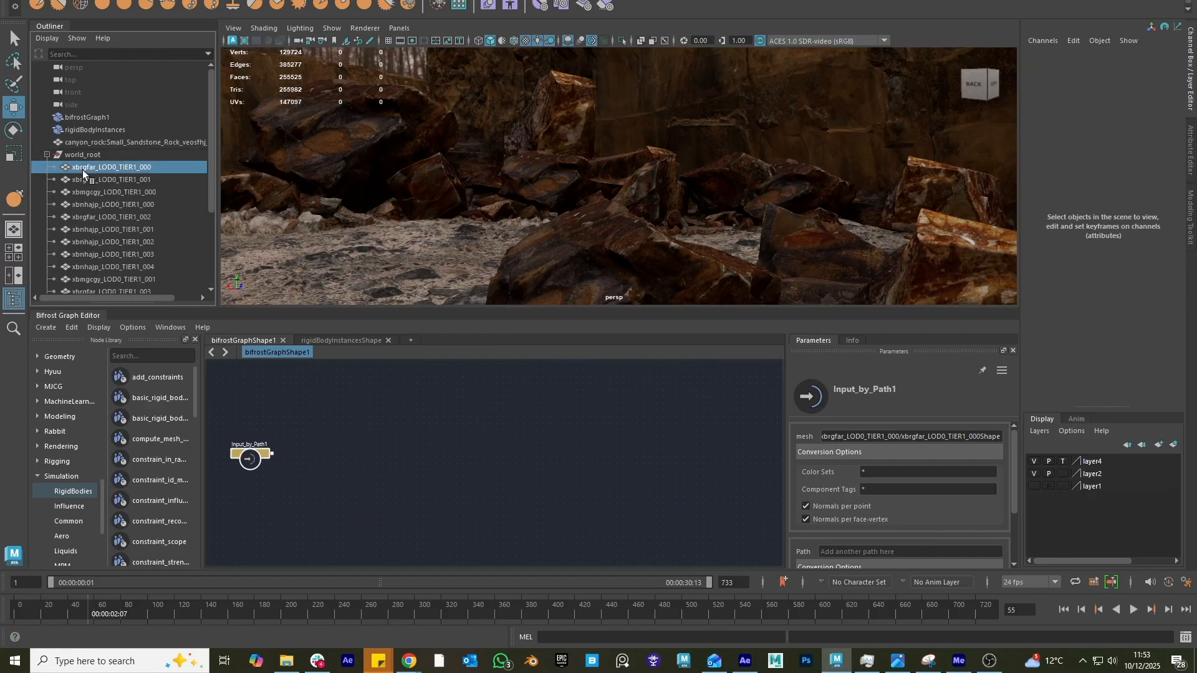
{"action": "scroll", "coordinate": [116, 200], "scroll_direction": "down", "scroll_amount": 3}
{"action": "left_click", "coordinate": [124, 226], "text": "shift"}
{"action": "scroll", "coordinate": [512, 226], "scroll_direction": "up", "scroll_amount": 3}
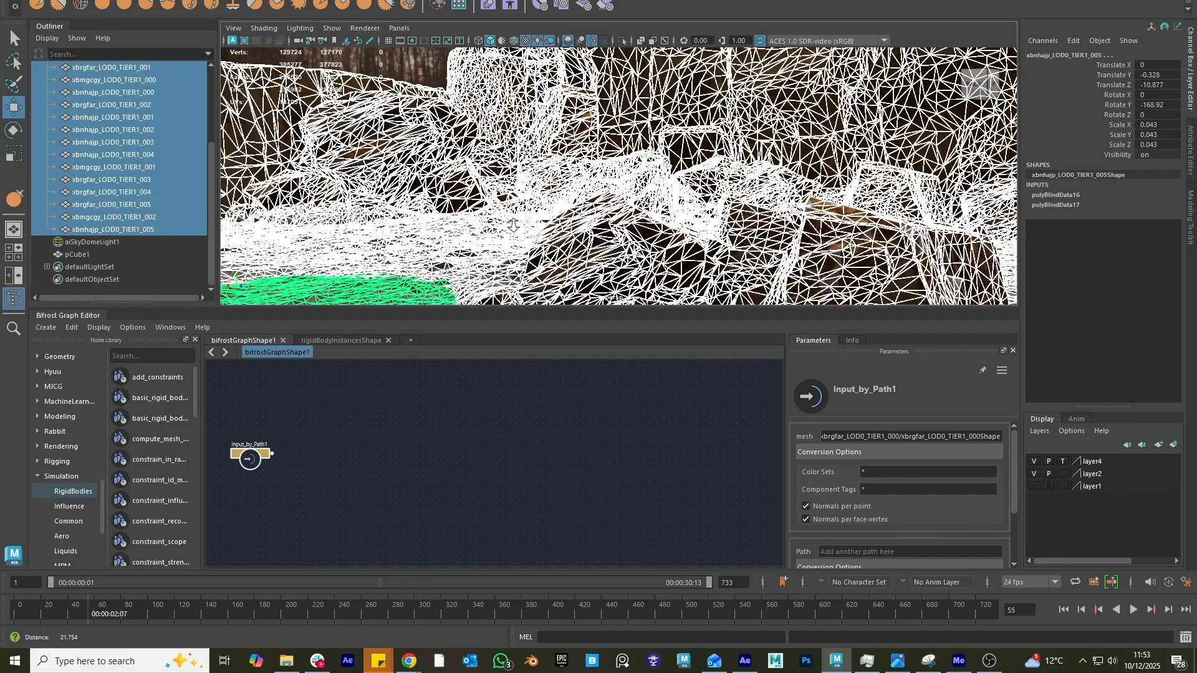
{"action": "scroll", "coordinate": [513, 226], "scroll_direction": "down", "scroll_amount": 5}
{"action": "left_click_drag", "start_coordinate": [517, 224], "coordinate": [553, 220], "text": "alt"}
{"action": "scroll", "coordinate": [553, 219], "scroll_direction": "up", "scroll_amount": 3}
- Try adding the selected world_root meshes to the graph as a second input node, and delete that duplicate node
{"action": "middle_click_drag", "start_coordinate": [149, 217], "coordinate": [419, 435]}
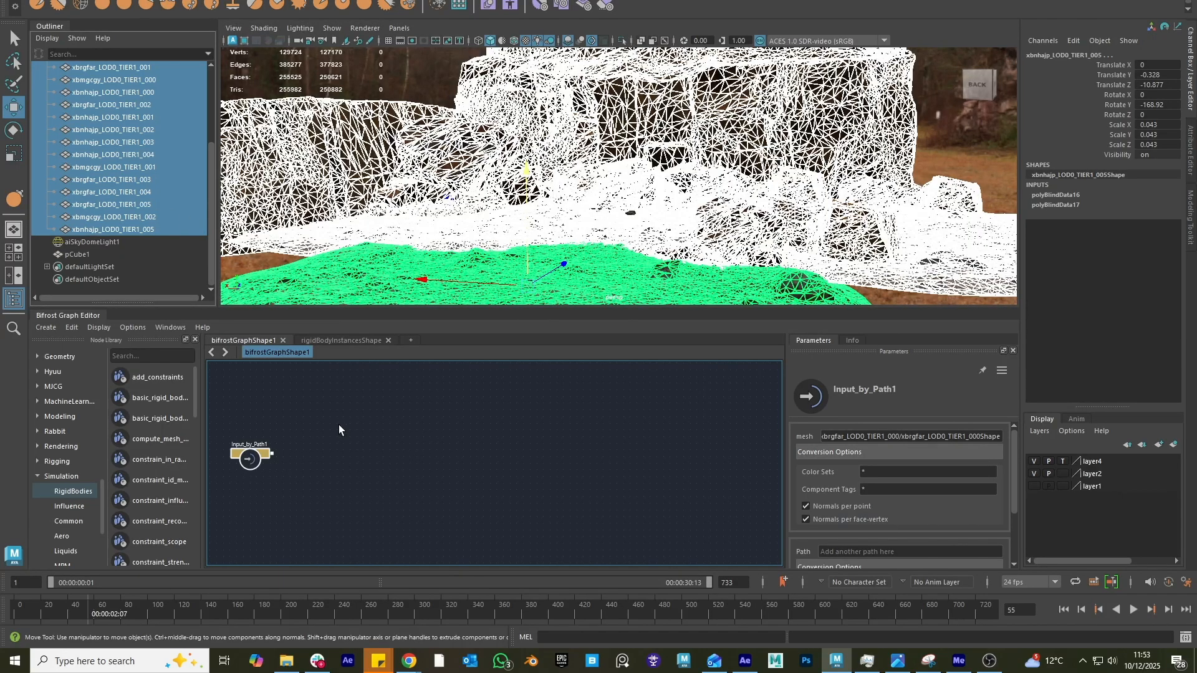
{"action": "scroll", "coordinate": [597, 479], "scroll_direction": "up", "scroll_amount": 4}
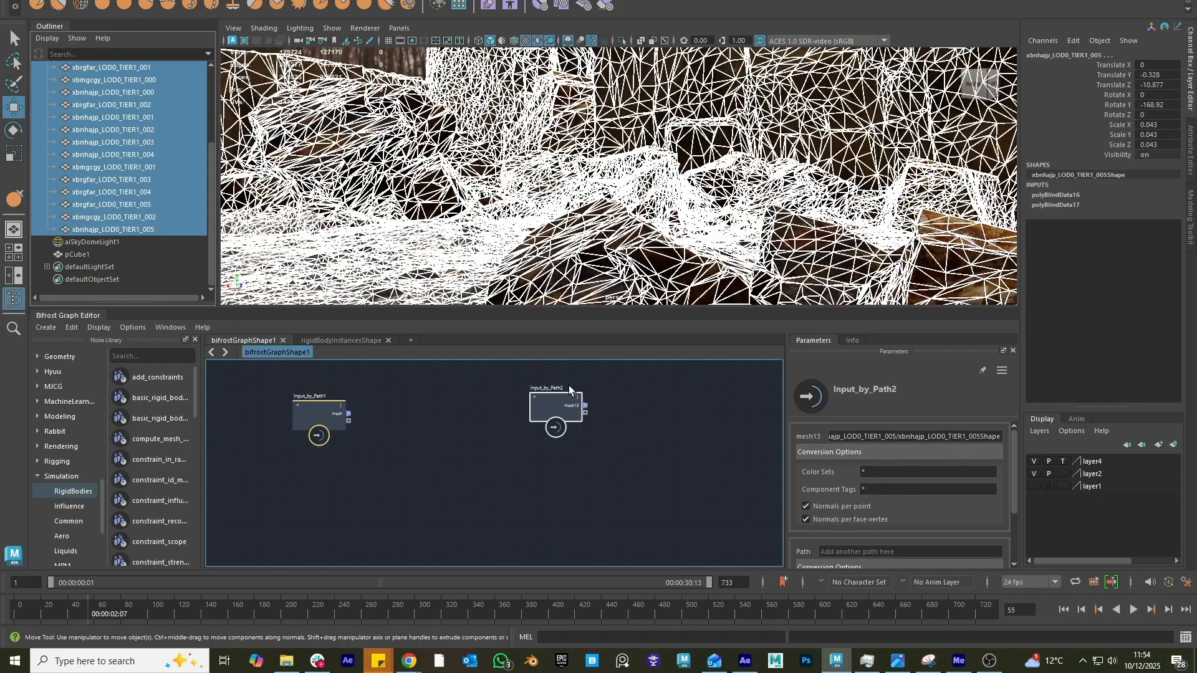
{"action": "key", "text": "Delete"}
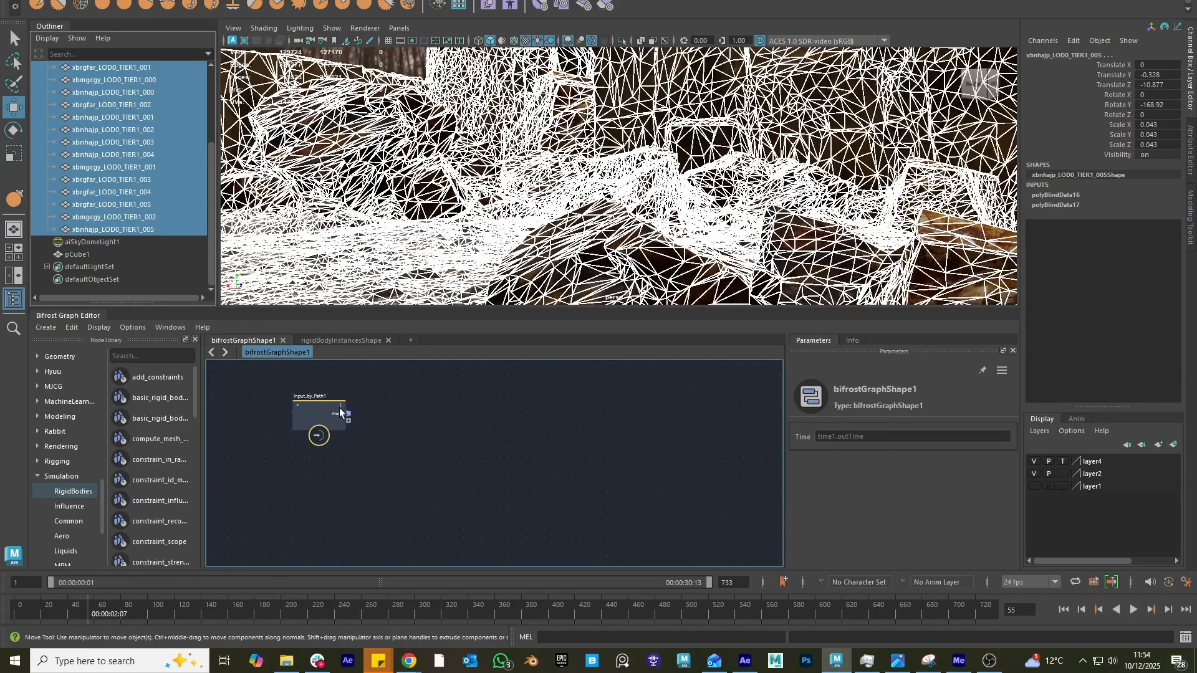
- Clear the mesh selection and examine the emitter box above the cliff and the rocks below it
{"action": "left_click_drag", "start_coordinate": [328, 412], "coordinate": [480, 559]}
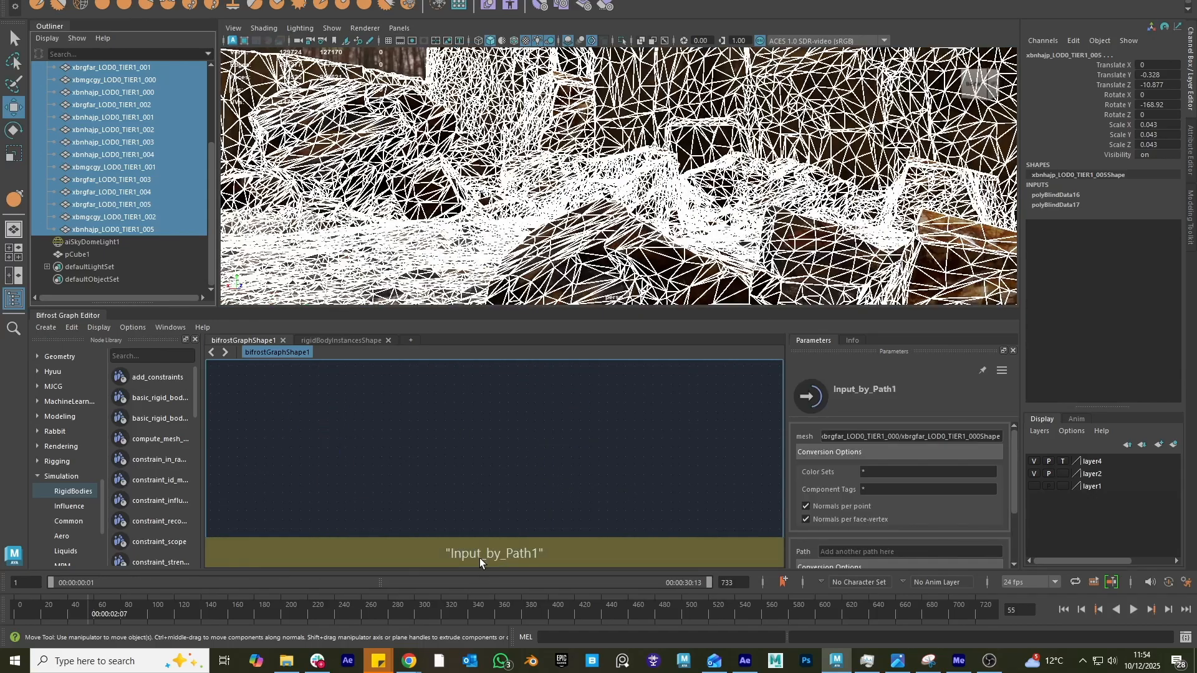
{"action": "left_click", "coordinate": [505, 420]}
{"action": "left_click_drag", "start_coordinate": [440, 249], "coordinate": [412, 215], "text": "alt"}
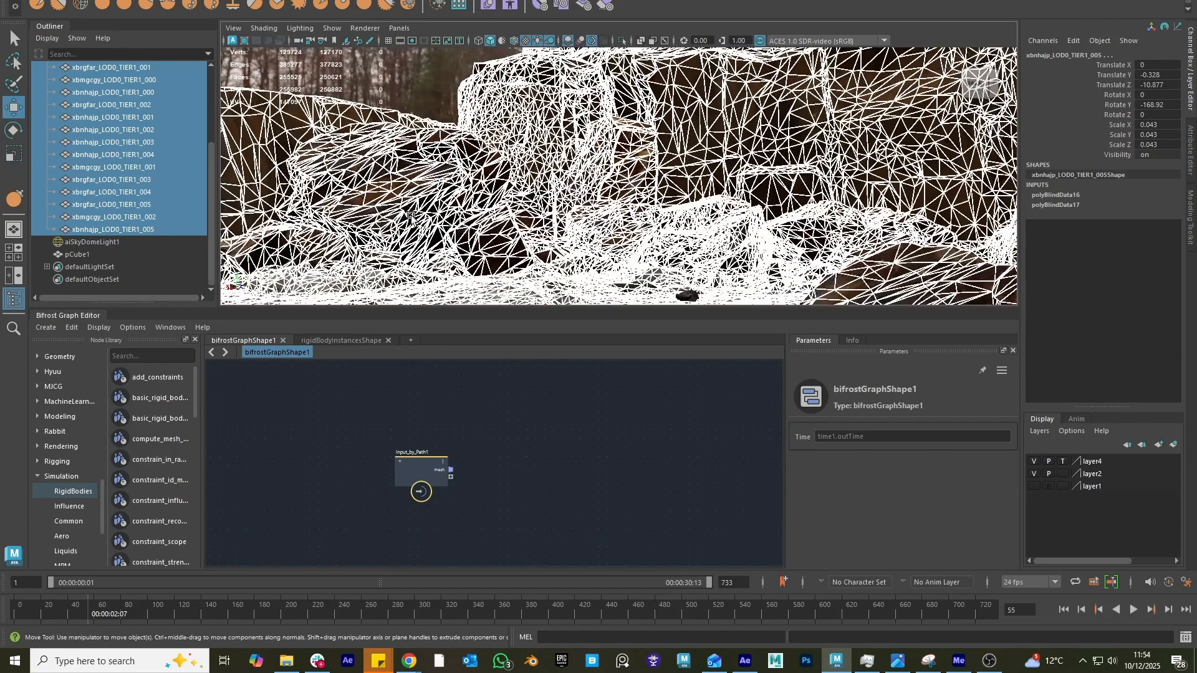
{"action": "left_click", "coordinate": [423, 97]}
{"action": "left_click_drag", "start_coordinate": [569, 126], "coordinate": [514, 199], "text": "alt"}
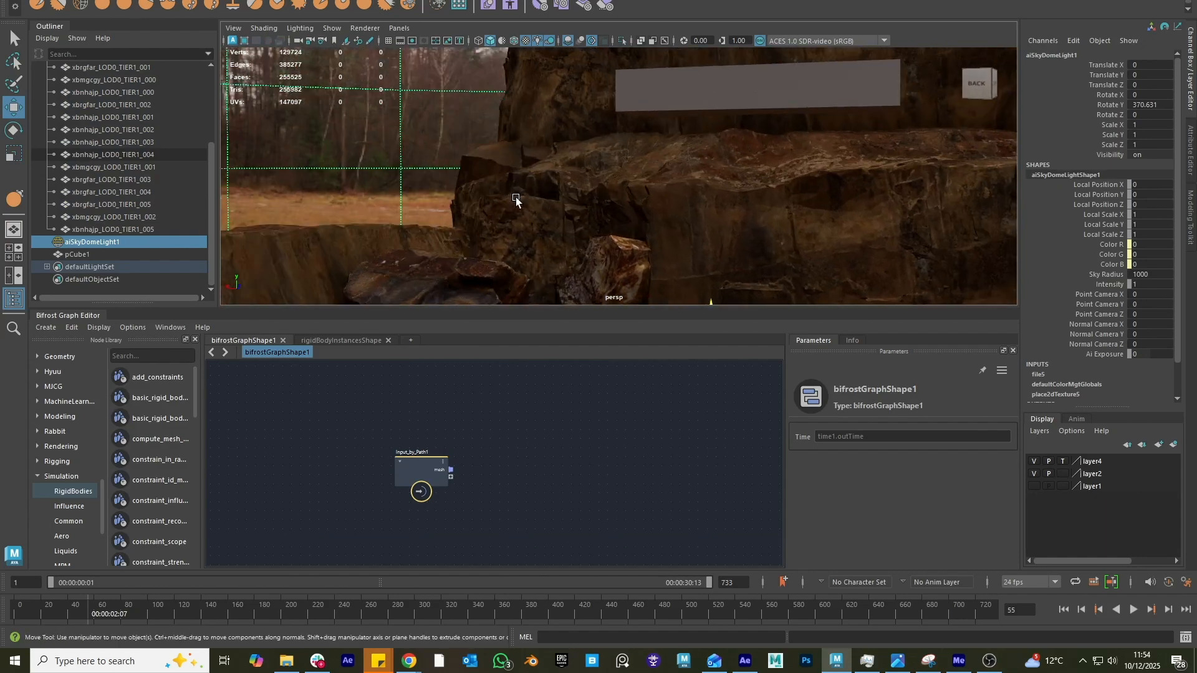
{"action": "middle_click_drag", "start_coordinate": [576, 235], "coordinate": [557, 194], "text": "alt"}
{"action": "left_click_drag", "start_coordinate": [556, 194], "coordinate": [510, 221], "text": "alt"}
{"action": "left_click_drag", "start_coordinate": [412, 468], "coordinate": [328, 427]}
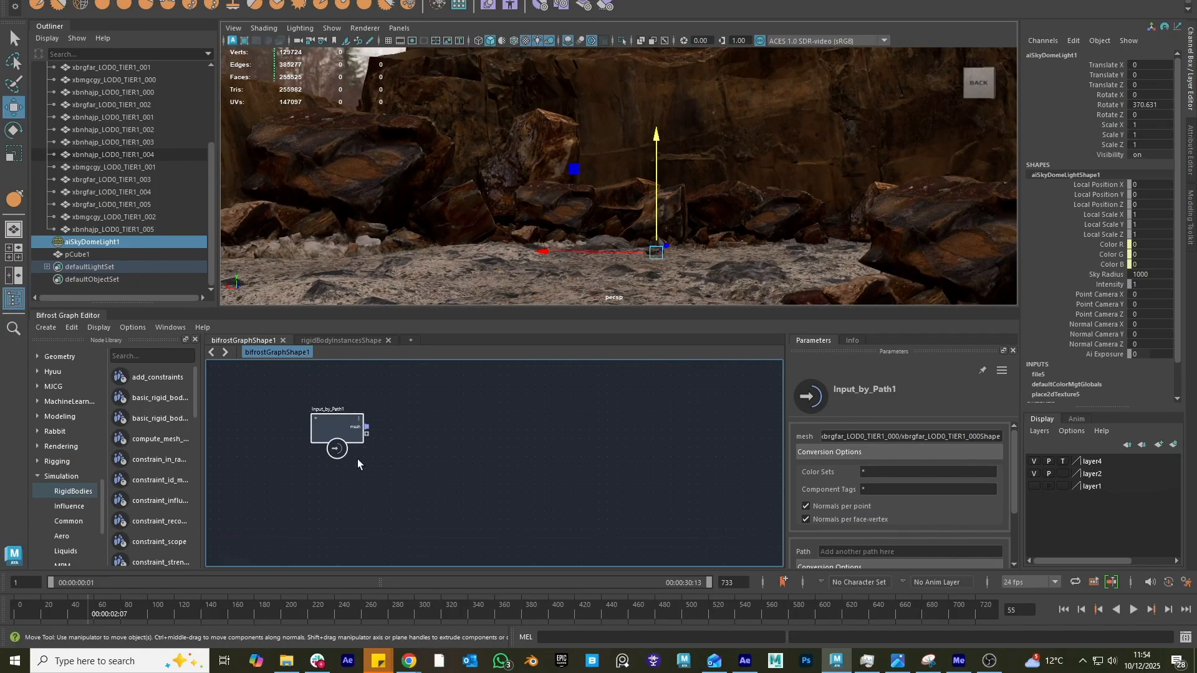
{"action": "middle_click_drag", "start_coordinate": [591, 89], "coordinate": [619, 230], "text": "alt"}
{"action": "scroll", "coordinate": [589, 192], "scroll_direction": "up", "scroll_amount": 2}
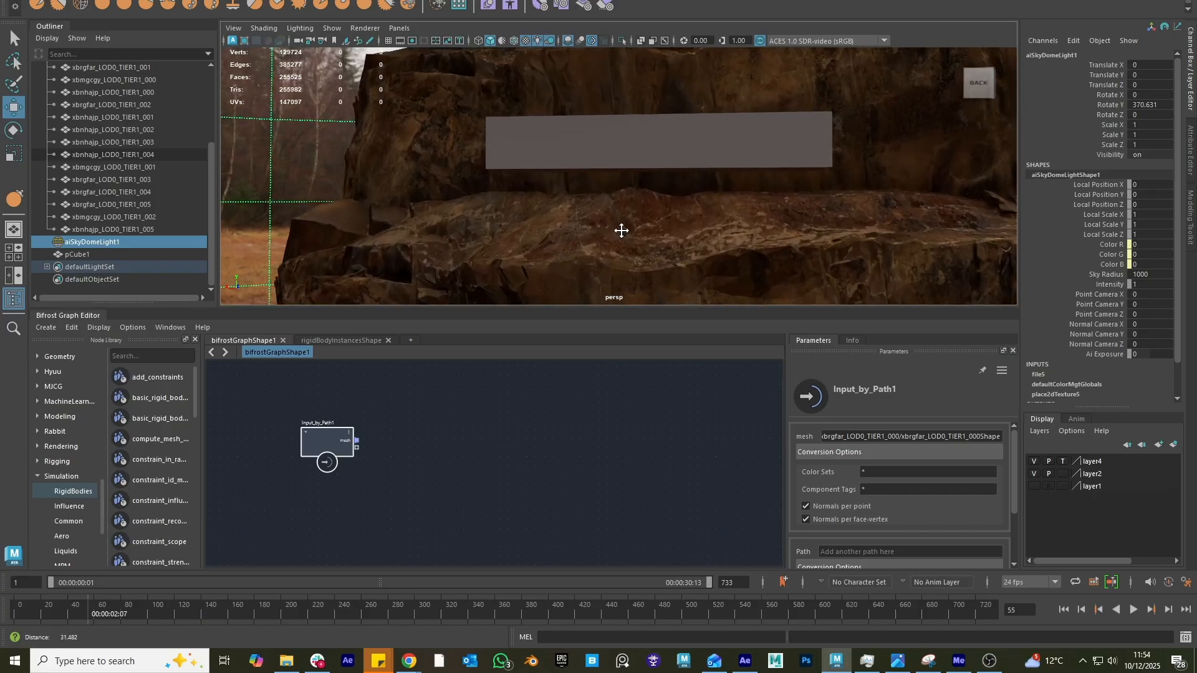
- Move the Input_by_Path1 node lower in the graph and rename it collision_objectsa
{"action": "left_click_drag", "start_coordinate": [311, 449], "coordinate": [397, 529]}
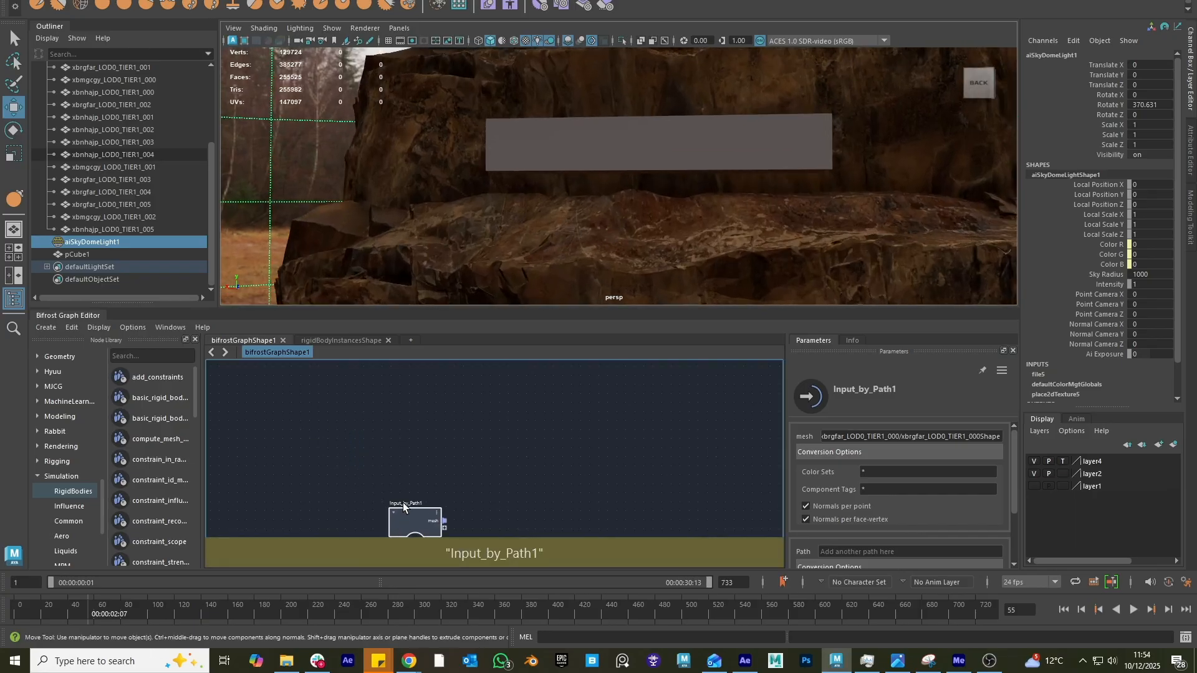
{"action": "double_click", "coordinate": [404, 503]}
{"action": "type", "text": "co"}
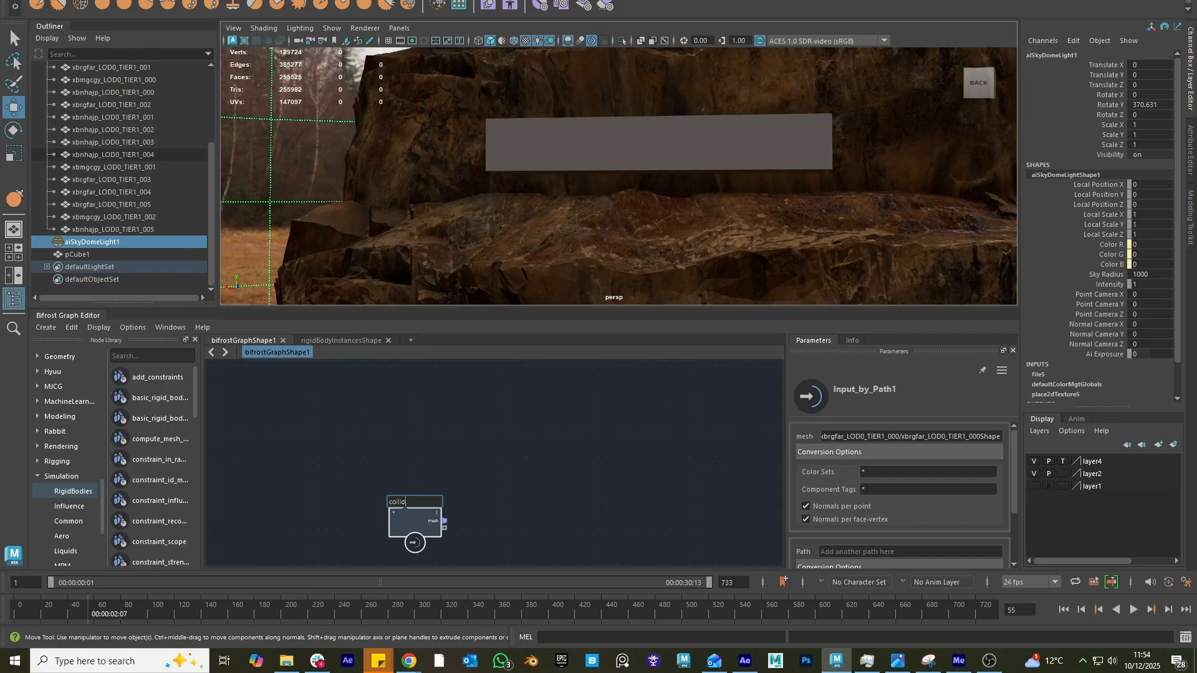
{"action": "type", "text": "llid"}
{"action": "key", "text": "BackSpace"}
{"action": "type", "text": "sion objew"}
{"action": "key", "text": "BackSpace"}
{"action": "type", "text": "ctsa"}
{"action": "left_click", "coordinate": [399, 558]}
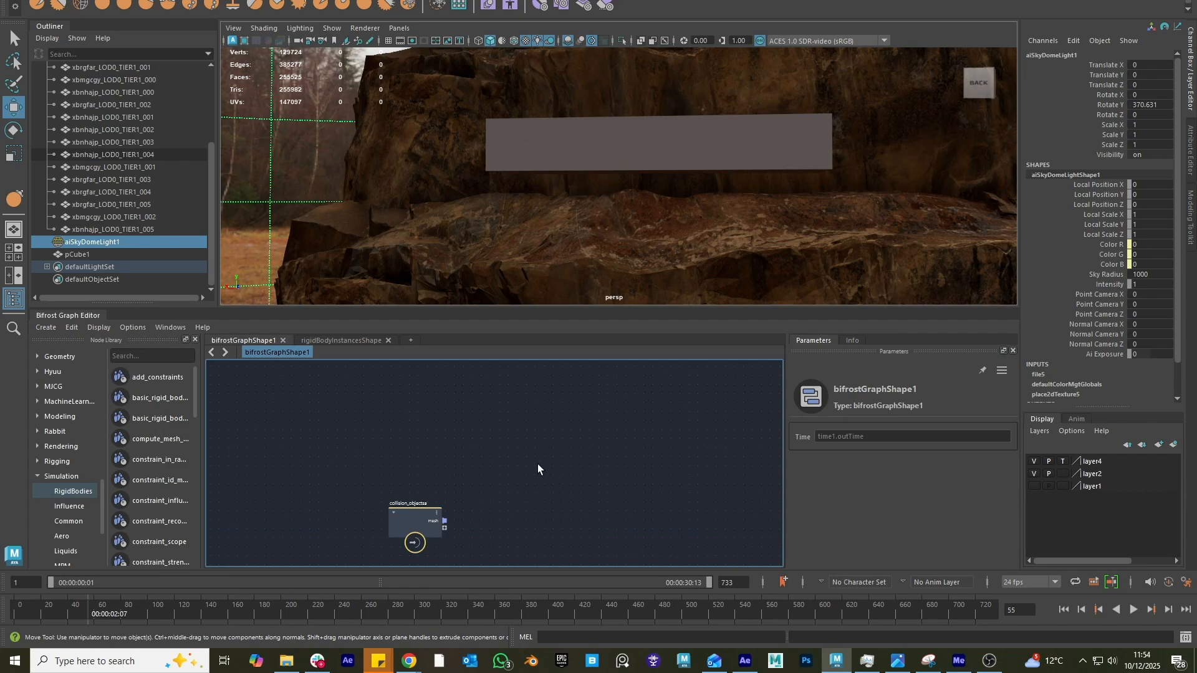
- Bring the emitter box pCube1 into the graph as an input node and place it above the collision_objectsa node
{"action": "left_click_drag", "start_coordinate": [654, 161], "coordinate": [674, 182], "text": "alt"}
{"action": "left_click", "coordinate": [666, 186]}
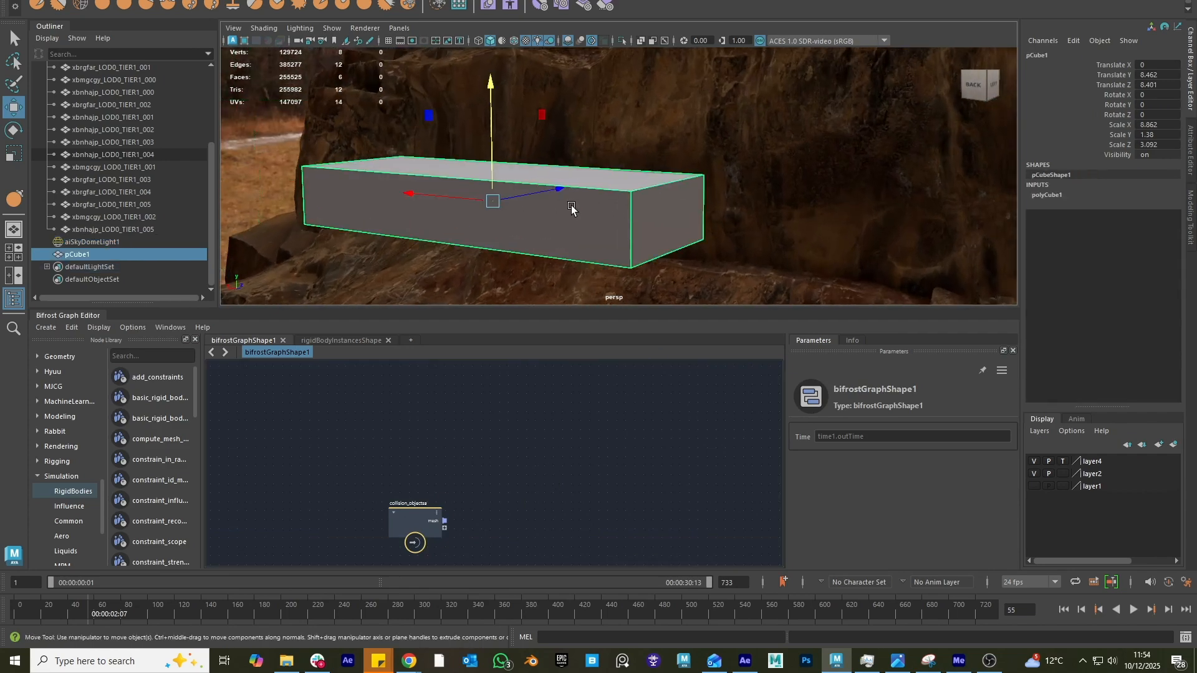
{"action": "middle_click_drag", "start_coordinate": [555, 243], "coordinate": [602, 214], "text": "alt"}
{"action": "scroll", "coordinate": [601, 216], "scroll_direction": "up", "scroll_amount": 1}
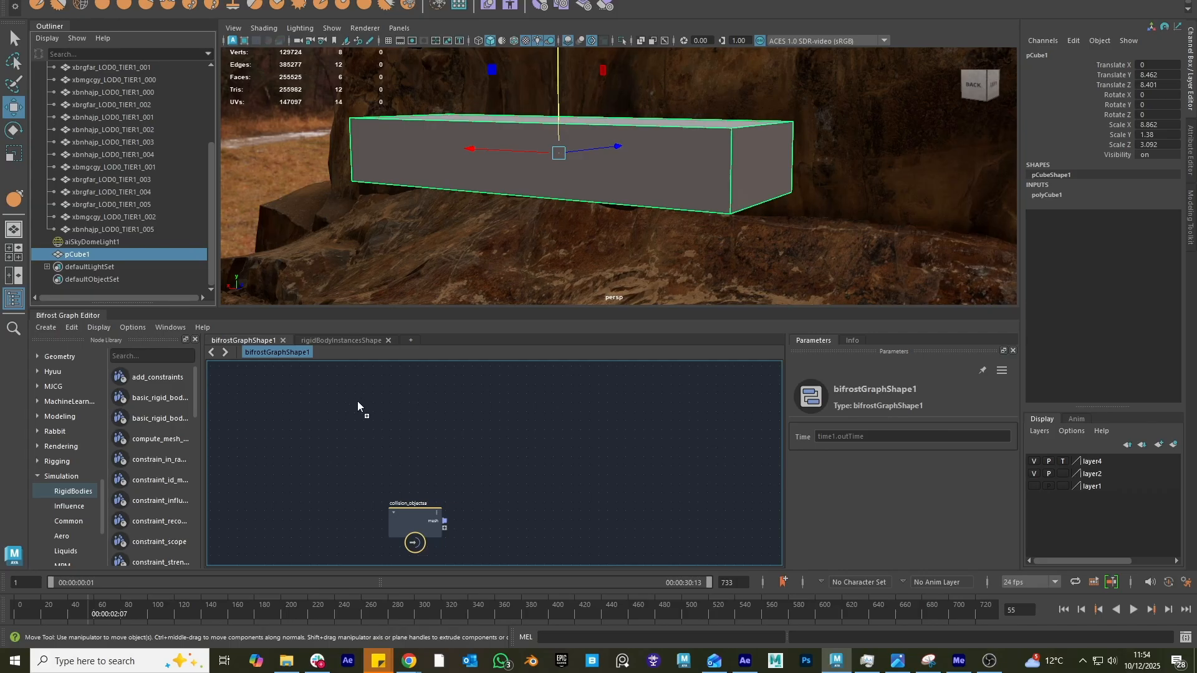
{"action": "left_click_drag", "start_coordinate": [346, 401], "coordinate": [346, 401]}
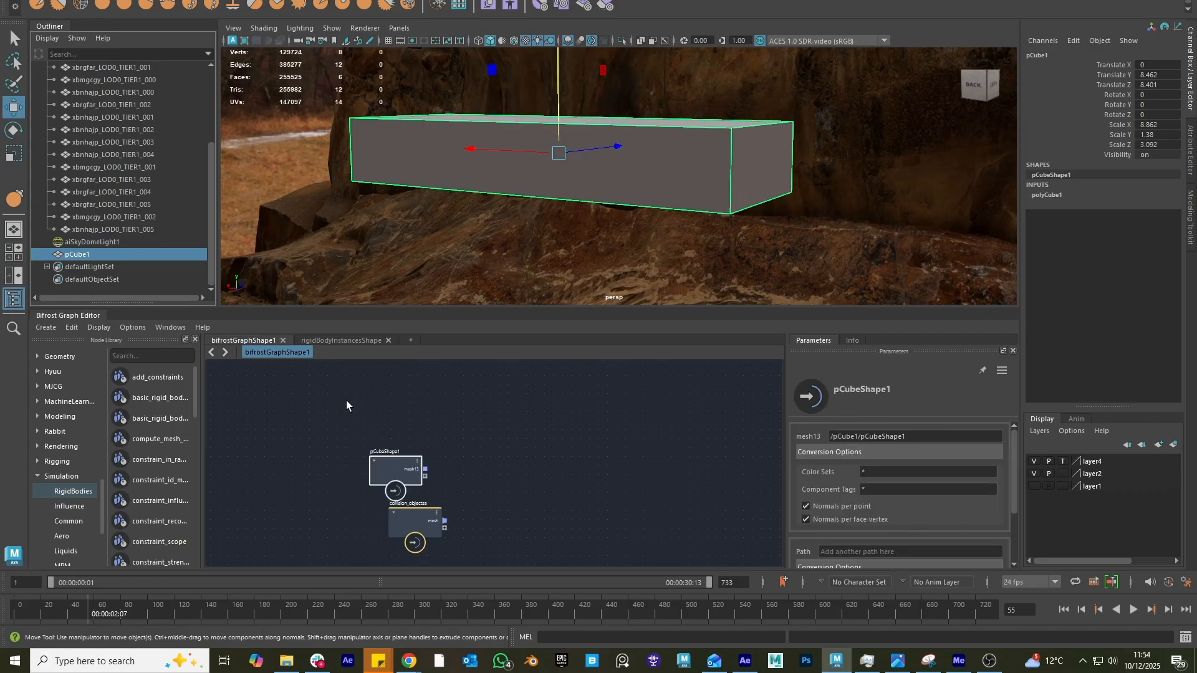
{"action": "left_click_drag", "start_coordinate": [384, 450], "coordinate": [301, 395]}
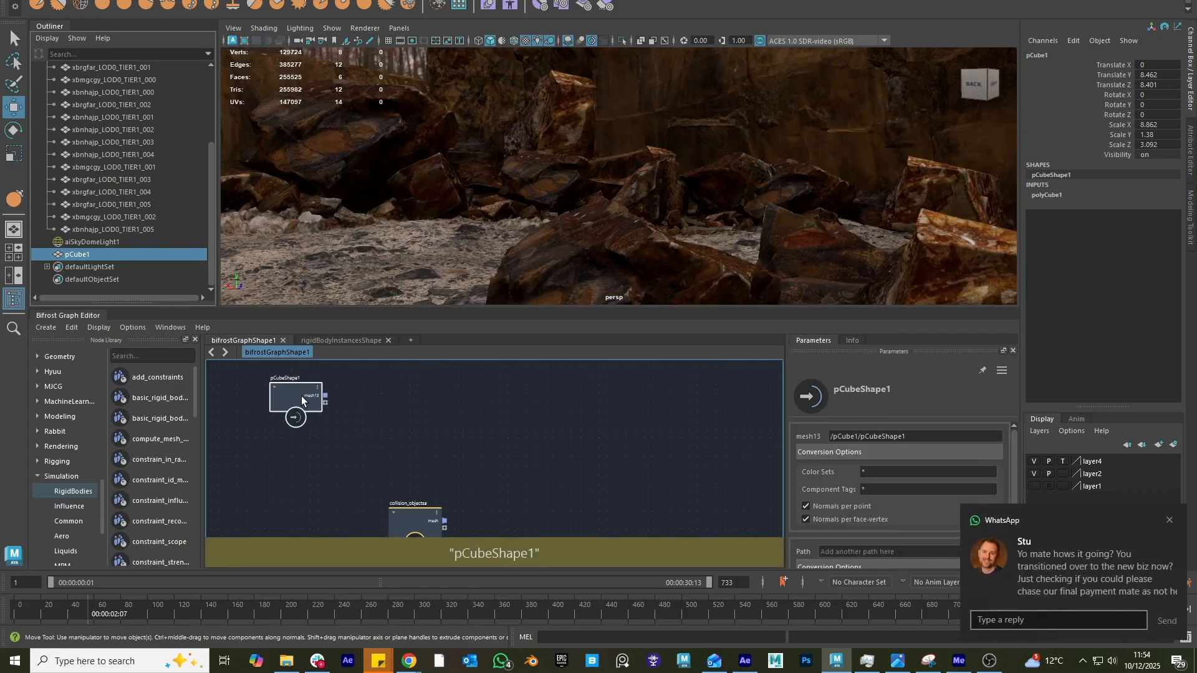
- Dismiss the chat notification and rearrange the pCubeShape1 and collision_objectsa nodes in the graph
{"action": "left_click", "coordinate": [1169, 520]}
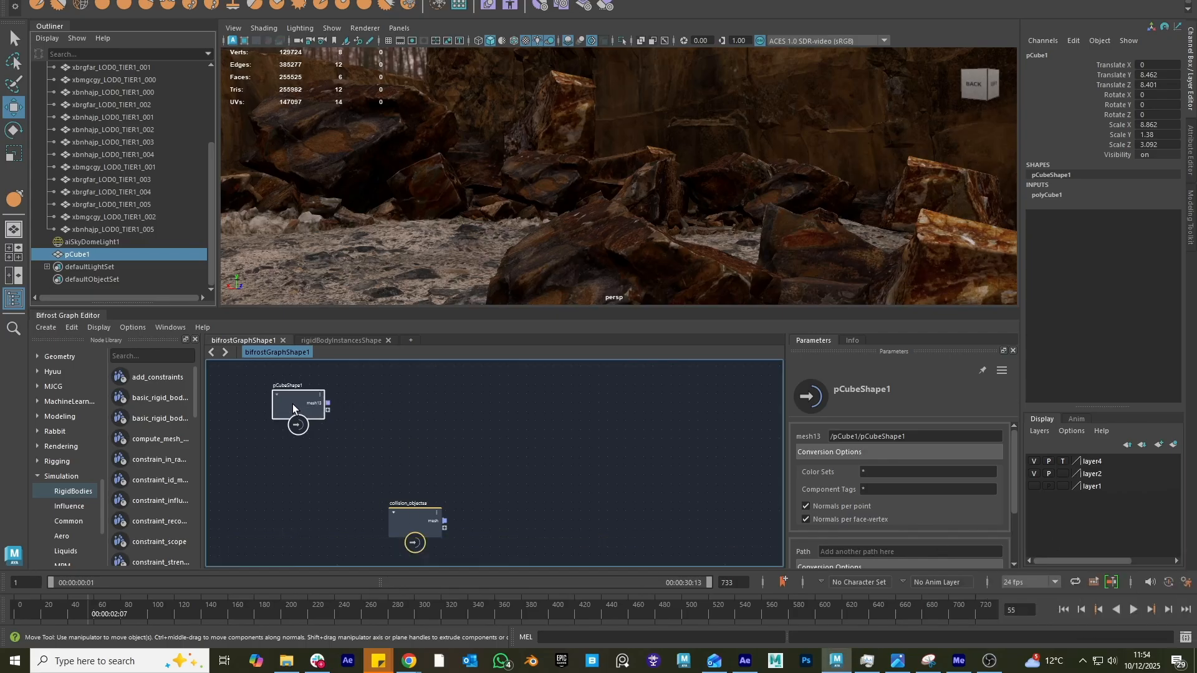
{"action": "right_click", "coordinate": [501, 659]}
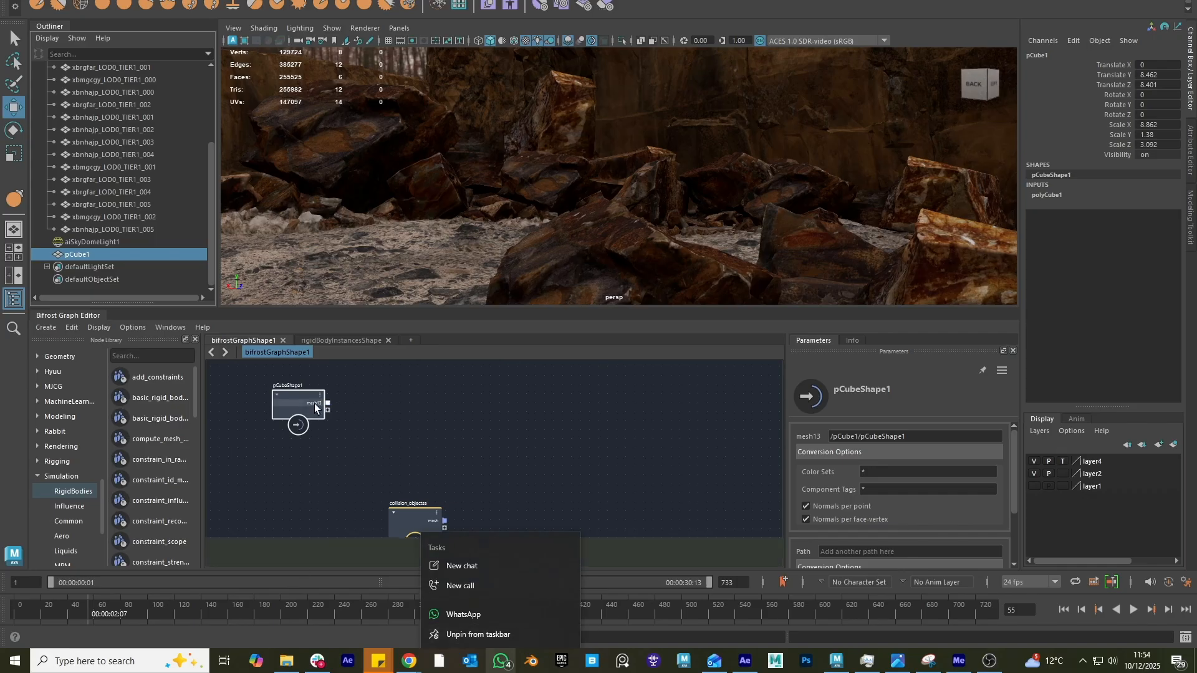
{"action": "mouse_move", "coordinate": [314, 403]}
{"action": "left_mouse_down"}
{"action": "mouse_move", "coordinate": [332, 424]}
{"action": "mouse_move", "coordinate": [328, 410]}
{"action": "left_mouse_up"}
{"action": "right_click_drag", "start_coordinate": [399, 419], "coordinate": [451, 411], "text": "alt"}
{"action": "middle_click_drag", "start_coordinate": [441, 425], "coordinate": [470, 428], "text": "alt"}
{"action": "left_click_drag", "start_coordinate": [441, 540], "coordinate": [410, 533]}
{"action": "left_click_drag", "start_coordinate": [324, 407], "coordinate": [328, 410]}
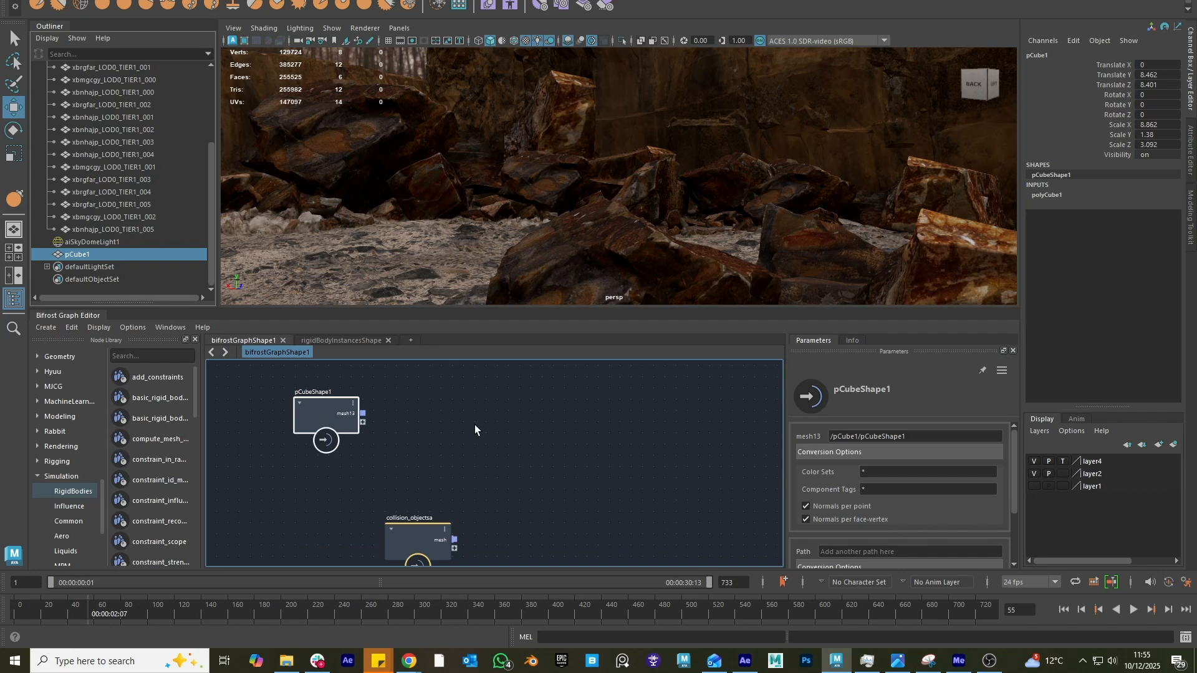
- Pause evaluation of the bifrostGraphShape1 graph
{"action": "key", "text": "p"}
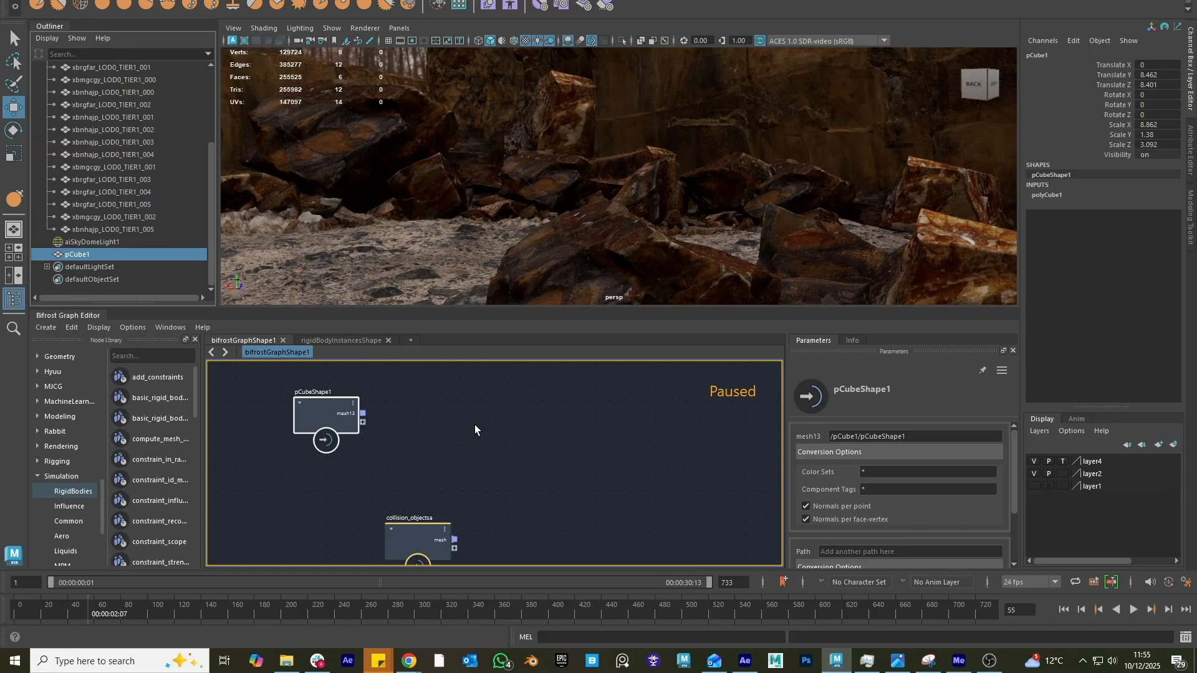
{"action": "right_click_drag", "start_coordinate": [634, 447], "coordinate": [569, 409], "text": "alt"}
{"action": "middle_click_drag", "start_coordinate": [568, 409], "coordinate": [462, 417], "text": "alt"}
{"action": "right_click_drag", "start_coordinate": [462, 417], "coordinate": [518, 426], "text": "alt"}
- Try removing the collision_objectsa node, undo that removal and select the pCubeShape1 node
{"action": "left_click_drag", "start_coordinate": [418, 521], "coordinate": [322, 558]}
{"action": "key", "text": "Delete"}
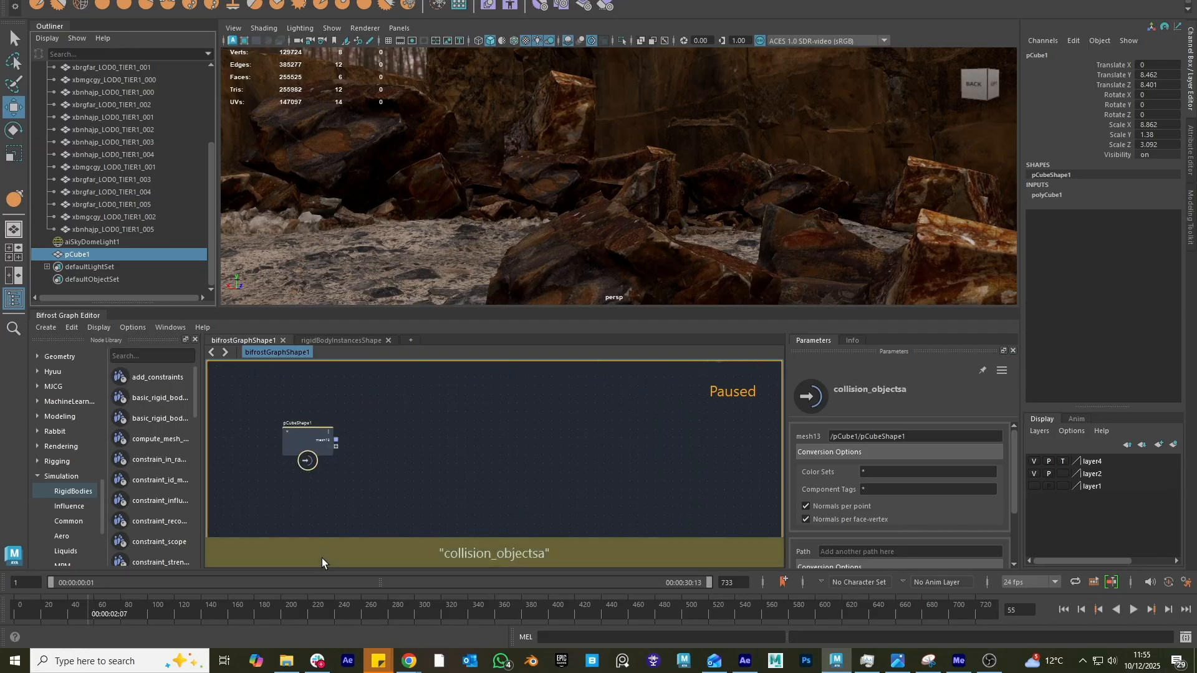
{"action": "key", "text": "ctrl+z"}
{"action": "left_click", "coordinate": [314, 407]}
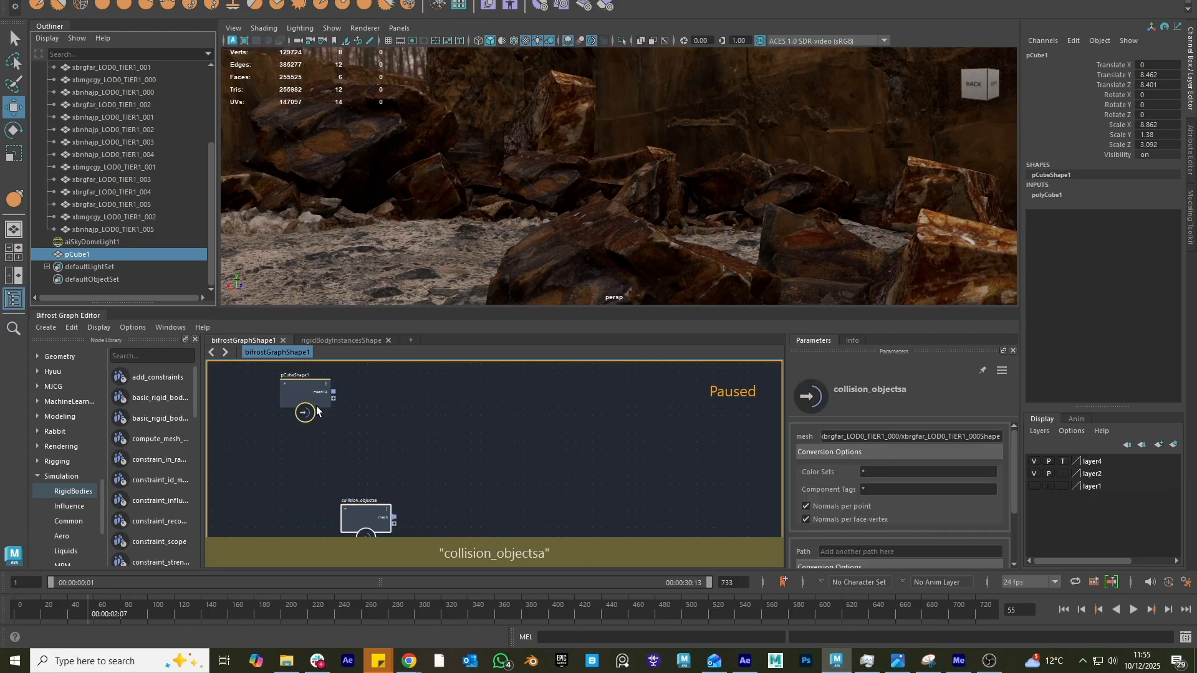
{"action": "middle_click_drag", "start_coordinate": [474, 417], "coordinate": [449, 460], "text": "alt"}
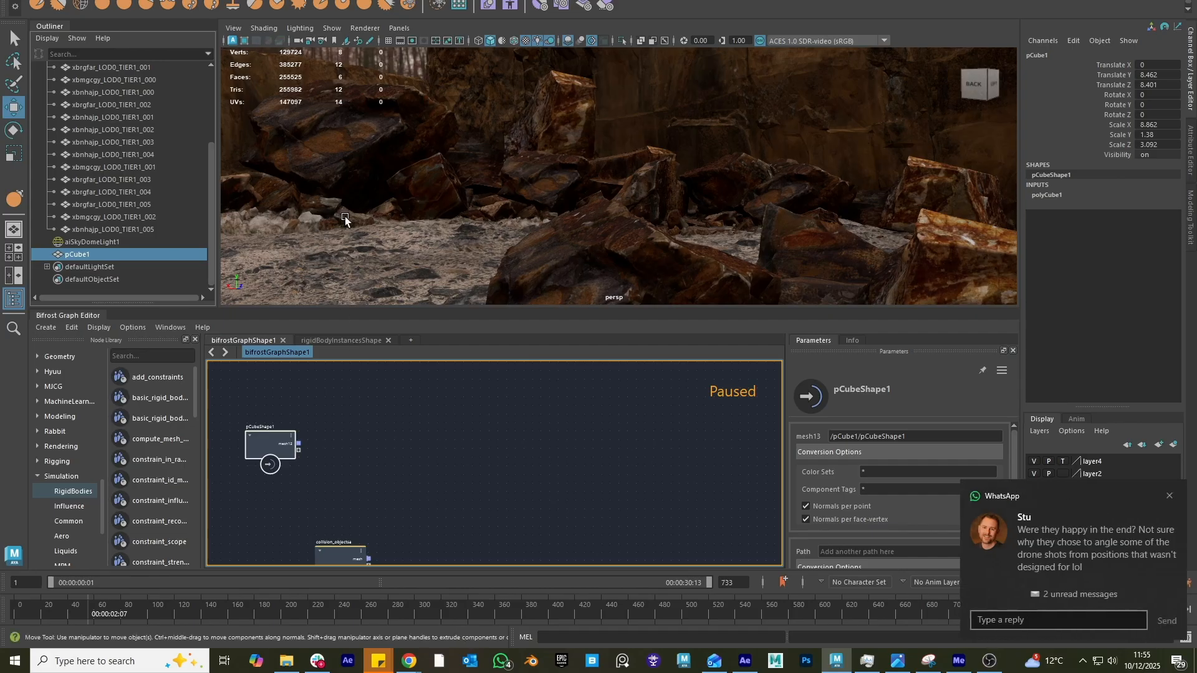
- Dismiss the chat notification, show the Rigid Body examples in the Bifrost Browser and clear the browser out of the way
{"action": "left_click_drag", "start_coordinate": [1012, 552], "coordinate": [1104, 527]}
{"action": "left_click", "coordinate": [199, 0]}
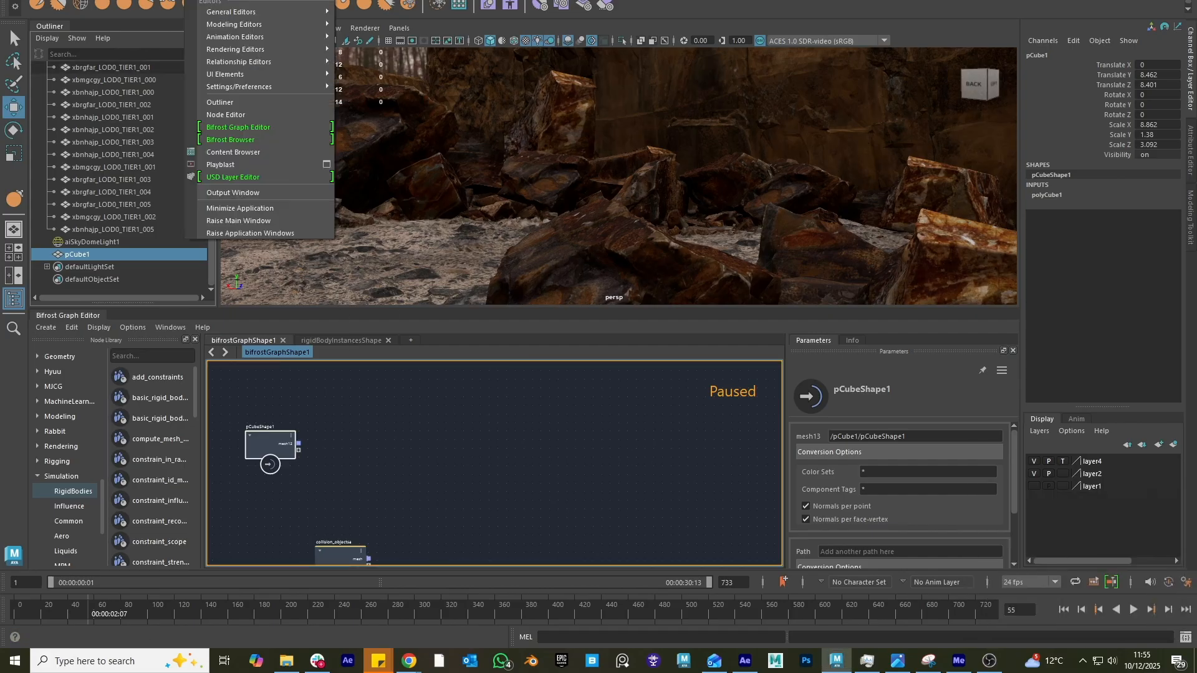
{"action": "left_click", "coordinate": [247, 128]}
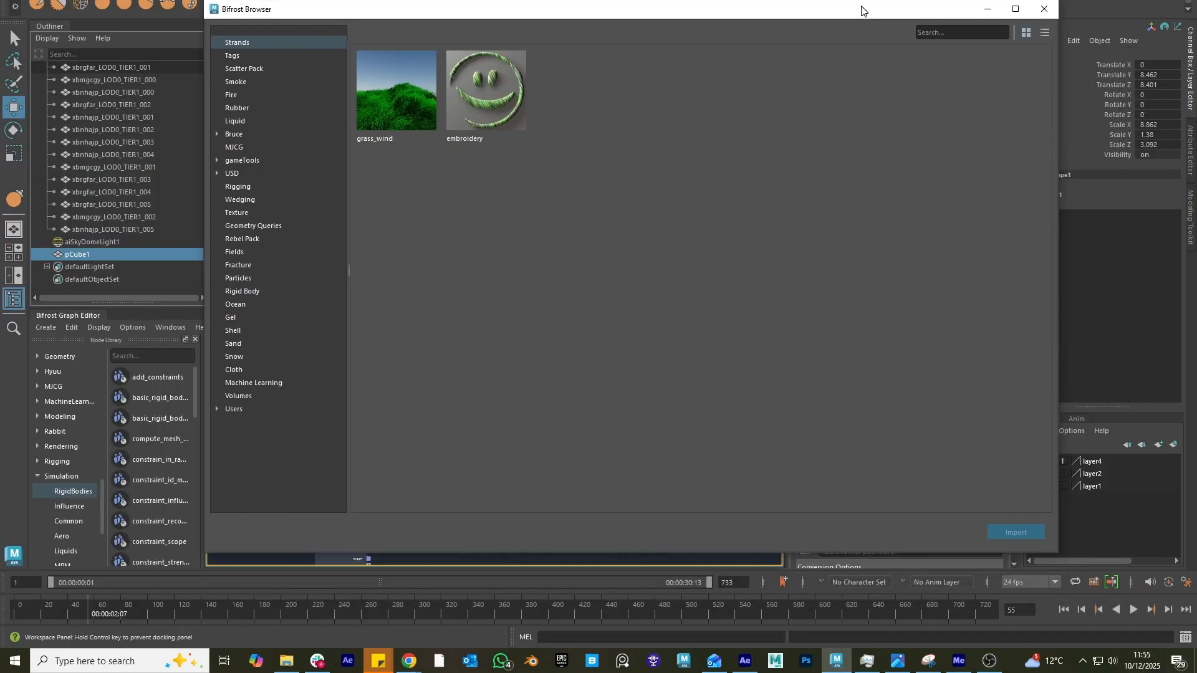
{"action": "left_click", "coordinate": [245, 292]}
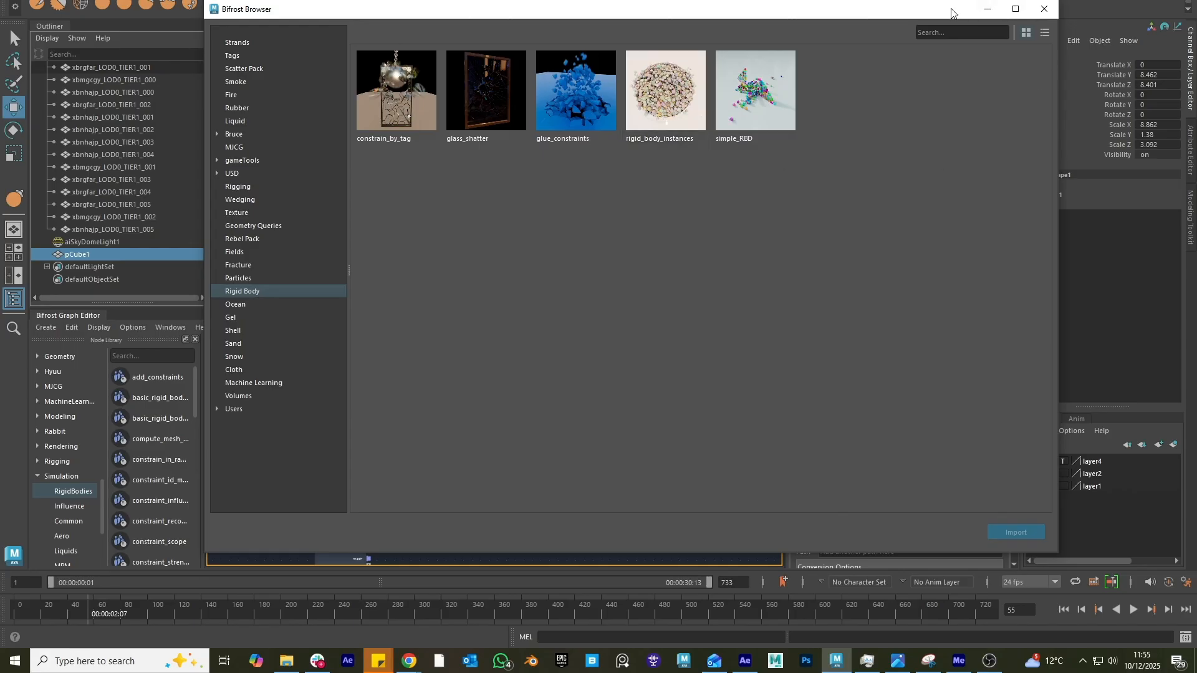
{"action": "left_click_drag", "start_coordinate": [951, 13], "coordinate": [0, 110]}
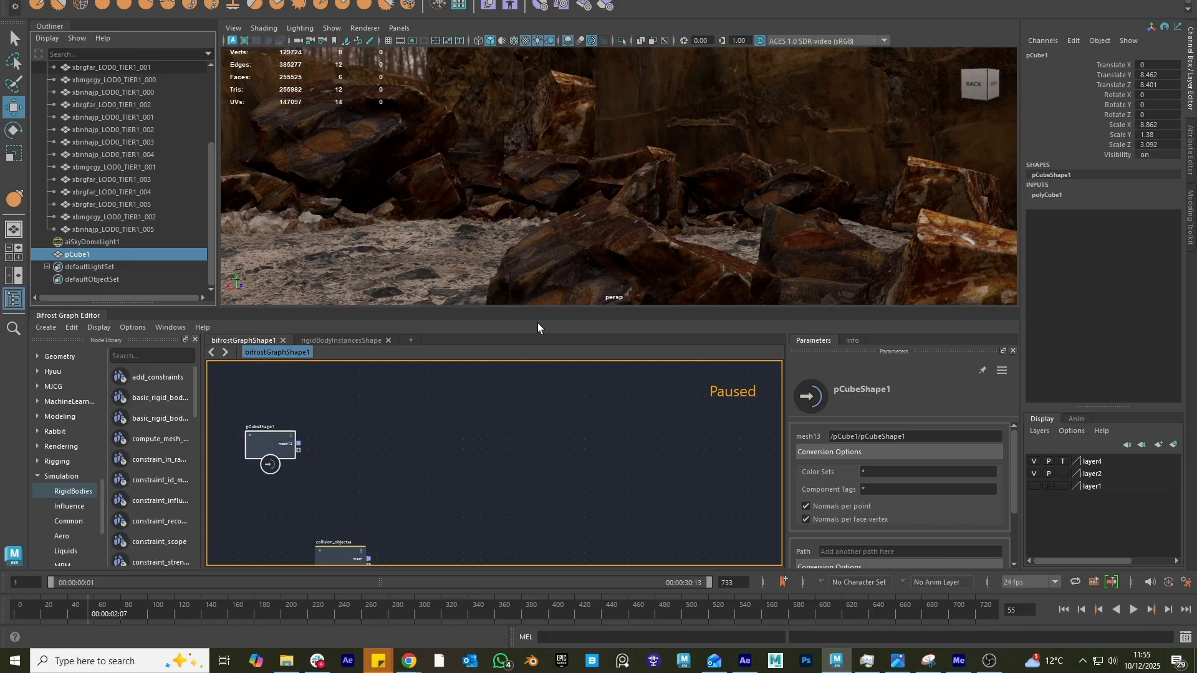
- Enlarge the graph editor and examine the rigidBodyInstancesShape example graph from its overall layout to the Create Instance Points section
{"action": "left_click", "coordinate": [370, 340]}
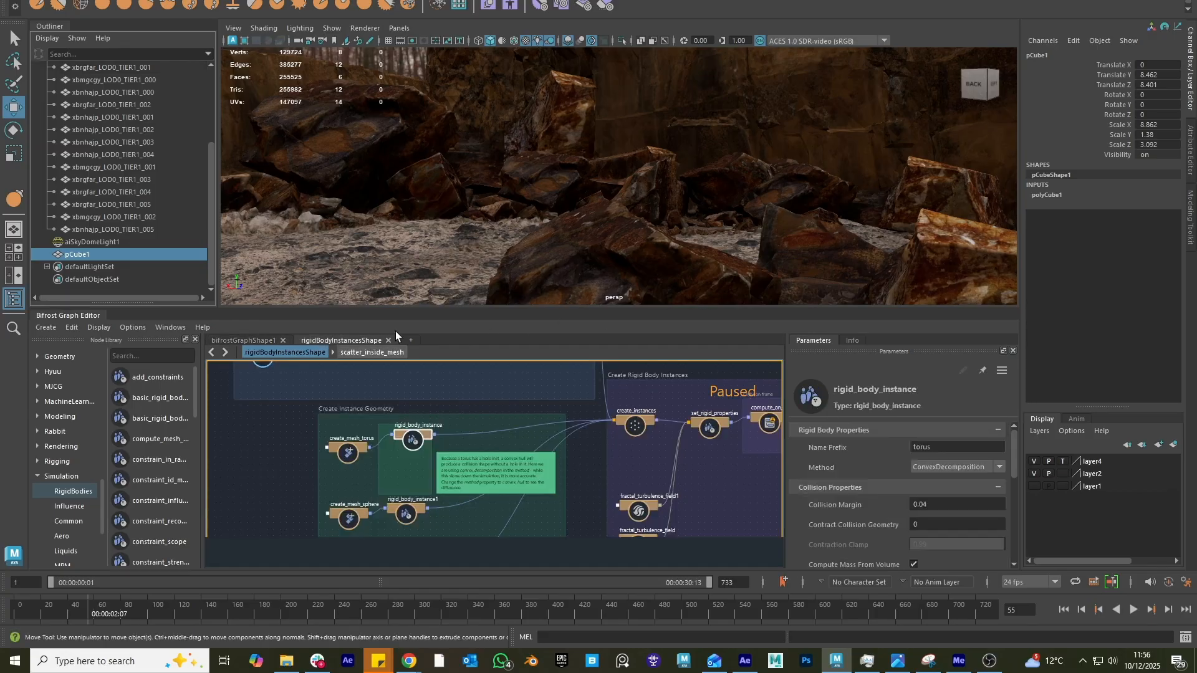
{"action": "left_click_drag", "start_coordinate": [425, 307], "coordinate": [426, 197]}
{"action": "scroll", "coordinate": [559, 416], "scroll_direction": "down", "scroll_amount": 5}
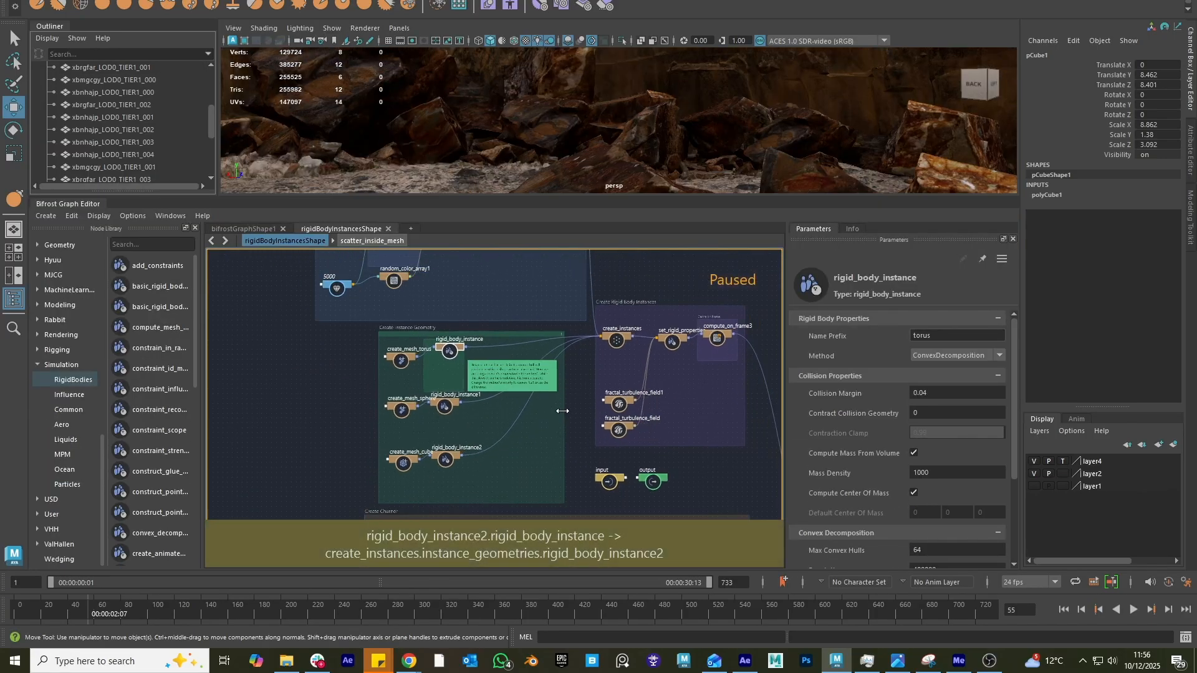
{"action": "middle_click_drag", "start_coordinate": [581, 436], "coordinate": [499, 406], "text": "alt"}
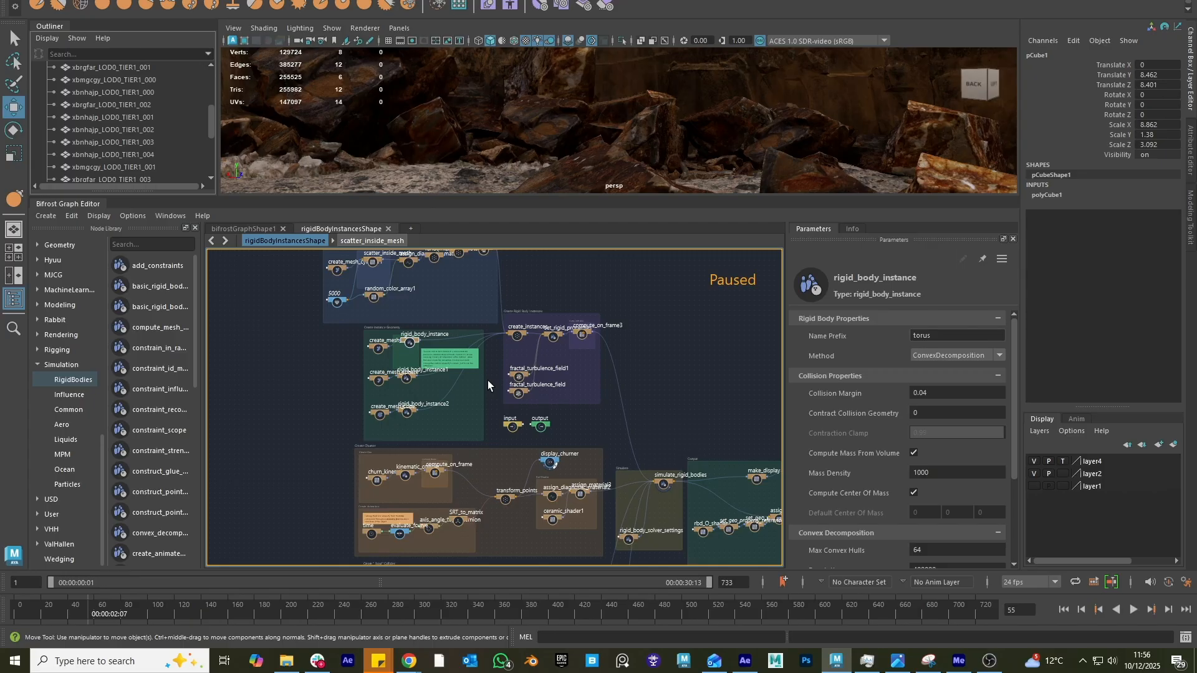
{"action": "scroll", "coordinate": [488, 380], "scroll_direction": "up", "scroll_amount": 6}
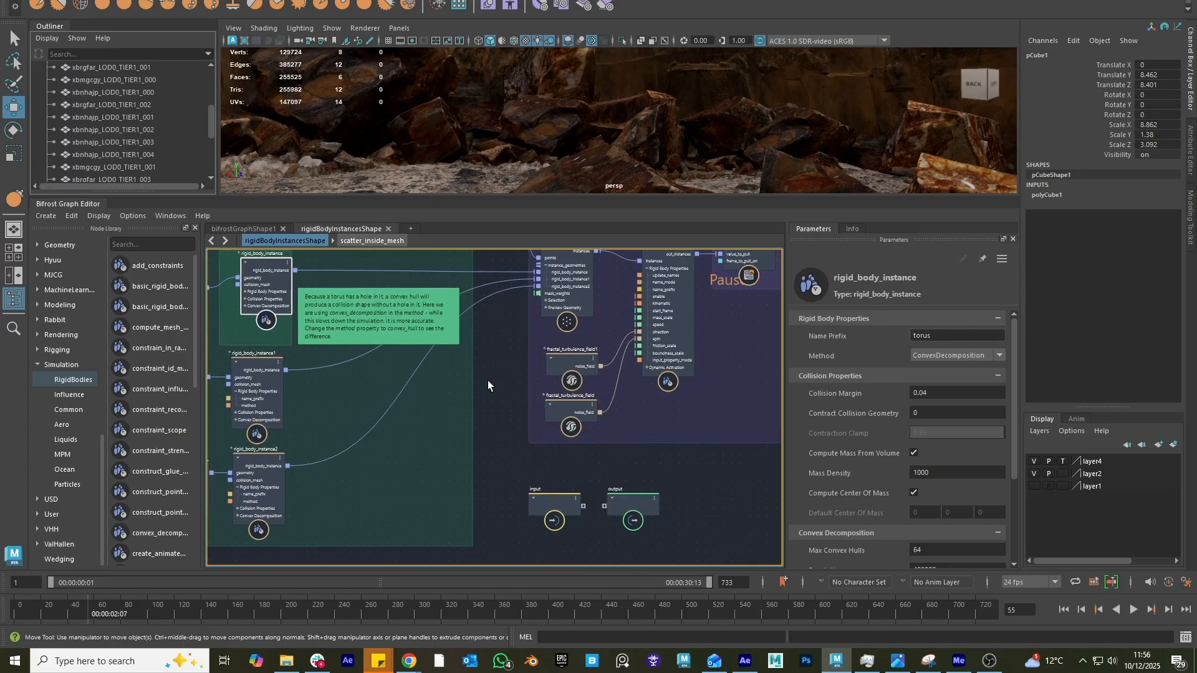
{"action": "middle_click_drag", "start_coordinate": [487, 380], "coordinate": [520, 461]}
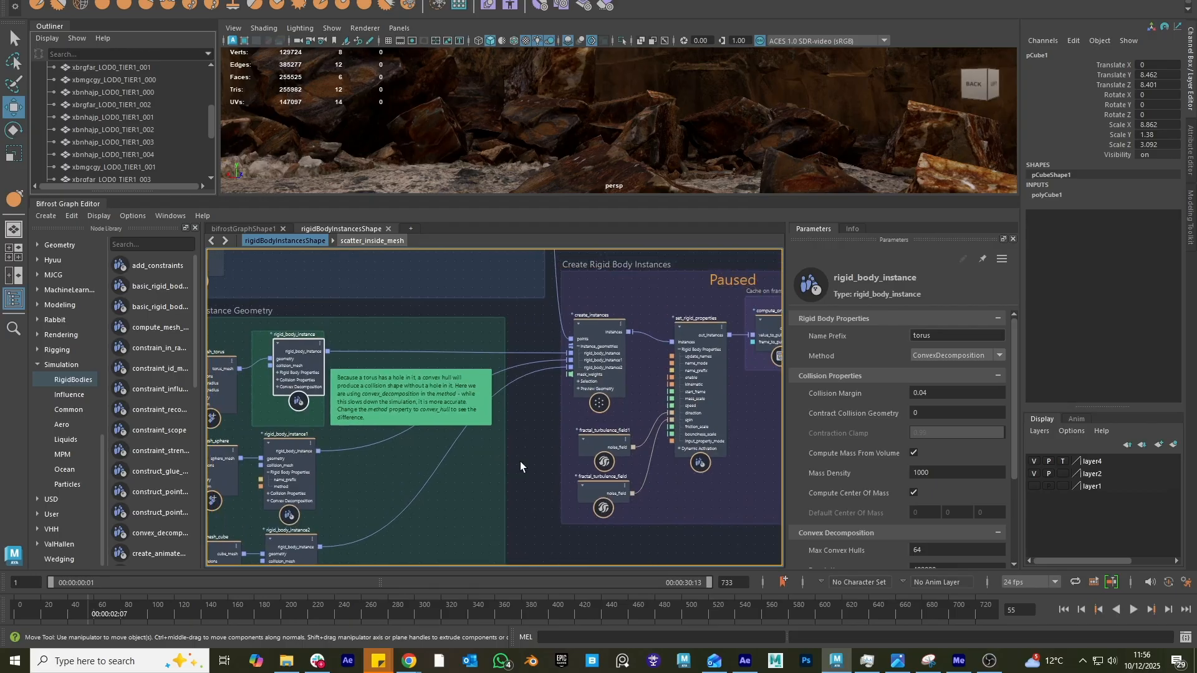
{"action": "middle_click_drag", "start_coordinate": [520, 461], "coordinate": [661, 511]}
{"action": "scroll", "coordinate": [553, 463], "scroll_direction": "up", "scroll_amount": 1}
{"action": "middle_click_drag", "start_coordinate": [241, 405], "coordinate": [391, 588]}
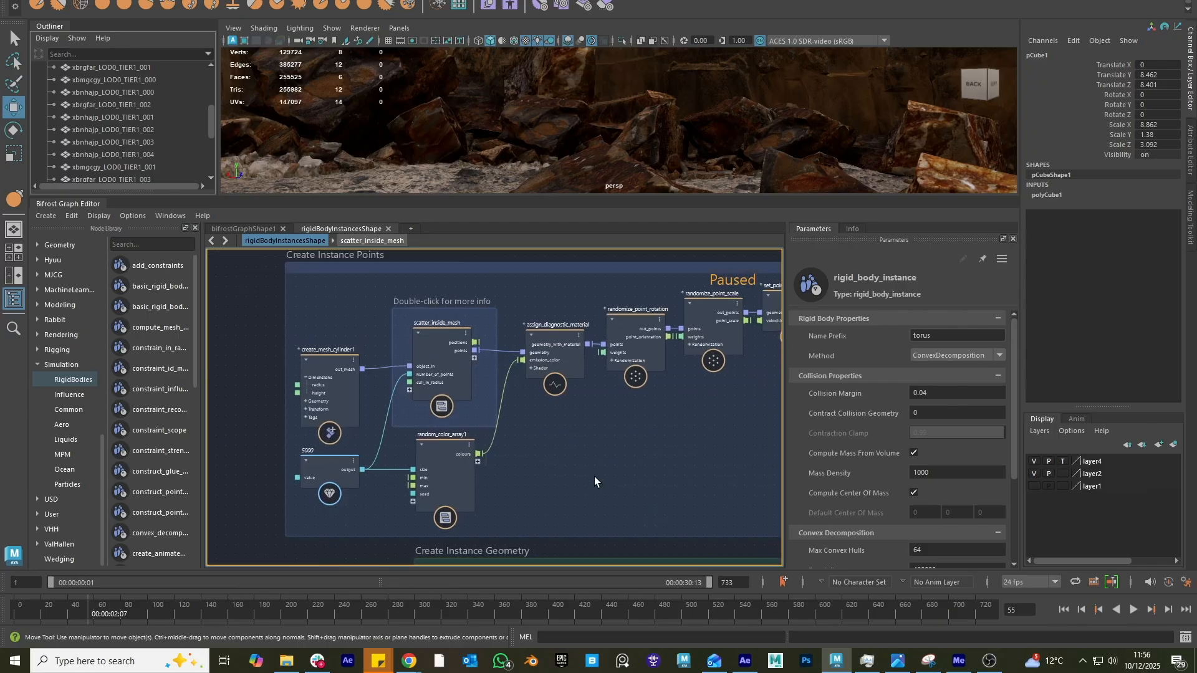
- Inspect the create_instances, set_rigid_properties and compute_on_frame3 nodes in the Create Rigid Body Instances section
{"action": "middle_click_drag", "start_coordinate": [675, 413], "coordinate": [406, 413]}
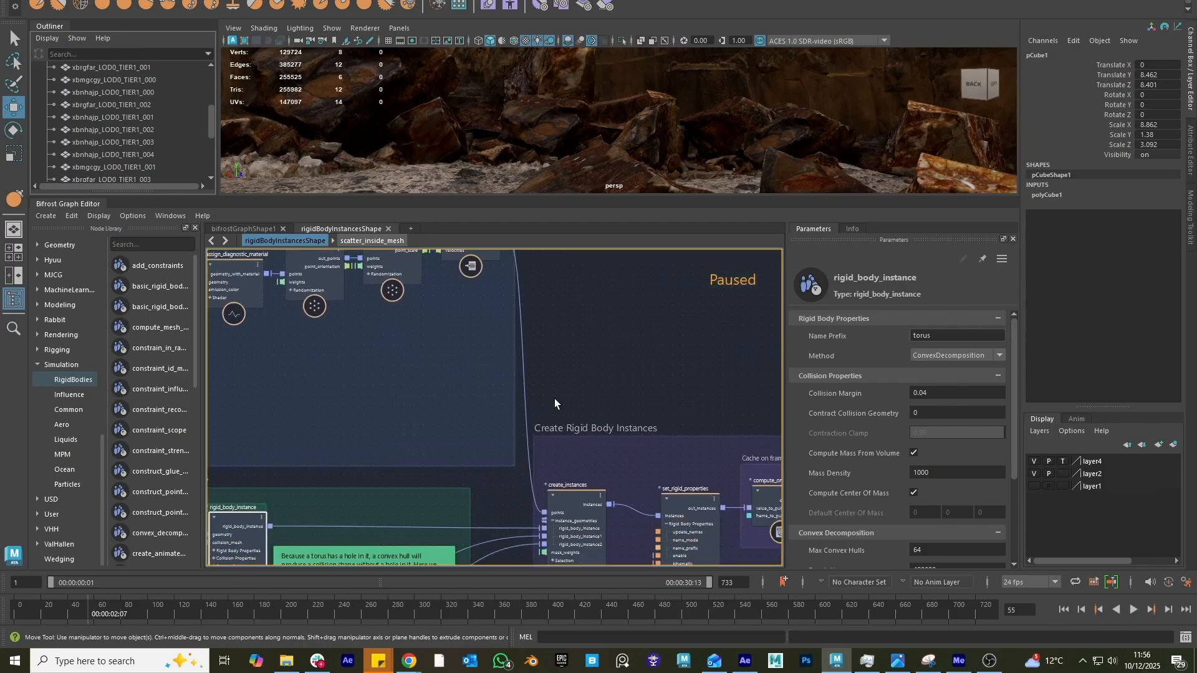
{"action": "middle_click_drag", "start_coordinate": [554, 398], "coordinate": [521, 301]}
{"action": "left_click", "coordinate": [412, 402]}
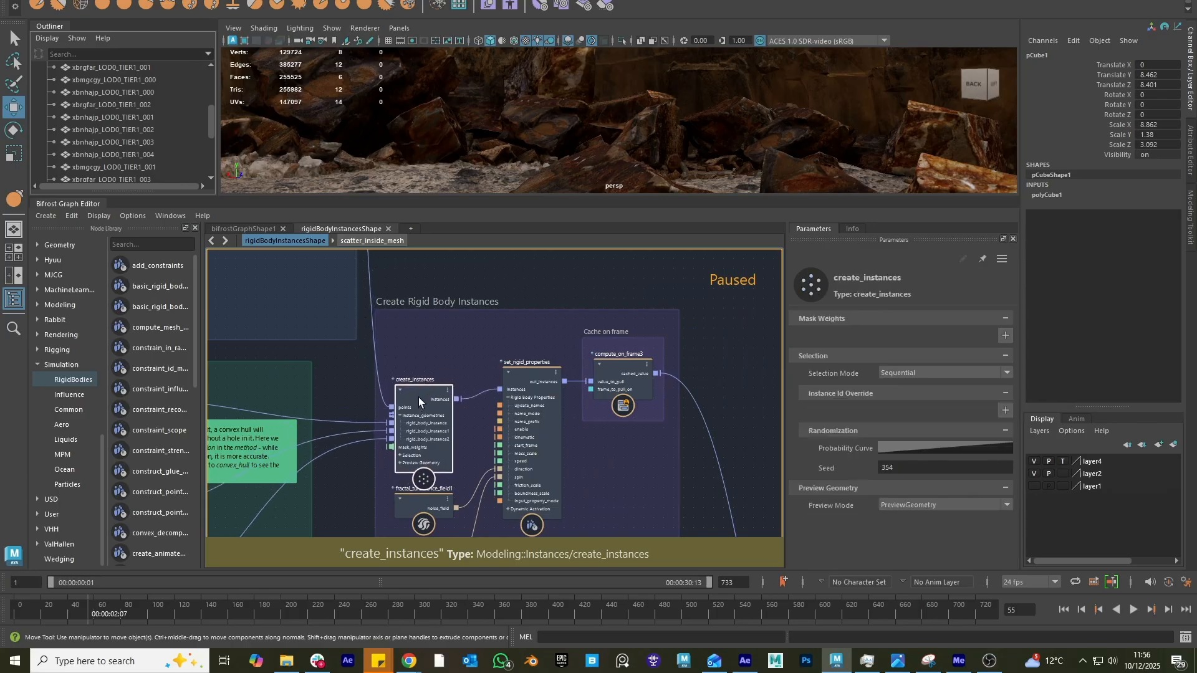
{"action": "left_click_drag", "start_coordinate": [413, 387], "coordinate": [411, 370]}
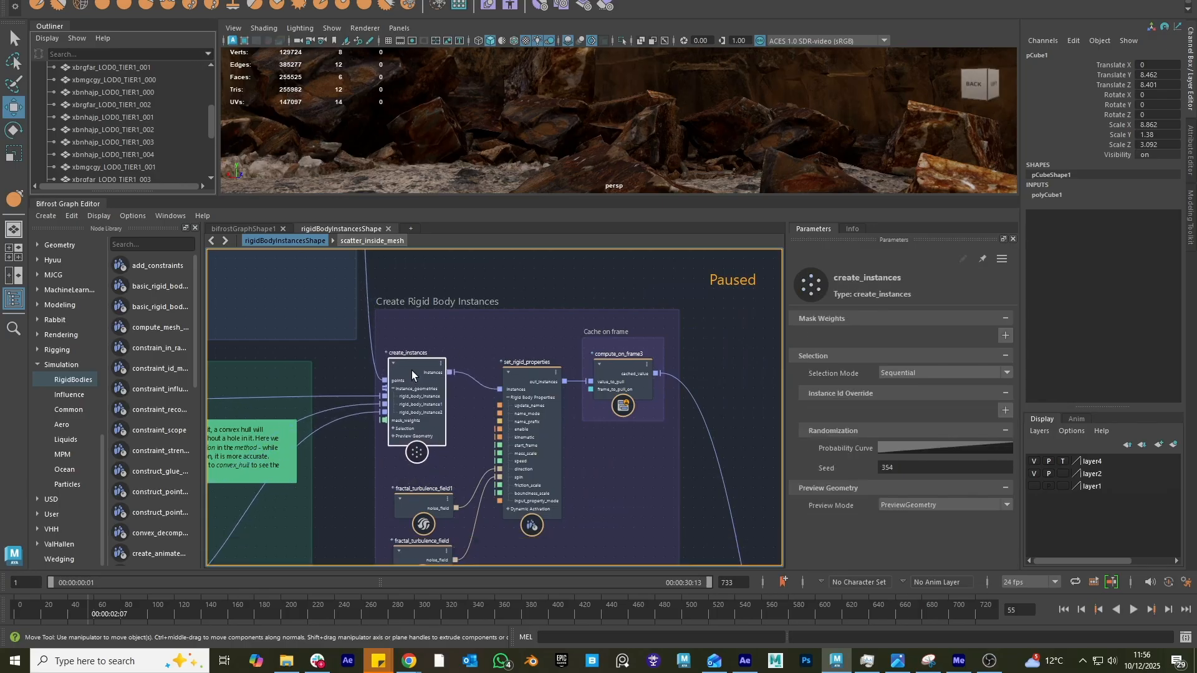
{"action": "left_click_drag", "start_coordinate": [525, 380], "coordinate": [523, 385]}
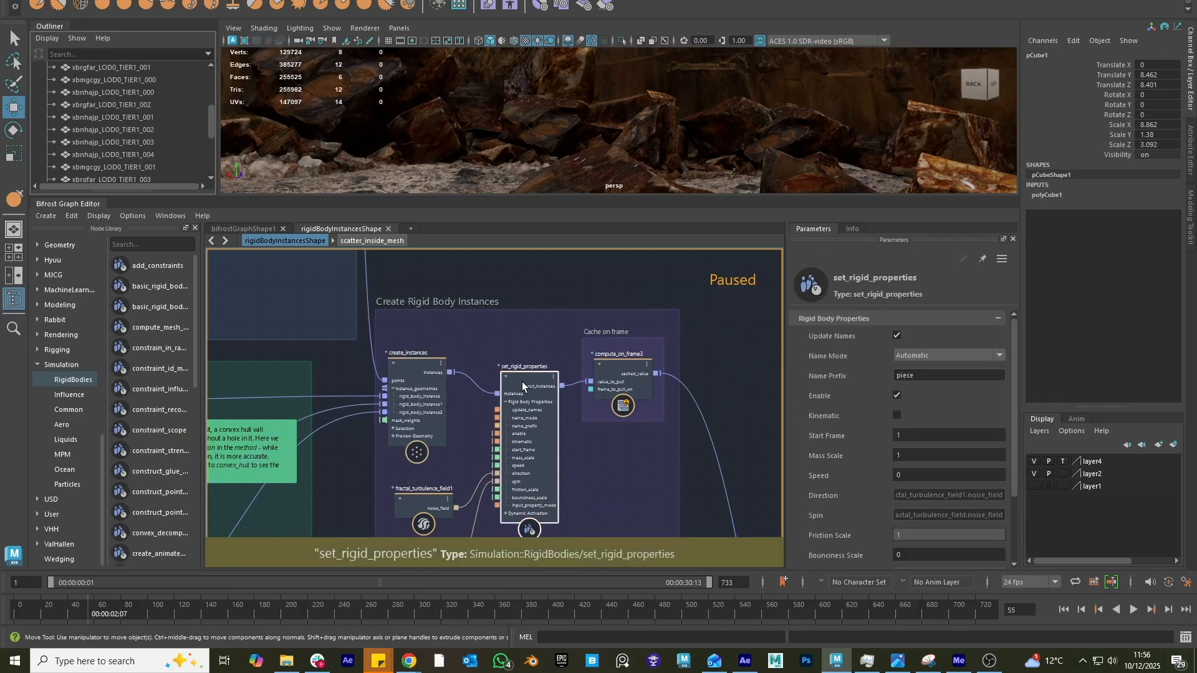
{"action": "middle_click_drag", "start_coordinate": [504, 318], "coordinate": [535, 317], "text": "alt"}
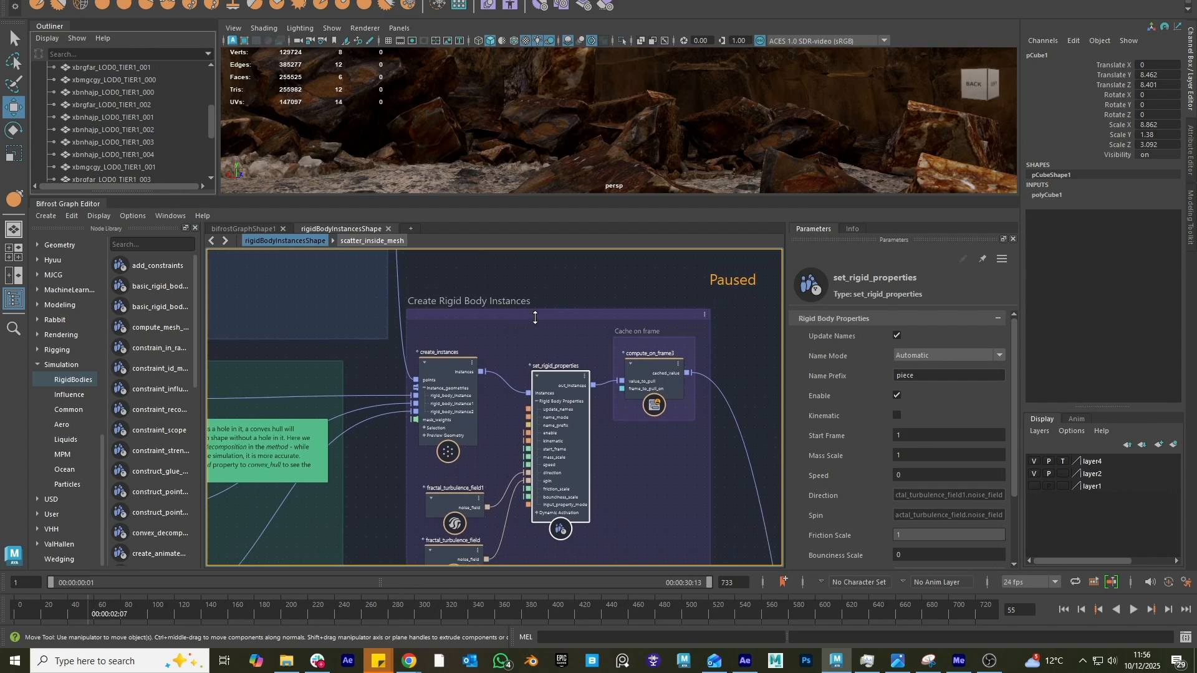
{"action": "left_click", "coordinate": [659, 373]}
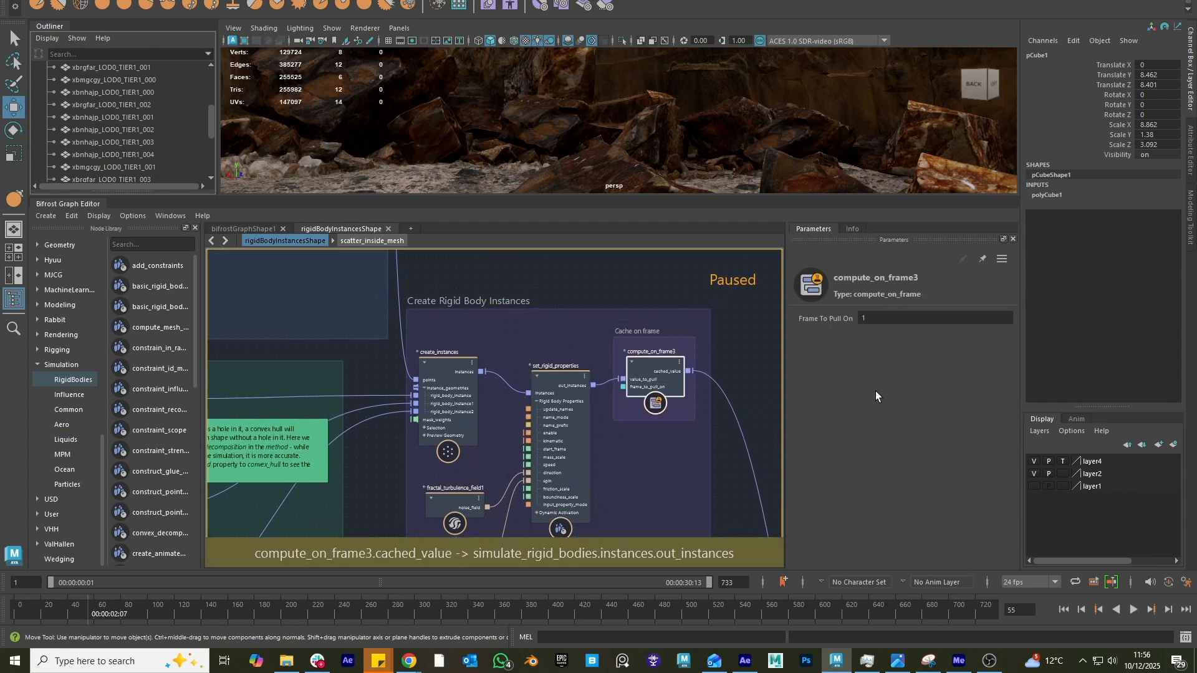
- Follow the example graph back to the Create Instance Points section and inspect the scatter_inside_mesh node's parameters
{"action": "middle_click_drag", "start_coordinate": [446, 293], "coordinate": [579, 469], "text": "alt"}
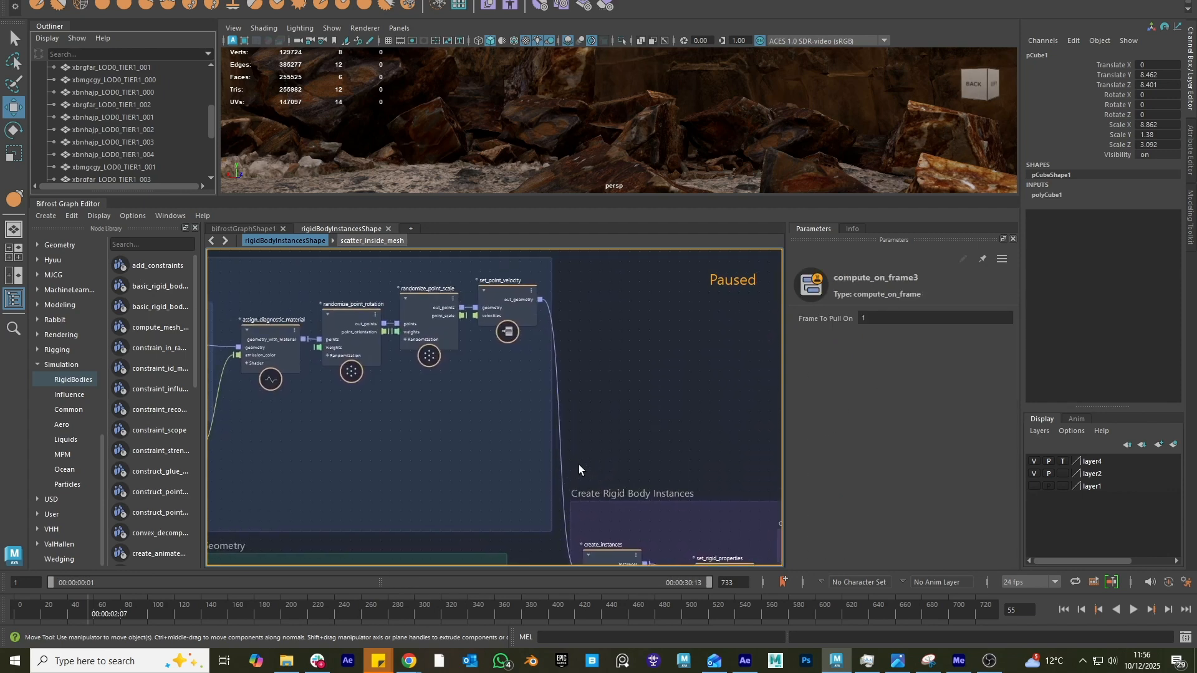
{"action": "middle_click_drag", "start_coordinate": [584, 382], "coordinate": [733, 339], "text": "alt"}
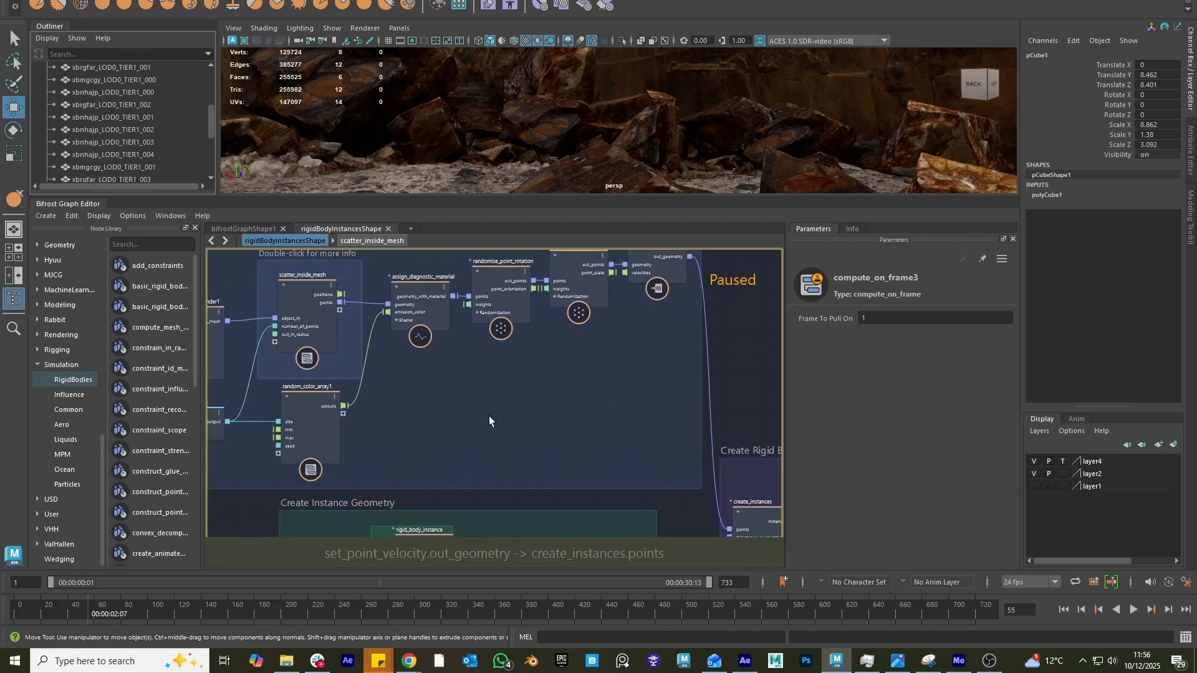
{"action": "middle_click_drag", "start_coordinate": [489, 417], "coordinate": [635, 480], "text": "alt"}
{"action": "left_click", "coordinate": [443, 353]}
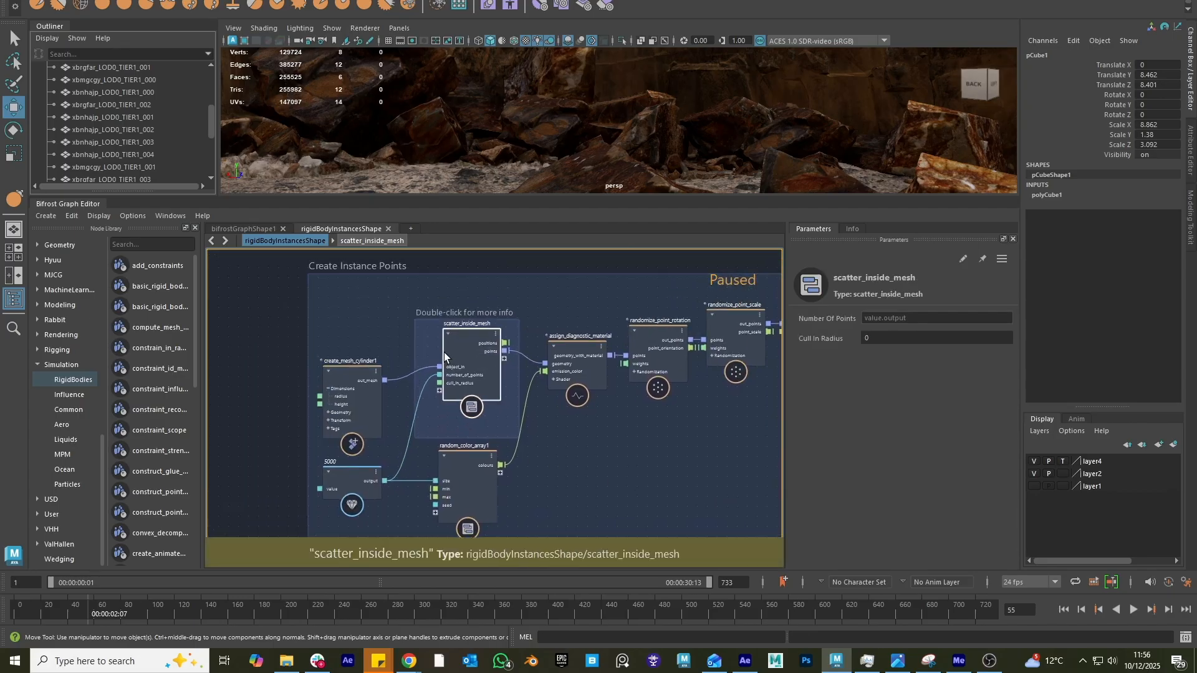
{"action": "left_click_drag", "start_coordinate": [443, 353], "coordinate": [436, 359]}
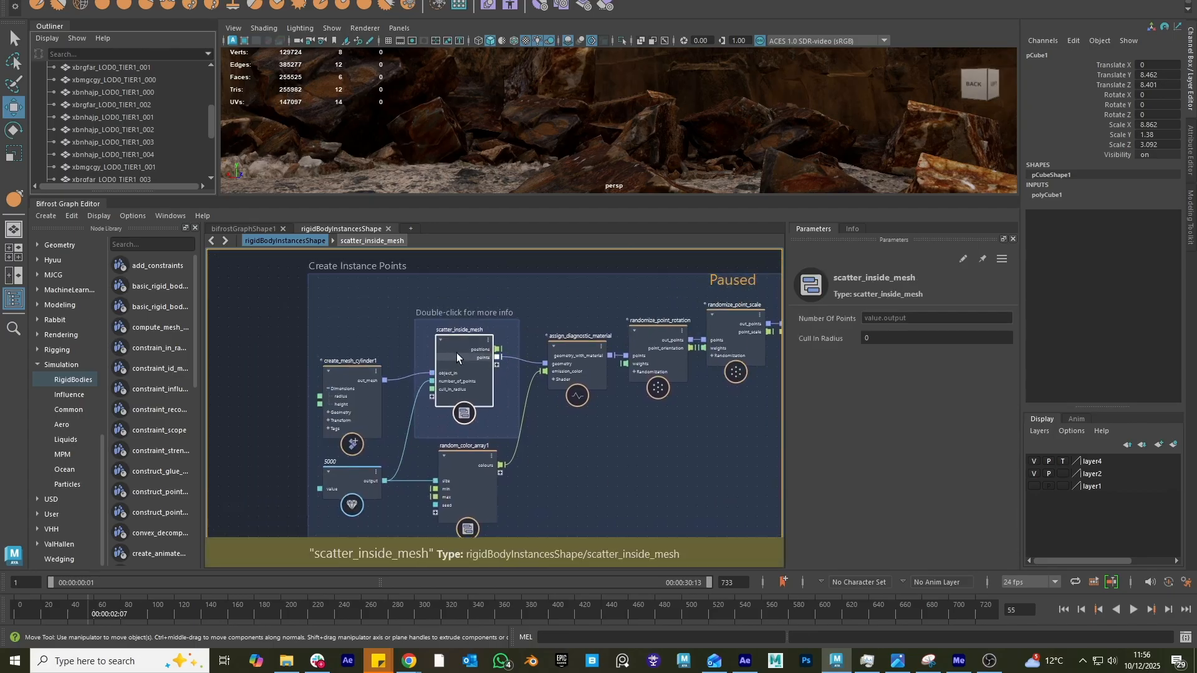
{"action": "left_click", "coordinate": [269, 316]}
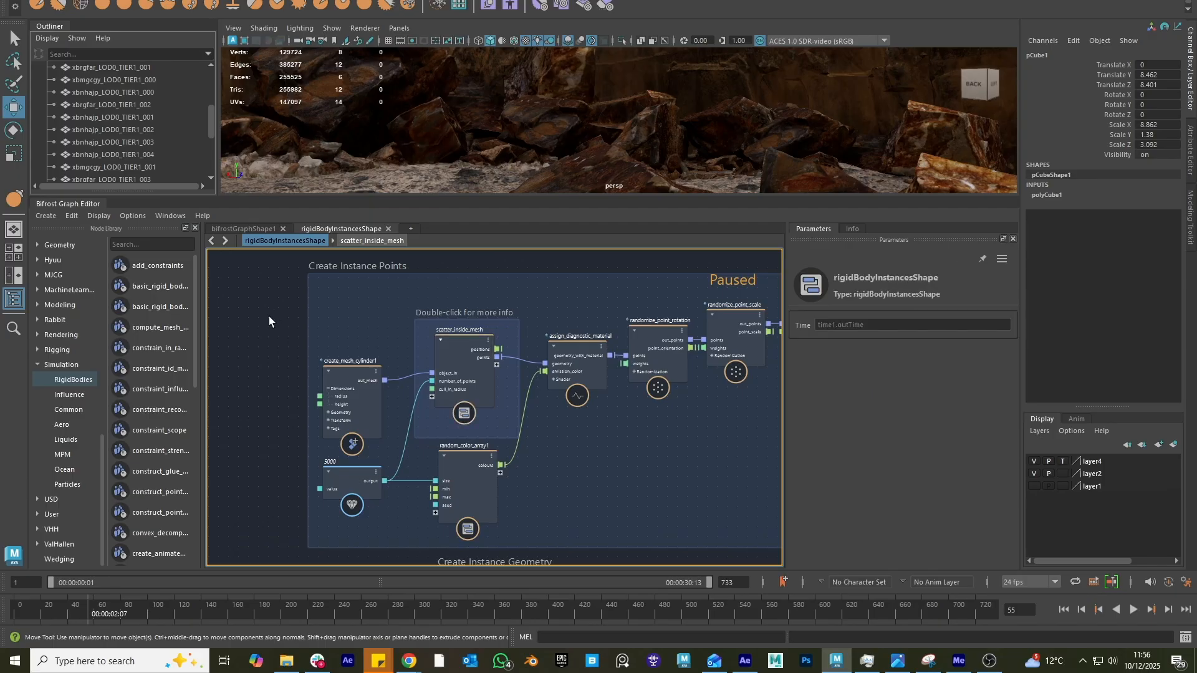
{"action": "left_click", "coordinate": [244, 229]}
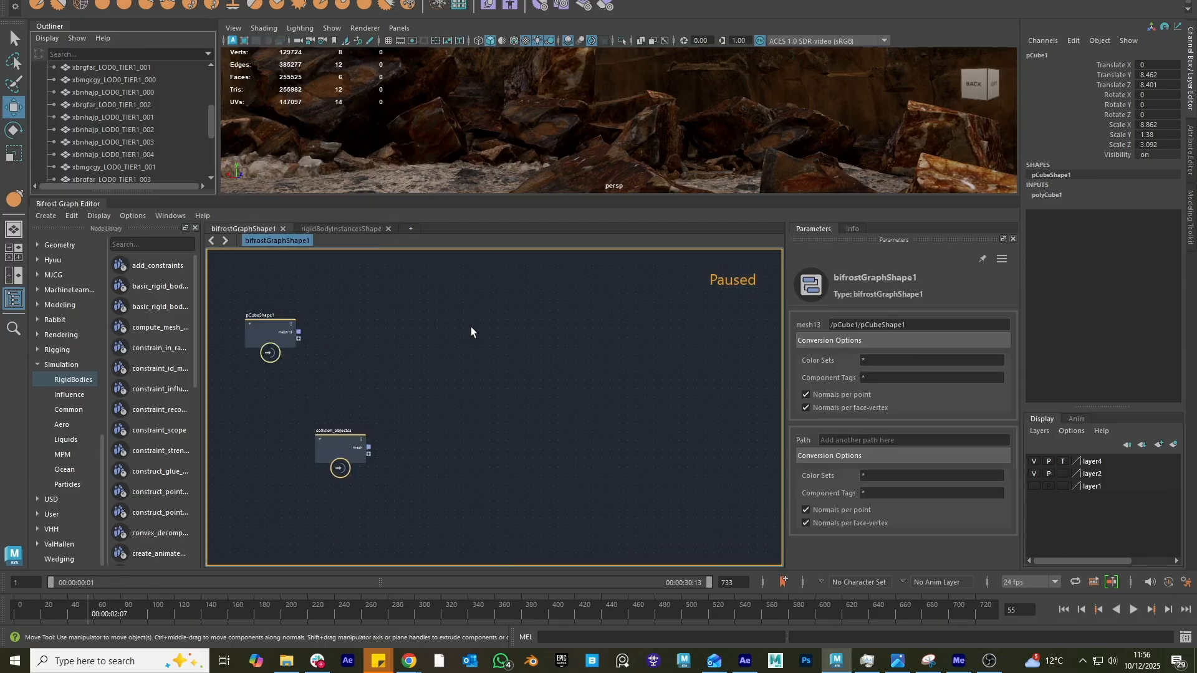
{"action": "key", "text": "Caps_Lock"}
{"action": "key", "text": "Tab"}
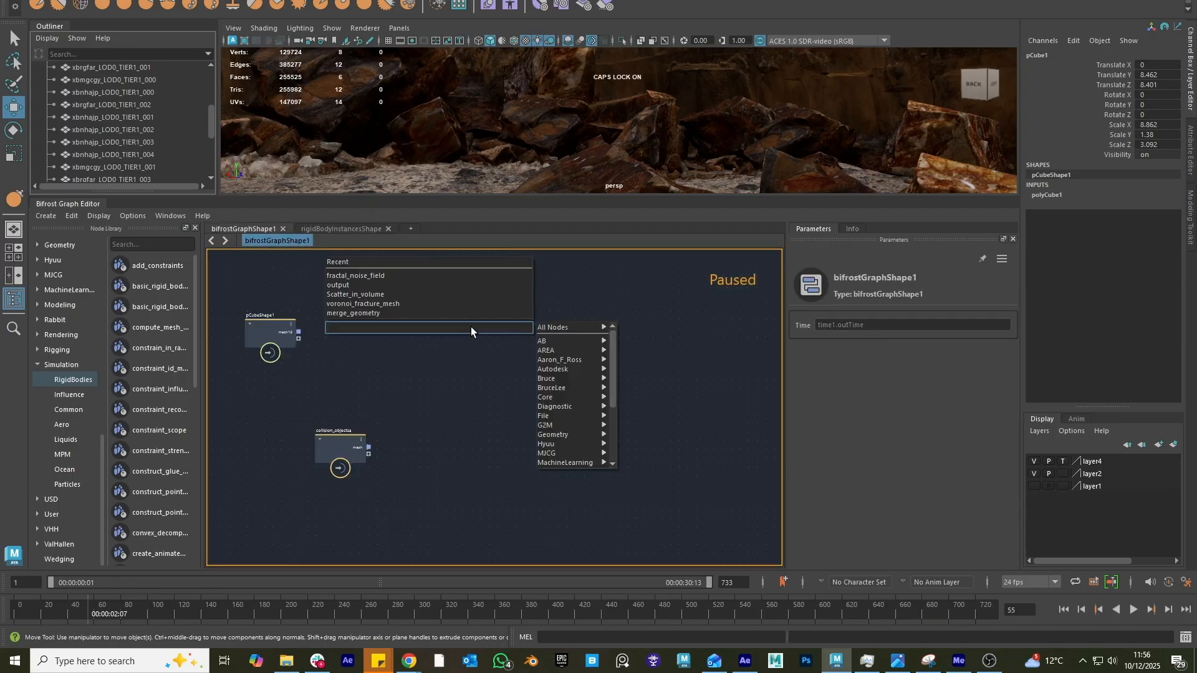
{"action": "type", "text": "S"}
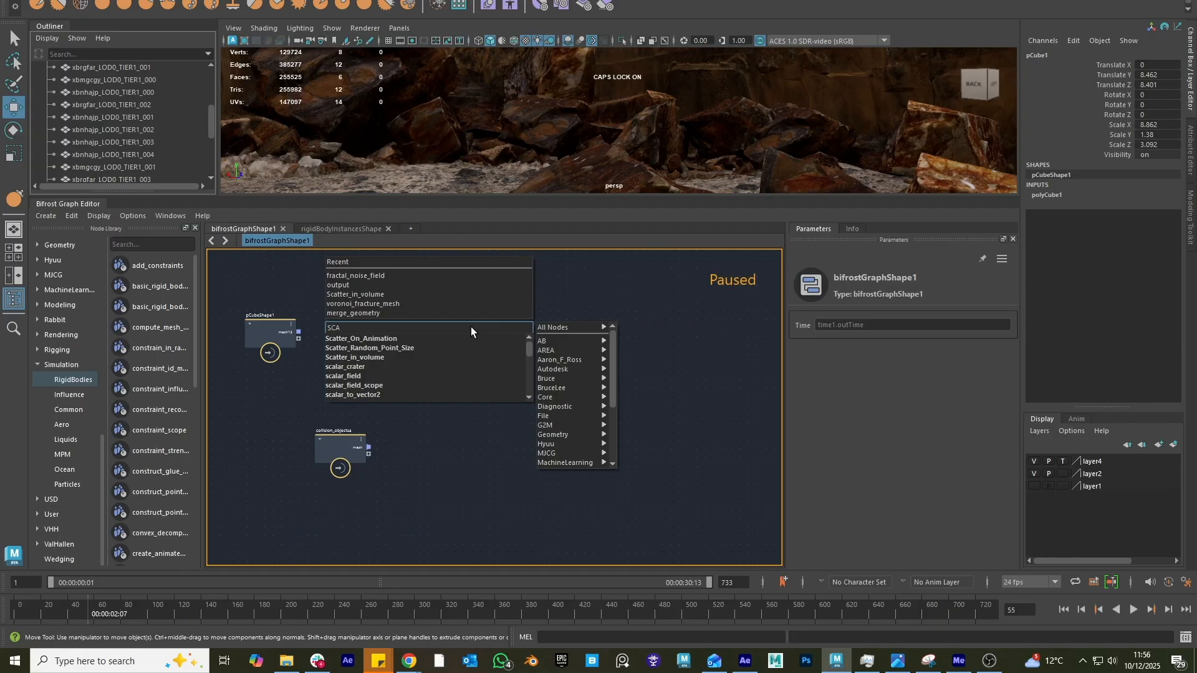
{"action": "key", "text": "BackSpace"}
{"action": "key", "text": "Caps_Lock"}
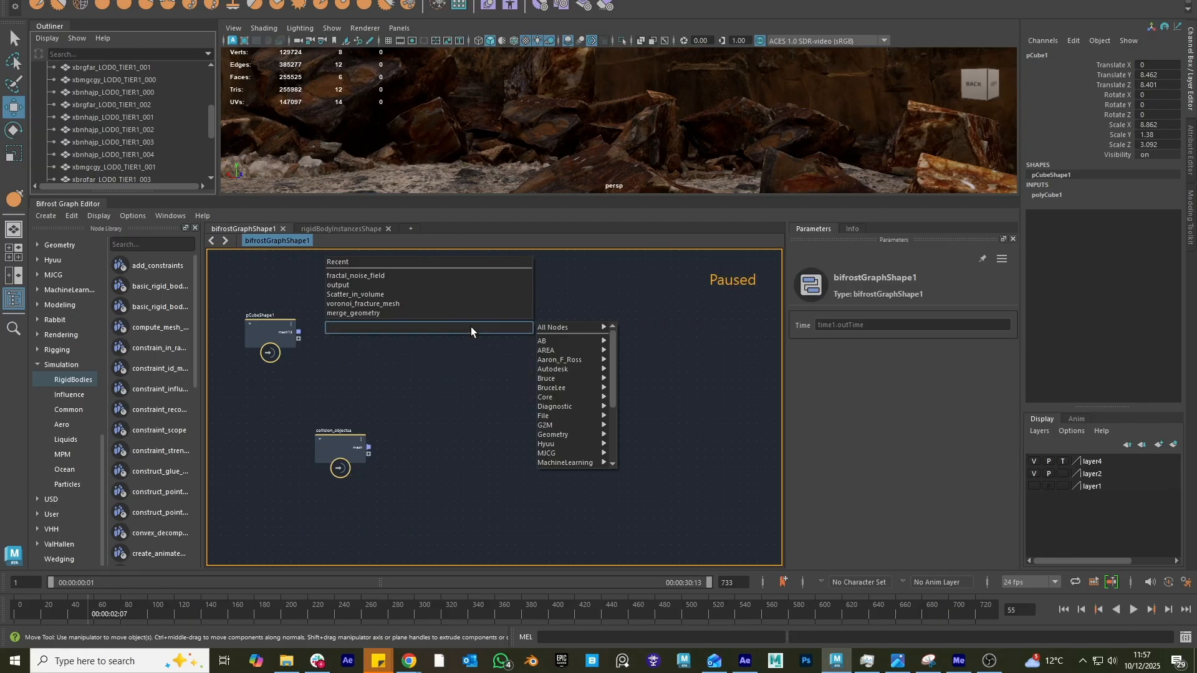
{"action": "type", "text": "scatter"}
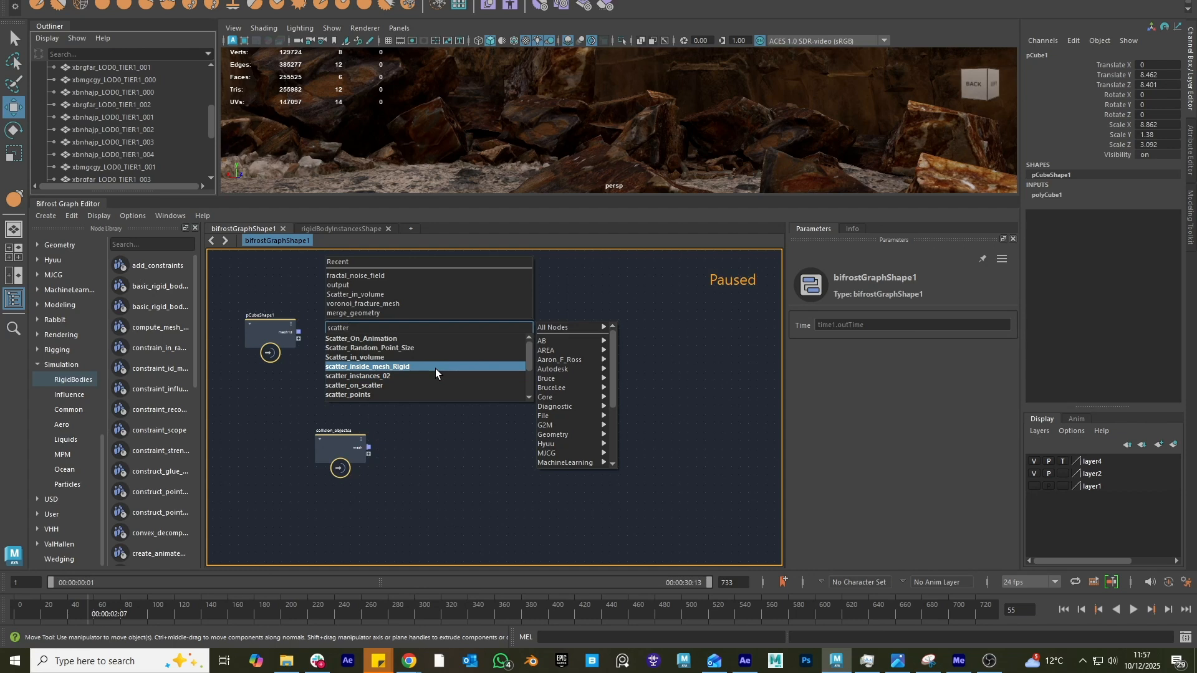
{"action": "left_click", "coordinate": [442, 469]}
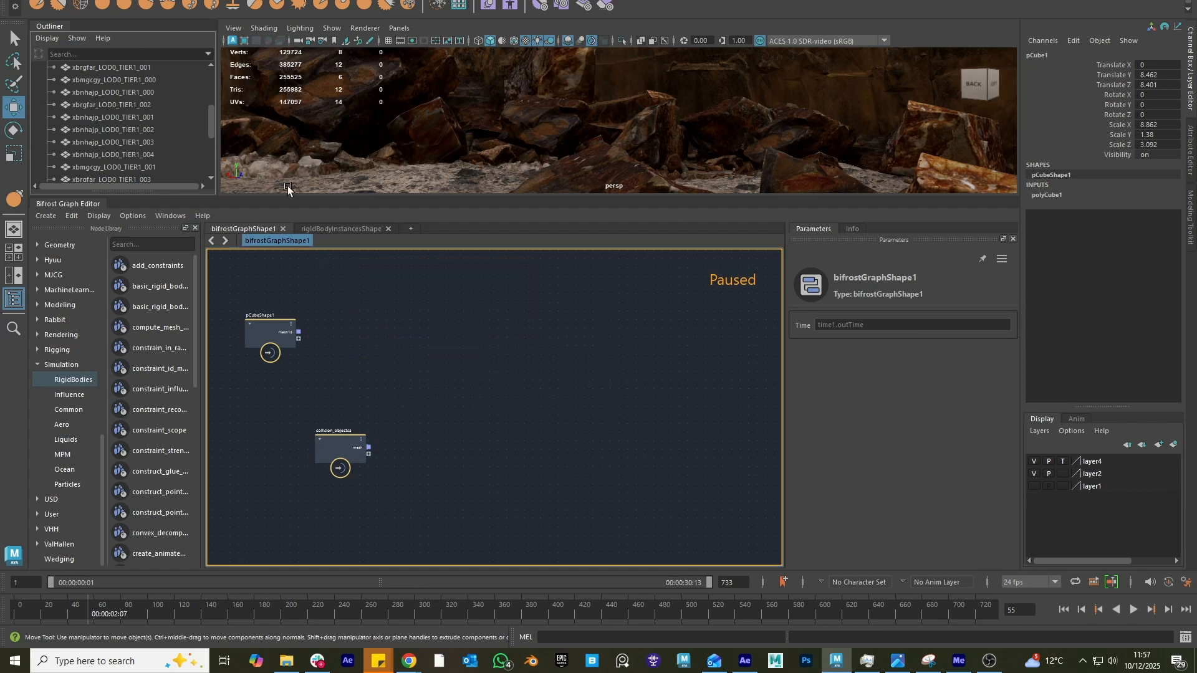
- Return to the rigidBodyInstancesShape example and examine its scatter_inside_mesh node up close
{"action": "left_click", "coordinate": [330, 229]}
{"action": "scroll", "coordinate": [440, 352], "scroll_direction": "up", "scroll_amount": 3}
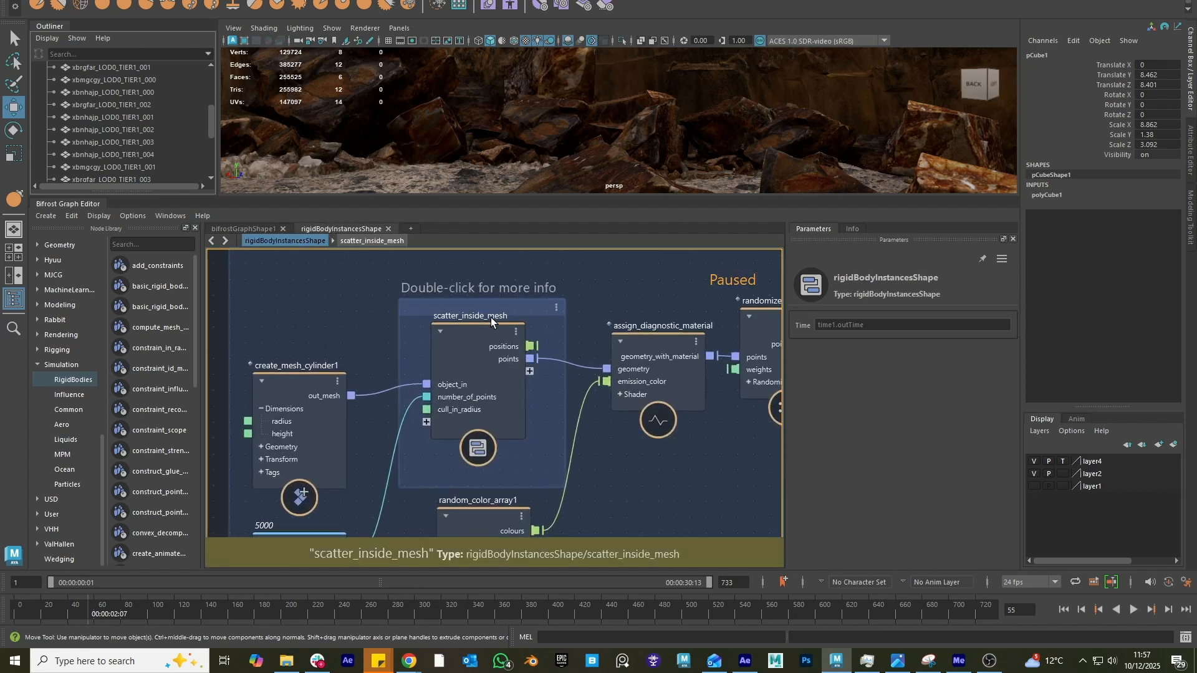
{"action": "left_click", "coordinate": [462, 339]}
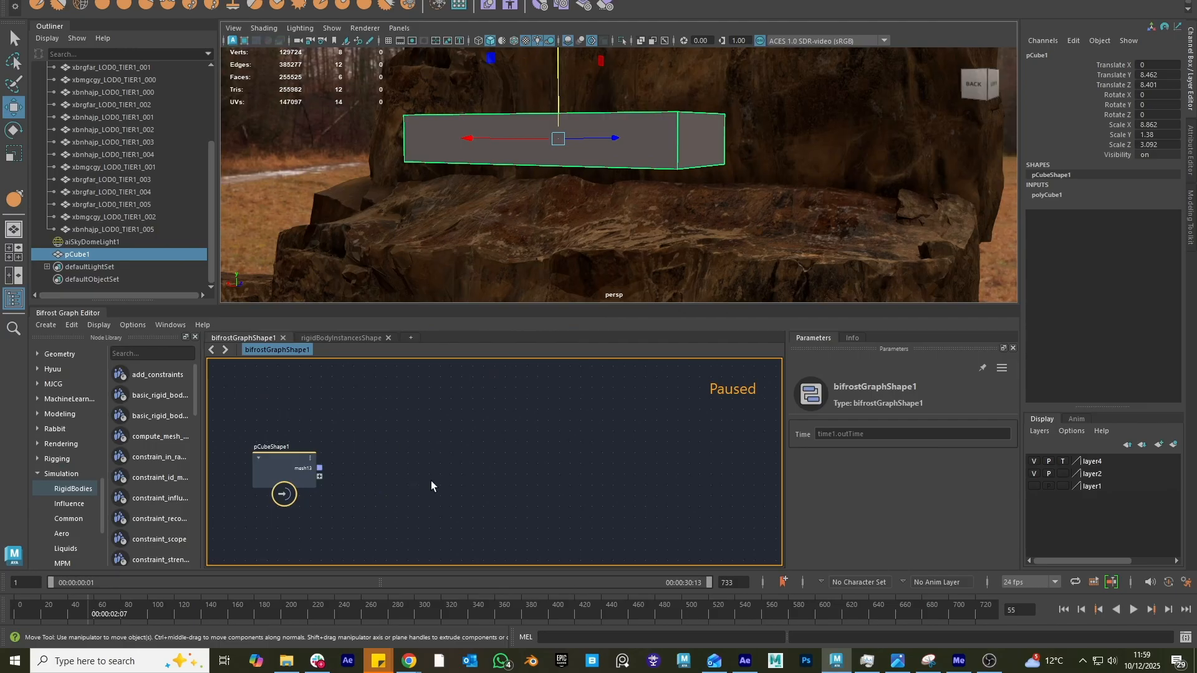
- Add a Scatter_in_volume node to bifrostGraphShape1 beside pCubeShape1 and connect the mesh13 output to its input
{"action": "middle_click_drag", "start_coordinate": [431, 481], "coordinate": [412, 440]}
{"action": "key", "text": "Tab"}
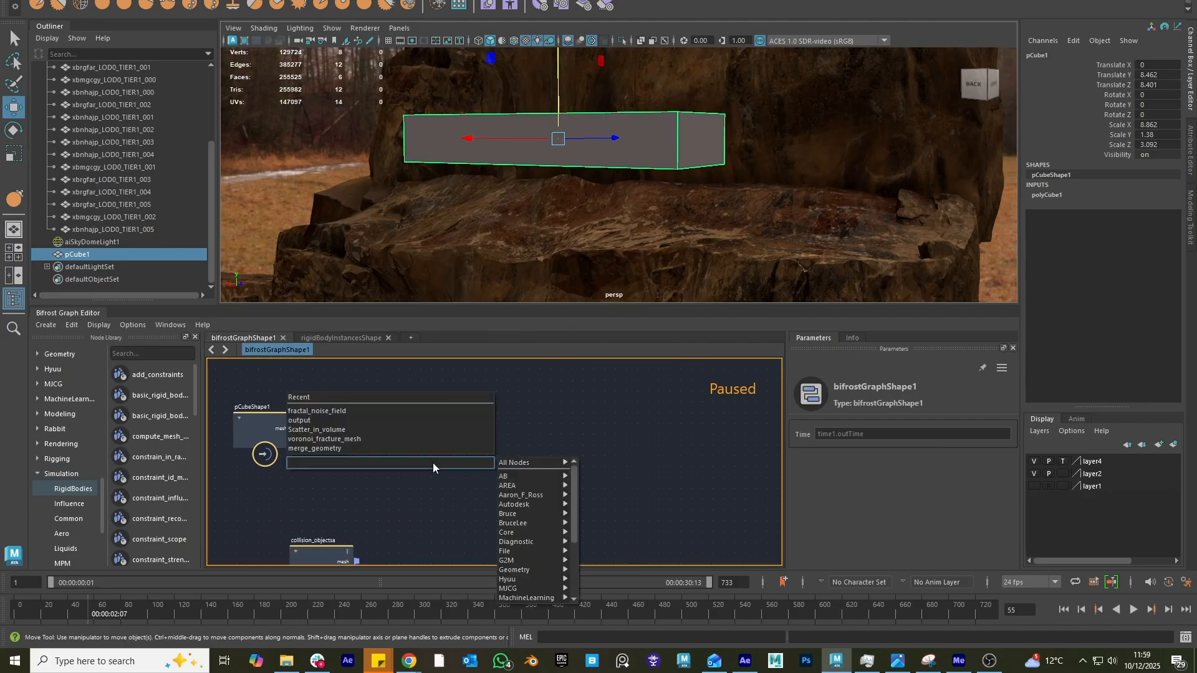
{"action": "type", "text": "scat"}
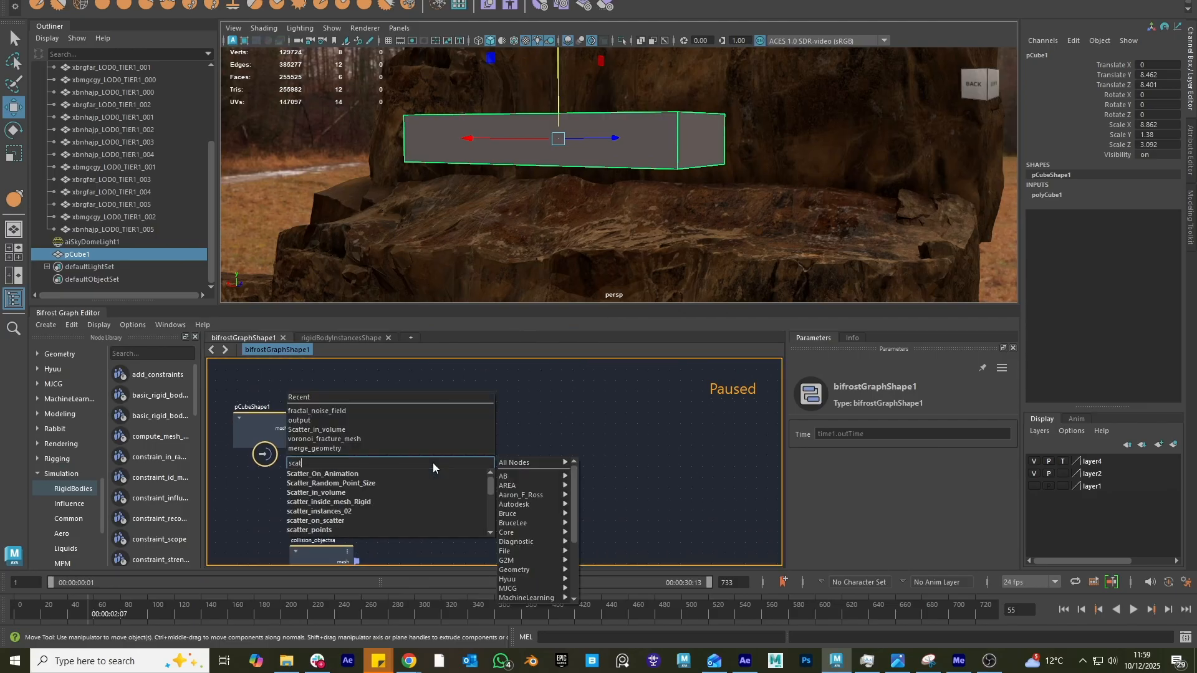
{"action": "type", "text": "ter"}
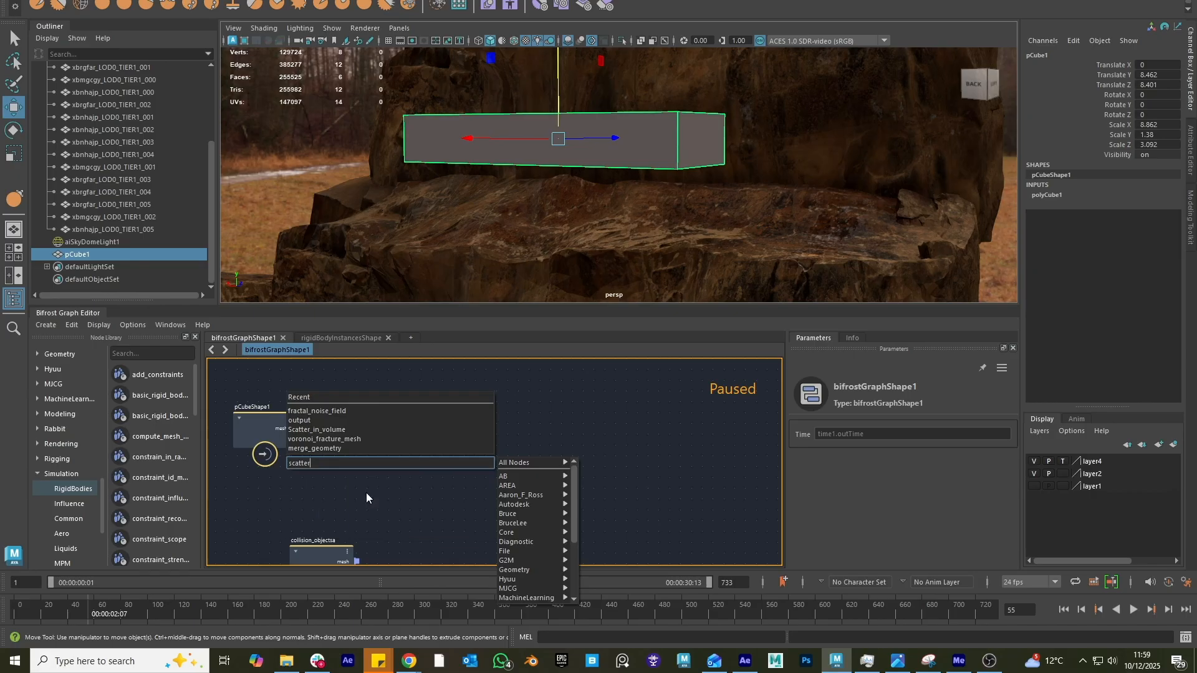
{"action": "key", "text": "Return"}
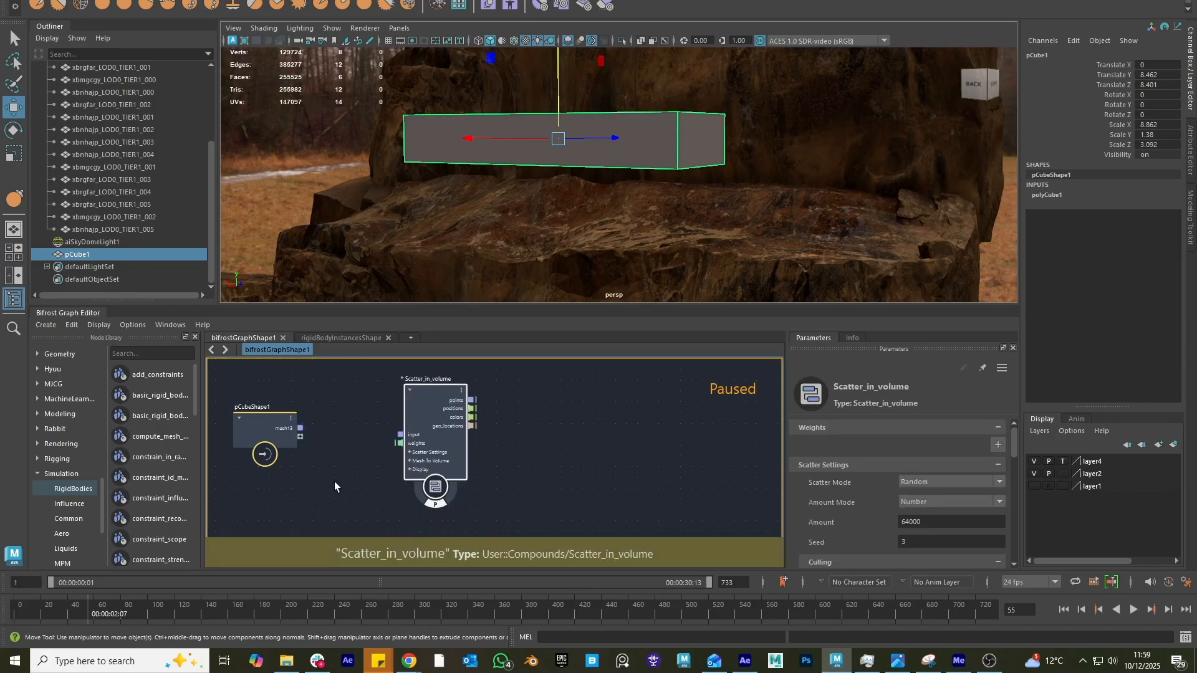
{"action": "left_click_drag", "start_coordinate": [300, 429], "coordinate": [412, 436]}
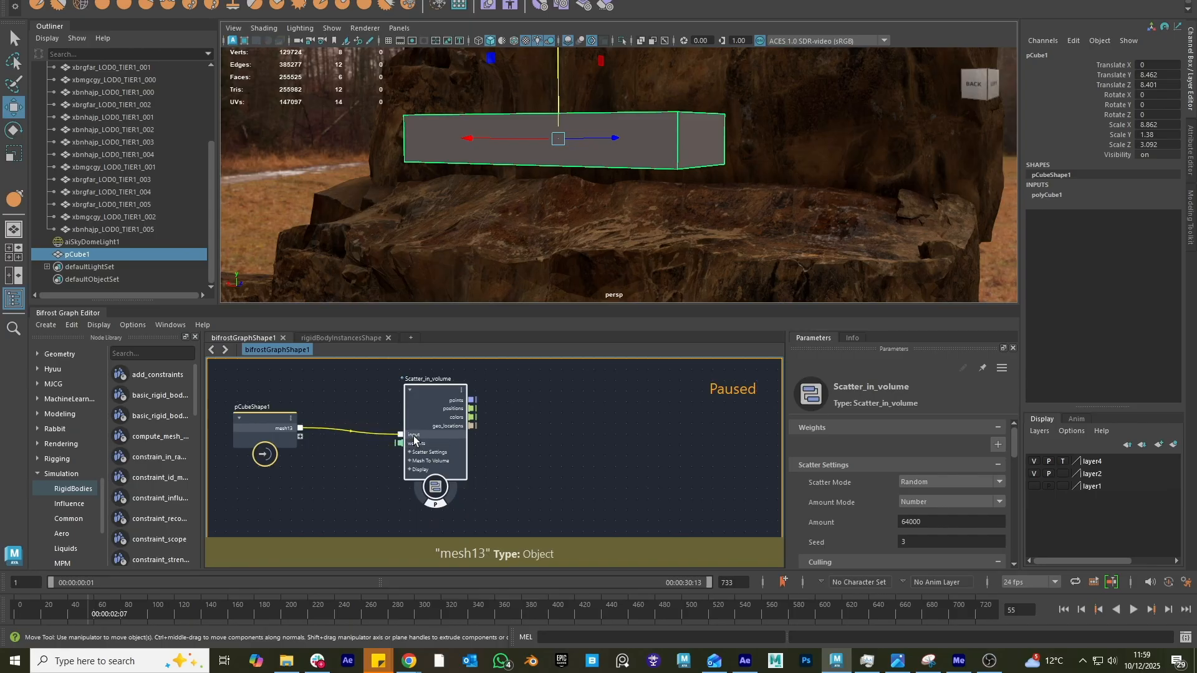
{"action": "left_click_drag", "start_coordinate": [428, 390], "coordinate": [411, 384]}
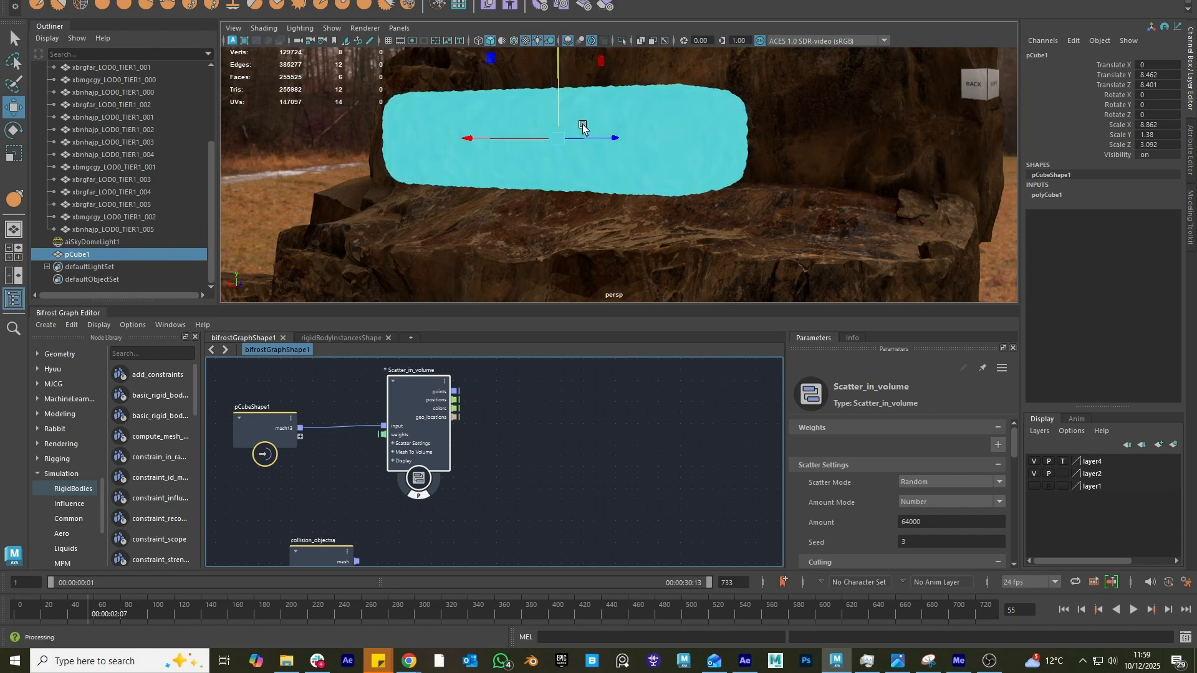
- Set the Amount of the Scatter_in_volume node to 25 and check the scattered points around pCube1
{"action": "left_click_drag", "start_coordinate": [495, 141], "coordinate": [498, 240], "text": "alt"}
{"action": "right_click_drag", "start_coordinate": [497, 240], "coordinate": [633, 230], "text": "alt"}
{"action": "left_click_drag", "start_coordinate": [634, 231], "coordinate": [640, 227], "text": "alt"}
{"action": "left_click_drag", "start_coordinate": [394, 375], "coordinate": [404, 384]}
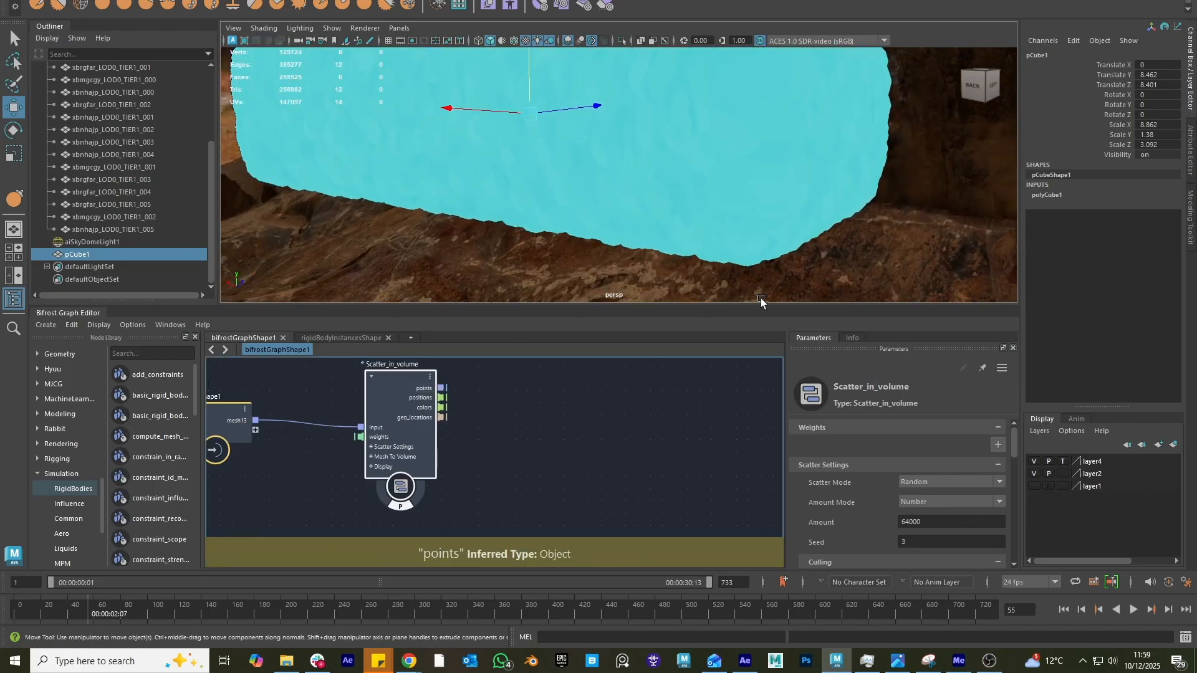
{"action": "left_click_drag", "start_coordinate": [770, 307], "coordinate": [771, 185]}
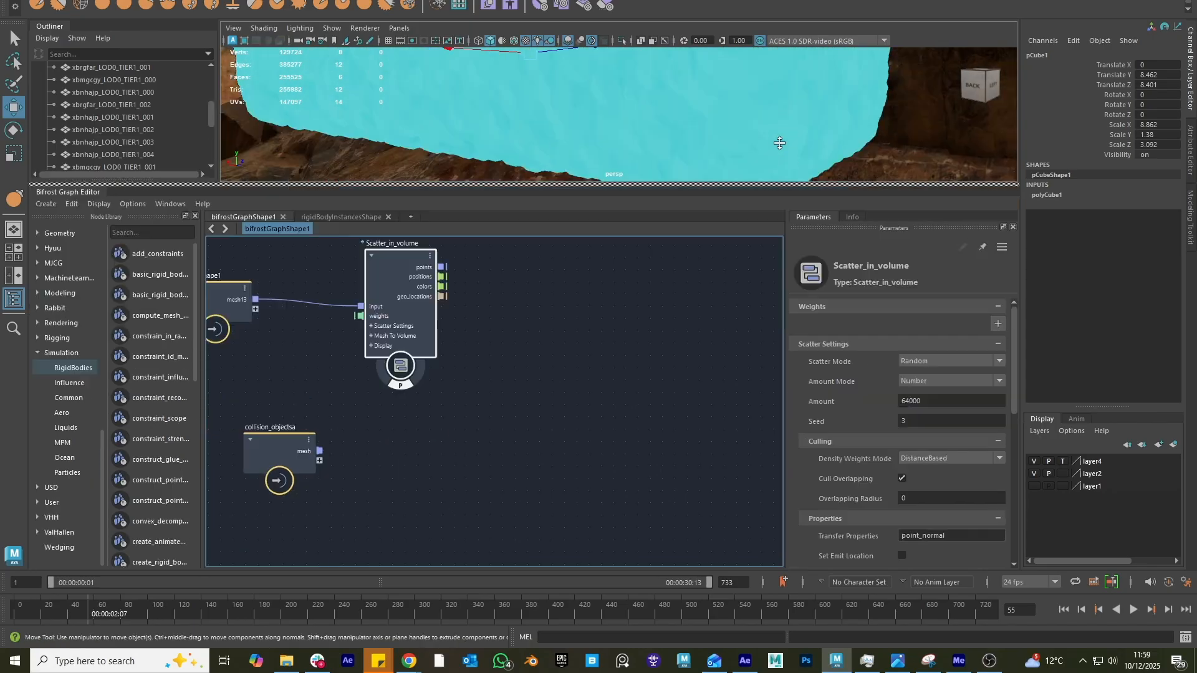
{"action": "left_click", "coordinate": [929, 402]}
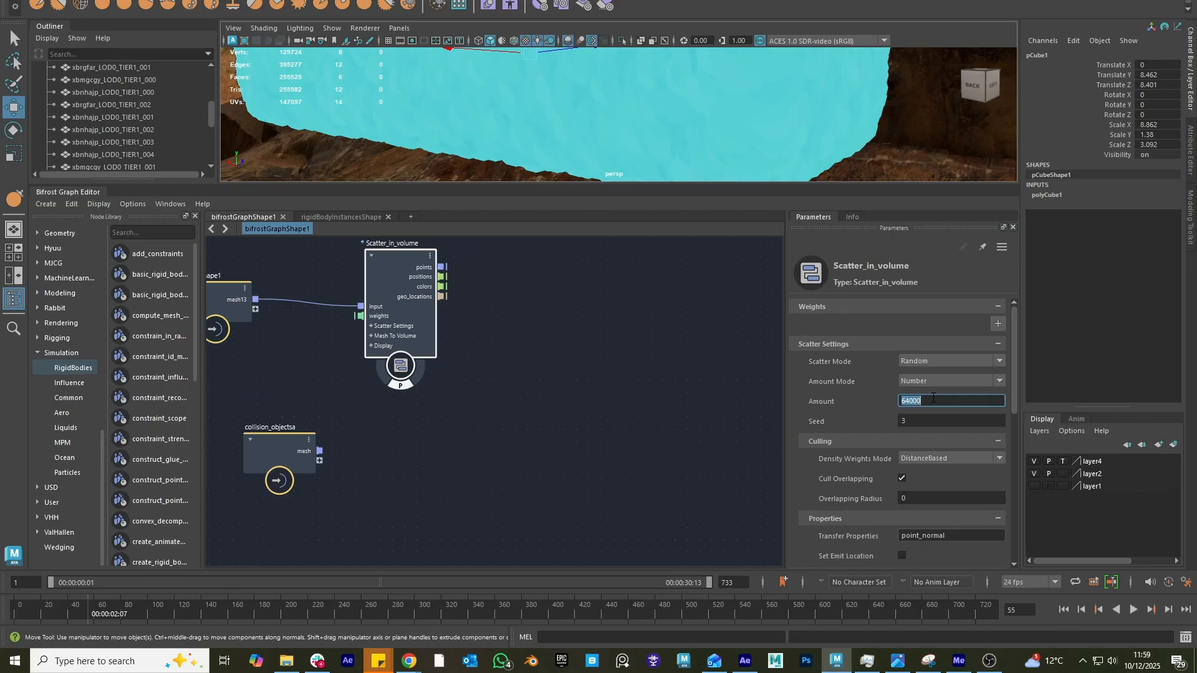
{"action": "type", "text": "25"}
{"action": "key", "text": "Return"}
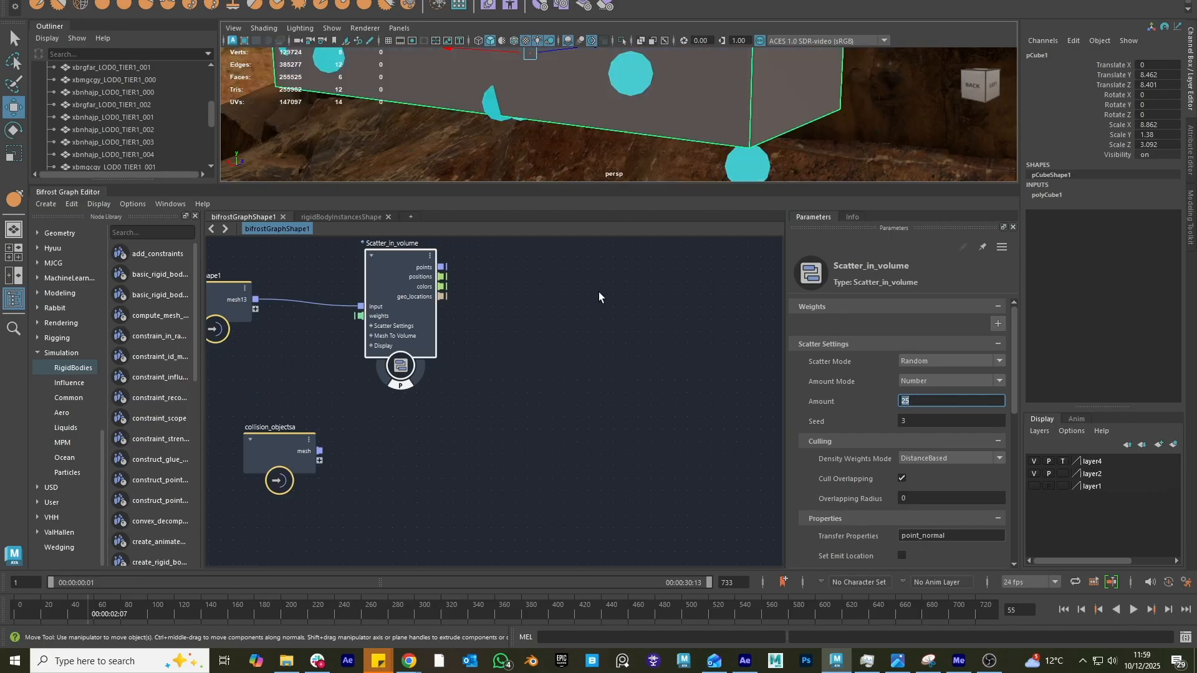
{"action": "left_click_drag", "start_coordinate": [600, 129], "coordinate": [556, 147], "text": "alt"}
{"action": "middle_click_drag", "start_coordinate": [556, 145], "coordinate": [535, 118], "text": "alt"}
{"action": "left_click_drag", "start_coordinate": [535, 118], "coordinate": [529, 123], "text": "alt"}
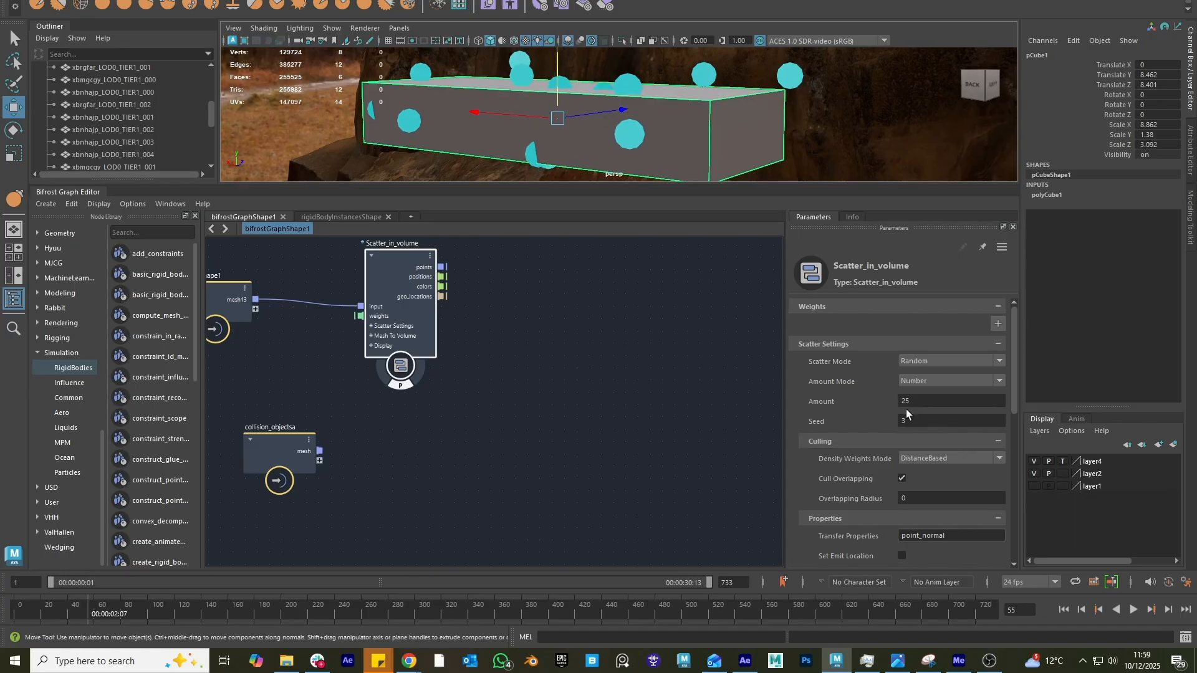
- Set the Scatter_in_volume node's Point Shape to Point and its Resolution Mode to Absolute
{"action": "scroll", "coordinate": [874, 417], "scroll_direction": "down", "scroll_amount": 3}
{"action": "scroll", "coordinate": [873, 417], "scroll_direction": "down", "scroll_amount": 10}
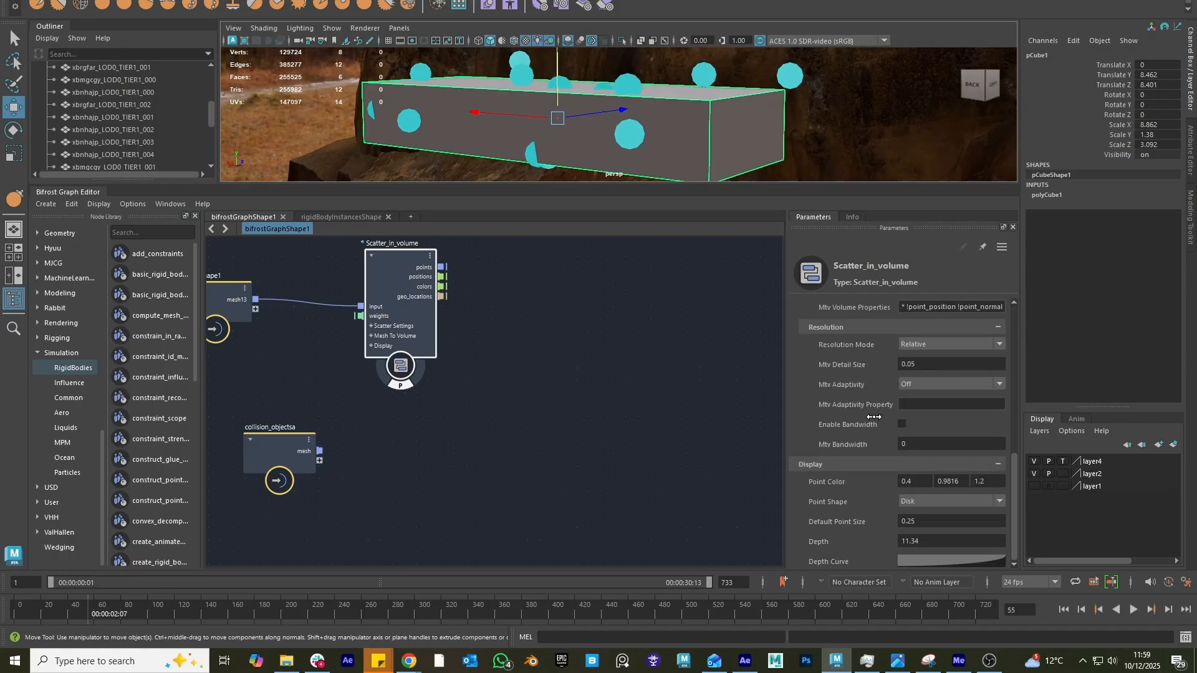
{"action": "left_click", "coordinate": [932, 501]}
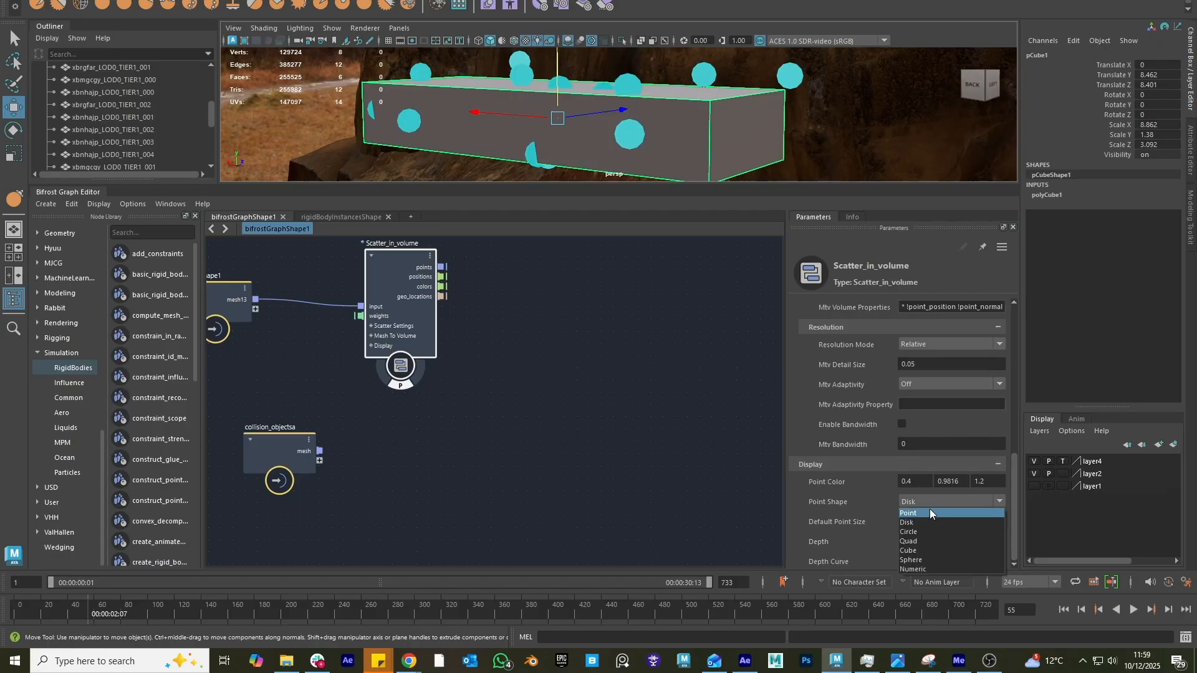
{"action": "left_click", "coordinate": [929, 512]}
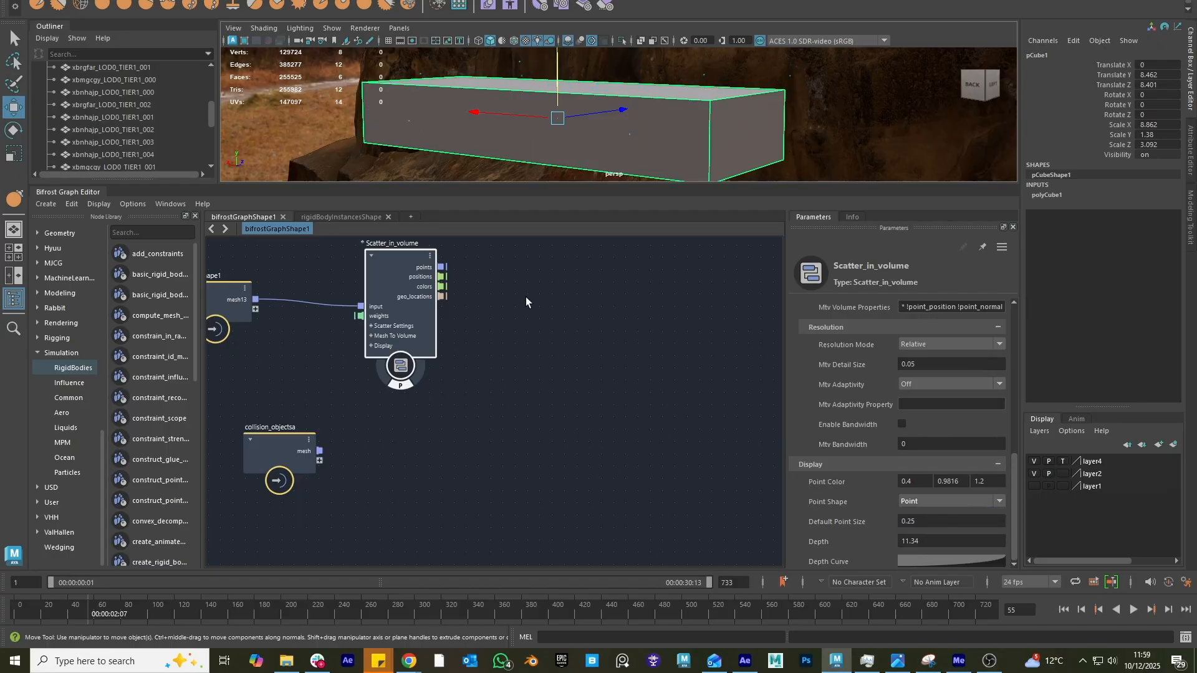
{"action": "left_click_drag", "start_coordinate": [409, 126], "coordinate": [420, 129], "text": "alt"}
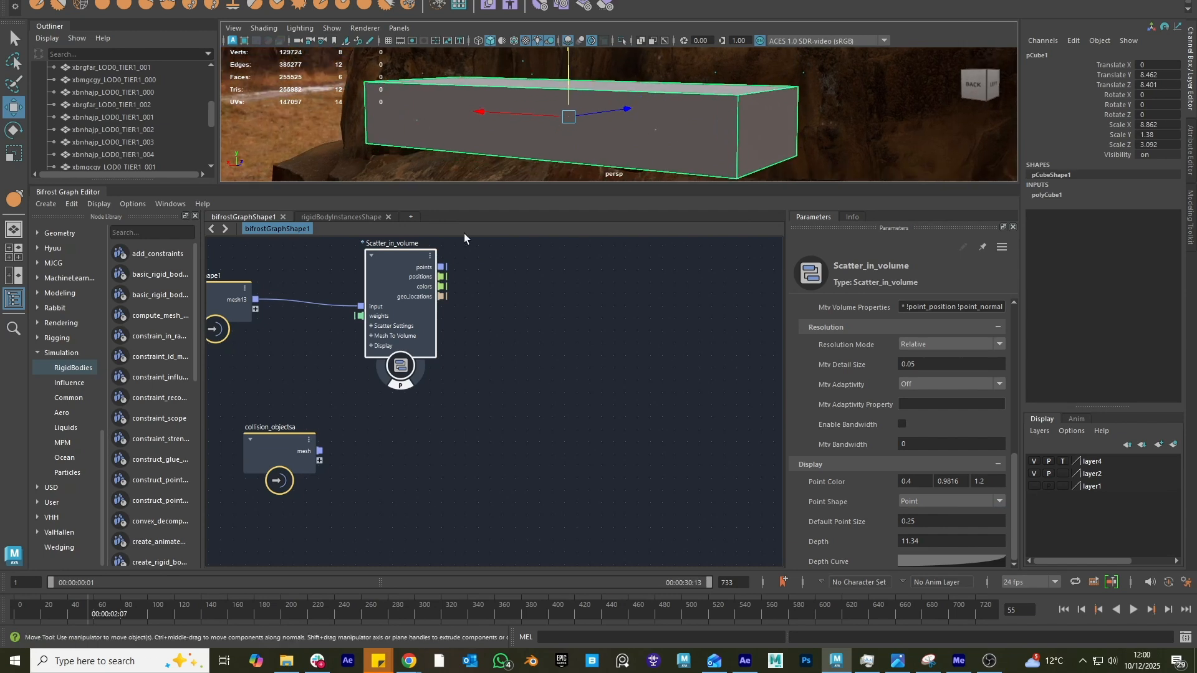
{"action": "left_click", "coordinate": [941, 344]}
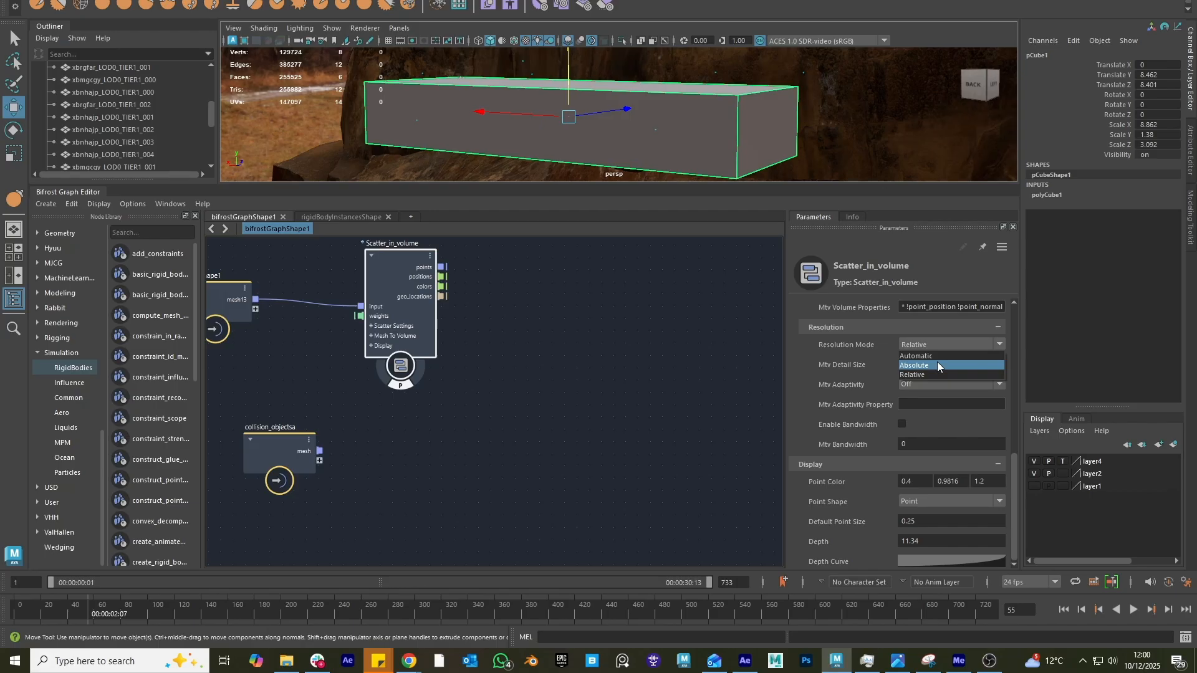
{"action": "left_click", "coordinate": [937, 366]}
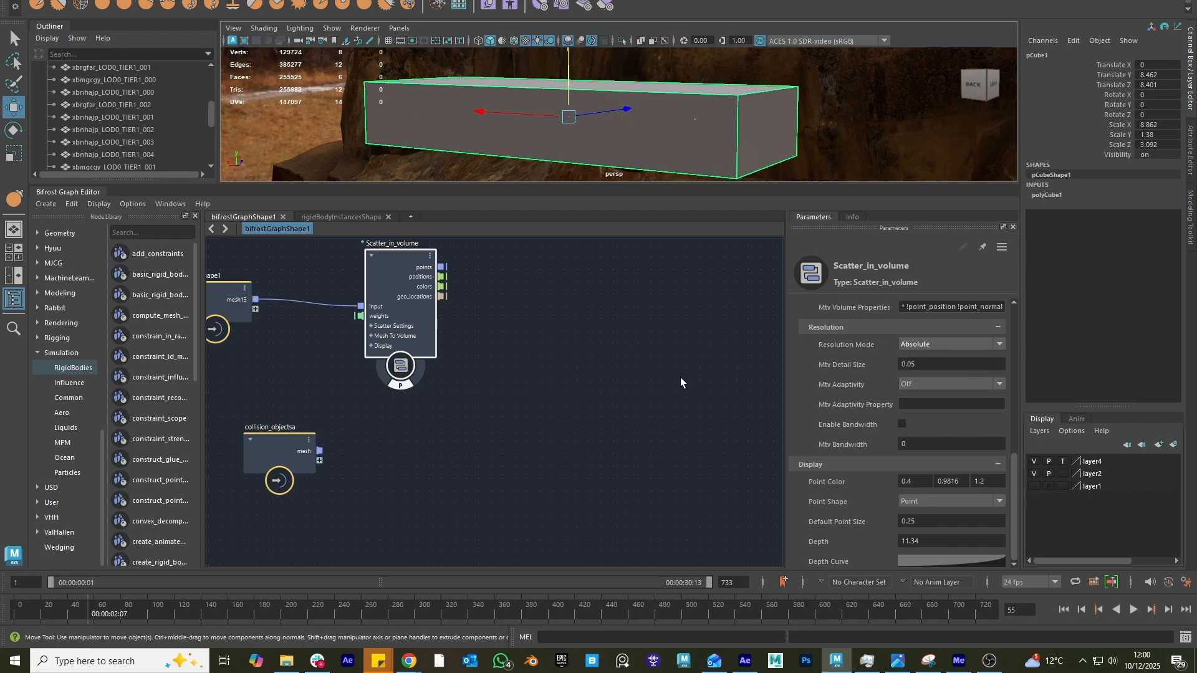
- Put pCube1 on a new display layer and hide that layer
{"action": "left_click", "coordinate": [1173, 445]}
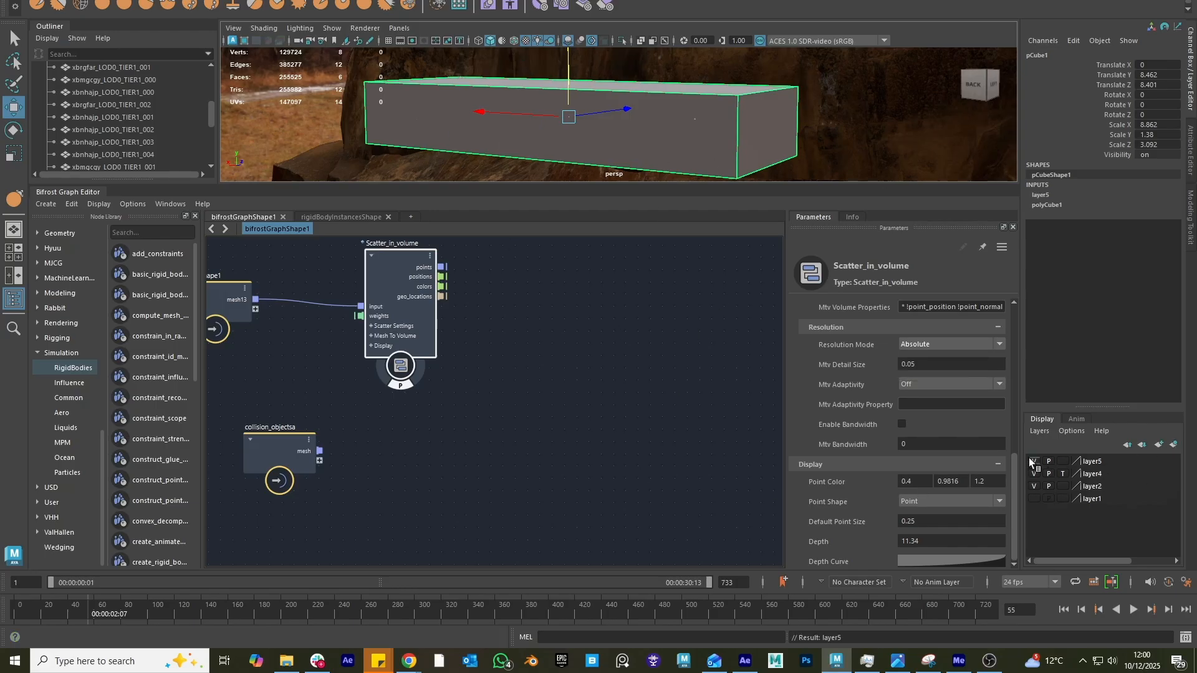
{"action": "left_click", "coordinate": [1034, 462]}
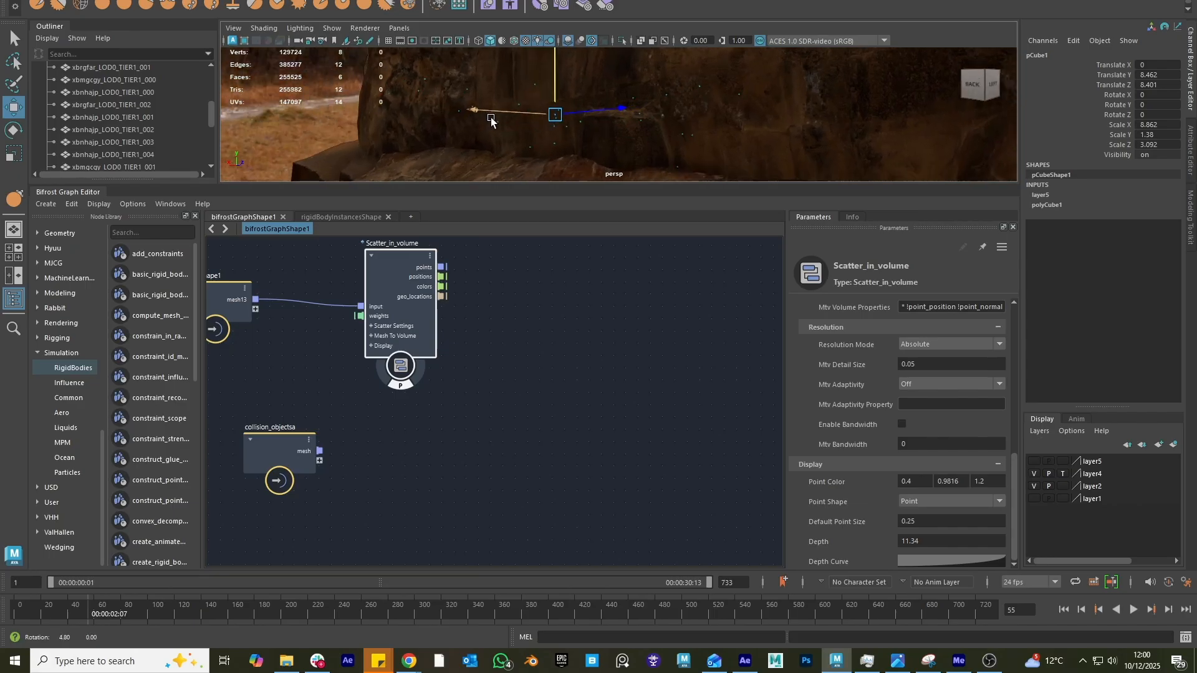
- Raise the Scatter_in_volume Amount to 100 and view the points against the cliff
{"action": "scroll", "coordinate": [948, 376], "scroll_direction": "up", "scroll_amount": 5}
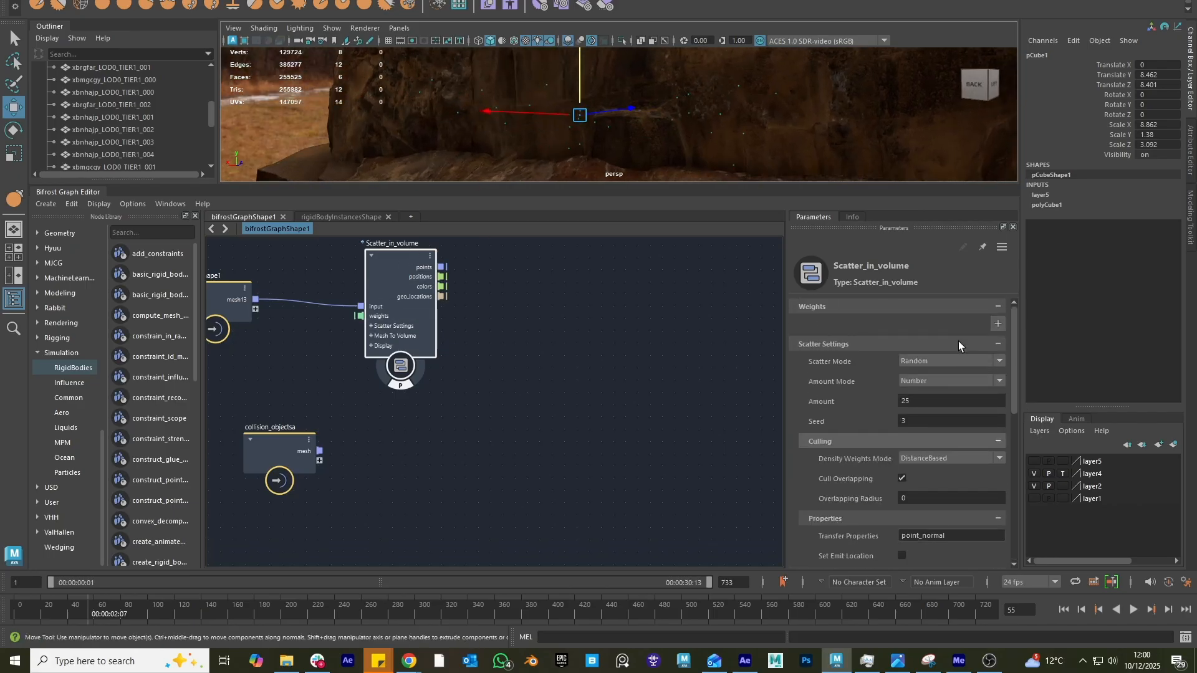
{"action": "left_click", "coordinate": [912, 399]}
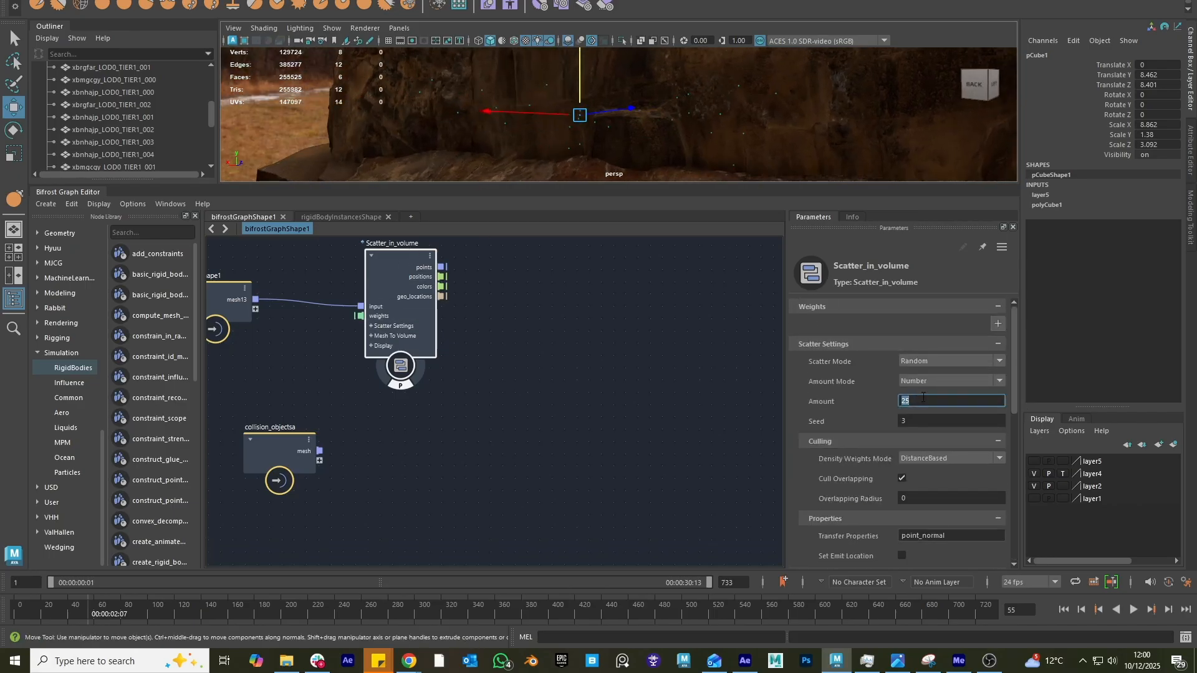
{"action": "type", "text": "100"}
{"action": "key", "text": "Return"}
{"action": "mouse_move", "coordinate": [764, 165]}
{"action": "left_mouse_down", "text": "alt"}
{"action": "mouse_move", "coordinate": [724, 149]}
{"action": "mouse_move", "coordinate": [772, 179]}
{"action": "left_mouse_up", "text": "alt"}
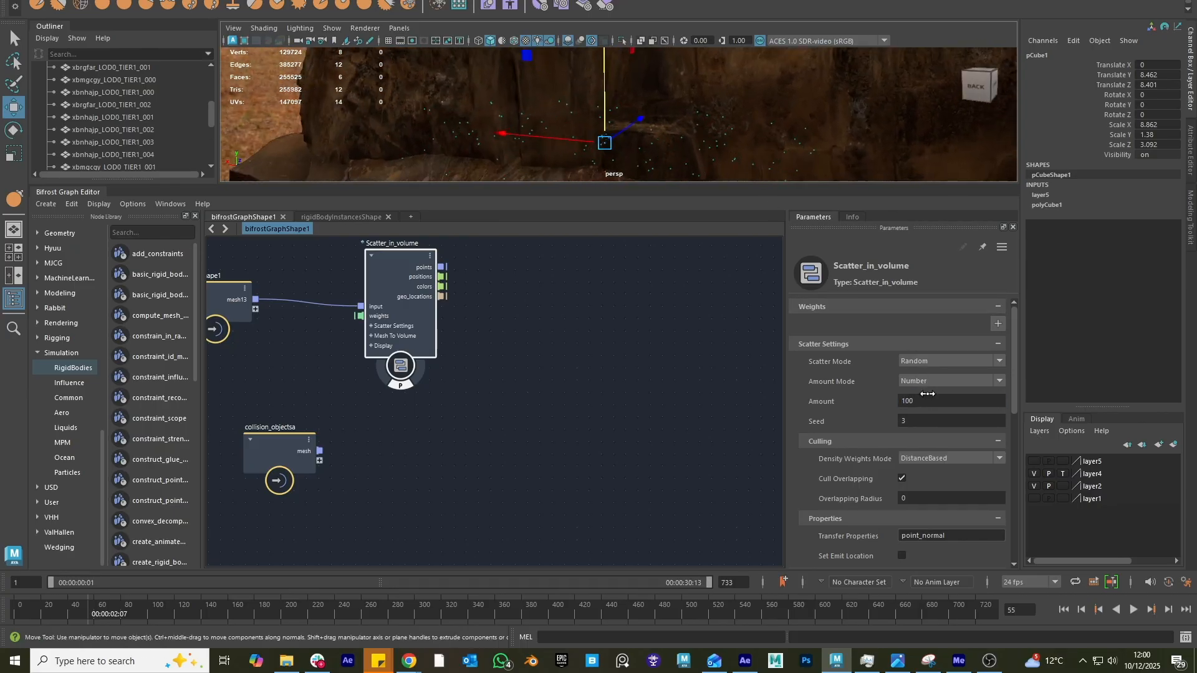
- Test a much denser scatter with an Amount of 5913 and reduce it to 132.9
{"action": "left_click_drag", "start_coordinate": [930, 402], "coordinate": [1177, 391]}
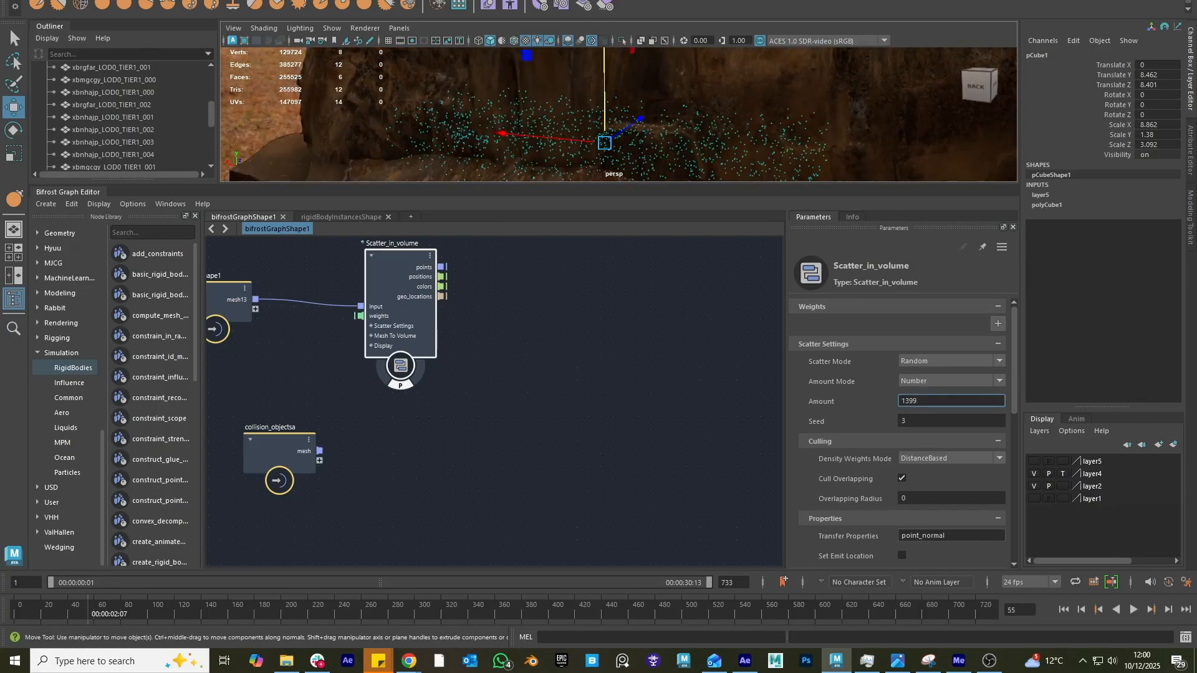
{"action": "left_click_drag", "start_coordinate": [751, 133], "coordinate": [679, 121], "text": "alt"}
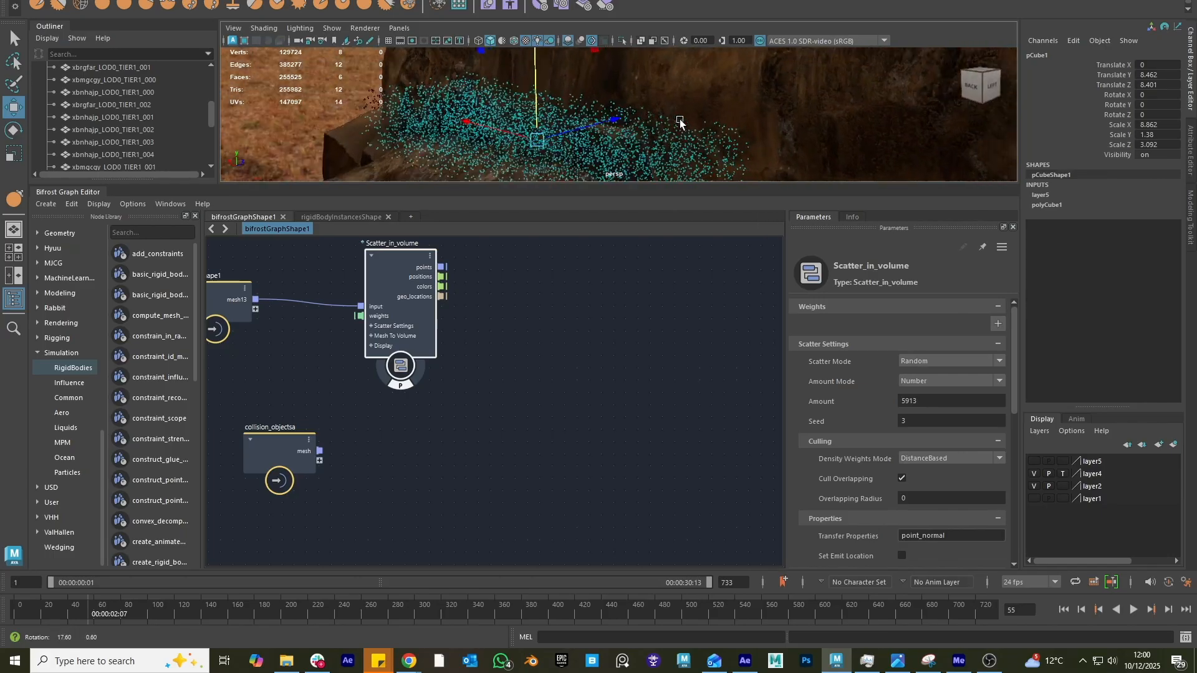
{"action": "right_click_drag", "start_coordinate": [680, 121], "coordinate": [743, 113], "text": "alt"}
{"action": "middle_click_drag", "start_coordinate": [743, 113], "coordinate": [807, 78], "text": "alt"}
{"action": "right_click_drag", "start_coordinate": [807, 78], "coordinate": [628, 150], "text": "alt"}
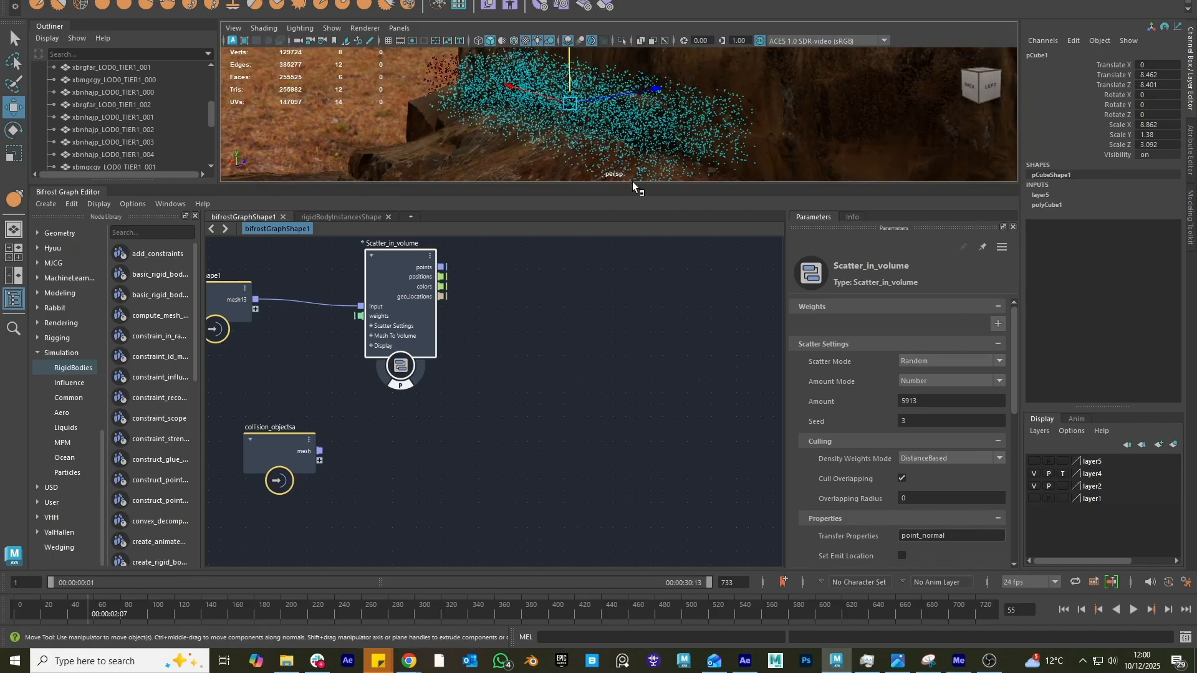
{"action": "left_click_drag", "start_coordinate": [635, 186], "coordinate": [657, 257]}
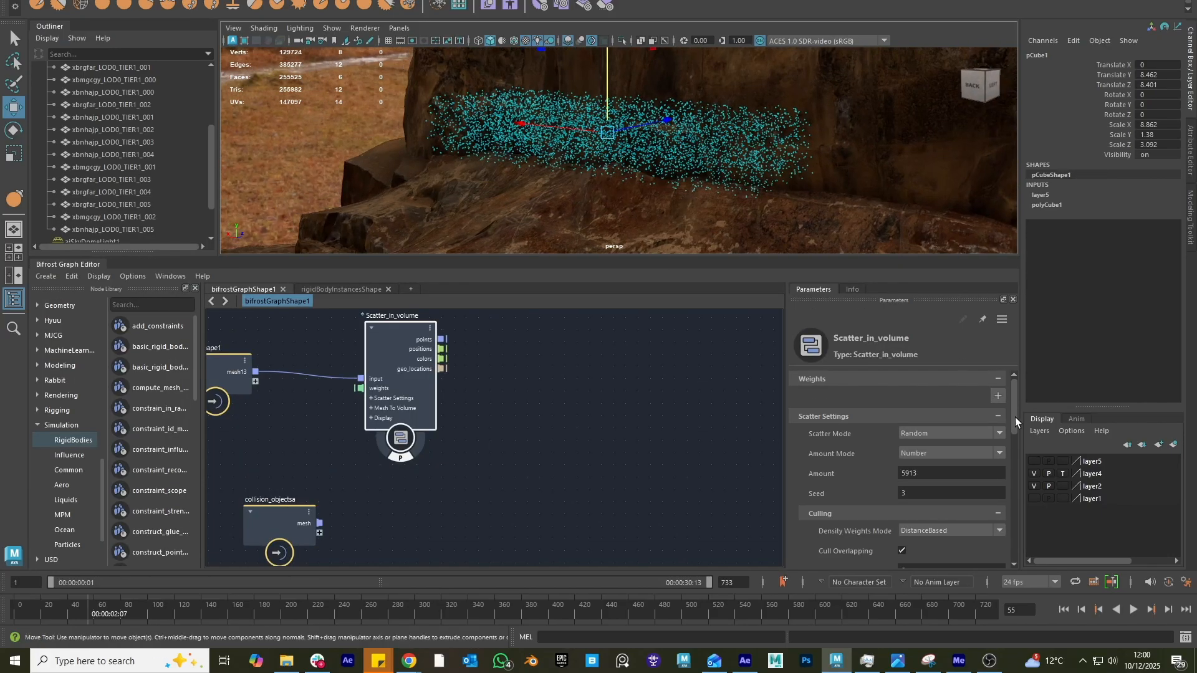
{"action": "left_click_drag", "start_coordinate": [939, 476], "coordinate": [468, 485]}
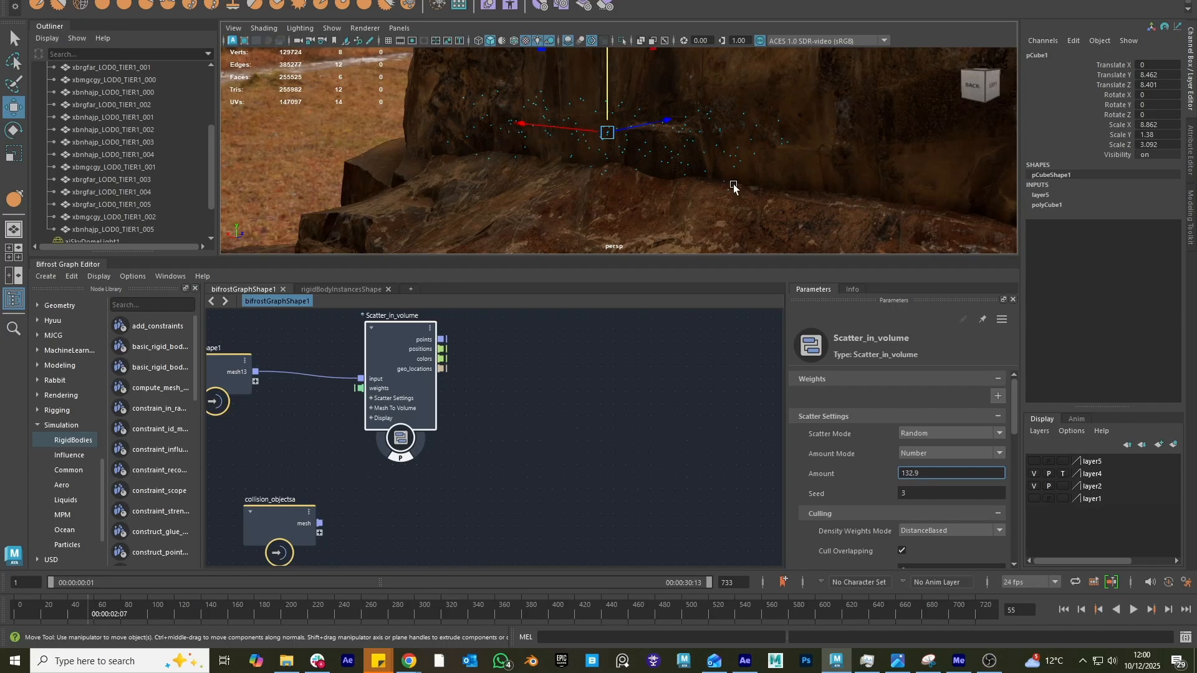
- Search the quarry floor and scene hierarchy for the small sandstone rock used for instancing
{"action": "left_click_drag", "start_coordinate": [733, 188], "coordinate": [549, 144], "text": "alt"}
{"action": "right_click_drag", "start_coordinate": [548, 145], "coordinate": [602, 154], "text": "alt"}
{"action": "left_click_drag", "start_coordinate": [616, 166], "coordinate": [488, 118], "text": "alt"}
{"action": "left_click", "coordinate": [489, 118]}
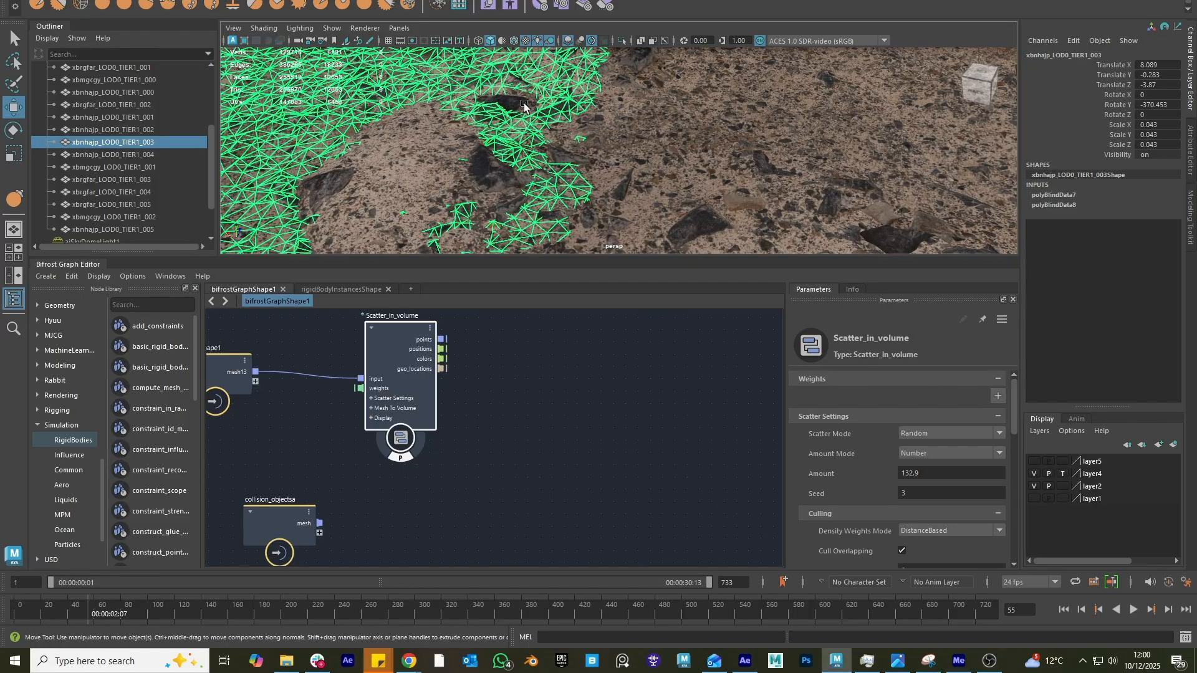
{"action": "left_click", "coordinate": [516, 153]}
{"action": "left_click", "coordinate": [537, 171]}
{"action": "left_click_drag", "start_coordinate": [673, 143], "coordinate": [630, 171], "text": "alt"}
{"action": "right_click_drag", "start_coordinate": [630, 170], "coordinate": [499, 170], "text": "alt"}
{"action": "scroll", "coordinate": [80, 148], "scroll_direction": "up", "scroll_amount": 4}
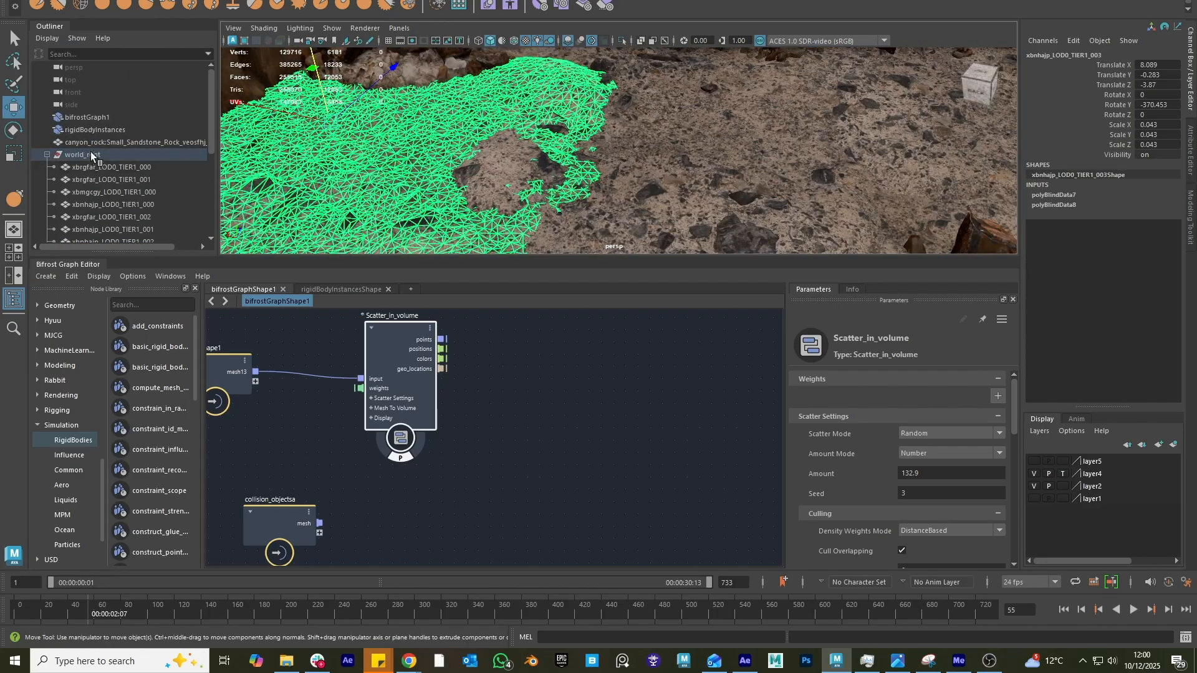
- Bring the canyon_rock Small_Sandstone_Rock mesh into bifrostGraphShape1 as an input node near collision_objectsa
{"action": "left_click", "coordinate": [190, 143]}
{"action": "left_click_drag", "start_coordinate": [669, 142], "coordinate": [642, 166], "text": "alt"}
{"action": "right_click_drag", "start_coordinate": [642, 166], "coordinate": [640, 176], "text": "alt"}
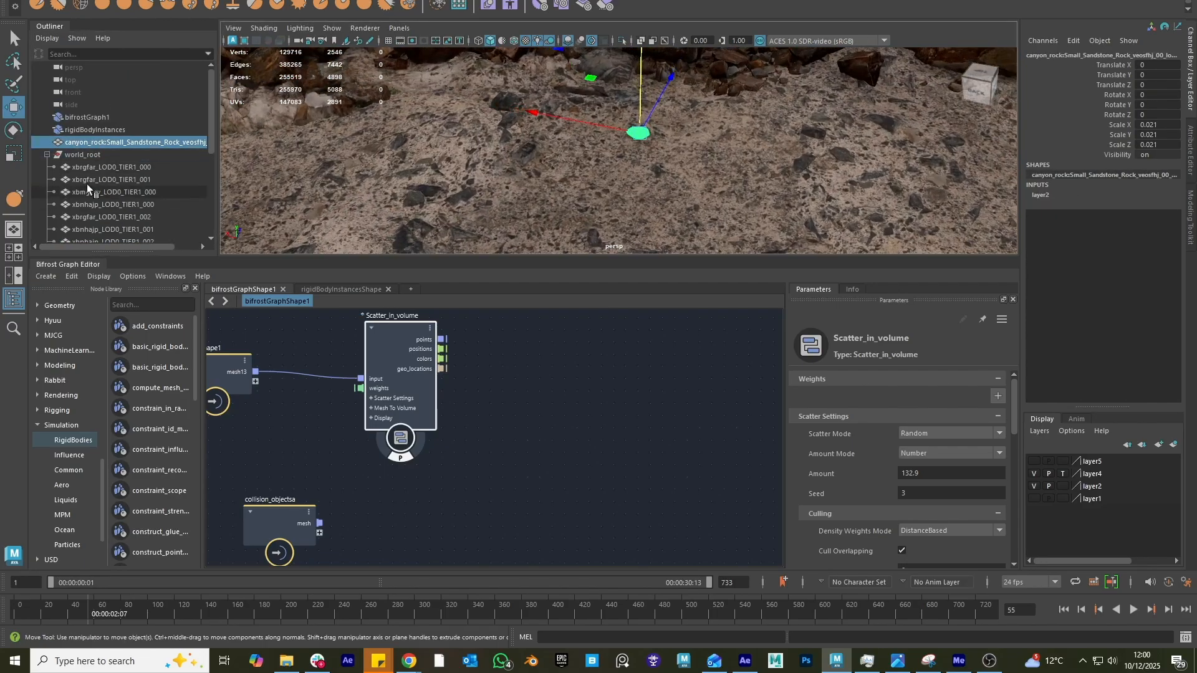
{"action": "scroll", "coordinate": [159, 165], "scroll_direction": "down", "scroll_amount": 4}
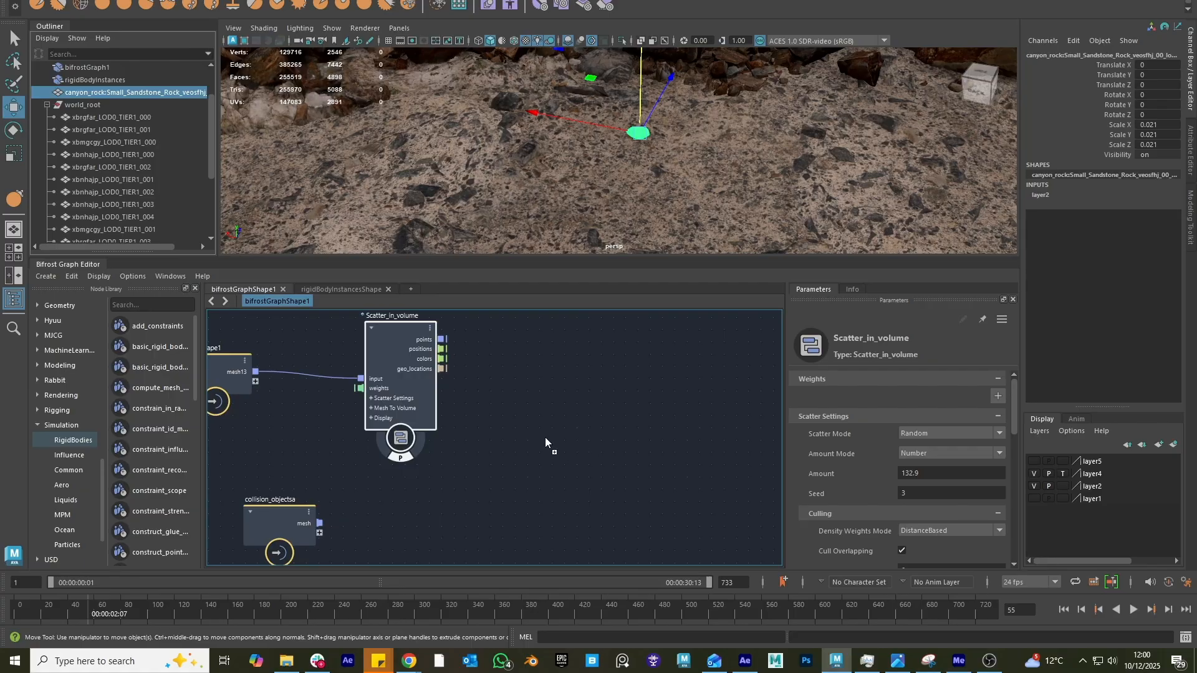
{"action": "left_click_drag", "start_coordinate": [546, 443], "coordinate": [429, 518]}
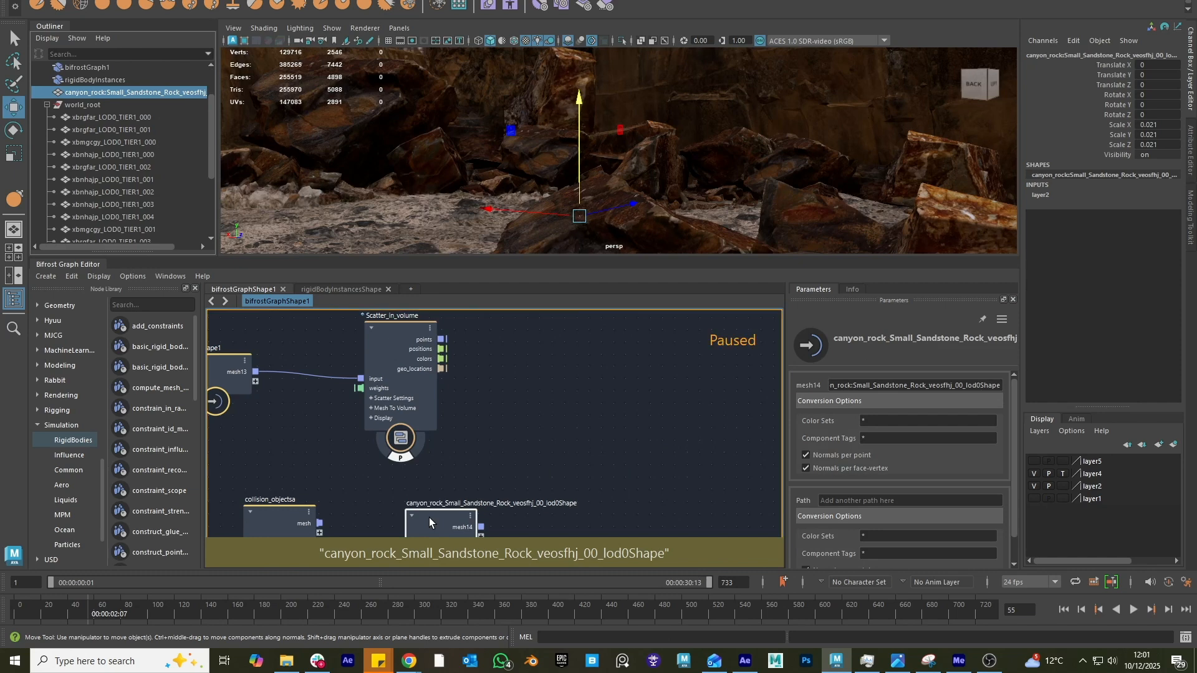
- Rearrange the graph by moving collision_objectsa well away from the other inputs and placing the canyon_rock node below Scatter_in_volume
{"action": "scroll", "coordinate": [429, 517], "scroll_direction": "up", "scroll_amount": 1}
{"action": "scroll", "coordinate": [593, 441], "scroll_direction": "down", "scroll_amount": 1}
{"action": "left_click_drag", "start_coordinate": [288, 506], "coordinate": [776, 526]}
{"action": "scroll", "coordinate": [565, 416], "scroll_direction": "down", "scroll_amount": 2}
{"action": "left_click_drag", "start_coordinate": [467, 377], "coordinate": [511, 342]}
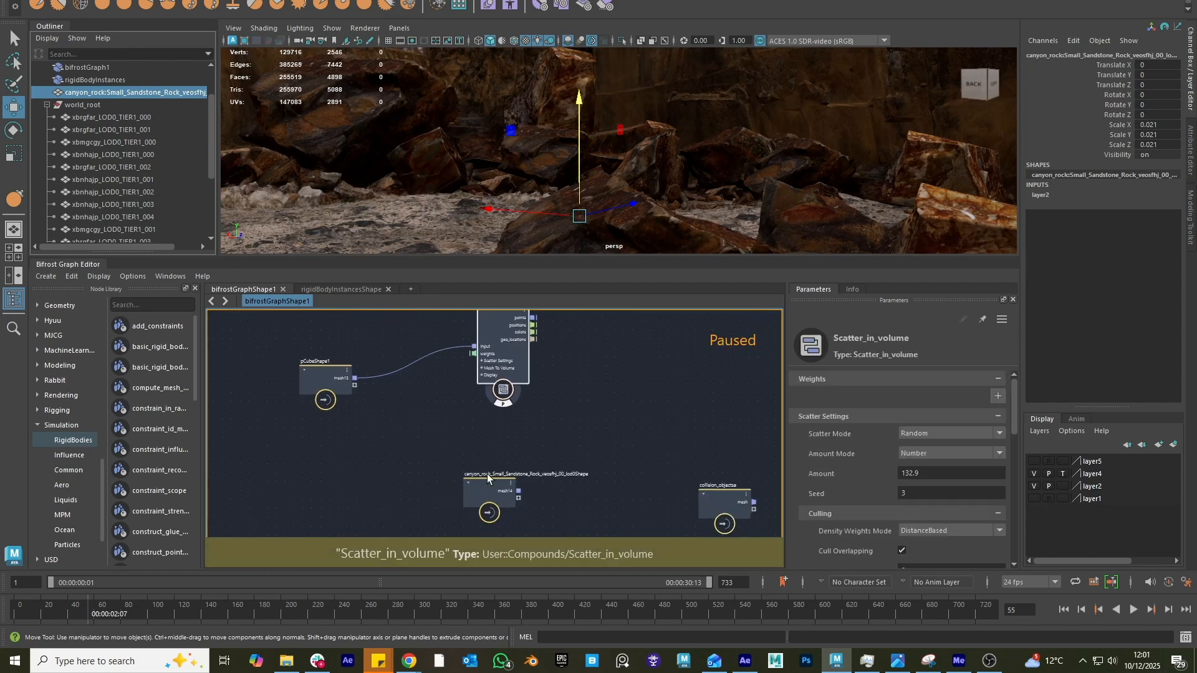
{"action": "left_click_drag", "start_coordinate": [505, 483], "coordinate": [459, 487]}
{"action": "middle_click_drag", "start_coordinate": [602, 428], "coordinate": [508, 430]}
{"action": "left_click_drag", "start_coordinate": [399, 332], "coordinate": [347, 338]}
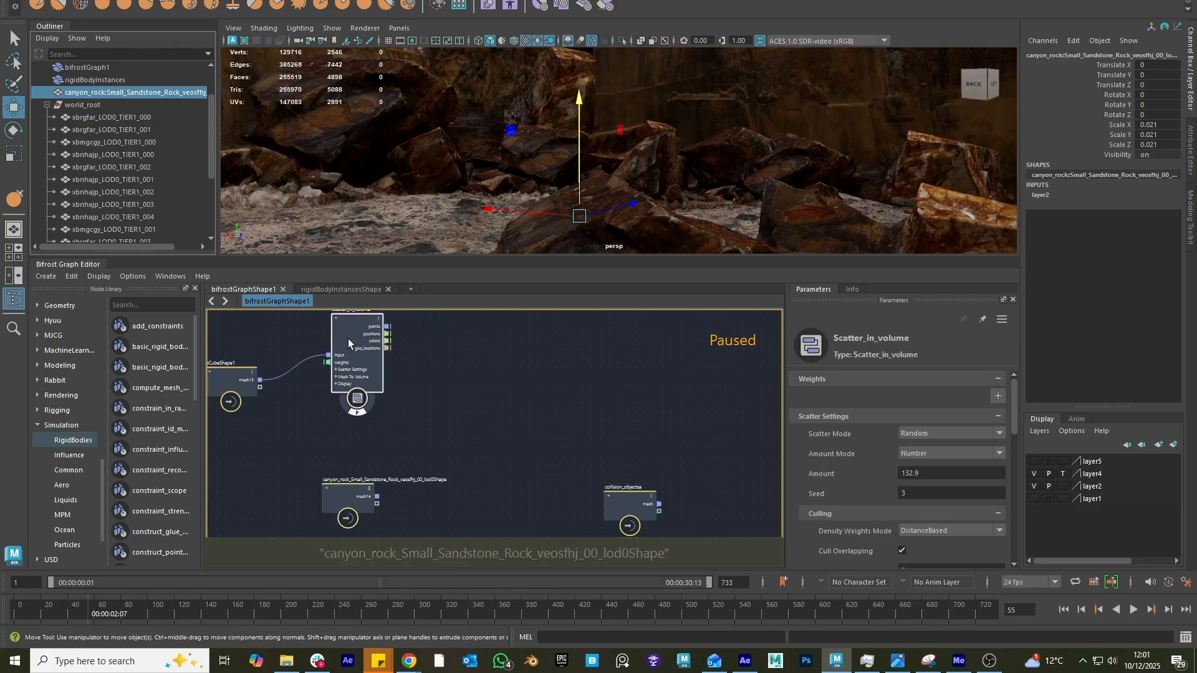
{"action": "left_click_drag", "start_coordinate": [354, 496], "coordinate": [337, 491]}
{"action": "middle_click_drag", "start_coordinate": [488, 403], "coordinate": [489, 460]}
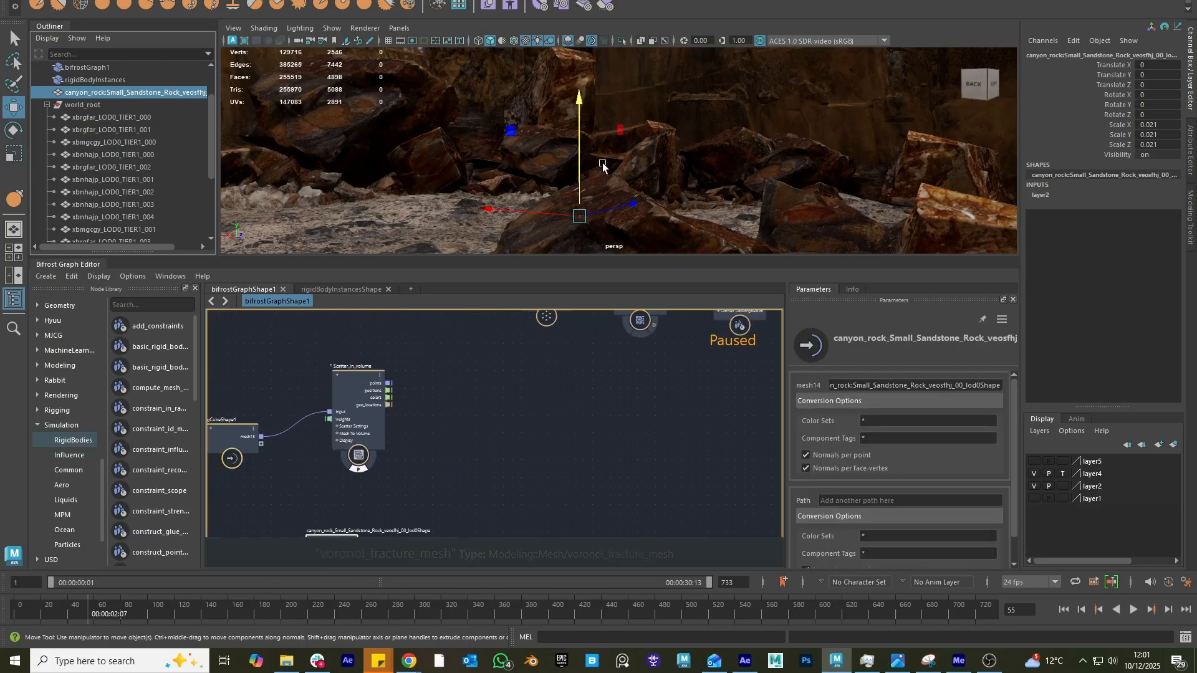
{"action": "middle_click_drag", "start_coordinate": [672, 84], "coordinate": [690, 176], "text": "alt"}
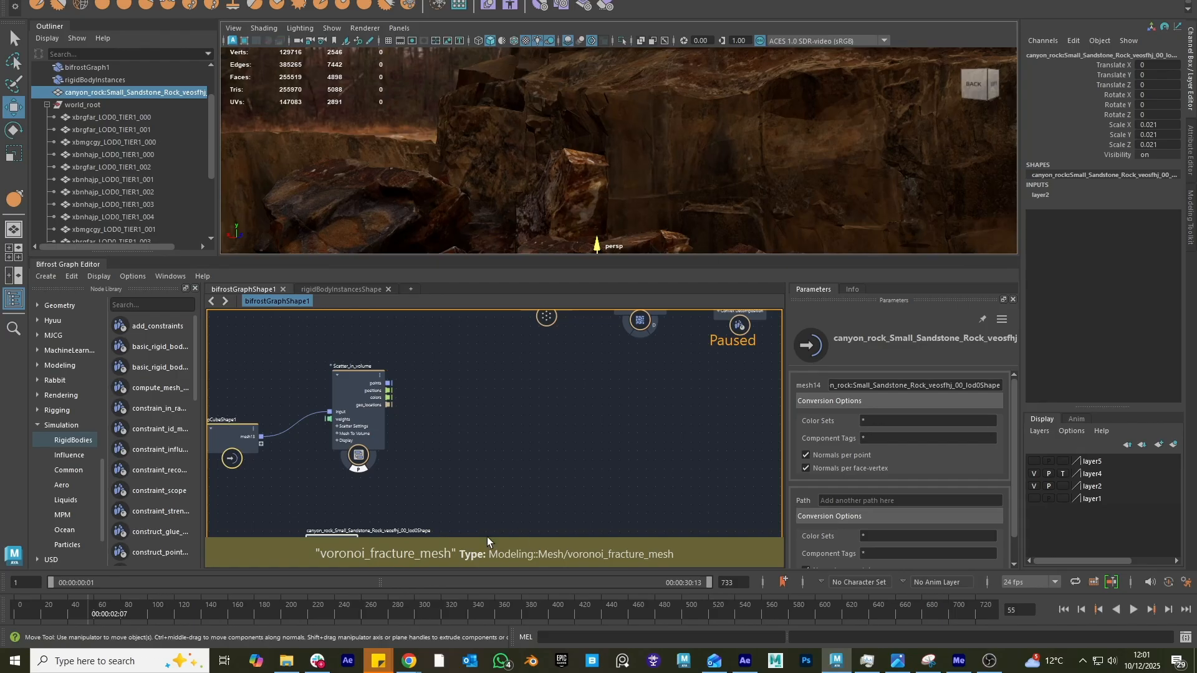
{"action": "middle_click_drag", "start_coordinate": [481, 483], "coordinate": [490, 435]}
{"action": "left_click_drag", "start_coordinate": [333, 503], "coordinate": [349, 492]}
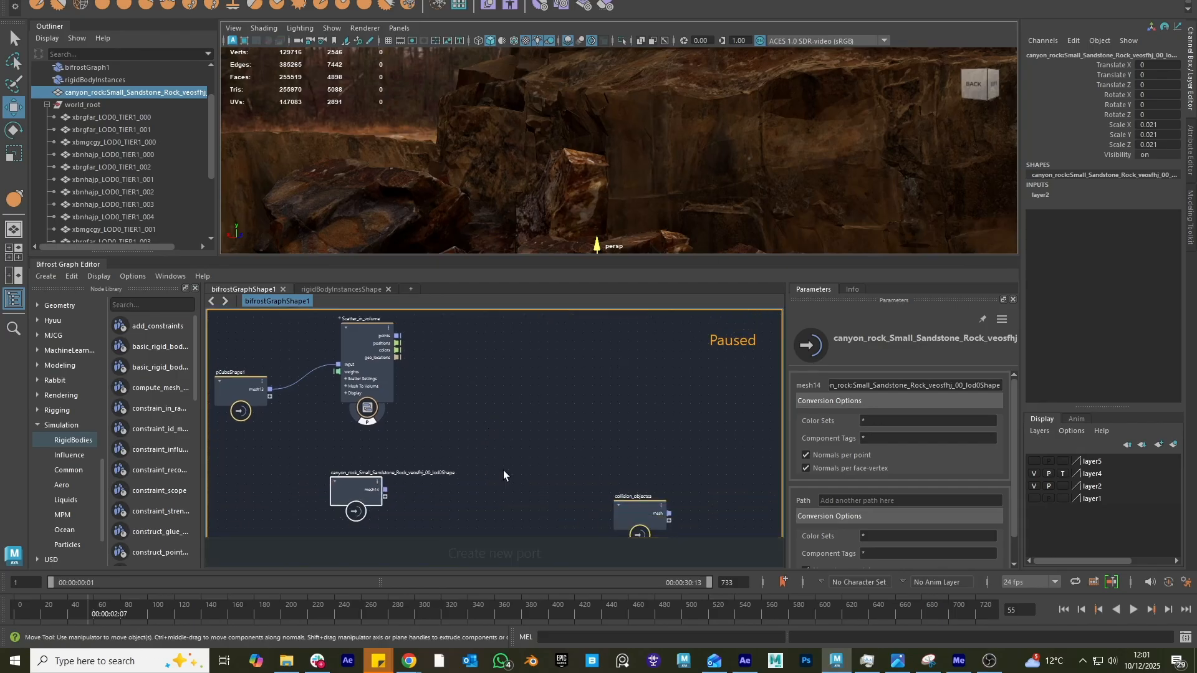
- Add a create_instances node and place it beside Scatter_in_volume, level with its outputs
{"action": "key", "text": "Tab"}
{"action": "type", "text": "ins"}
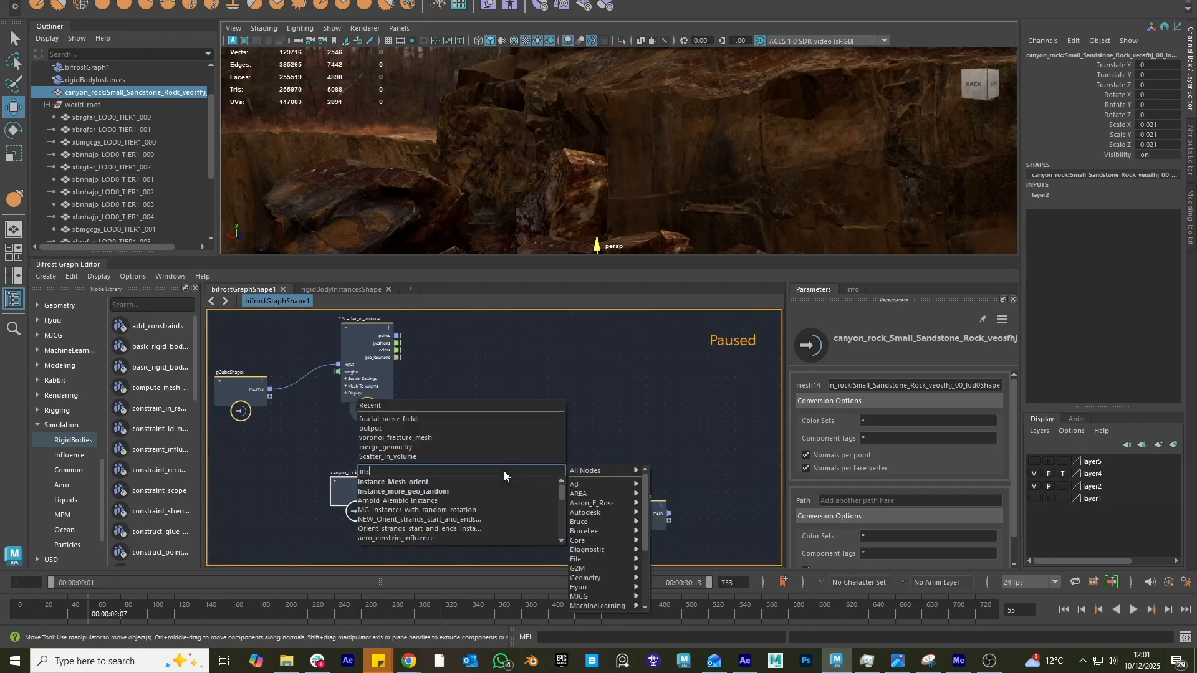
{"action": "type", "text": "tance"}
{"action": "scroll", "coordinate": [504, 493], "scroll_direction": "down", "scroll_amount": 2}
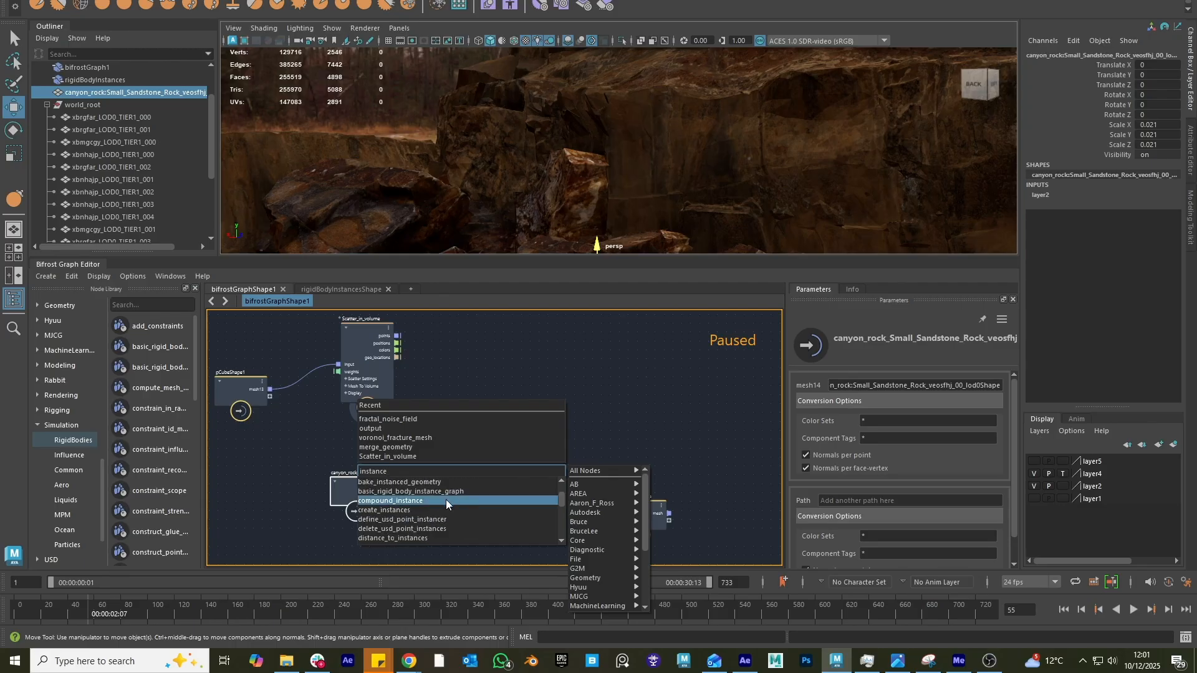
{"action": "left_click", "coordinate": [440, 510]}
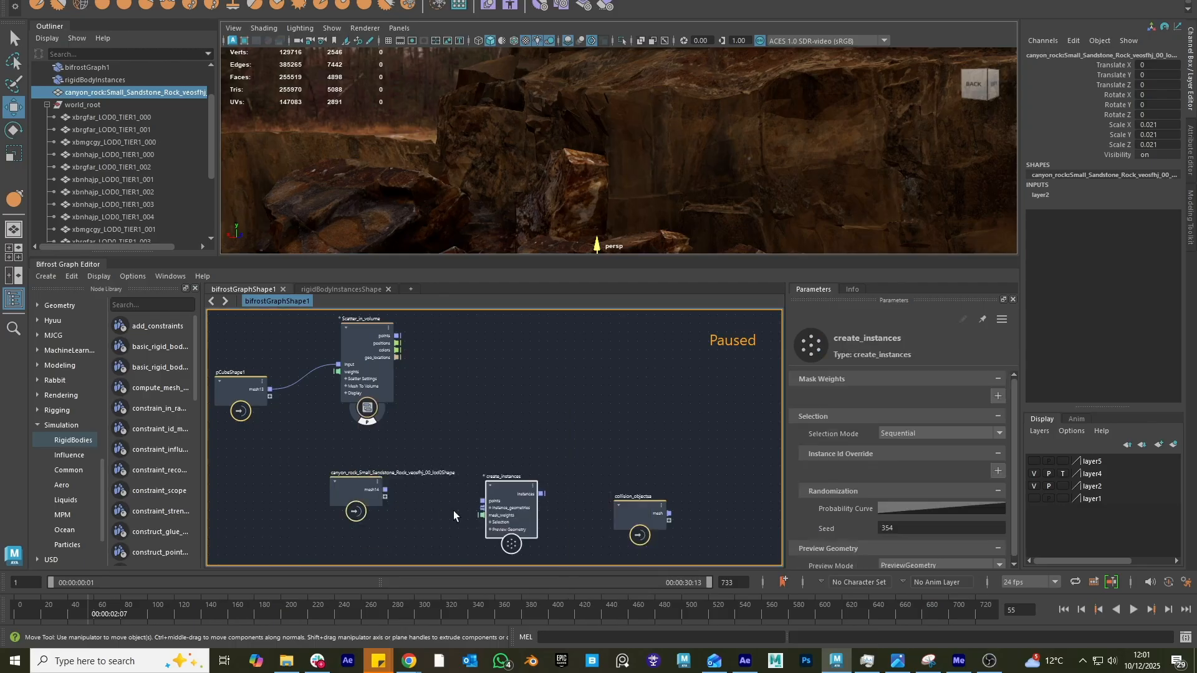
{"action": "left_click_drag", "start_coordinate": [499, 491], "coordinate": [519, 356]}
{"action": "scroll", "coordinate": [463, 407], "scroll_direction": "up", "scroll_amount": 1}
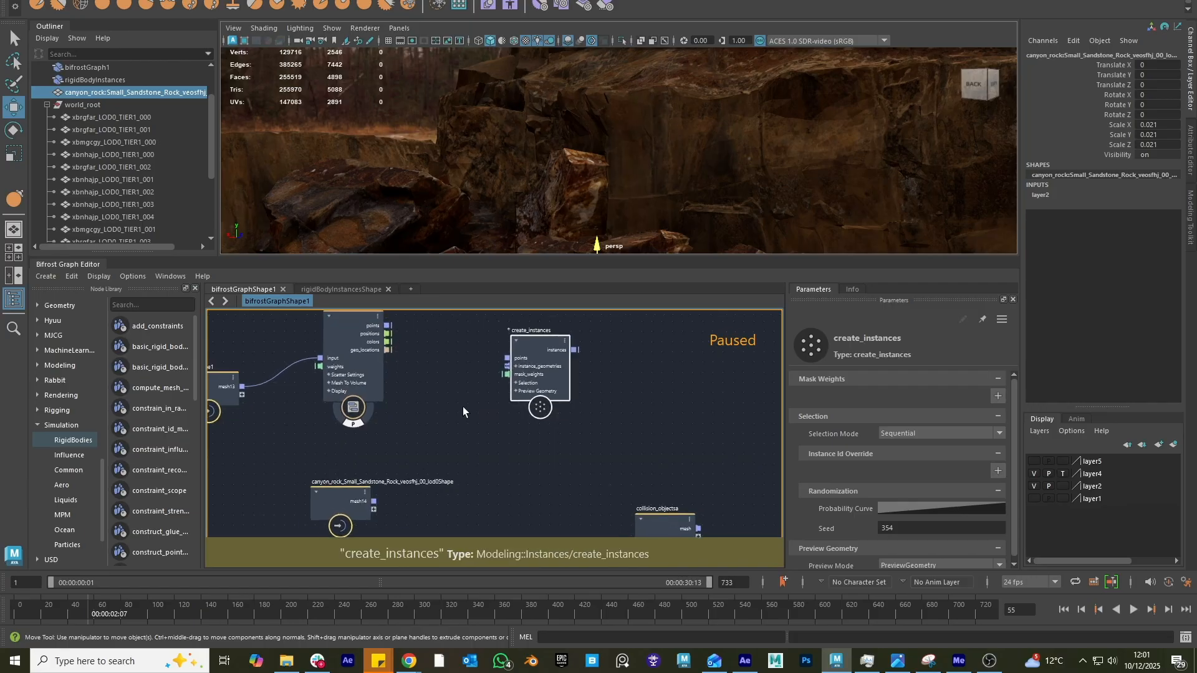
- Connect Scatter_in_volume's points to create_instances' points input and the canyon_rock mesh to its instance_geometries input
{"action": "scroll", "coordinate": [462, 406], "scroll_direction": "up", "scroll_amount": 1}
{"action": "middle_click_drag", "start_coordinate": [459, 397], "coordinate": [473, 415], "text": "alt"}
{"action": "left_click_drag", "start_coordinate": [566, 355], "coordinate": [566, 357]}
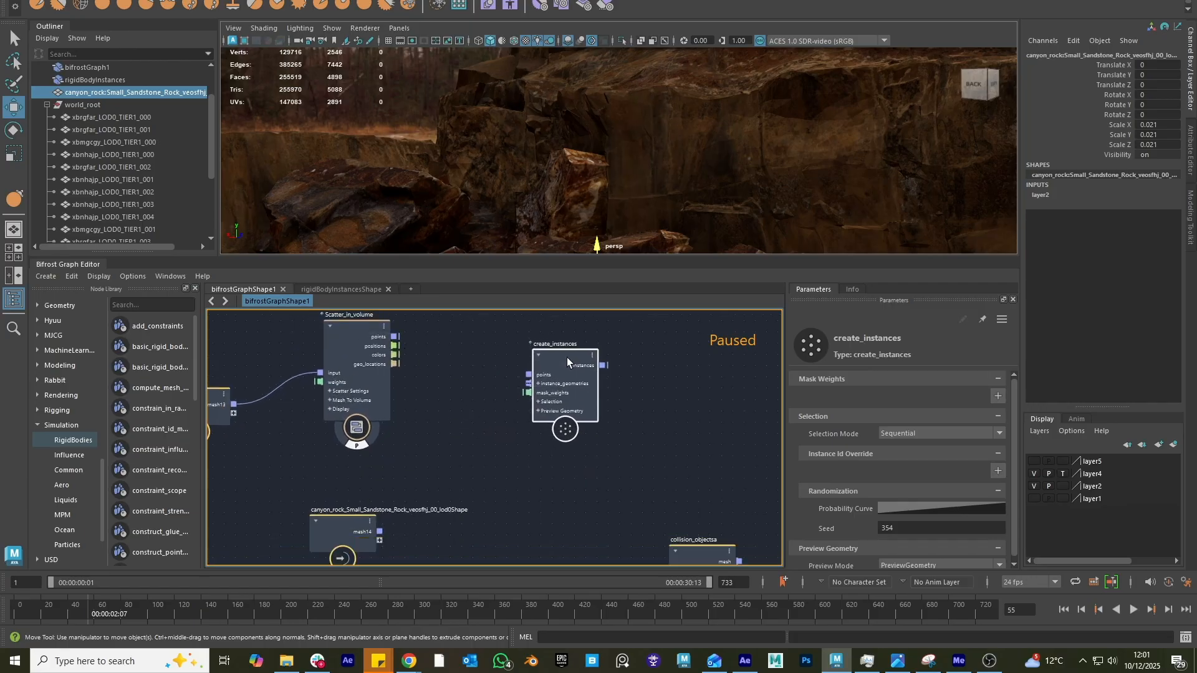
{"action": "left_click_drag", "start_coordinate": [394, 337], "coordinate": [528, 375]}
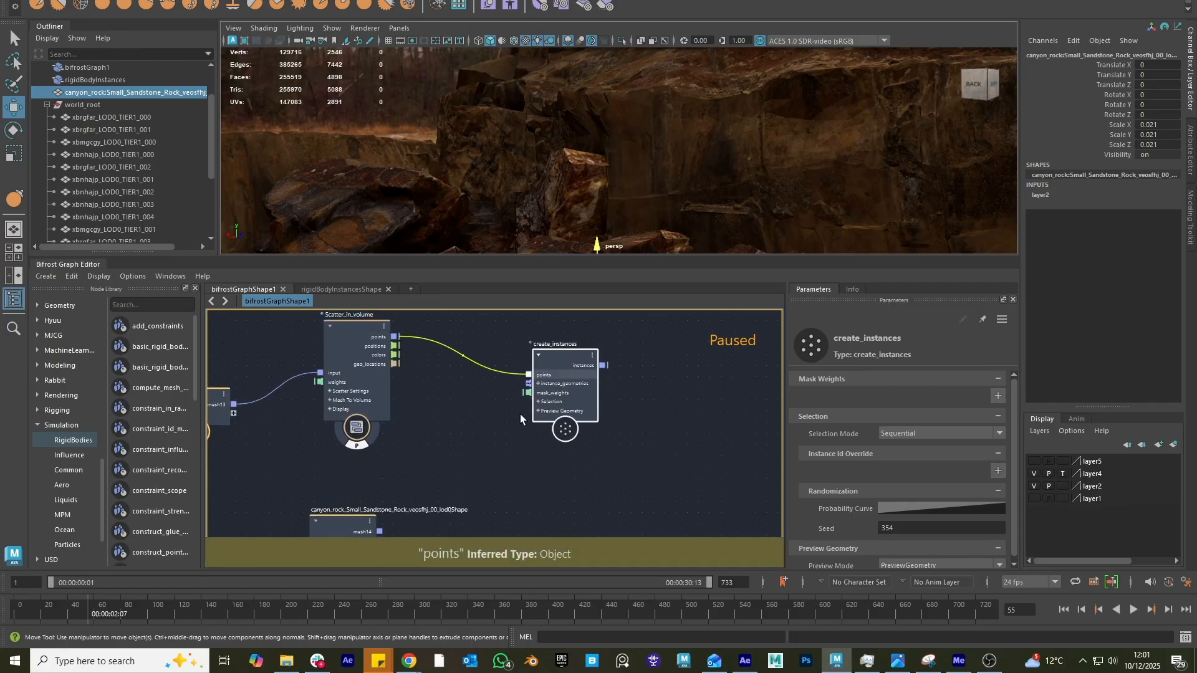
{"action": "left_click_drag", "start_coordinate": [378, 532], "coordinate": [541, 385]}
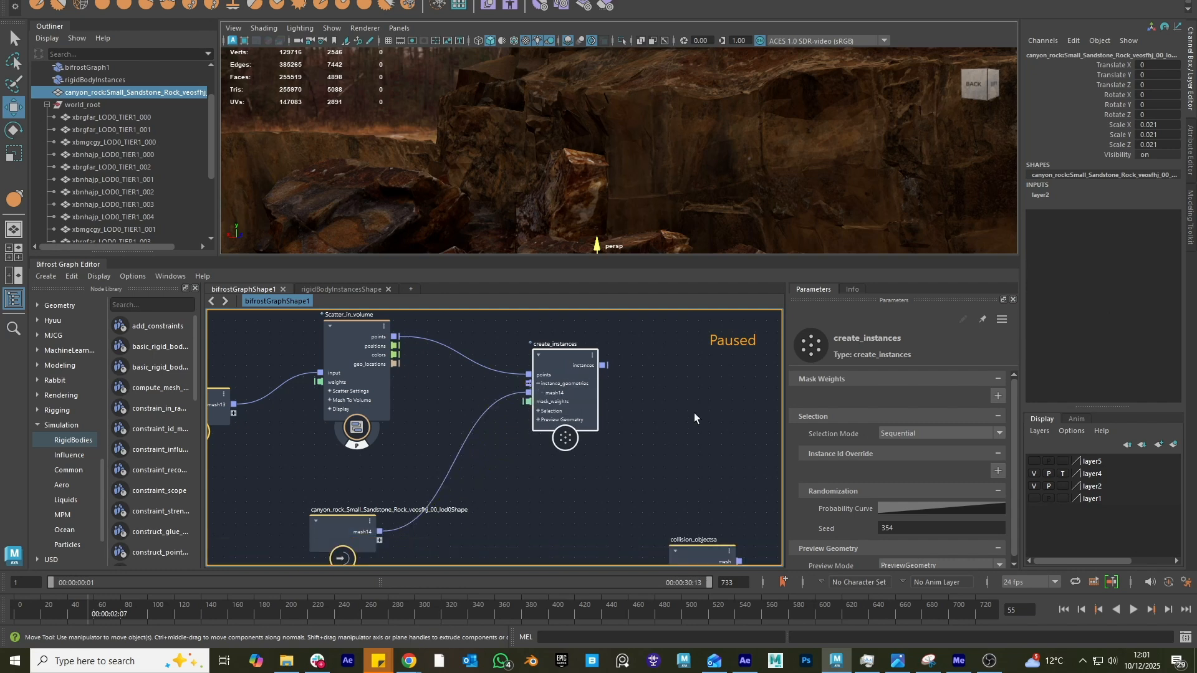
- Add an output node, connect create_instances' instances to it, and align create_instances between Scatter_in_volume and the output
{"action": "key", "text": "Tab"}
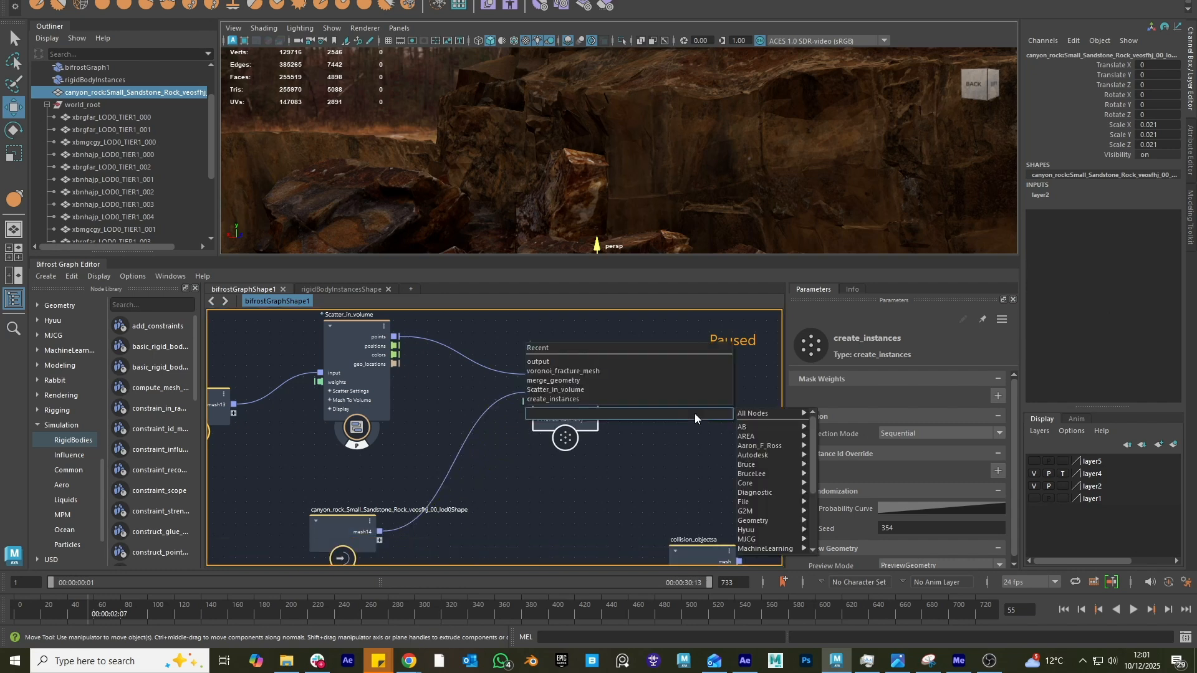
{"action": "type", "text": "out"}
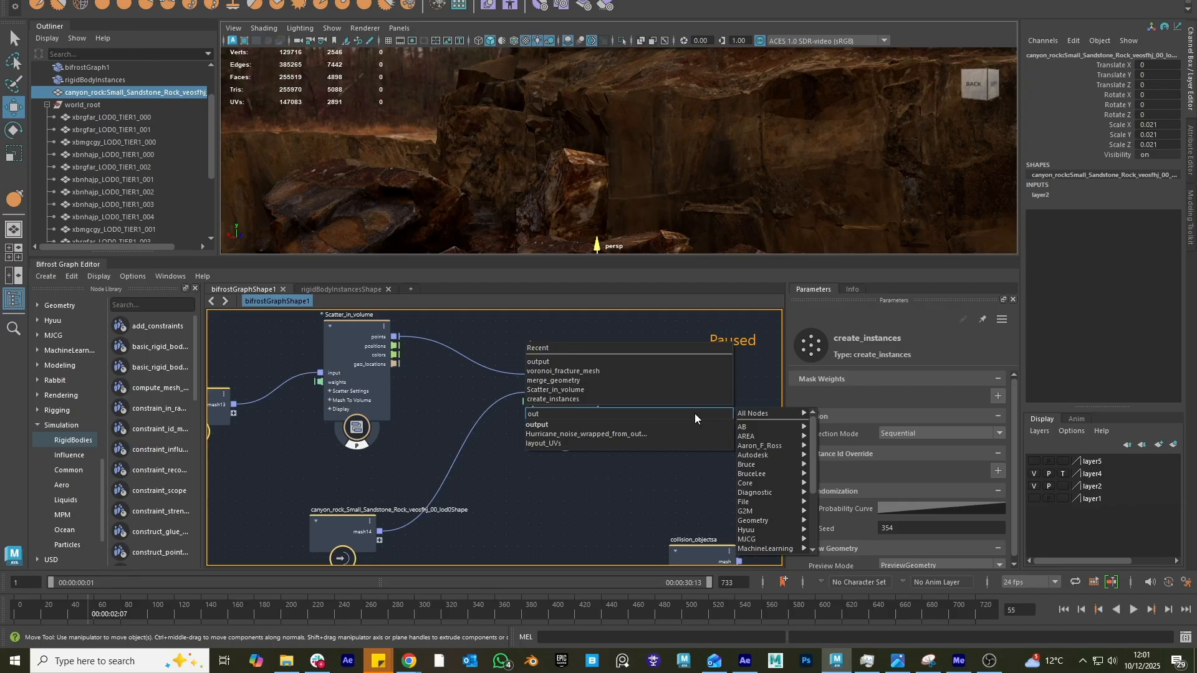
{"action": "key", "text": "Return"}
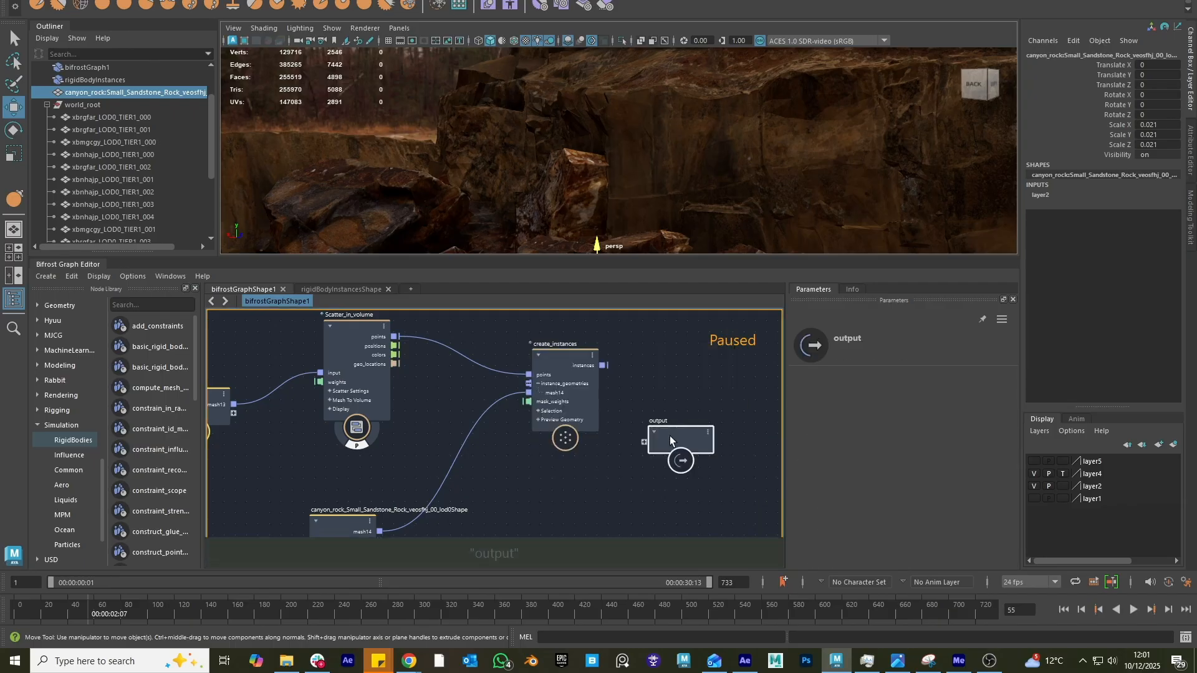
{"action": "left_click_drag", "start_coordinate": [669, 436], "coordinate": [705, 338]}
{"action": "left_click_drag", "start_coordinate": [603, 366], "coordinate": [681, 344]}
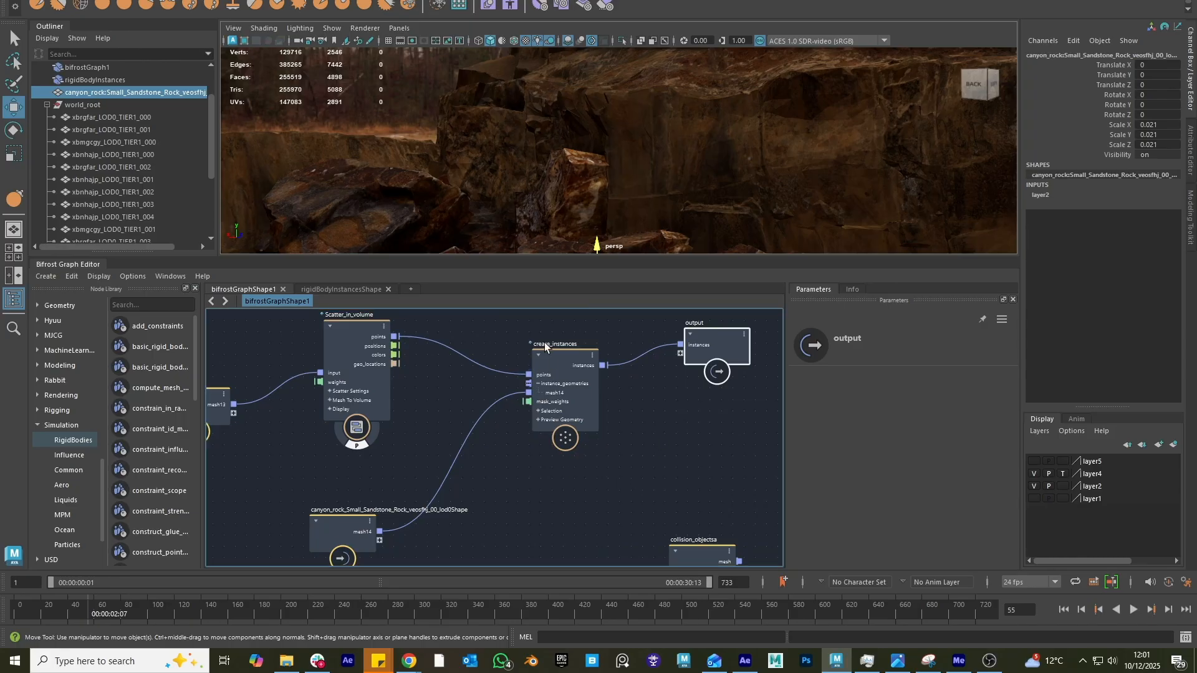
{"action": "left_click_drag", "start_coordinate": [544, 342], "coordinate": [536, 313]}
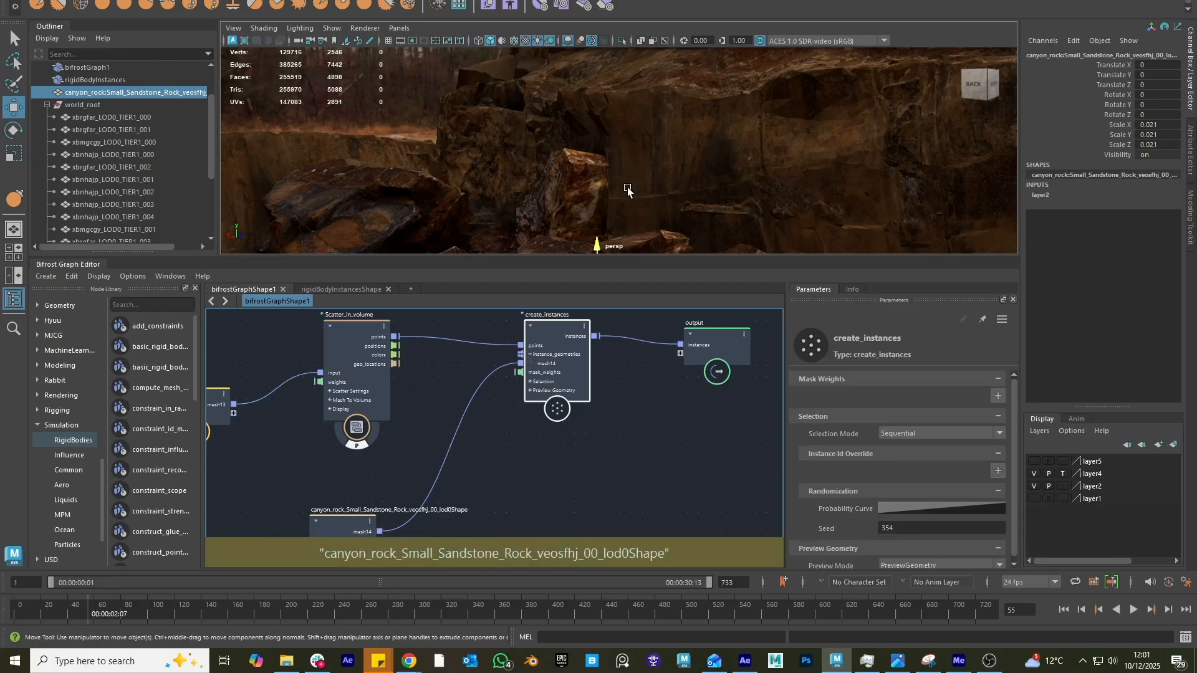
- Examine the size and distribution of the instanced rocks against the quarry wall
{"action": "left_click_drag", "start_coordinate": [626, 180], "coordinate": [642, 200], "text": "alt"}
{"action": "right_click_drag", "start_coordinate": [642, 199], "coordinate": [812, 215], "text": "alt"}
{"action": "middle_click_drag", "start_coordinate": [812, 216], "coordinate": [601, 223], "text": "alt"}
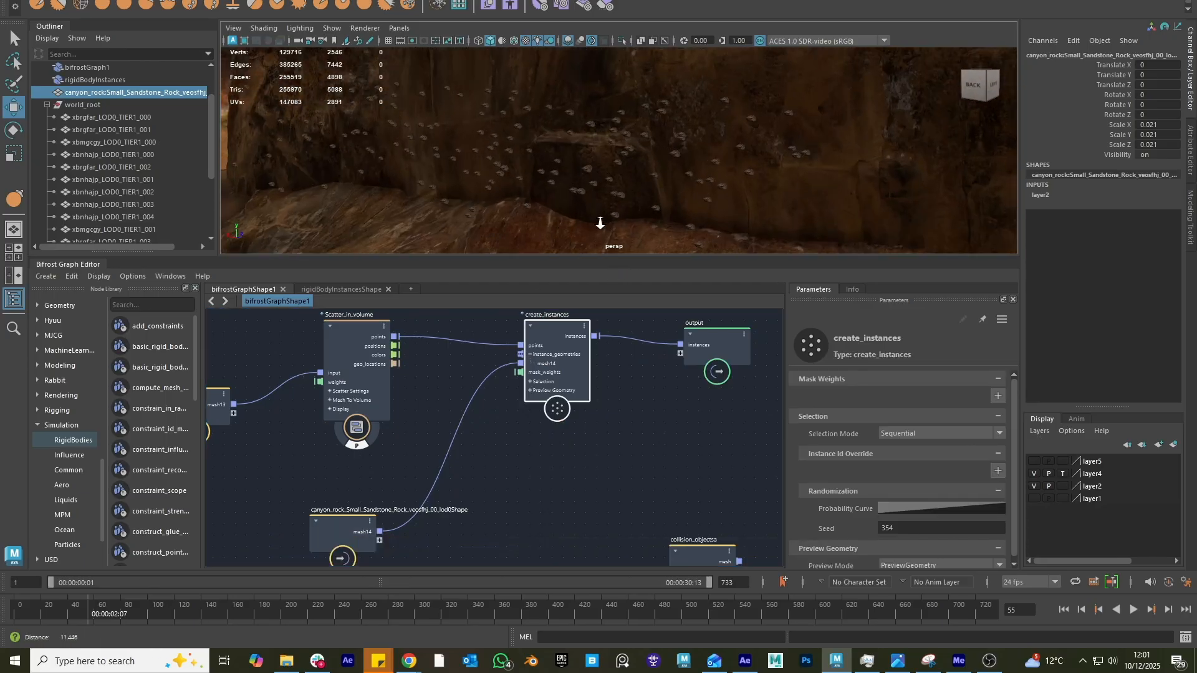
{"action": "left_click_drag", "start_coordinate": [601, 224], "coordinate": [686, 216], "text": "alt"}
{"action": "right_click_drag", "start_coordinate": [687, 216], "coordinate": [650, 191], "text": "alt"}
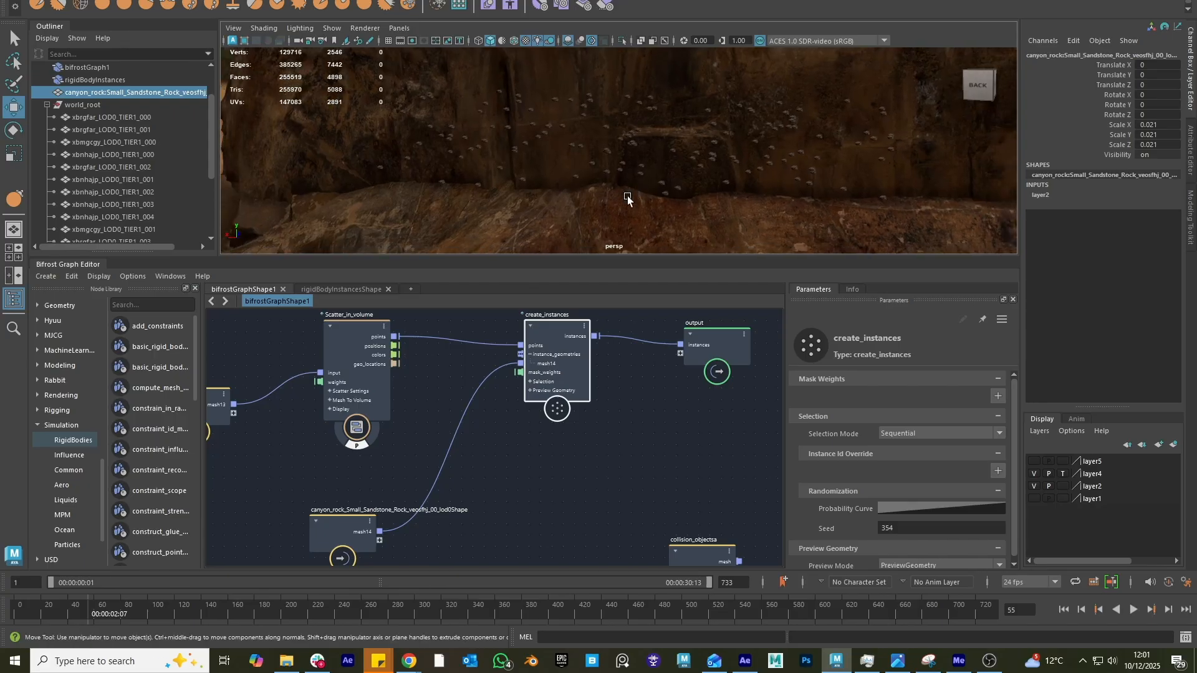
{"action": "left_click", "coordinate": [117, 93]}
{"action": "key", "text": "f"}
{"action": "left_click_drag", "start_coordinate": [625, 214], "coordinate": [593, 172], "text": "alt"}
{"action": "right_click_drag", "start_coordinate": [594, 172], "coordinate": [597, 219], "text": "alt"}
{"action": "middle_click_drag", "start_coordinate": [597, 218], "coordinate": [609, 114], "text": "alt"}
{"action": "right_click_drag", "start_coordinate": [610, 114], "coordinate": [630, 195], "text": "alt"}
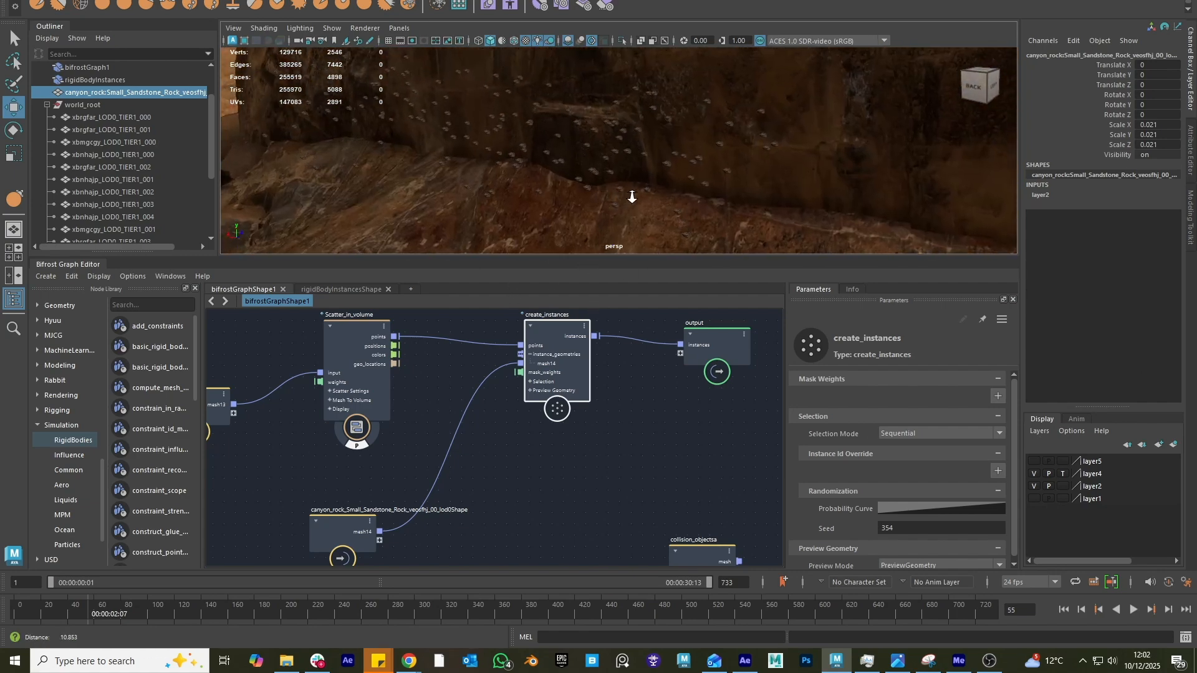
- Set the Default Point Size of Scatter_in_volume to 1
{"action": "mouse_move", "coordinate": [354, 342]}
{"action": "left_mouse_down"}
{"action": "mouse_move", "coordinate": [339, 333]}
{"action": "mouse_move", "coordinate": [352, 348]}
{"action": "left_mouse_up"}
{"action": "scroll", "coordinate": [857, 473], "scroll_direction": "down", "scroll_amount": 6}
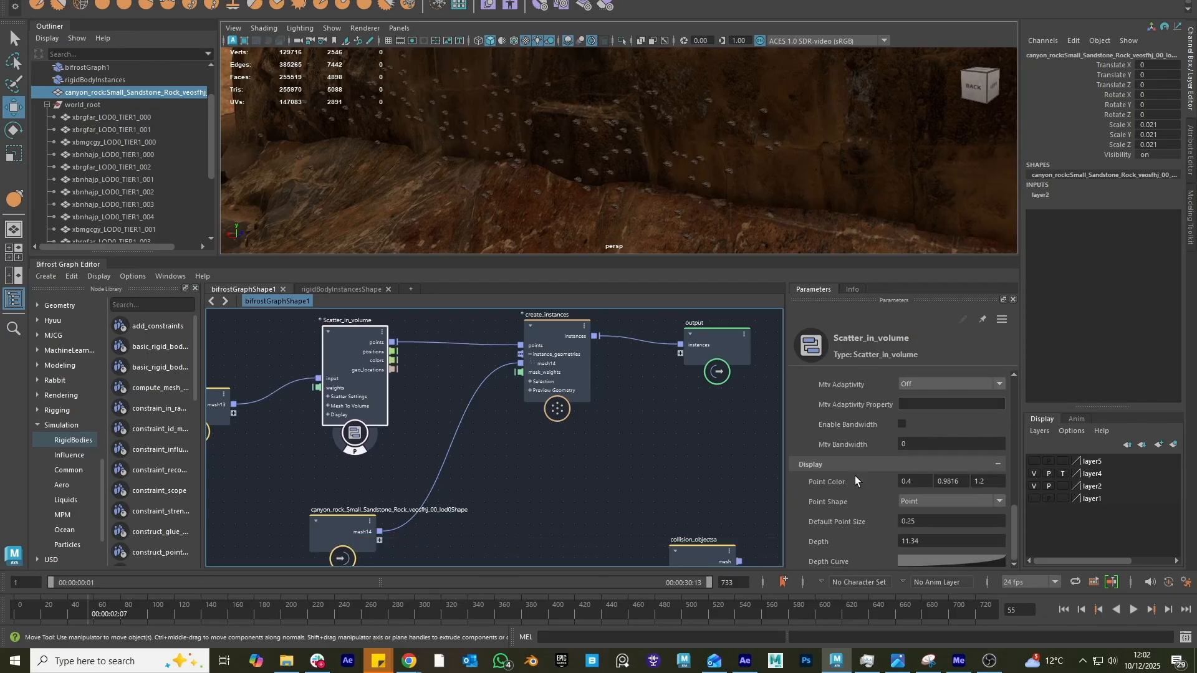
{"action": "left_click", "coordinate": [928, 522]}
{"action": "type", "text": "1"}
{"action": "key", "text": "Return"}
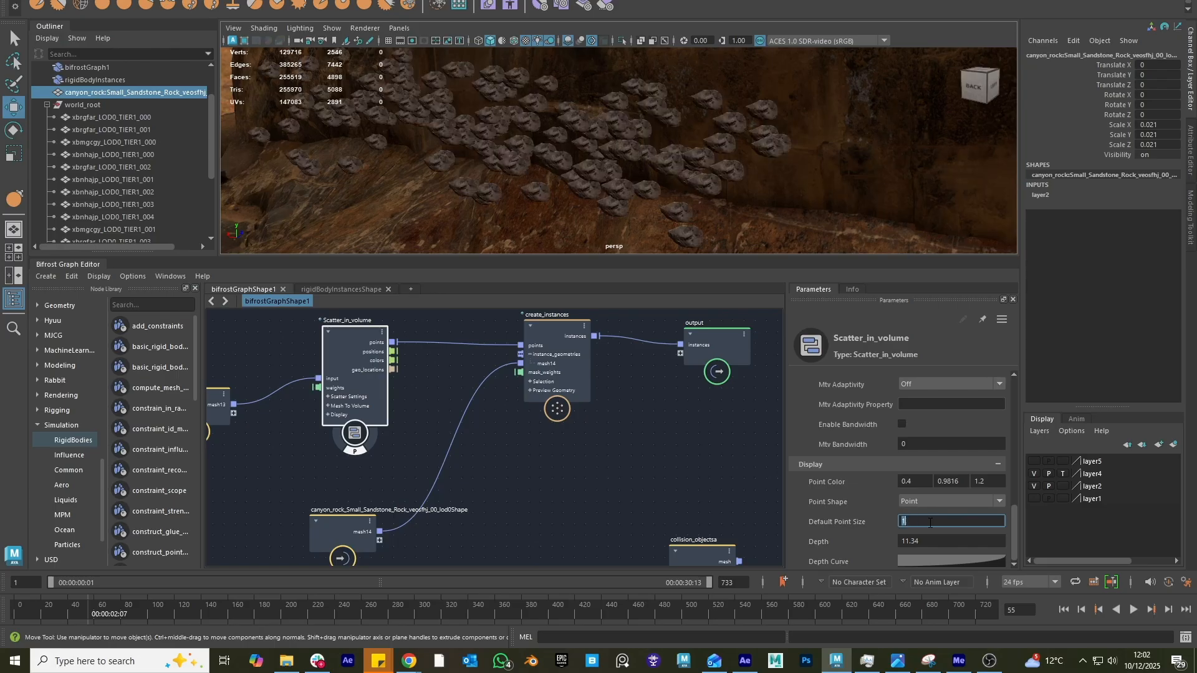
- Compare the enlarged rock instances with the original sandstone rock on the quarry floor
{"action": "left_click_drag", "start_coordinate": [769, 173], "coordinate": [580, 234], "text": "alt"}
{"action": "middle_click_drag", "start_coordinate": [579, 234], "coordinate": [655, 146], "text": "alt"}
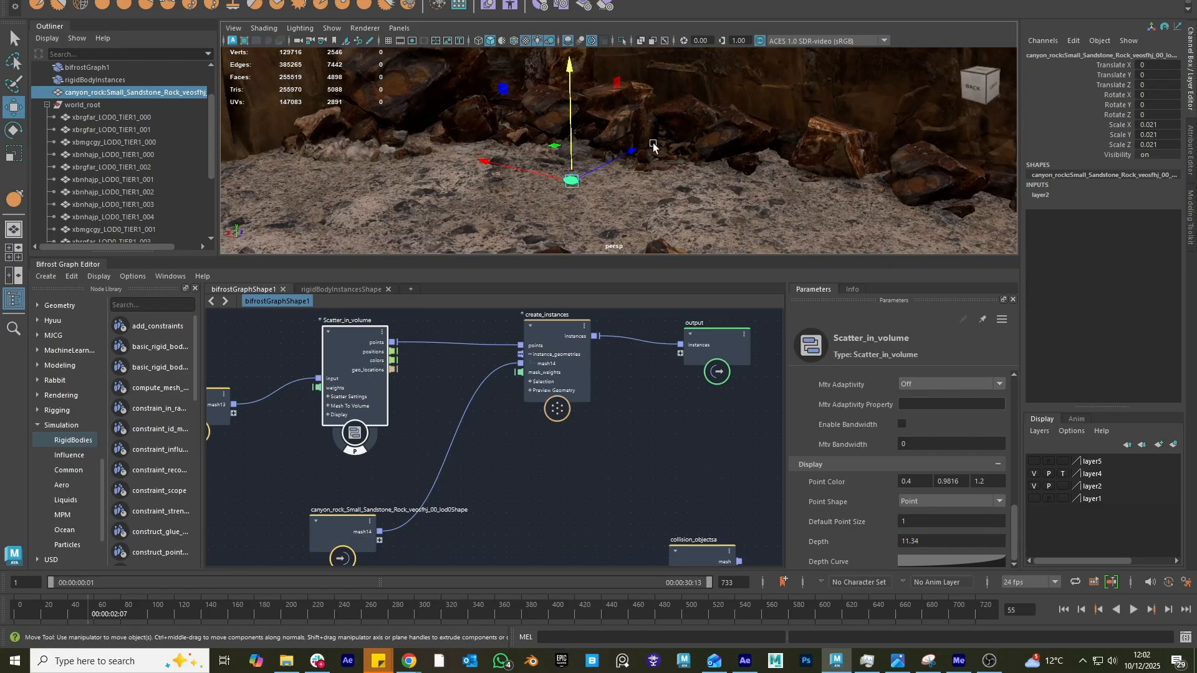
{"action": "left_click_drag", "start_coordinate": [654, 146], "coordinate": [667, 137], "text": "alt"}
{"action": "middle_click_drag", "start_coordinate": [667, 136], "coordinate": [612, 174], "text": "alt"}
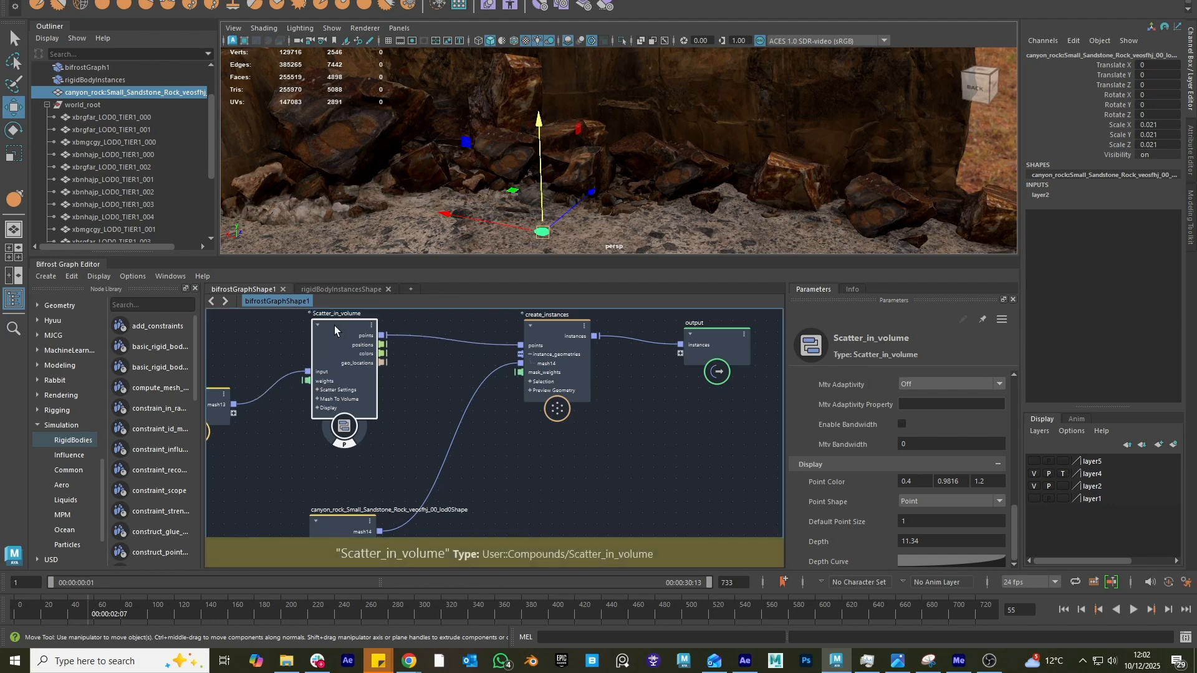
{"action": "left_click_drag", "start_coordinate": [334, 325], "coordinate": [322, 316]}
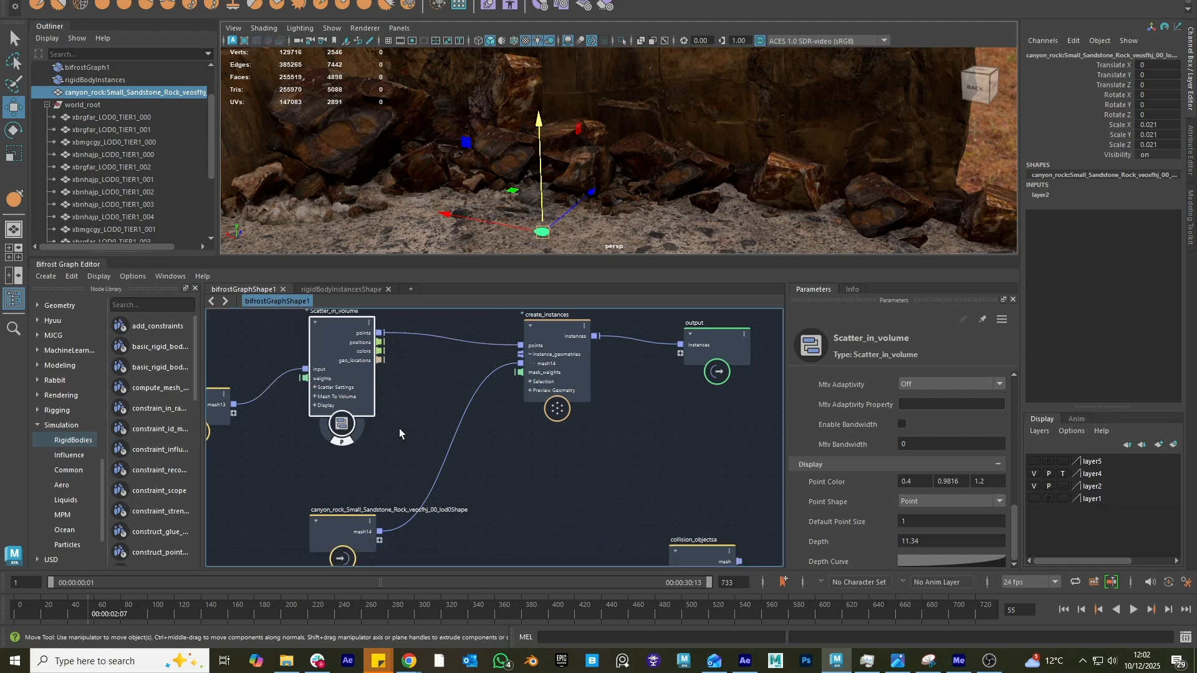
{"action": "middle_click_drag", "start_coordinate": [632, 146], "coordinate": [608, 281], "text": "alt"}
{"action": "right_click_drag", "start_coordinate": [670, 163], "coordinate": [791, 156], "text": "alt"}
{"action": "left_click_drag", "start_coordinate": [700, 172], "coordinate": [723, 178], "text": "alt"}
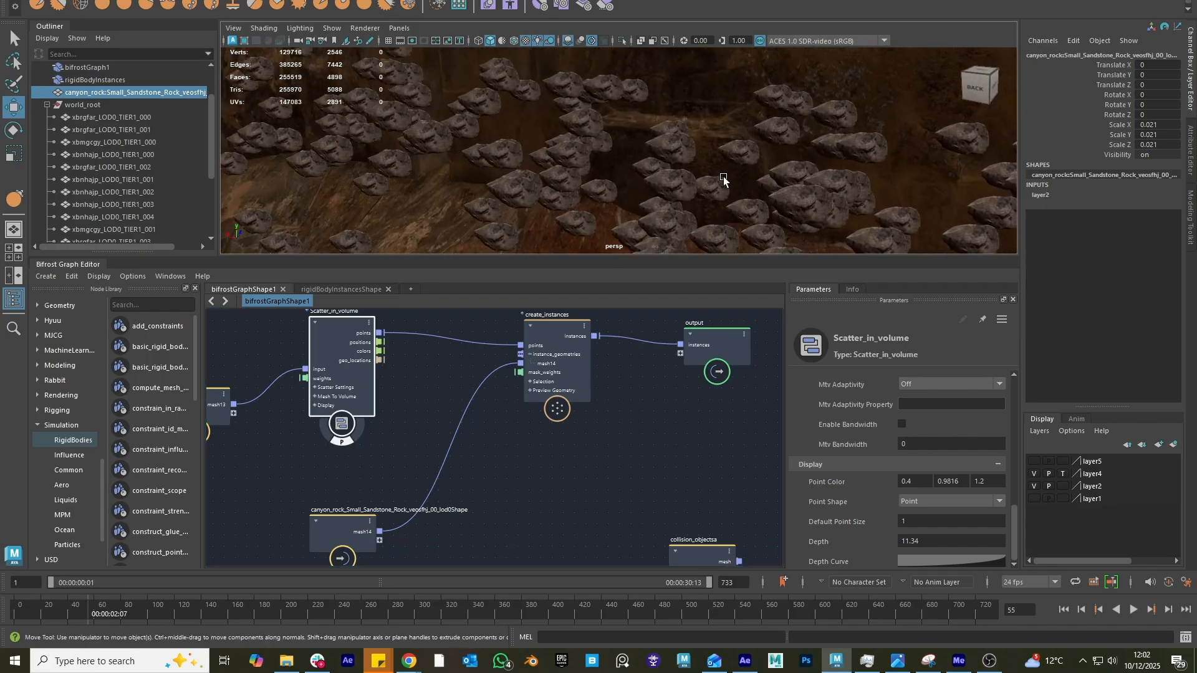
{"action": "right_click_drag", "start_coordinate": [723, 178], "coordinate": [676, 139], "text": "alt"}
{"action": "mouse_move", "coordinate": [677, 138]}
{"action": "left_mouse_down", "text": "alt"}
{"action": "mouse_move", "coordinate": [754, 140]}
{"action": "mouse_move", "coordinate": [680, 138]}
{"action": "left_mouse_up", "text": "alt"}
{"action": "right_click_drag", "start_coordinate": [679, 138], "coordinate": [572, 182], "text": "alt"}
{"action": "middle_click_drag", "start_coordinate": [509, 245], "coordinate": [537, 69], "text": "alt"}
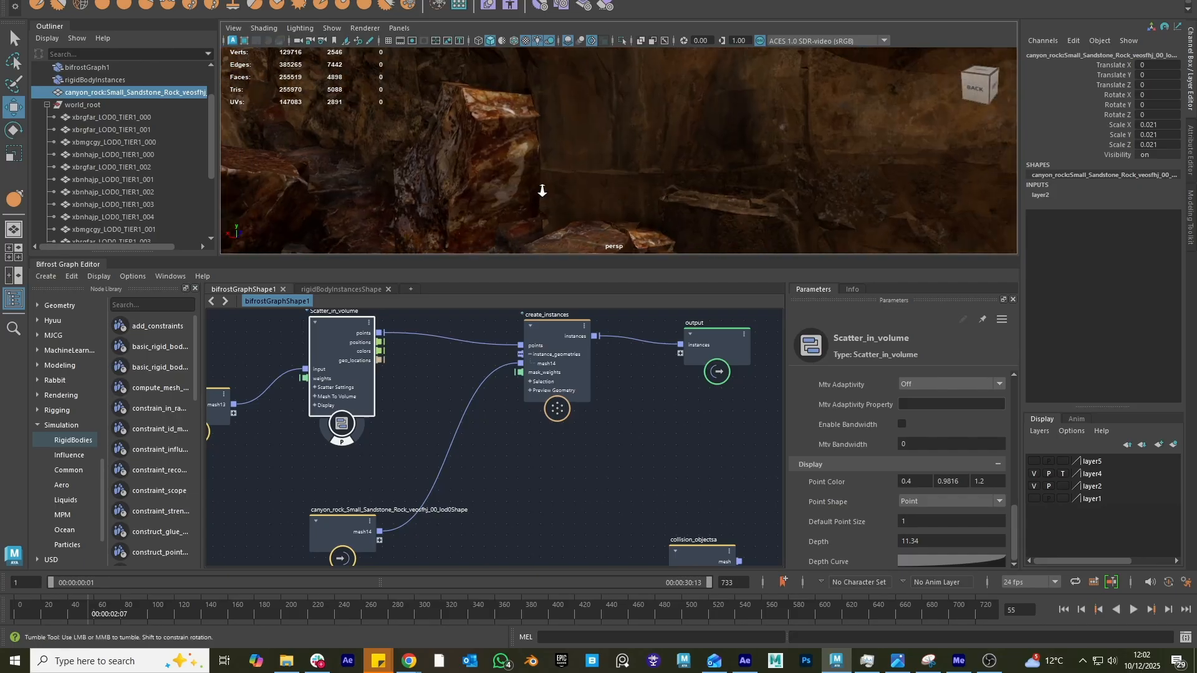
{"action": "middle_click_drag", "start_coordinate": [542, 190], "coordinate": [485, 9], "text": "alt"}
{"action": "left_click_drag", "start_coordinate": [515, 183], "coordinate": [507, 195], "text": "alt"}
{"action": "scroll", "coordinate": [506, 194], "scroll_direction": "up", "scroll_amount": 2}
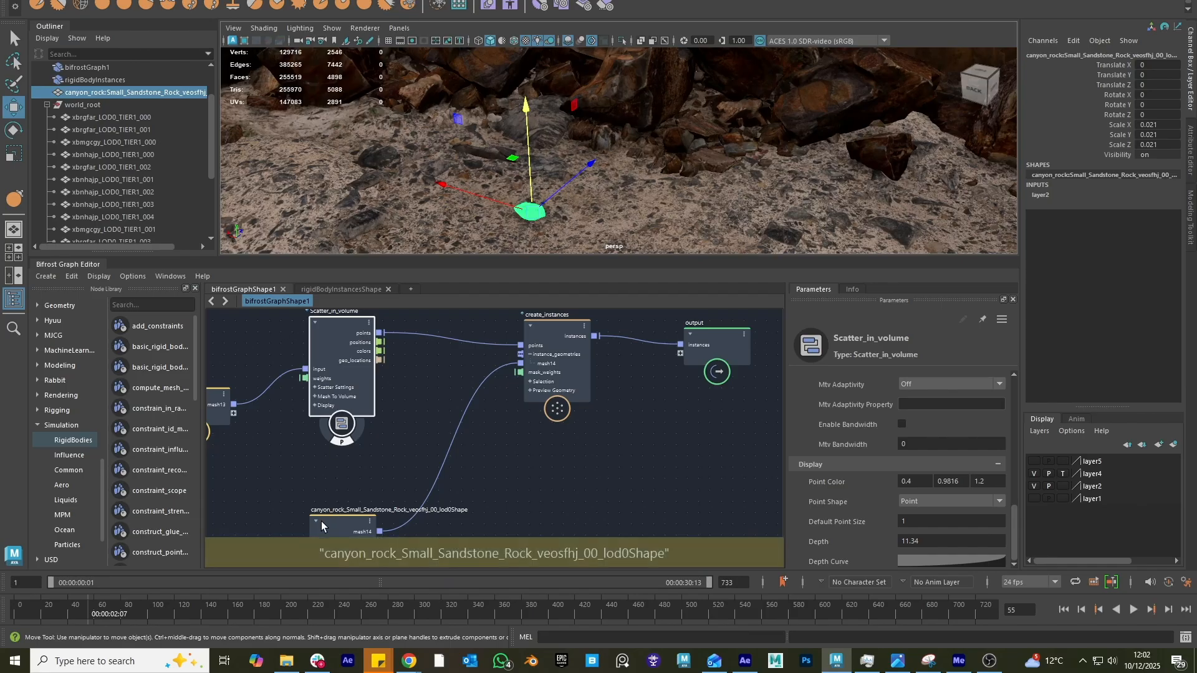
{"action": "left_click_drag", "start_coordinate": [692, 155], "coordinate": [642, 153], "text": "alt"}
{"action": "middle_click_drag", "start_coordinate": [642, 153], "coordinate": [606, 230], "text": "alt"}
{"action": "right_click_drag", "start_coordinate": [606, 230], "coordinate": [682, 206], "text": "alt"}
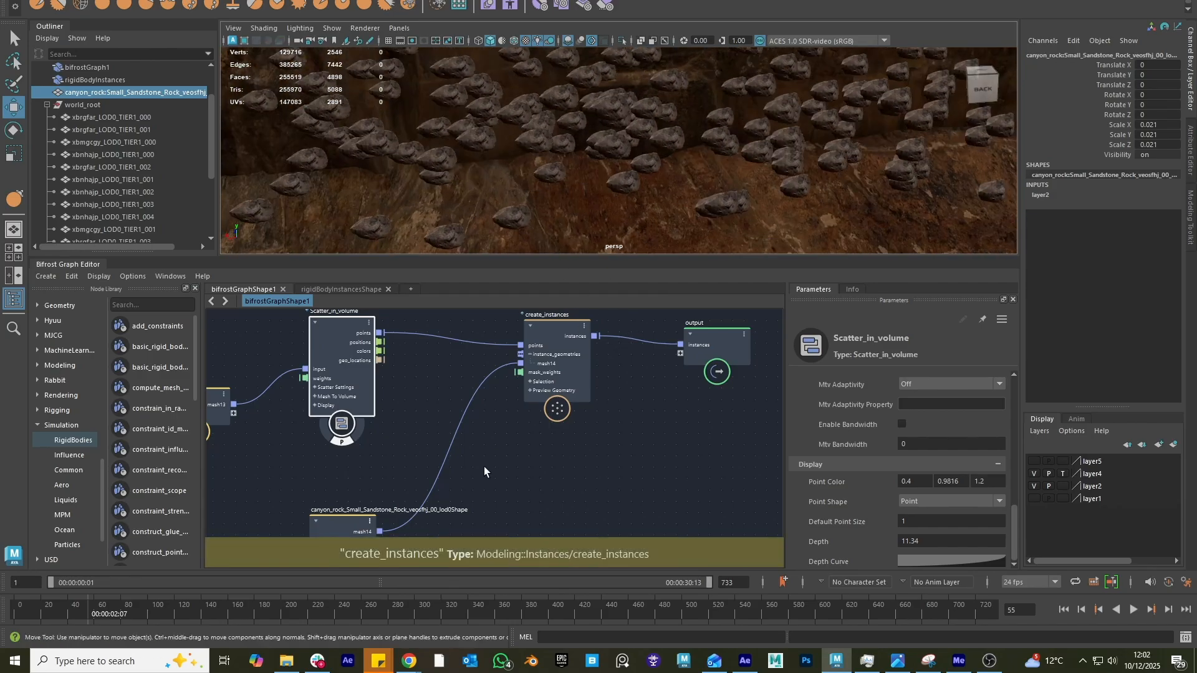
- Move create_instances and the output node well away from Scatter_in_volume to make room for more nodes between them
{"action": "left_click_drag", "start_coordinate": [551, 370], "coordinate": [601, 377]}
{"action": "left_click_drag", "start_coordinate": [703, 348], "coordinate": [803, 341]}
{"action": "left_click_drag", "start_coordinate": [584, 368], "coordinate": [714, 356]}
{"action": "left_click_drag", "start_coordinate": [324, 349], "coordinate": [309, 353]}
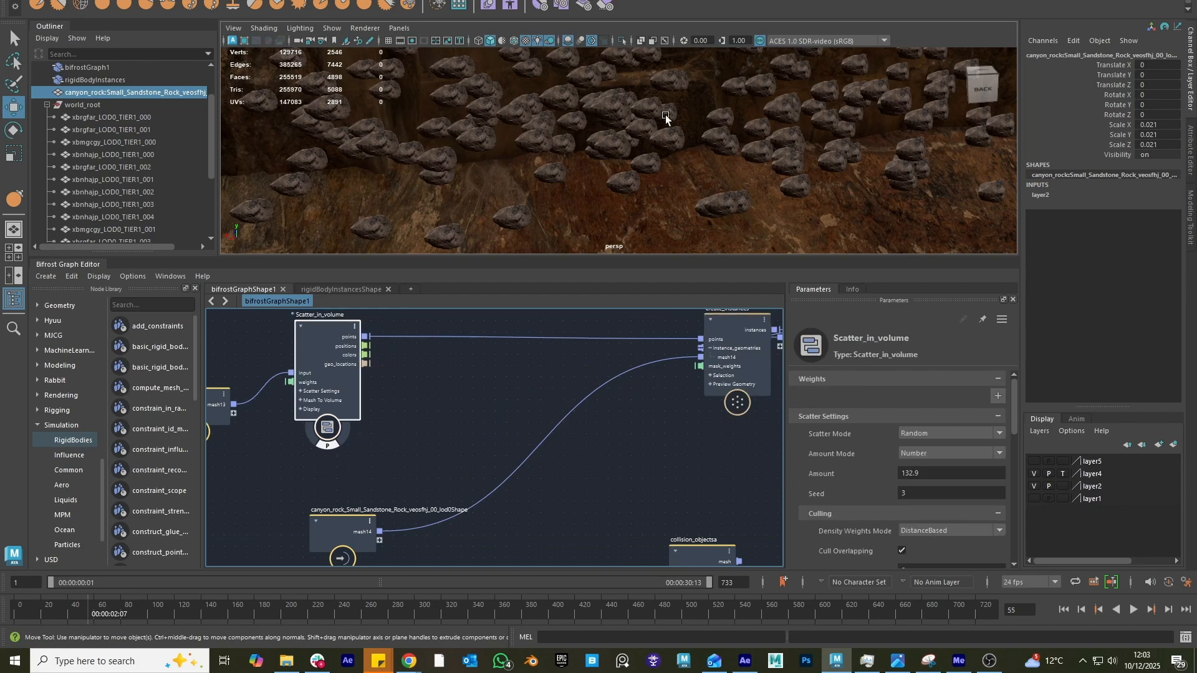
- Add a randomize_point_rotation node and place it between Scatter_in_volume and create_instances
{"action": "left_click_drag", "start_coordinate": [698, 171], "coordinate": [523, 191], "text": "alt"}
{"action": "left_click", "coordinate": [431, 387]}
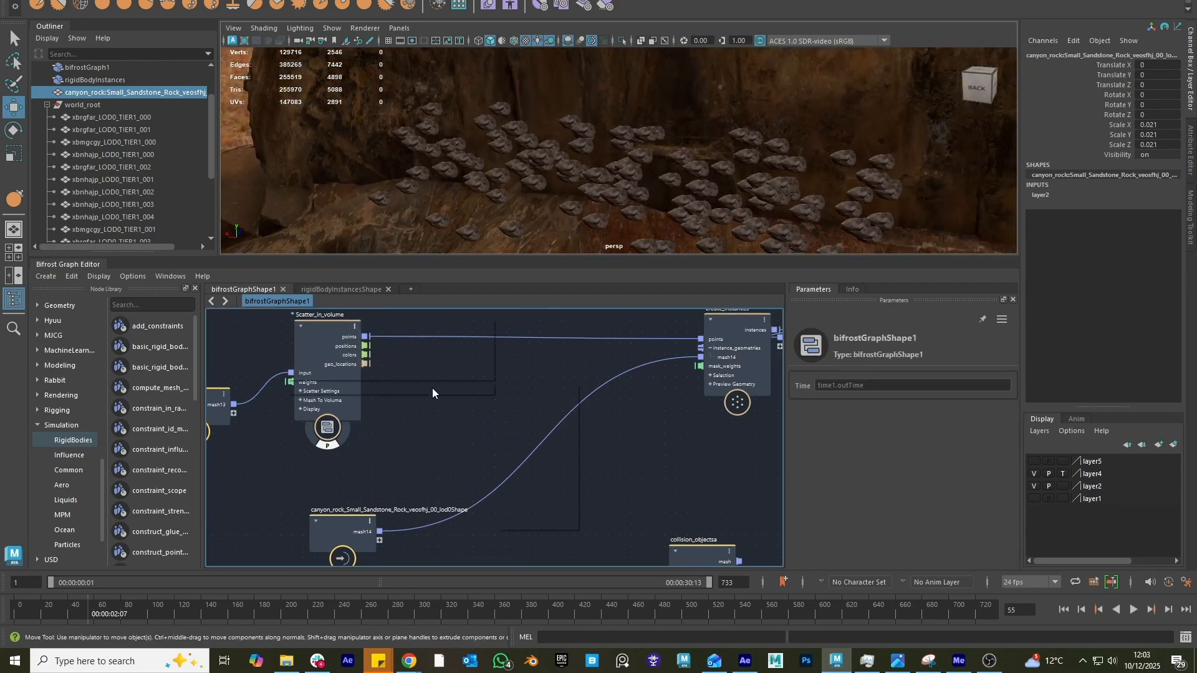
{"action": "key", "text": "Tab"}
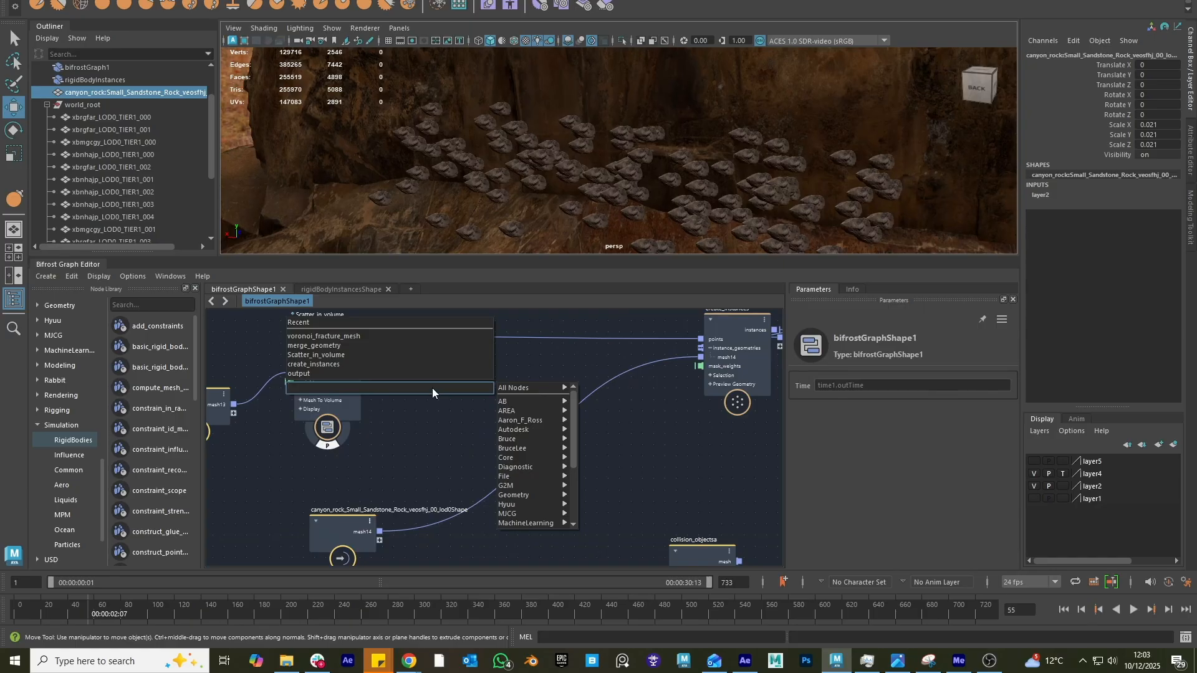
{"action": "type", "text": "rotation"}
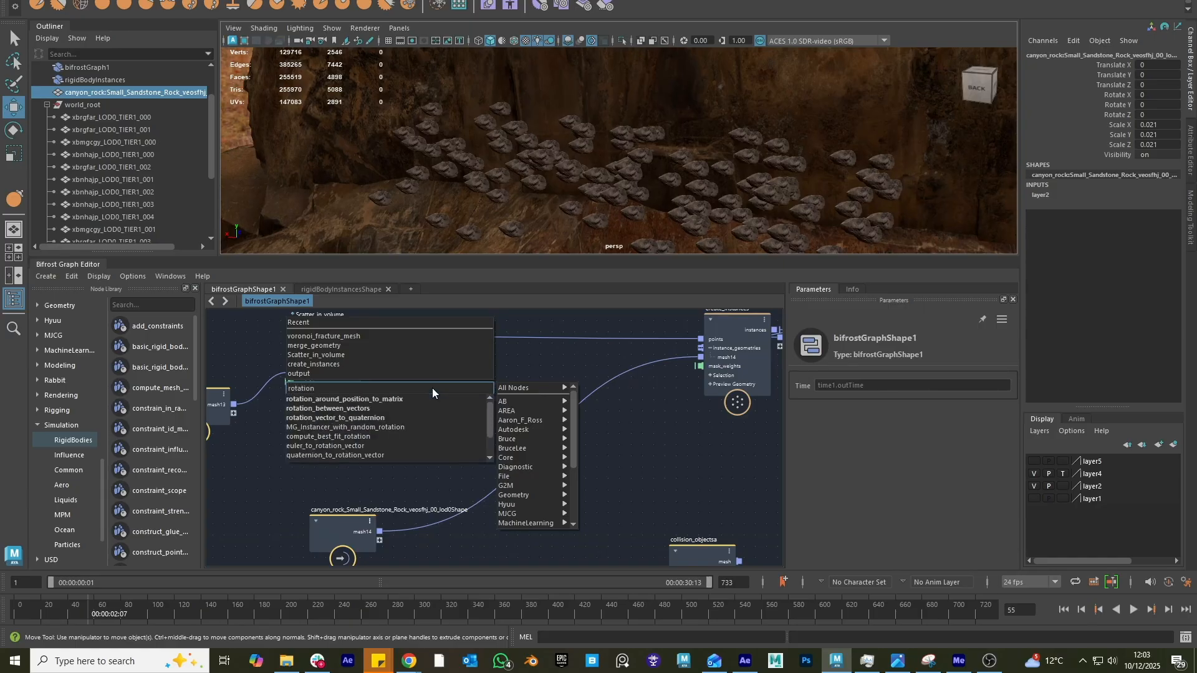
{"action": "scroll", "coordinate": [424, 410], "scroll_direction": "down", "scroll_amount": 1}
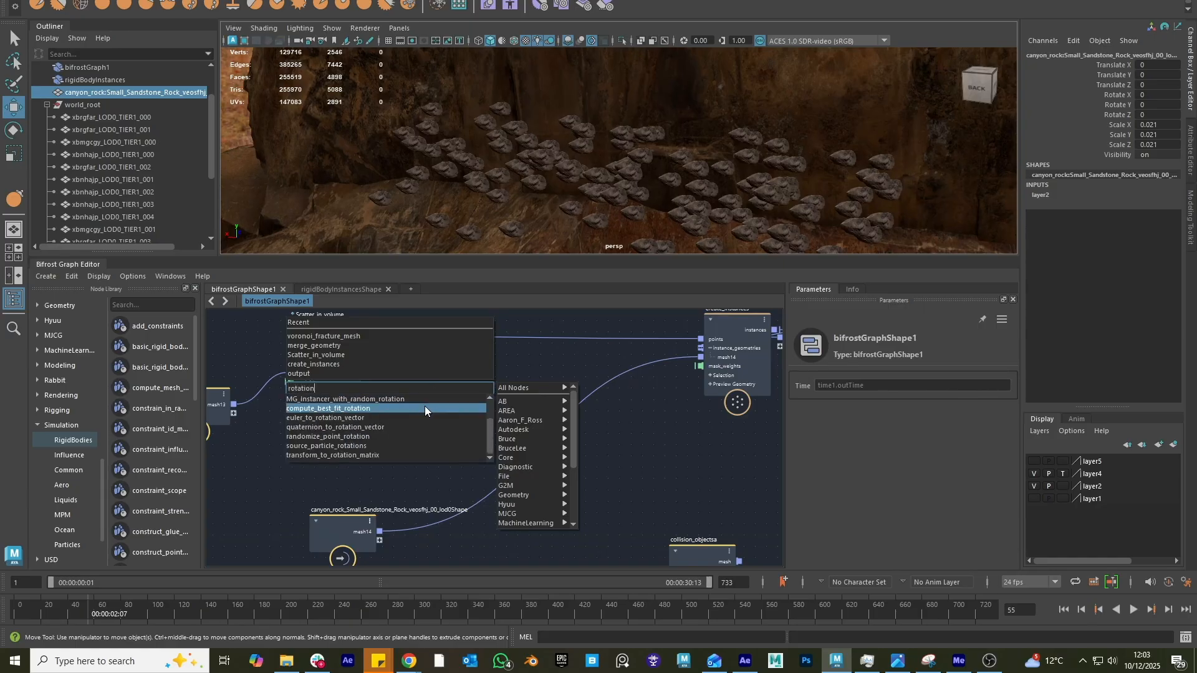
{"action": "left_click", "coordinate": [410, 439]}
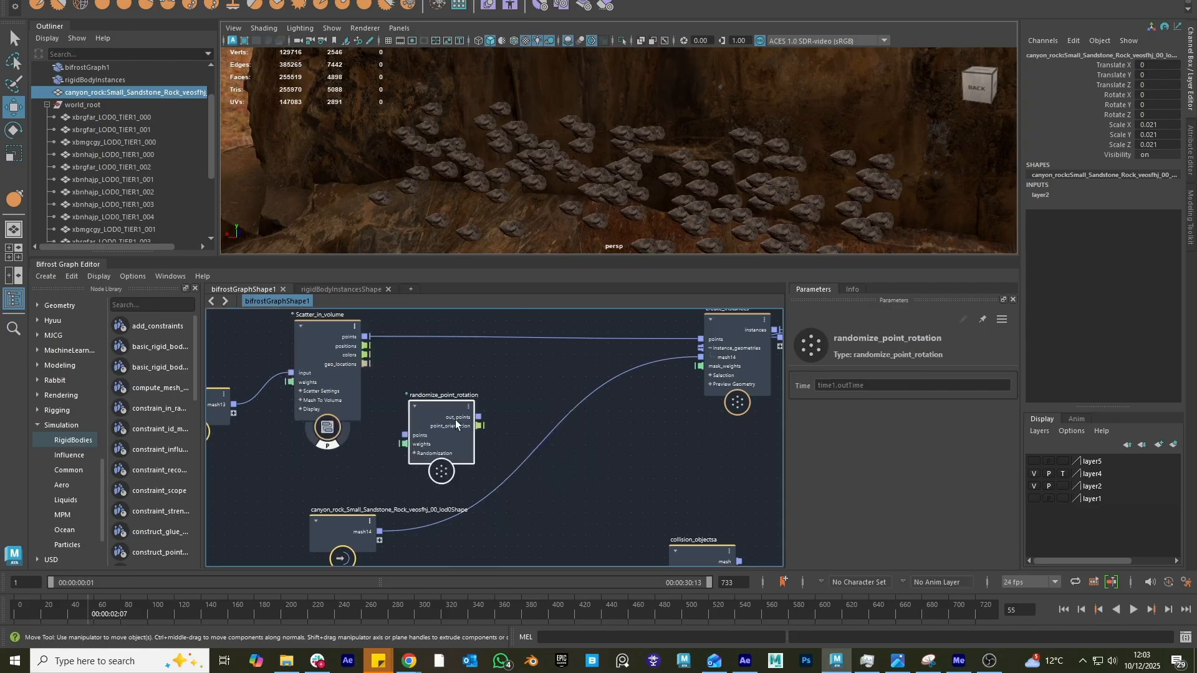
{"action": "left_click_drag", "start_coordinate": [446, 406], "coordinate": [472, 390]}
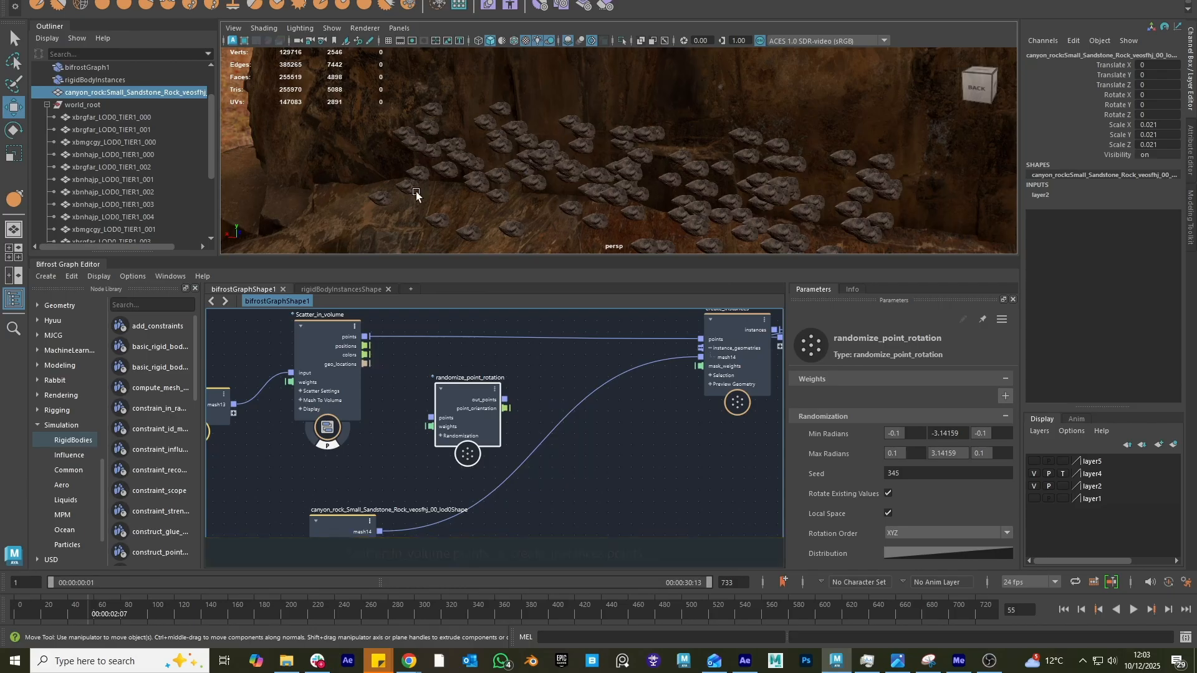
- Route Scatter_in_volume's points through randomize_point_rotation, with its out_points feeding the points input of create_instances
{"action": "left_click_drag", "start_coordinate": [321, 354], "coordinate": [461, 381]}
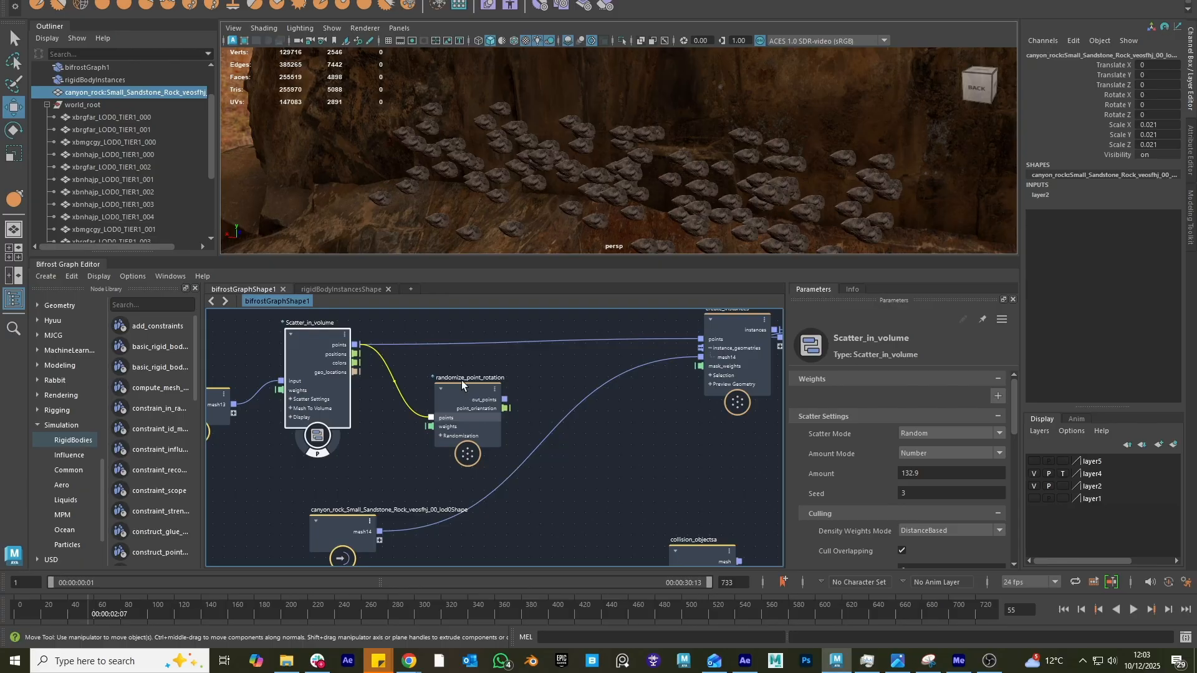
{"action": "left_click_drag", "start_coordinate": [654, 332], "coordinate": [641, 361], "text": "ctrl+alt+shift"}
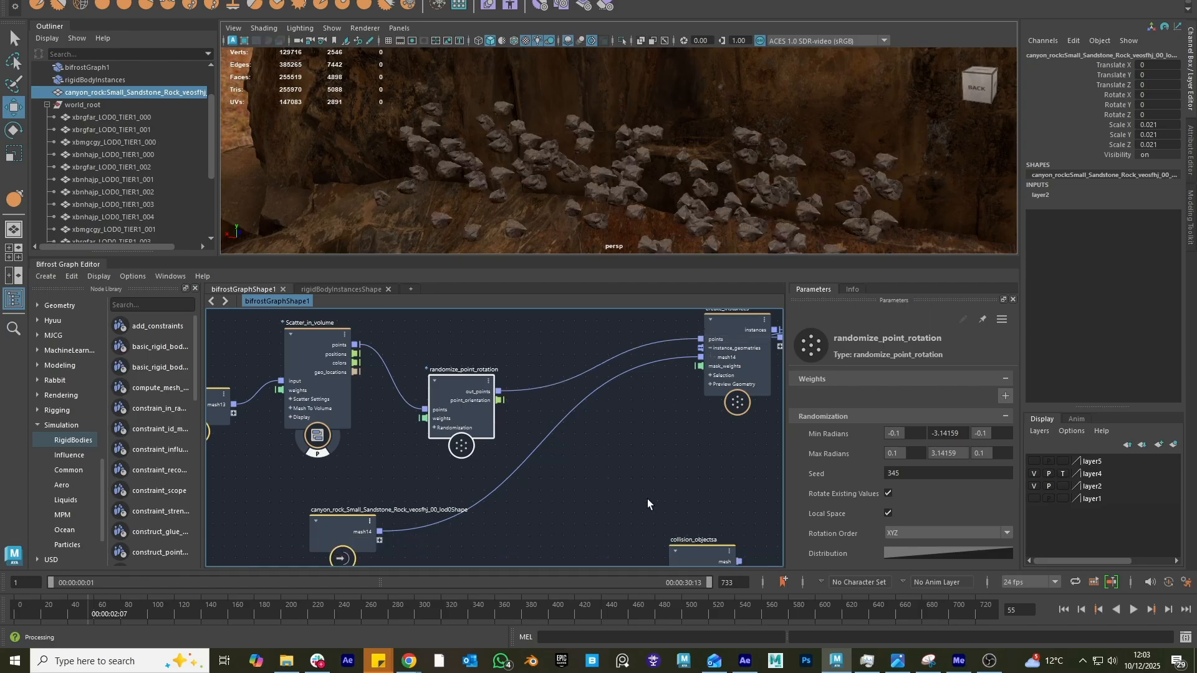
{"action": "left_click_drag", "start_coordinate": [471, 398], "coordinate": [477, 382]}
- Set randomize_point_rotation's Min Radians to -0.4 on Z and about -2.326 on X
{"action": "left_click_drag", "start_coordinate": [682, 201], "coordinate": [696, 199], "text": "alt"}
{"action": "right_click_drag", "start_coordinate": [696, 198], "coordinate": [735, 147], "text": "alt"}
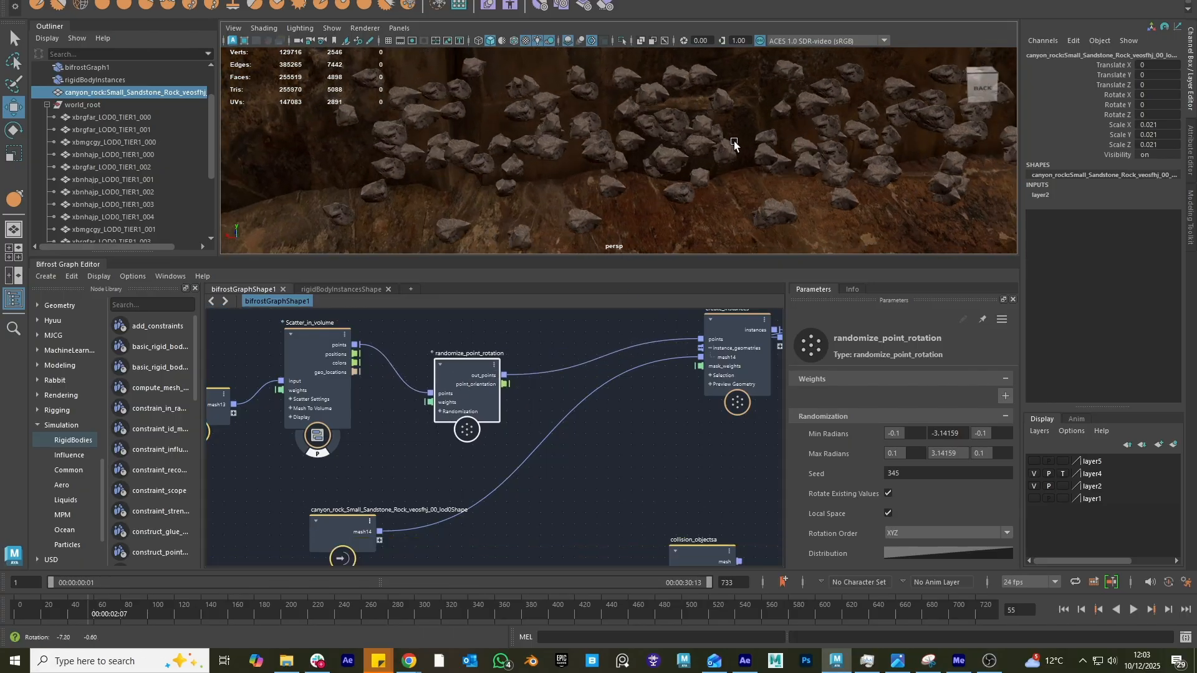
{"action": "left_click", "coordinate": [985, 435]}
{"action": "type", "text": "-0."}
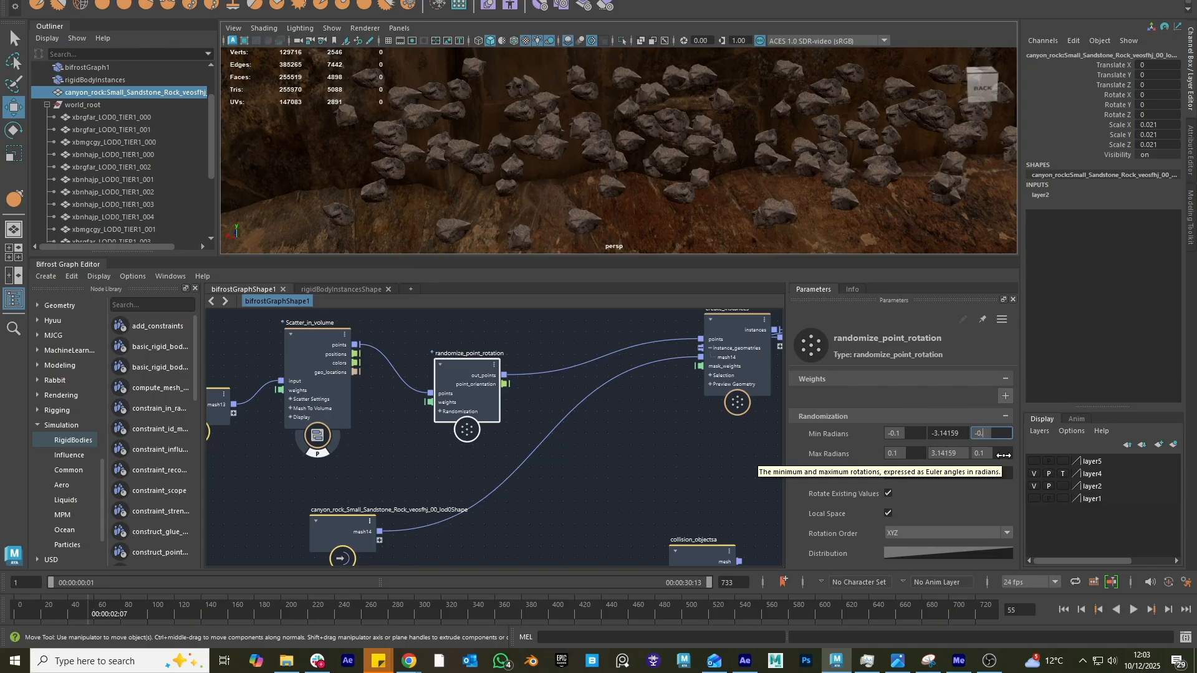
{"action": "type", "text": "4"}
{"action": "key", "text": "Return"}
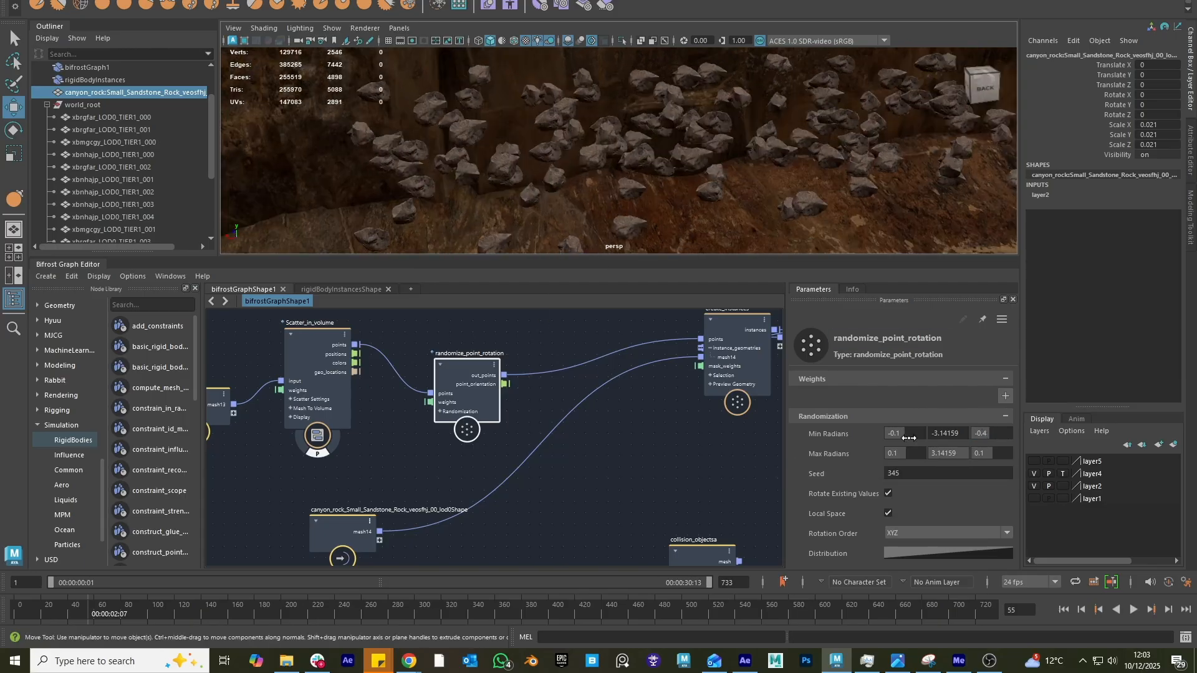
{"action": "left_click_drag", "start_coordinate": [905, 433], "coordinate": [841, 434]}
{"action": "left_click_drag", "start_coordinate": [835, 444], "coordinate": [811, 437]}
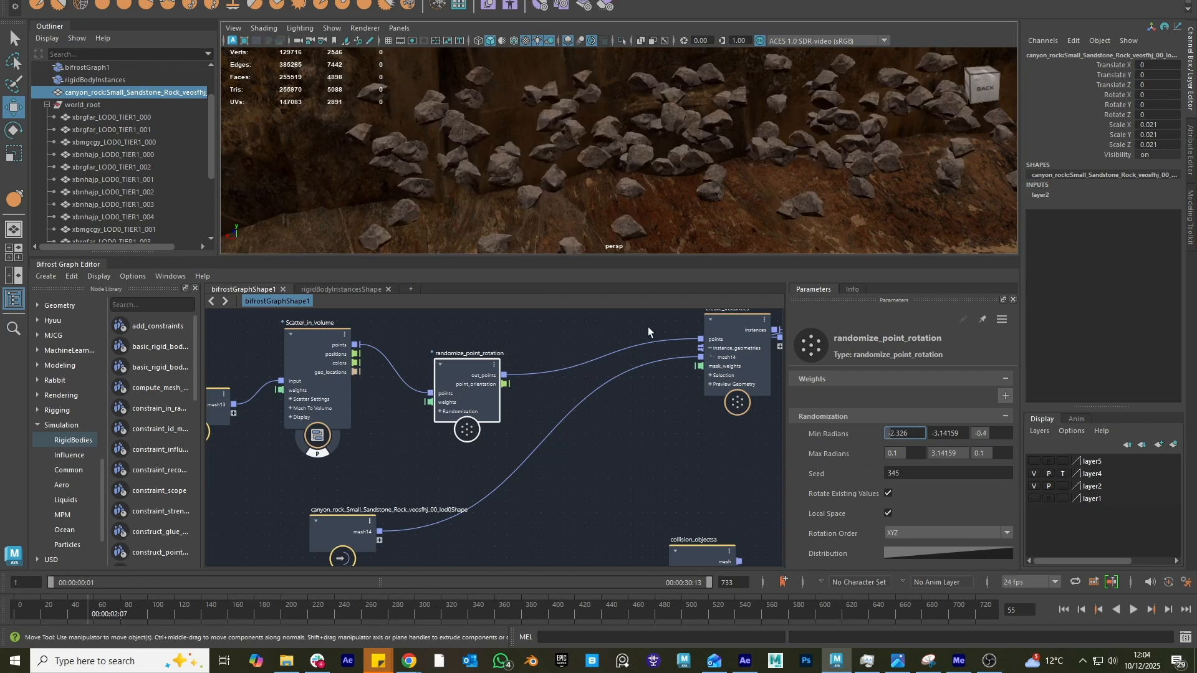
- Add a randomize_point_scale node and place it between randomize_point_rotation and create_instances, shifting the rotation node closer to Scatter_in_volume
{"action": "left_click", "coordinate": [648, 474]}
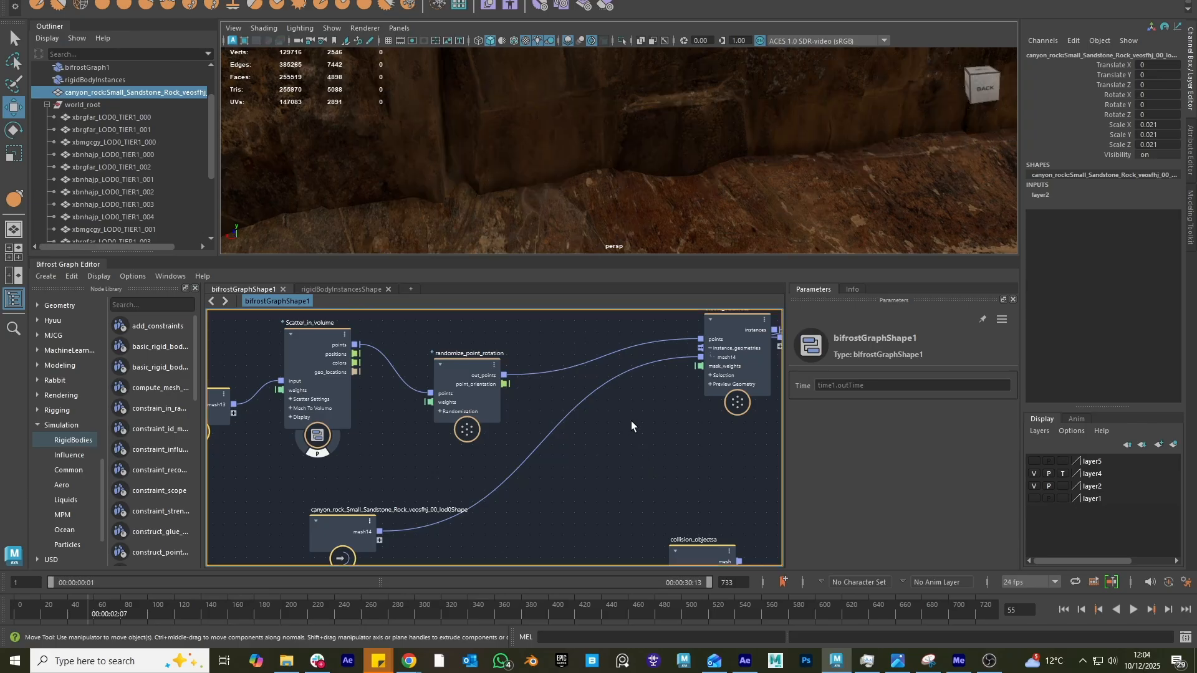
{"action": "key", "text": "Tab"}
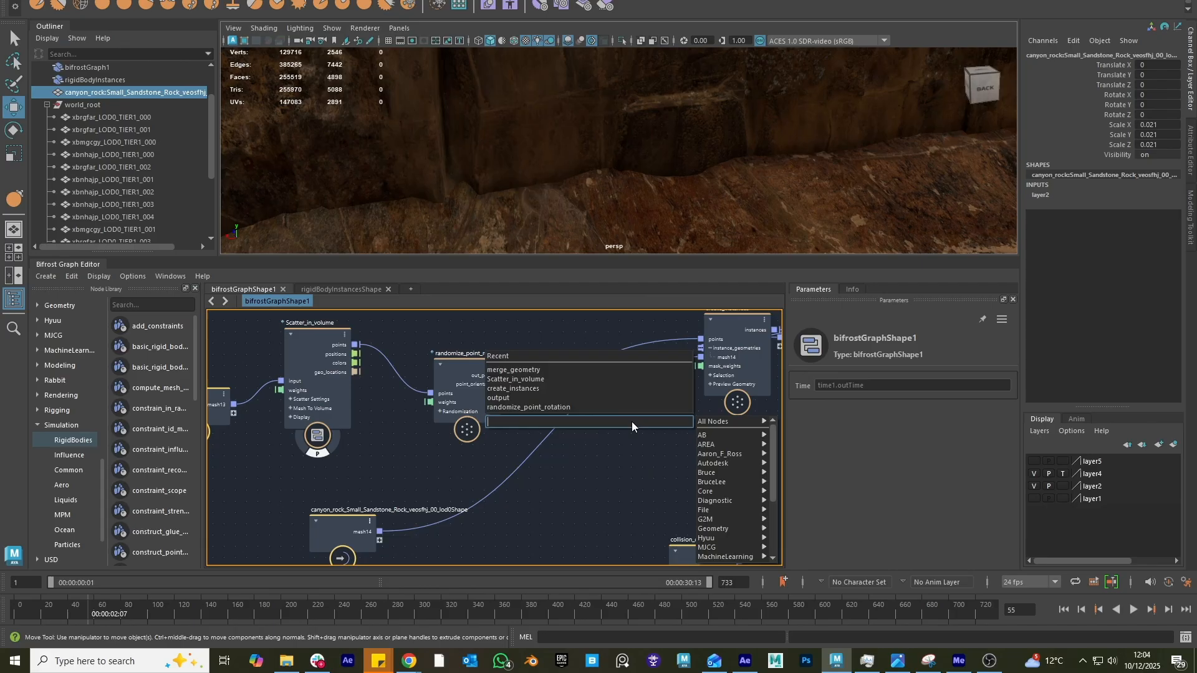
{"action": "type", "text": "random"}
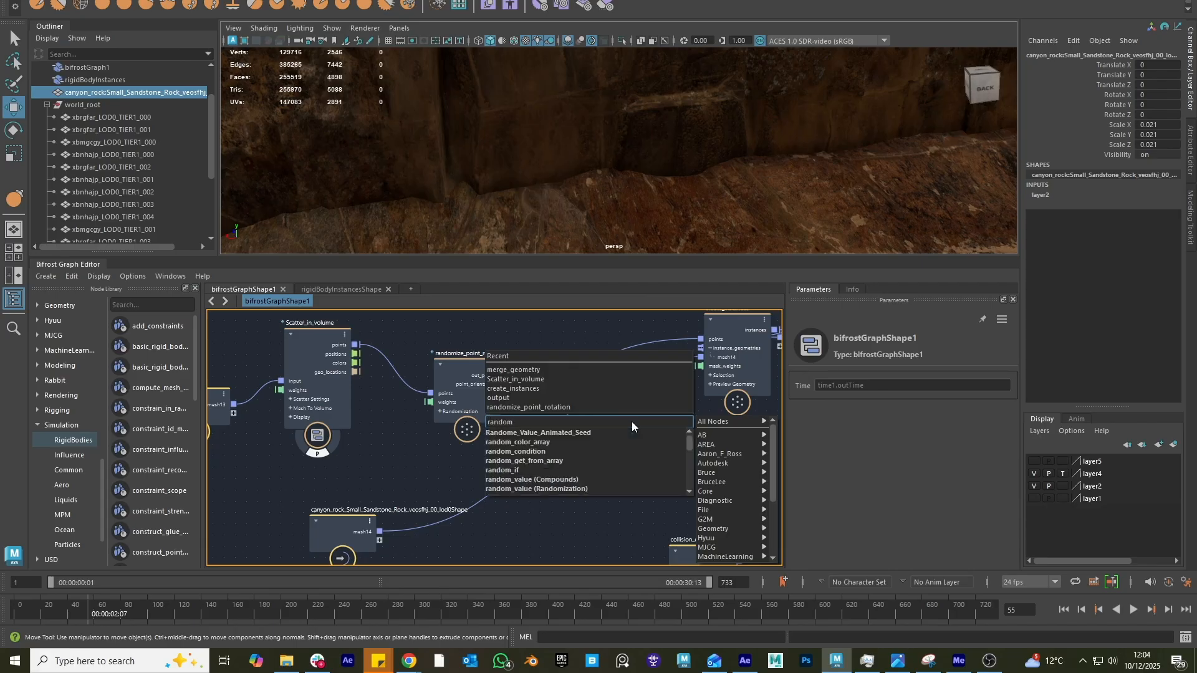
{"action": "type", "text": "i"}
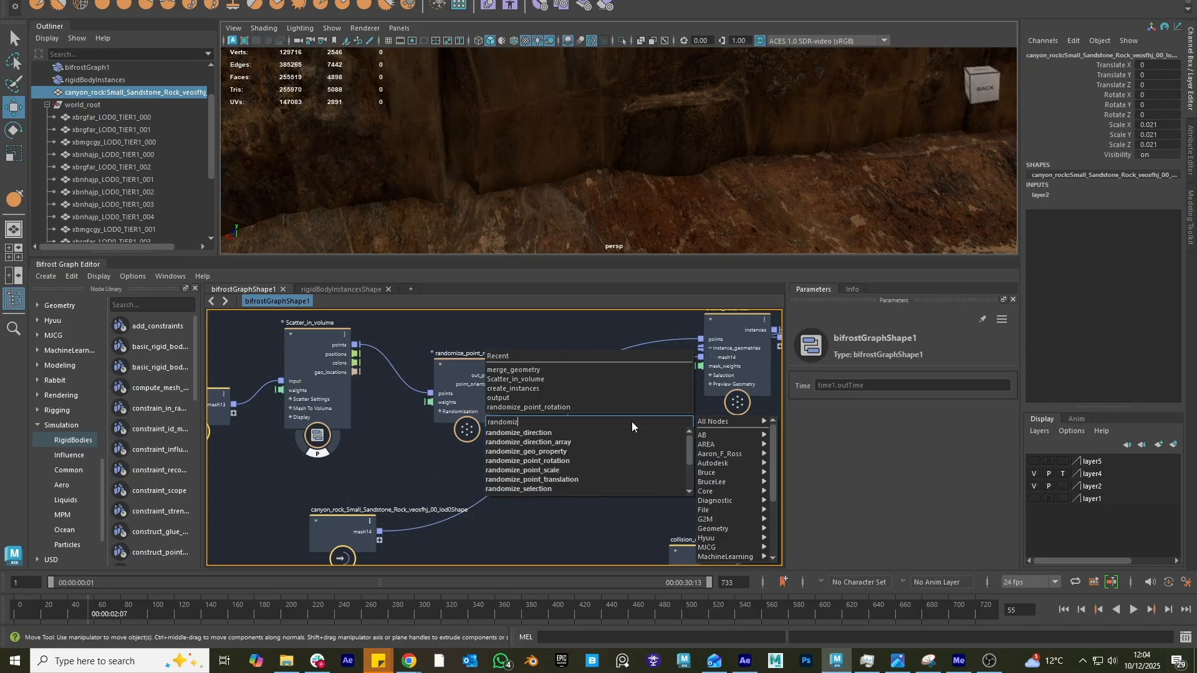
{"action": "type", "text": "ze"}
{"action": "left_click", "coordinate": [623, 470]}
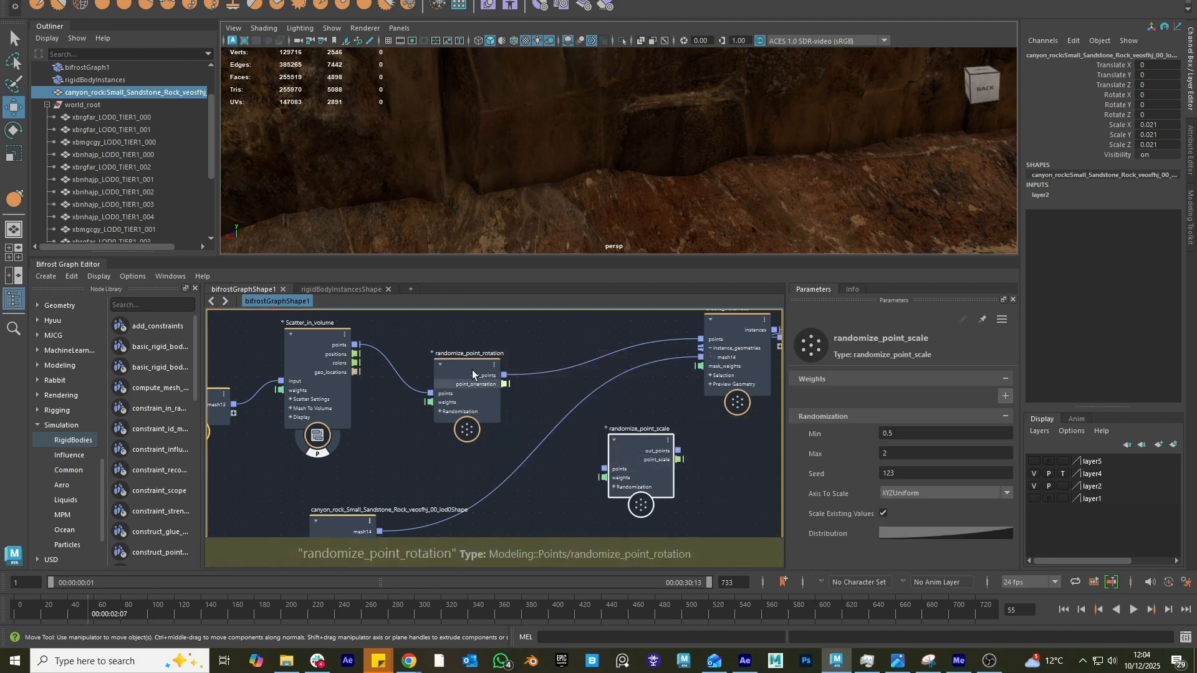
{"action": "left_click_drag", "start_coordinate": [472, 374], "coordinate": [432, 341]}
{"action": "left_click_drag", "start_coordinate": [647, 452], "coordinate": [532, 329]}
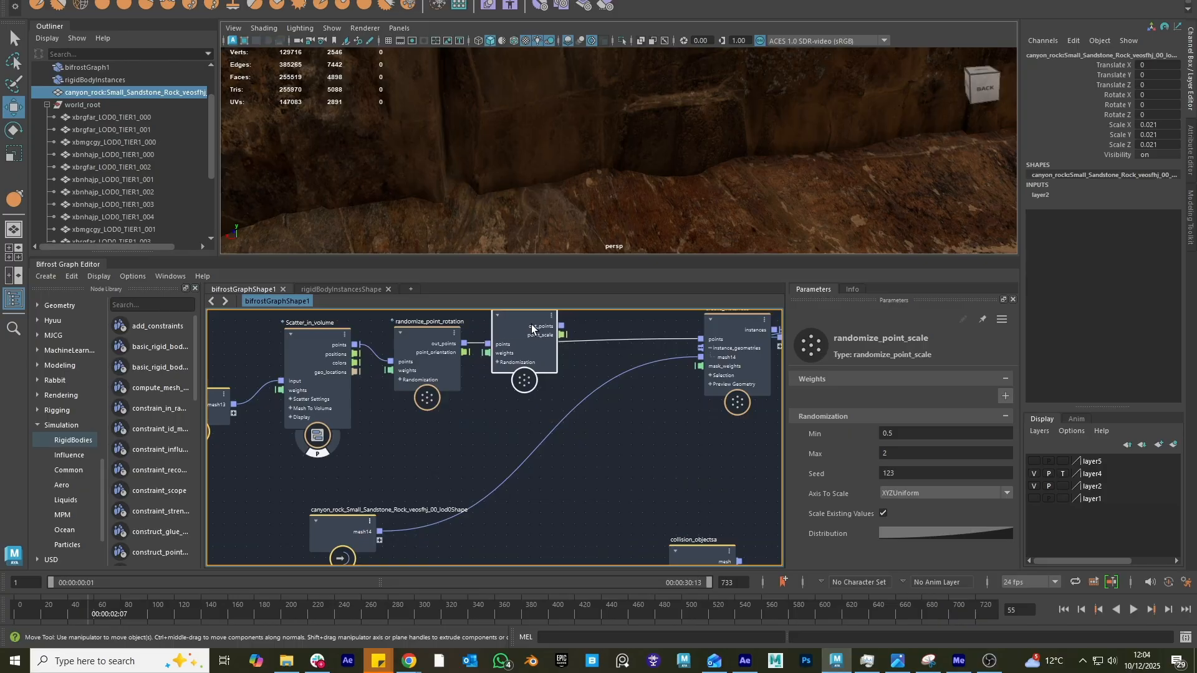
- Connect the out_points of randomize_point_scale to the points input of create_instances and reposition the scale node between its neighbours
{"action": "left_click", "coordinate": [529, 346]}
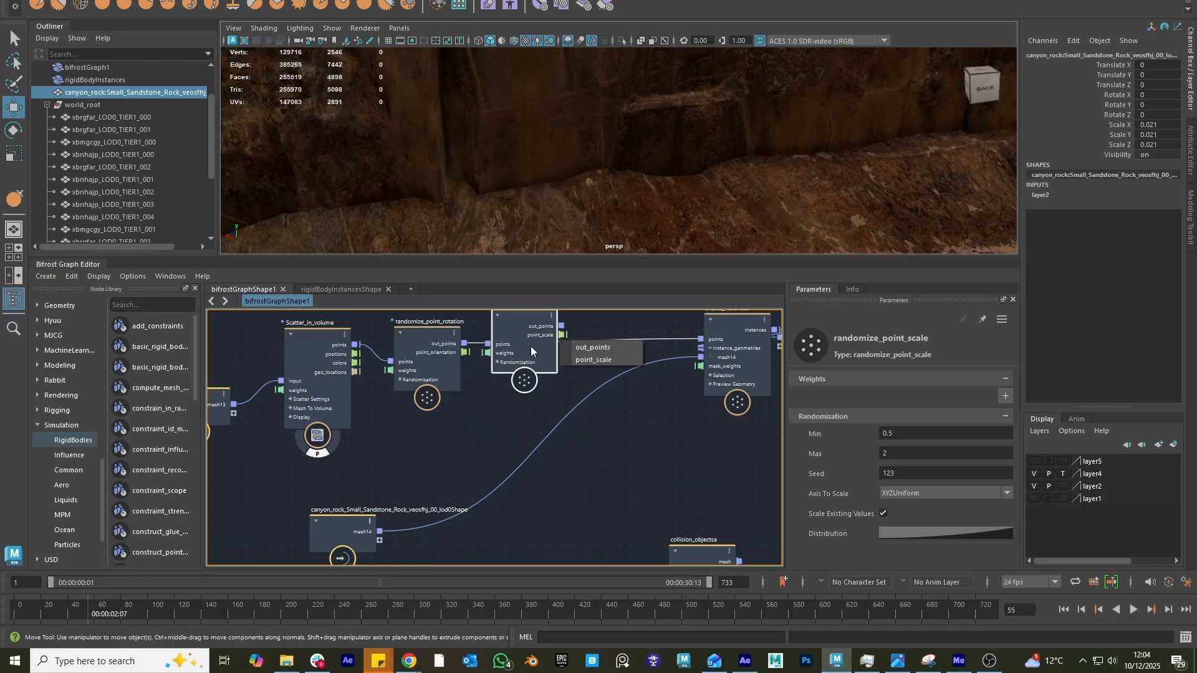
{"action": "left_click", "coordinate": [592, 348]}
{"action": "left_click_drag", "start_coordinate": [536, 326], "coordinate": [547, 336]}
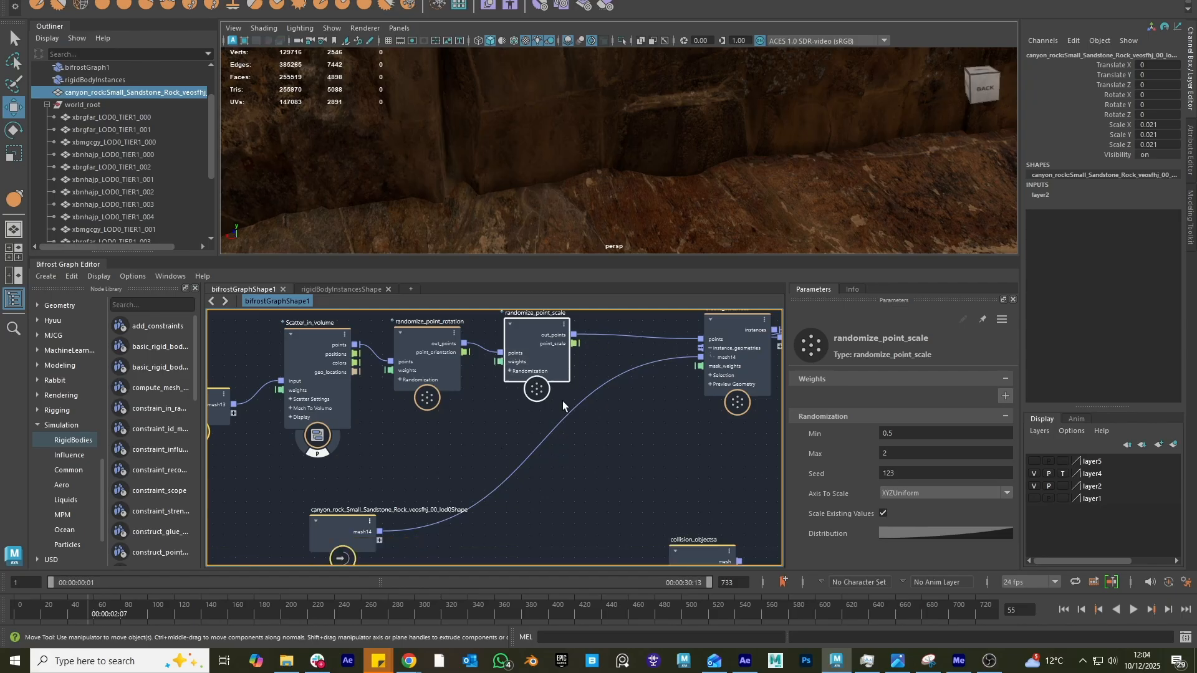
{"action": "middle_click_drag", "start_coordinate": [651, 439], "coordinate": [620, 480], "text": "alt"}
{"action": "left_click_drag", "start_coordinate": [513, 380], "coordinate": [531, 369]}
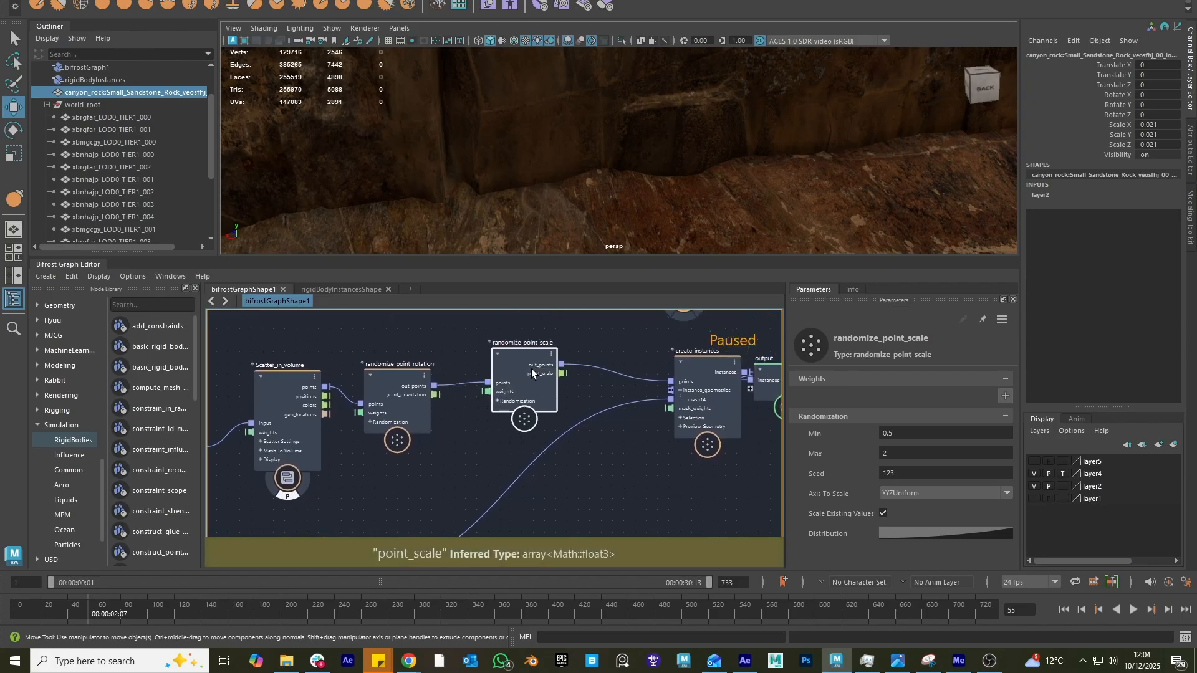
{"action": "scroll", "coordinate": [531, 368], "scroll_direction": "up", "scroll_amount": 2}
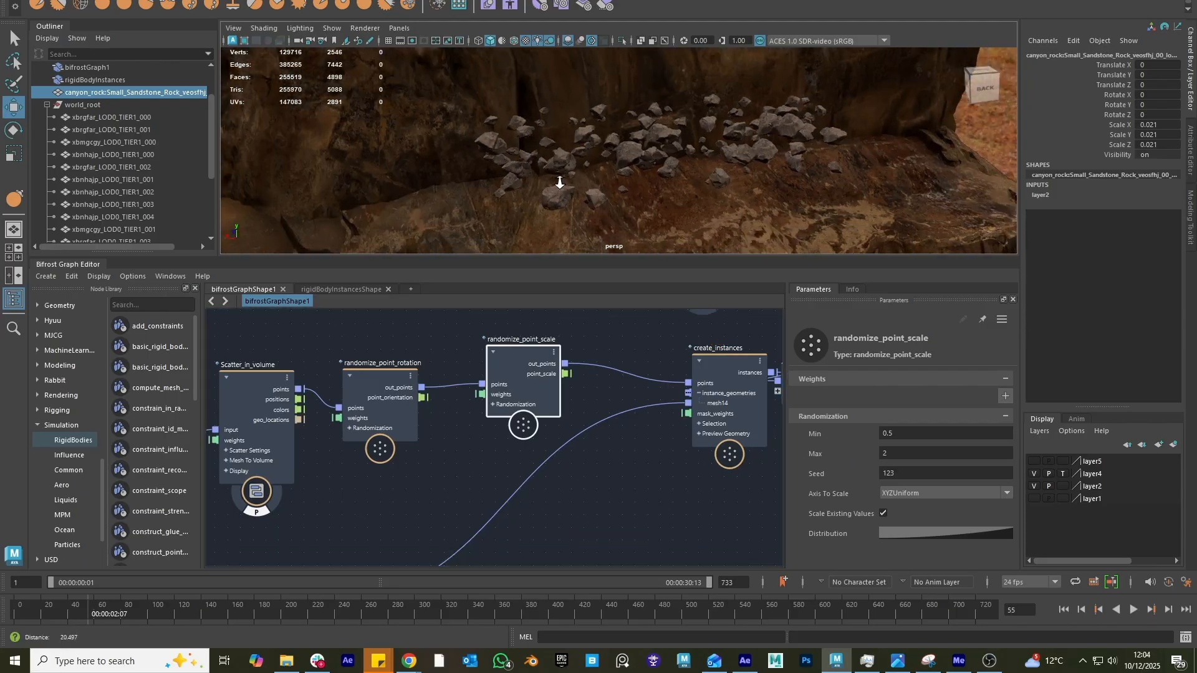
- Set the randomize_point_scale Min to 0.2434 and Max to 2.071
{"action": "left_click_drag", "start_coordinate": [559, 182], "coordinate": [662, 161], "text": "alt"}
{"action": "scroll", "coordinate": [663, 160], "scroll_direction": "up", "scroll_amount": 2}
{"action": "left_click_drag", "start_coordinate": [516, 358], "coordinate": [508, 357]}
{"action": "mouse_move", "coordinate": [651, 182]}
{"action": "left_mouse_down", "text": "alt"}
{"action": "mouse_move", "coordinate": [620, 188]}
{"action": "mouse_move", "coordinate": [635, 189]}
{"action": "left_mouse_up", "text": "alt"}
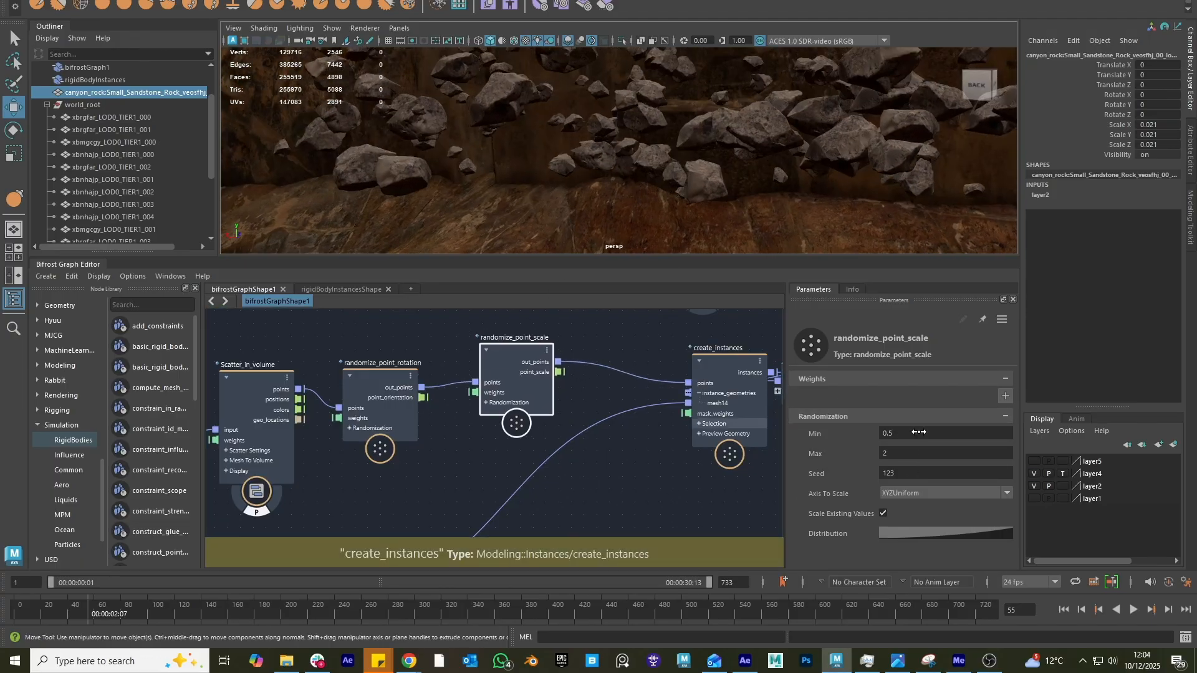
{"action": "left_click_drag", "start_coordinate": [918, 431], "coordinate": [806, 441]}
{"action": "mouse_move", "coordinate": [903, 458]}
{"action": "left_mouse_down"}
{"action": "mouse_move", "coordinate": [996, 444]}
{"action": "mouse_move", "coordinate": [908, 450]}
{"action": "left_mouse_up"}
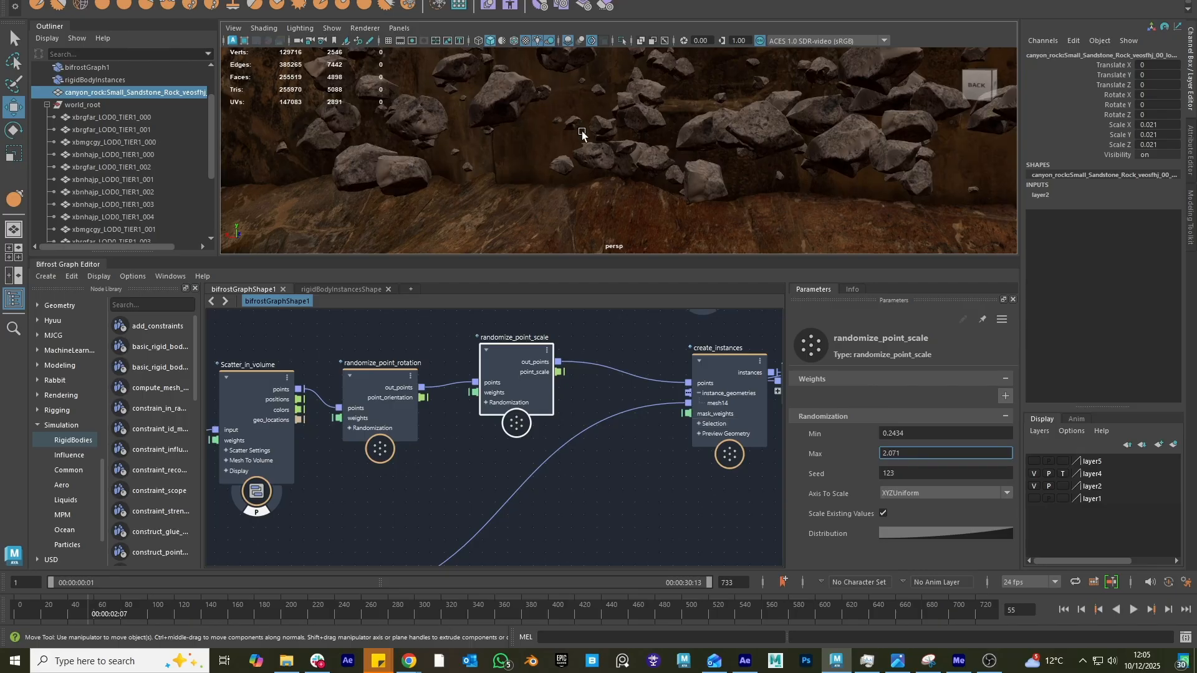
- Inspect the size variation and placement of the scattered rocks above the cliff ledge from several angles
{"action": "left_click_drag", "start_coordinate": [581, 131], "coordinate": [675, 175], "text": "alt"}
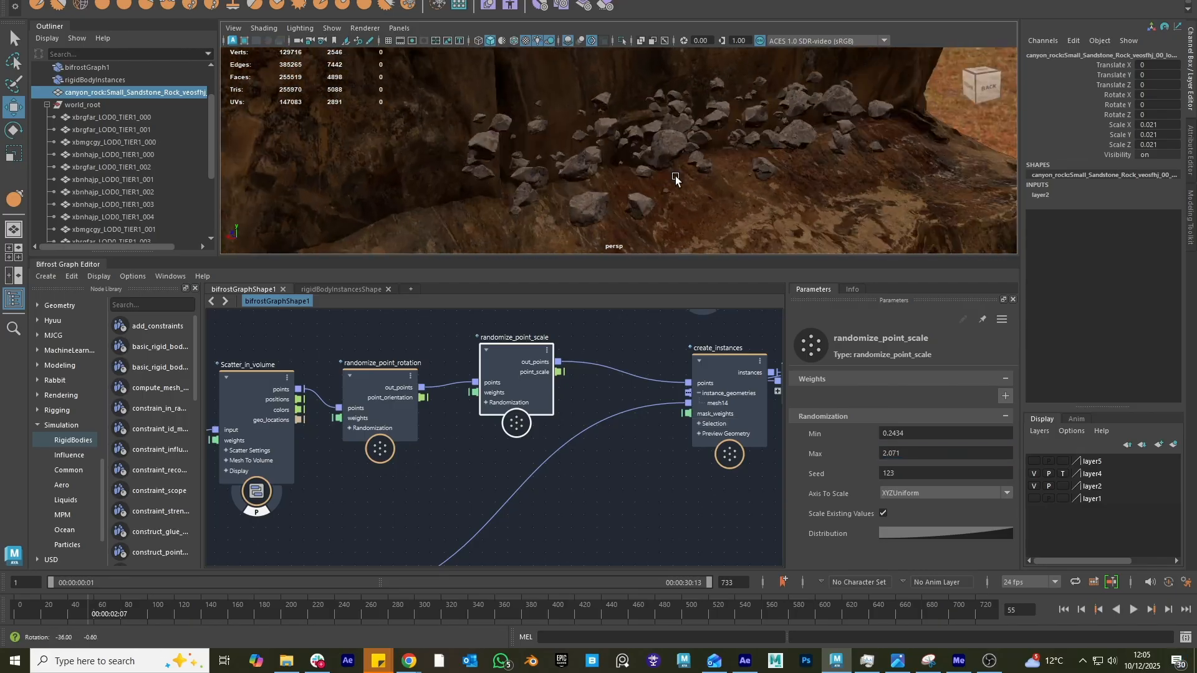
{"action": "right_click_drag", "start_coordinate": [675, 176], "coordinate": [956, 207], "text": "alt"}
{"action": "left_click_drag", "start_coordinate": [956, 207], "coordinate": [694, 176], "text": "alt"}
{"action": "right_click_drag", "start_coordinate": [695, 176], "coordinate": [450, 164], "text": "alt"}
{"action": "middle_click_drag", "start_coordinate": [682, 181], "coordinate": [663, 128], "text": "alt"}
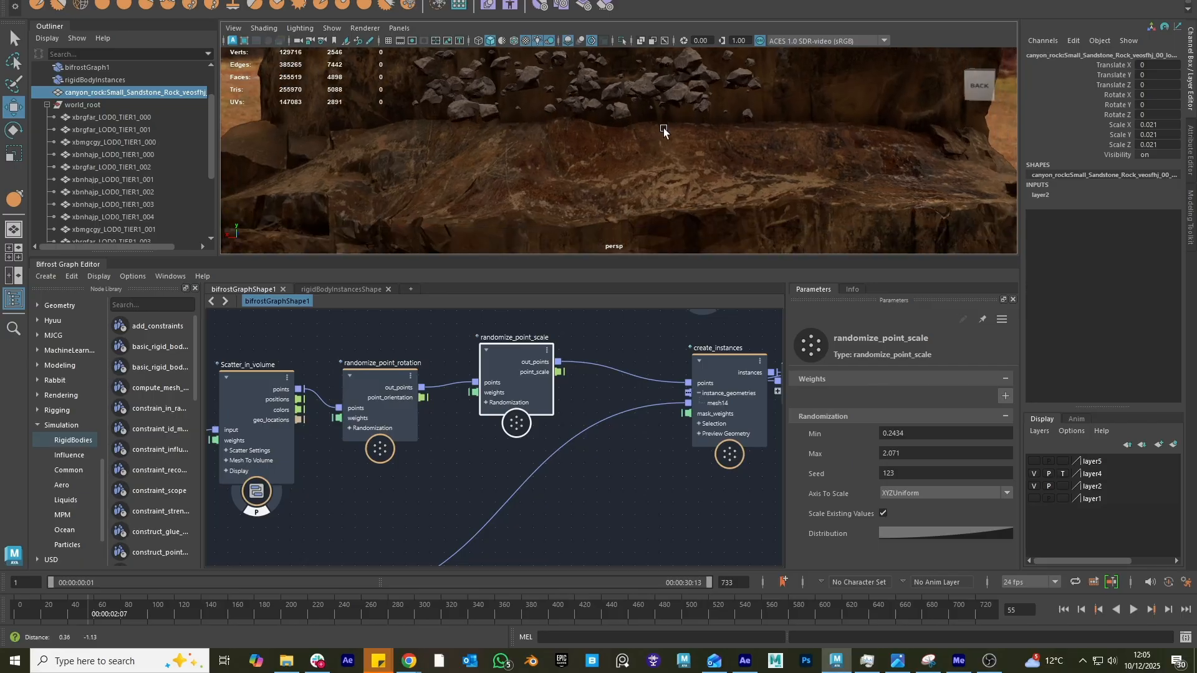
{"action": "left_click_drag", "start_coordinate": [663, 128], "coordinate": [647, 174], "text": "alt"}
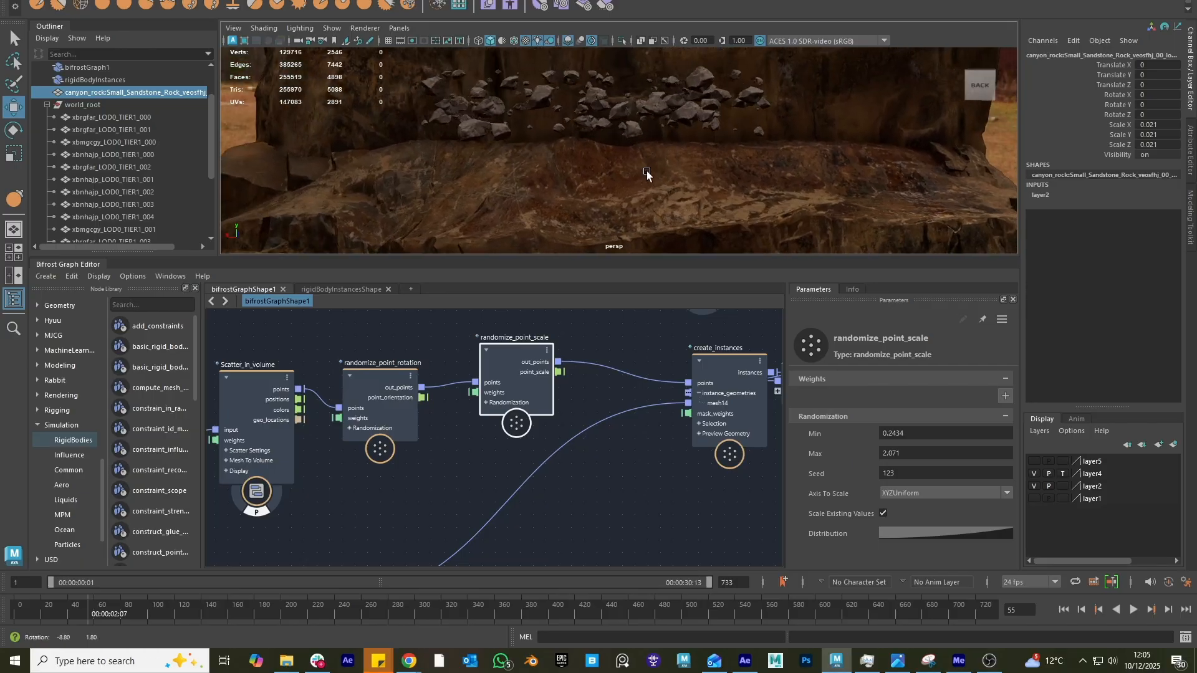
{"action": "right_click_drag", "start_coordinate": [646, 173], "coordinate": [760, 200], "text": "alt"}
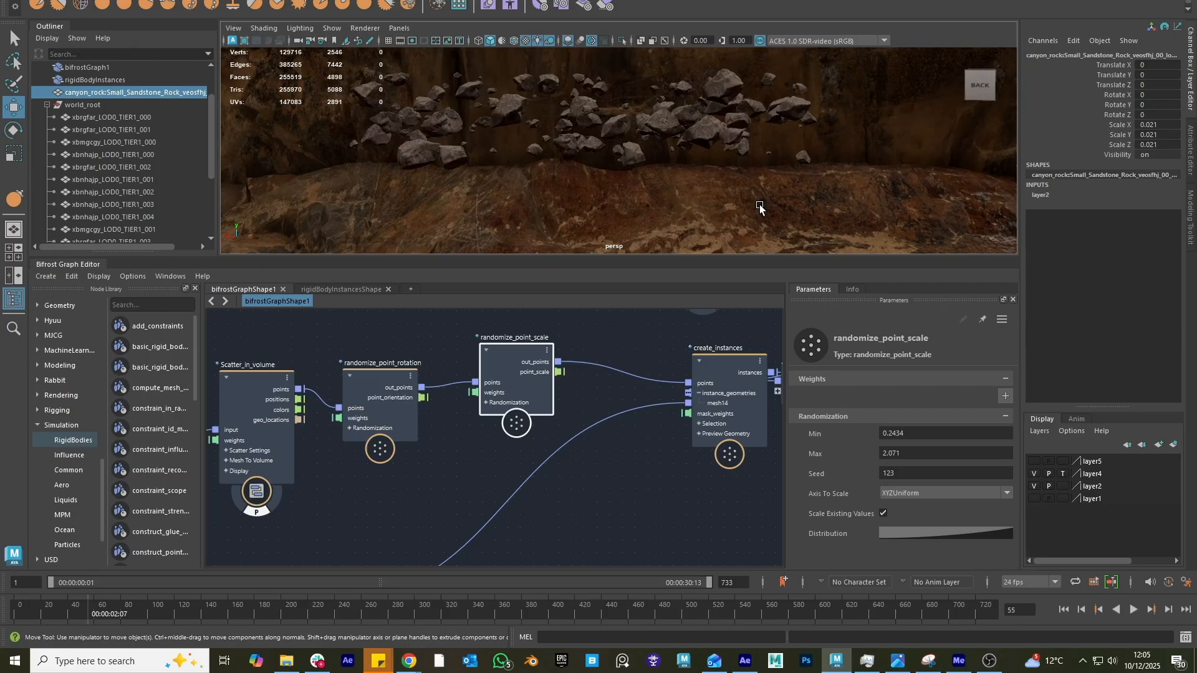
- Spread the create_instances and output nodes farther from the randomize_point_scale node to make room in the graph
{"action": "middle_click_drag", "start_coordinate": [701, 492], "coordinate": [464, 464]}
{"action": "left_click_drag", "start_coordinate": [577, 371], "coordinate": [727, 367]}
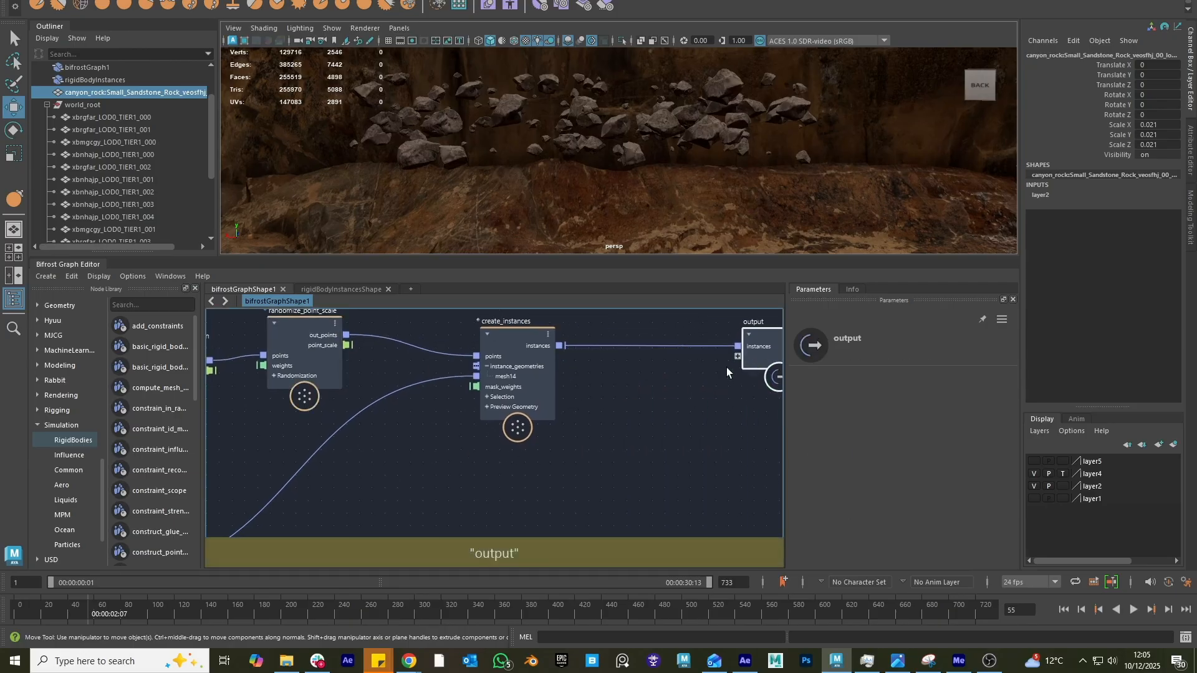
{"action": "left_click_drag", "start_coordinate": [521, 363], "coordinate": [578, 371]}
{"action": "middle_click_drag", "start_coordinate": [496, 447], "coordinate": [566, 411], "text": "alt"}
{"action": "right_click_drag", "start_coordinate": [566, 411], "coordinate": [465, 459], "text": "alt"}
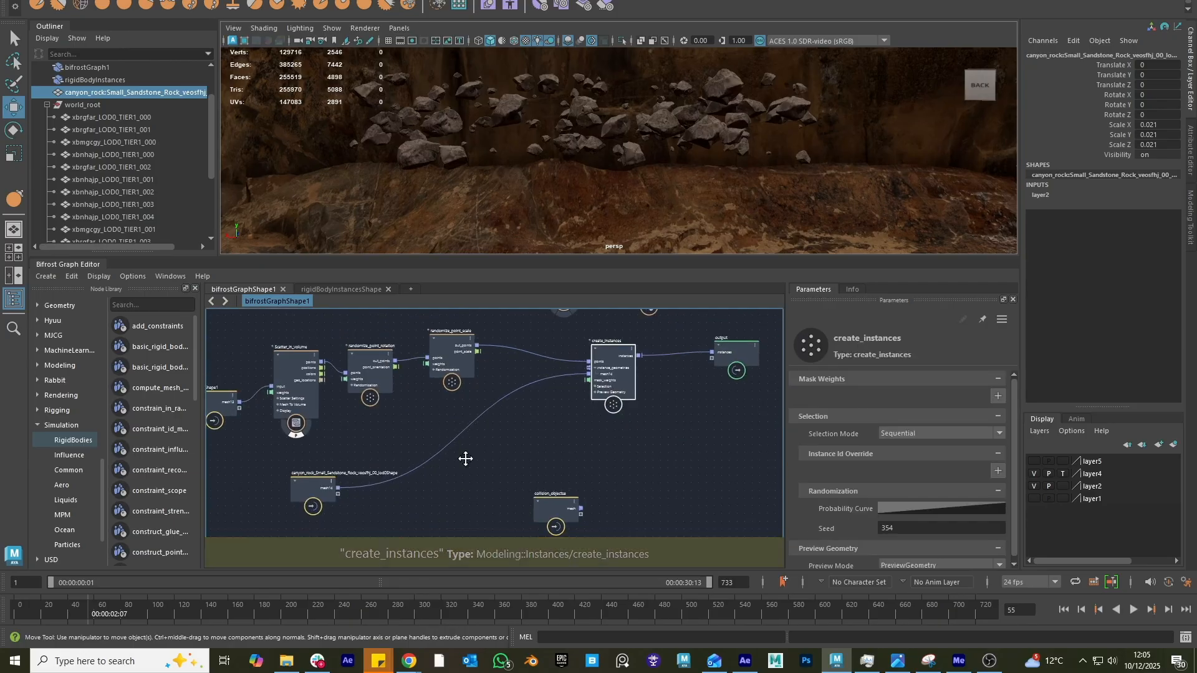
- Move the sandstone rock mesh input node closer to create_instances
{"action": "middle_click_drag", "start_coordinate": [465, 459], "coordinate": [478, 471], "text": "alt"}
{"action": "right_click_drag", "start_coordinate": [478, 471], "coordinate": [555, 481], "text": "alt"}
{"action": "middle_click_drag", "start_coordinate": [556, 481], "coordinate": [582, 468], "text": "alt"}
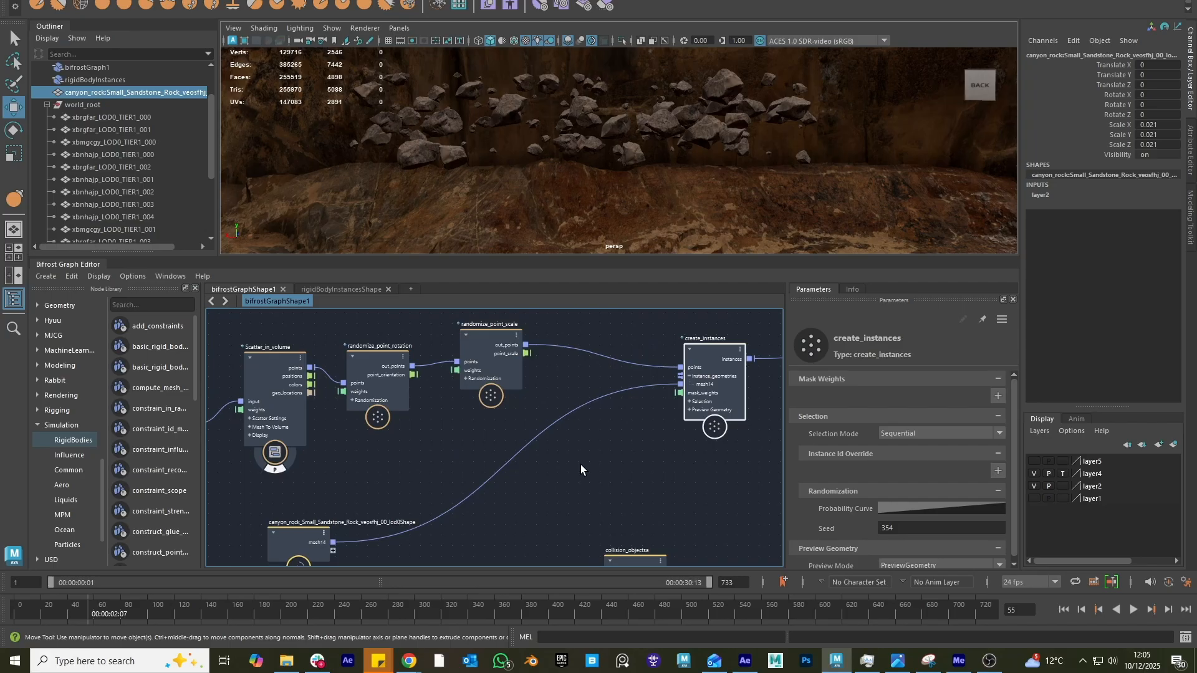
{"action": "middle_click_drag", "start_coordinate": [735, 457], "coordinate": [541, 472], "text": "alt"}
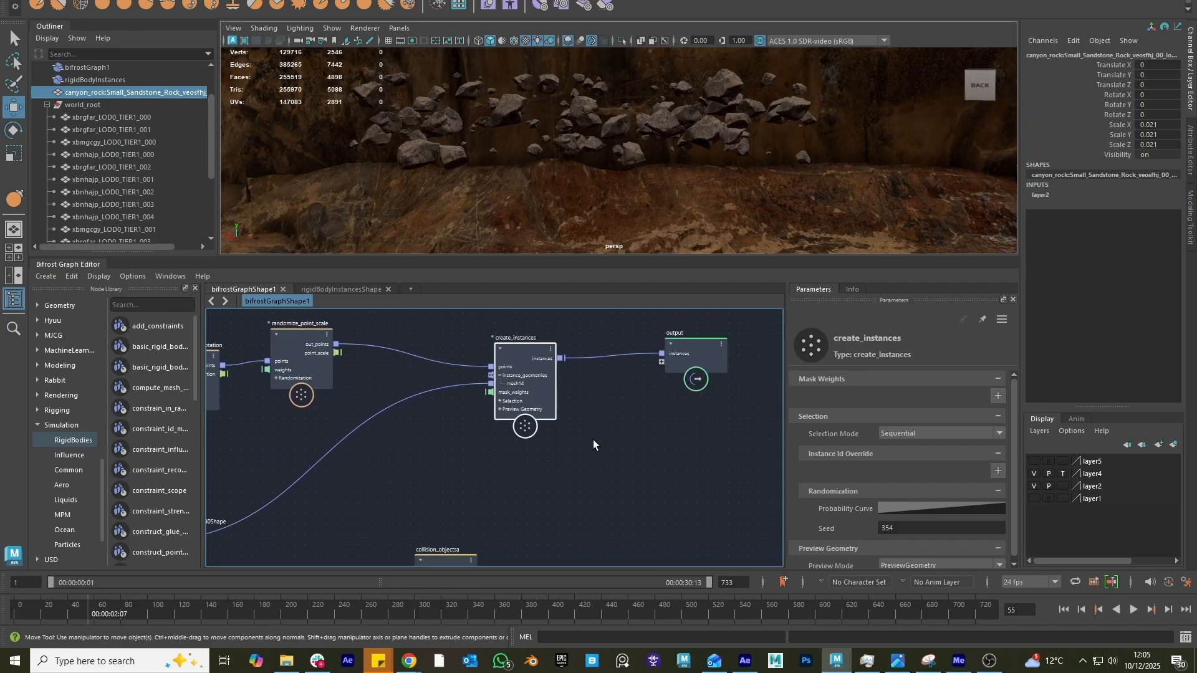
{"action": "middle_click_drag", "start_coordinate": [575, 440], "coordinate": [663, 423], "text": "alt"}
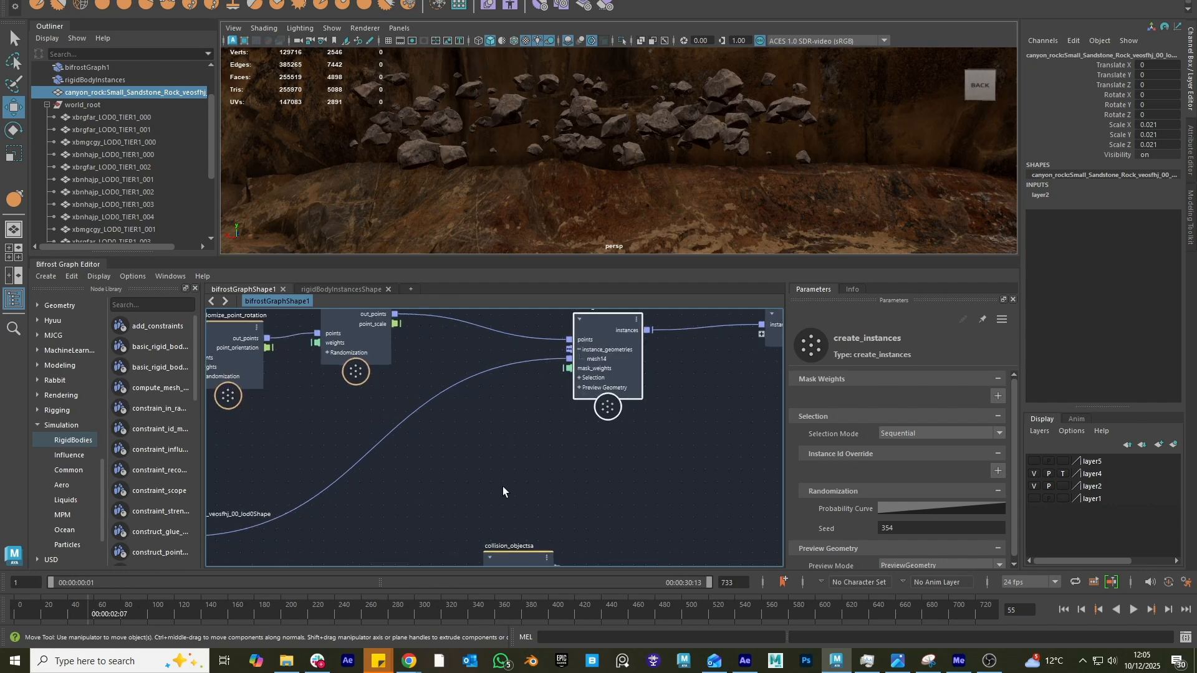
{"action": "middle_click_drag", "start_coordinate": [461, 482], "coordinate": [561, 467], "text": "alt"}
{"action": "left_click_drag", "start_coordinate": [270, 516], "coordinate": [432, 478]}
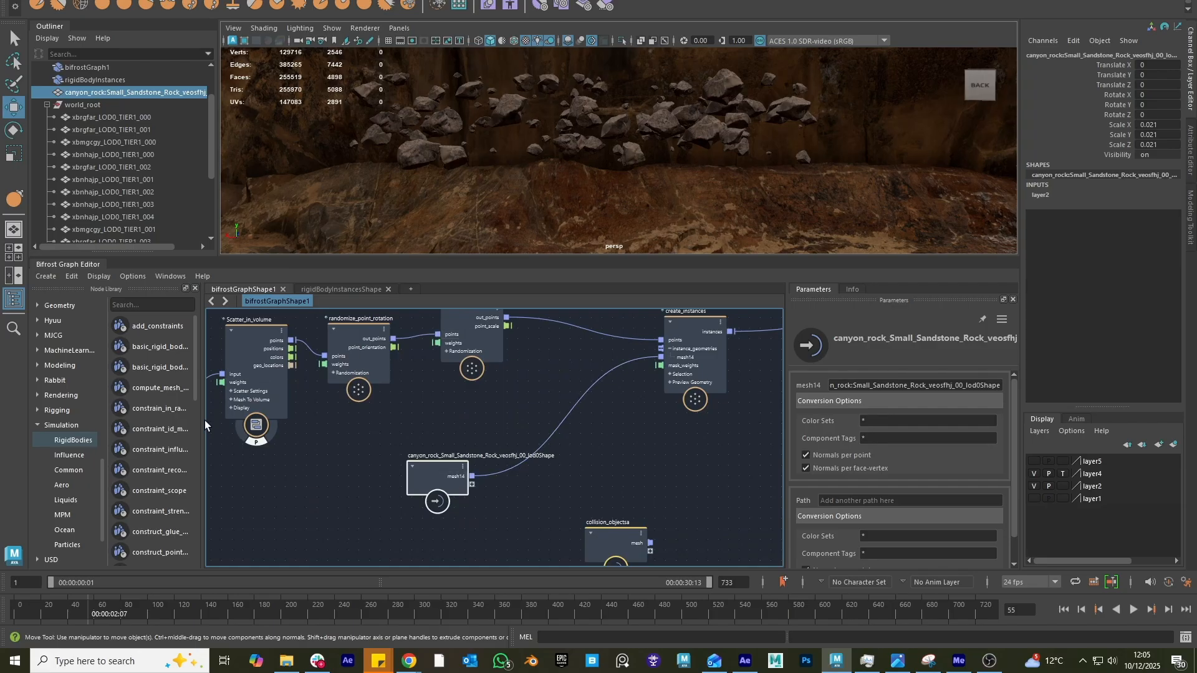
- Widen the node library and add a rigid_body_instance node from Simulation > RigidBodies near the rock mesh input
{"action": "left_click_drag", "start_coordinate": [203, 420], "coordinate": [344, 418]}
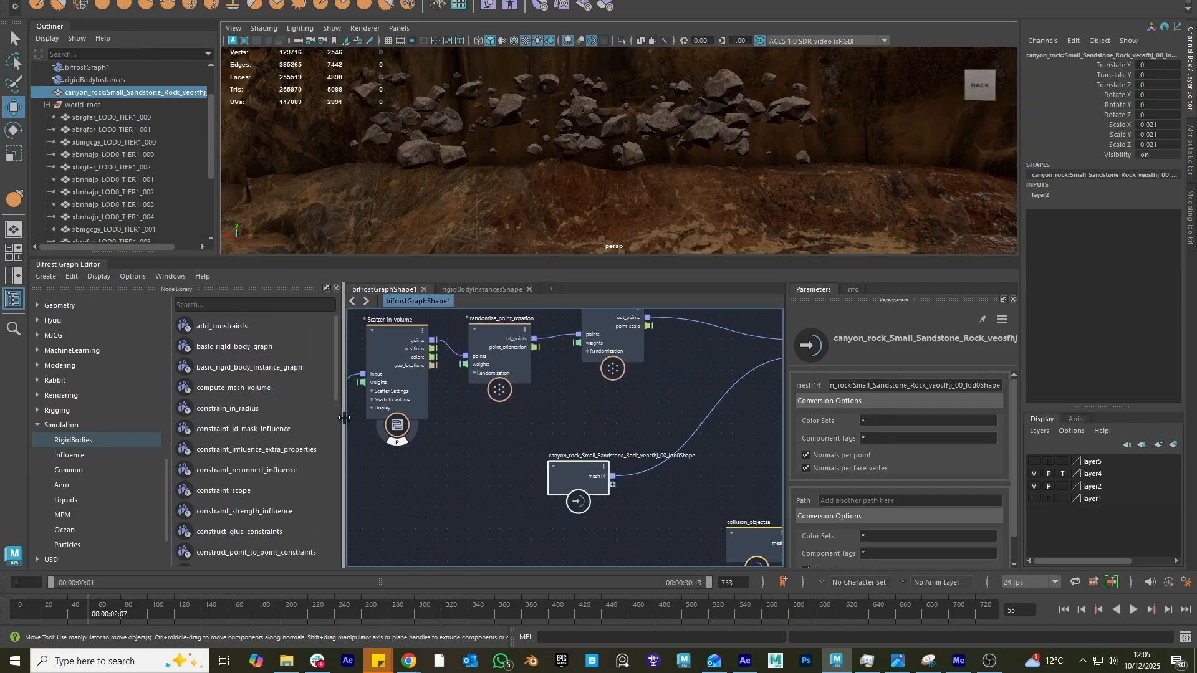
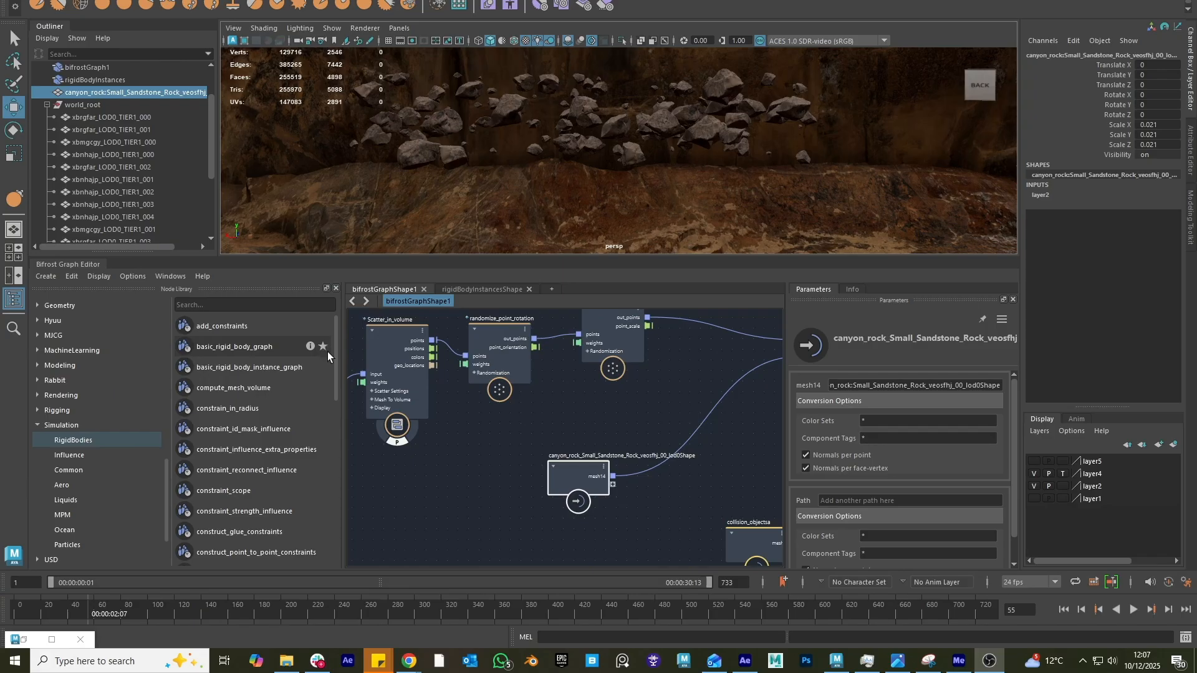
{"action": "left_click_drag", "start_coordinate": [335, 347], "coordinate": [325, 496]}
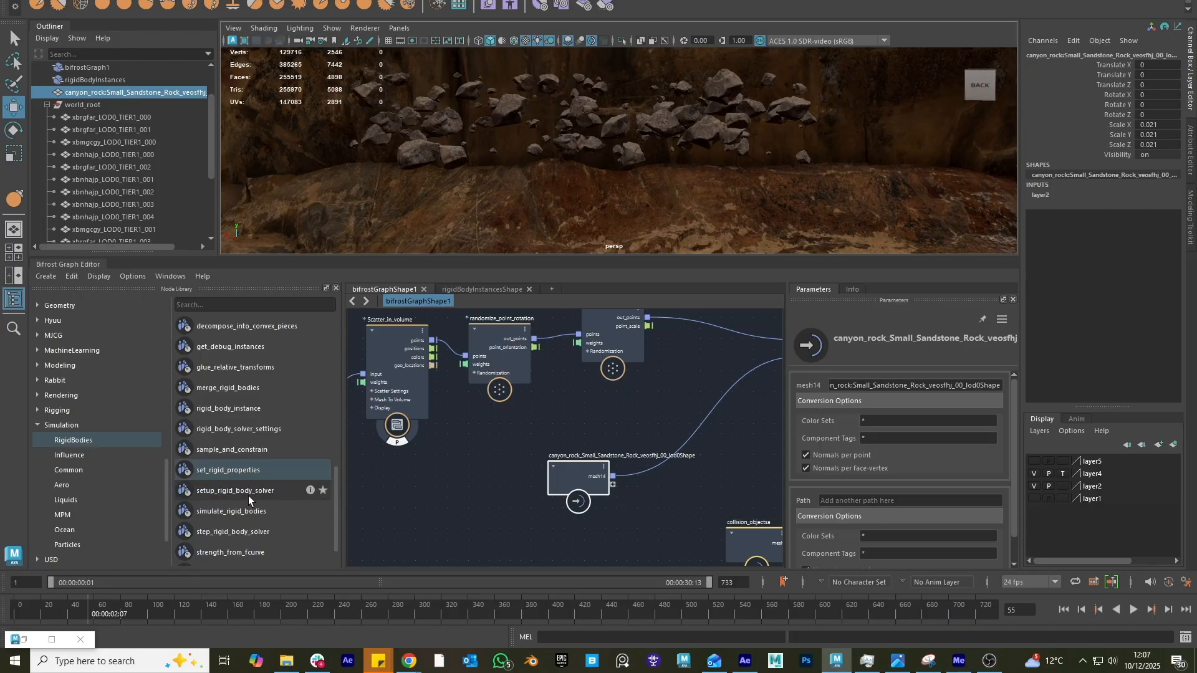
{"action": "left_click", "coordinate": [254, 408]}
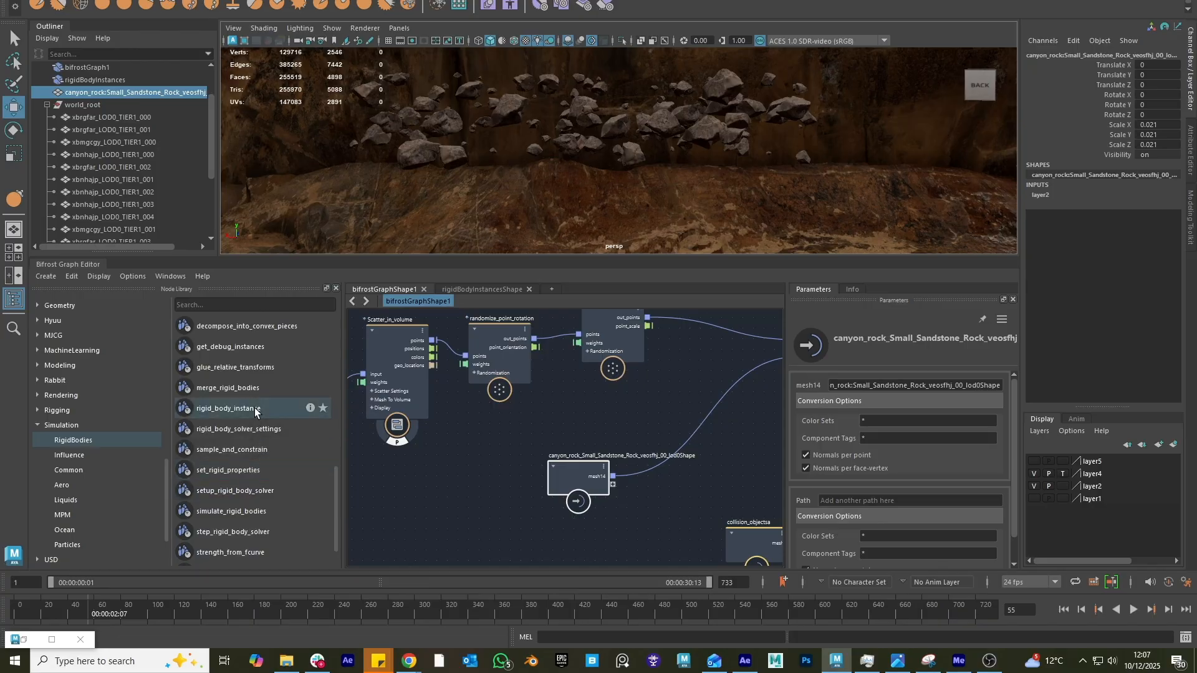
{"action": "left_click_drag", "start_coordinate": [254, 407], "coordinate": [446, 496]}
{"action": "left_click_drag", "start_coordinate": [451, 540], "coordinate": [703, 401]}
- Insert rigid_body_instance between the rock mesh and create_instances, feeding mesh14 into geometry and its output into the instance geometry input
{"action": "middle_click_drag", "start_coordinate": [717, 483], "coordinate": [544, 497], "text": "alt"}
{"action": "scroll", "coordinate": [556, 471], "scroll_direction": "up", "scroll_amount": 1}
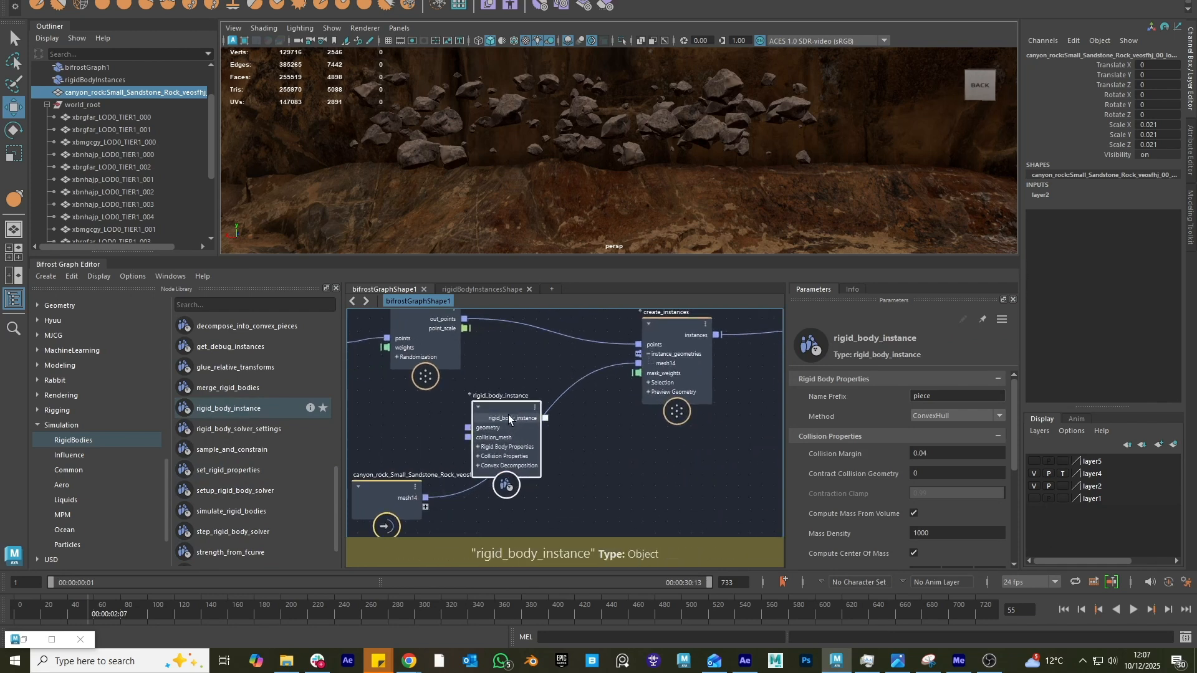
{"action": "left_click_drag", "start_coordinate": [503, 410], "coordinate": [537, 415]}
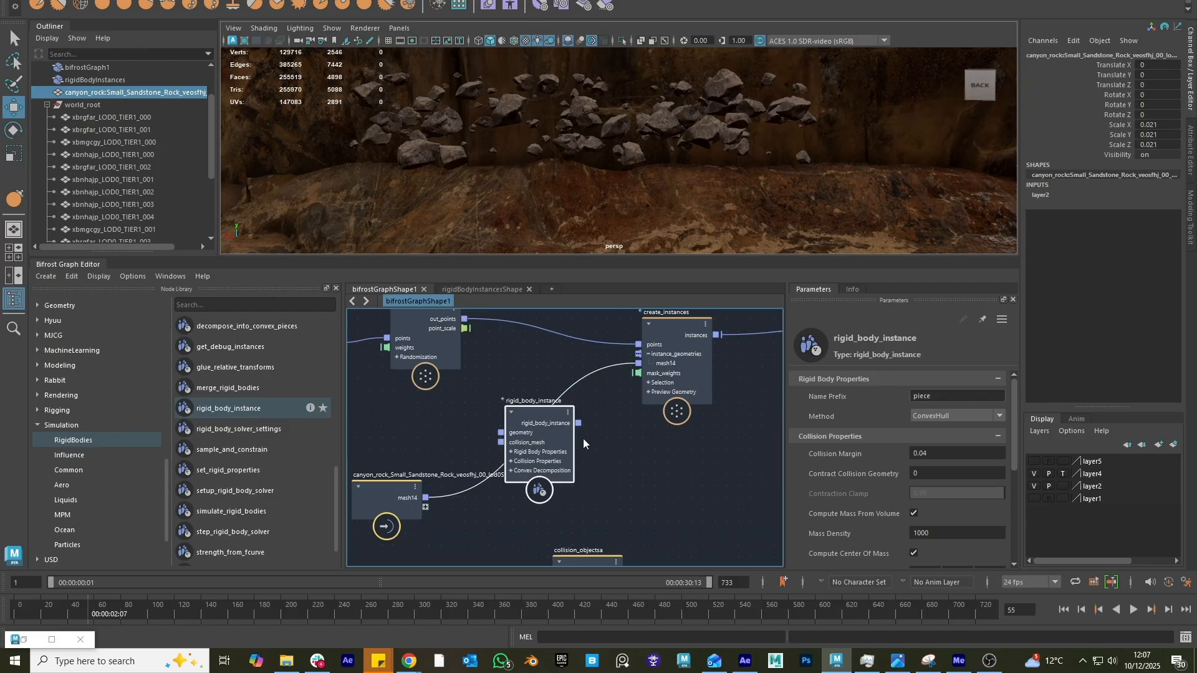
{"action": "left_click_drag", "start_coordinate": [638, 363], "coordinate": [633, 381]}
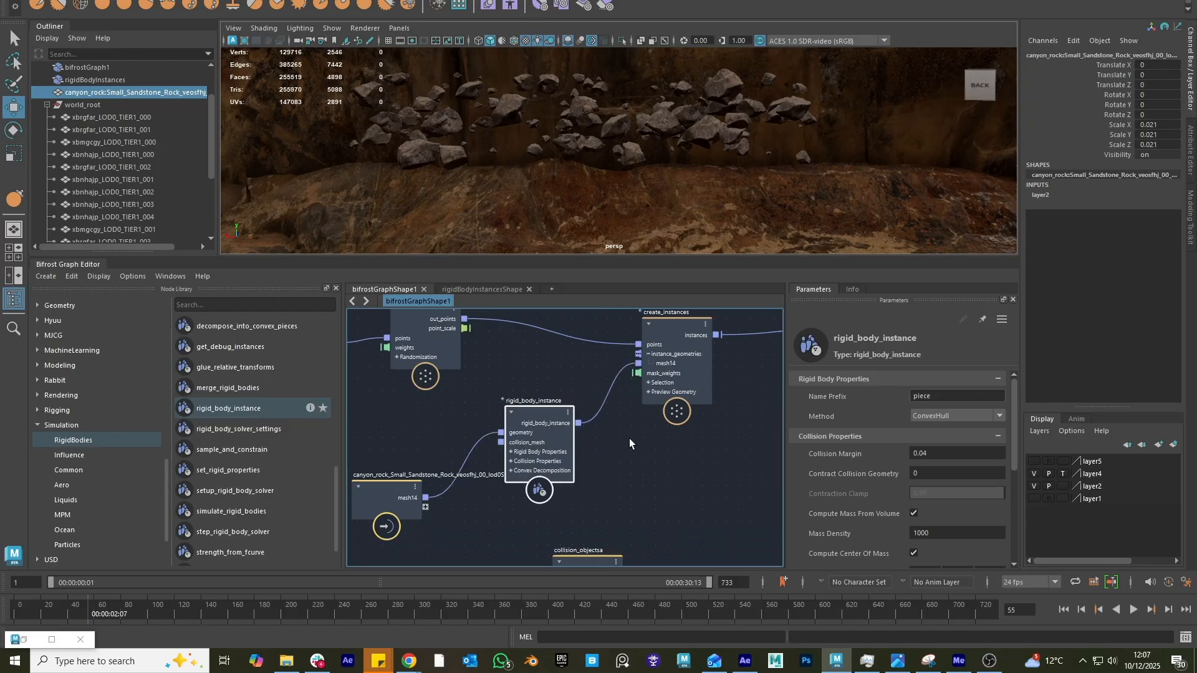
{"action": "left_click_drag", "start_coordinate": [553, 413], "coordinate": [553, 424]}
- Space out the rock mesh input, rigid_body_instance and create_instances nodes so their connections are easy to read
{"action": "middle_click_drag", "start_coordinate": [655, 471], "coordinate": [684, 443], "text": "alt"}
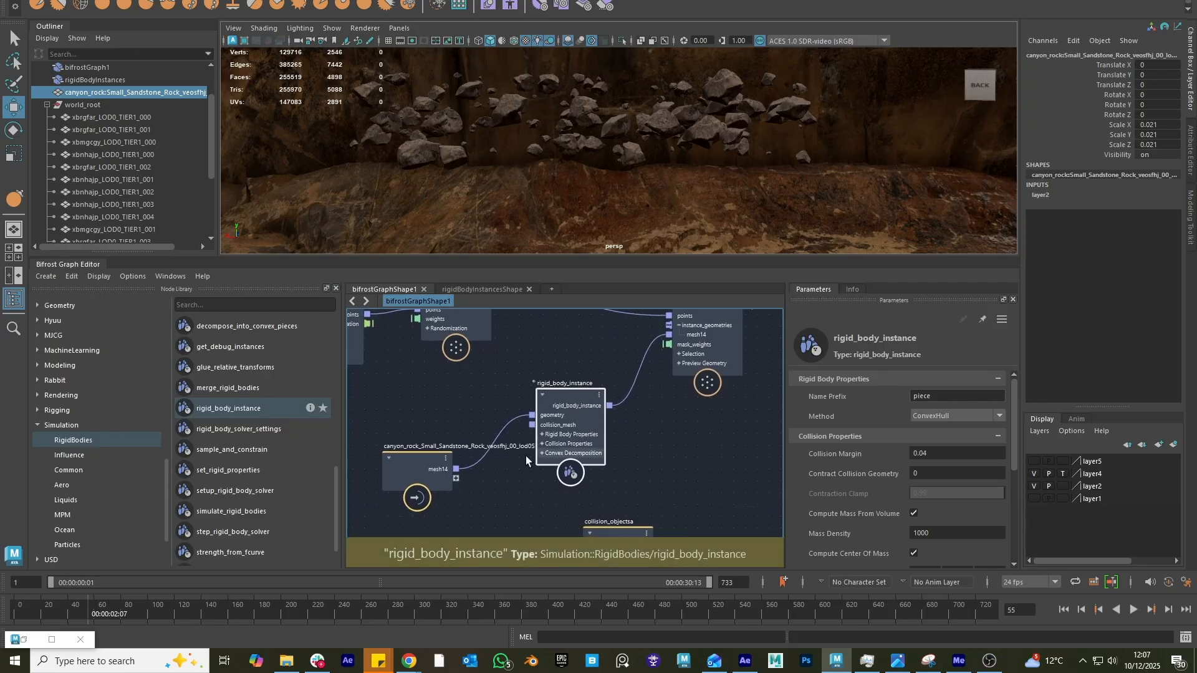
{"action": "left_click_drag", "start_coordinate": [416, 465], "coordinate": [383, 462]}
{"action": "scroll", "coordinate": [383, 464], "scroll_direction": "up", "scroll_amount": 1}
{"action": "left_click_drag", "start_coordinate": [603, 438], "coordinate": [582, 446]}
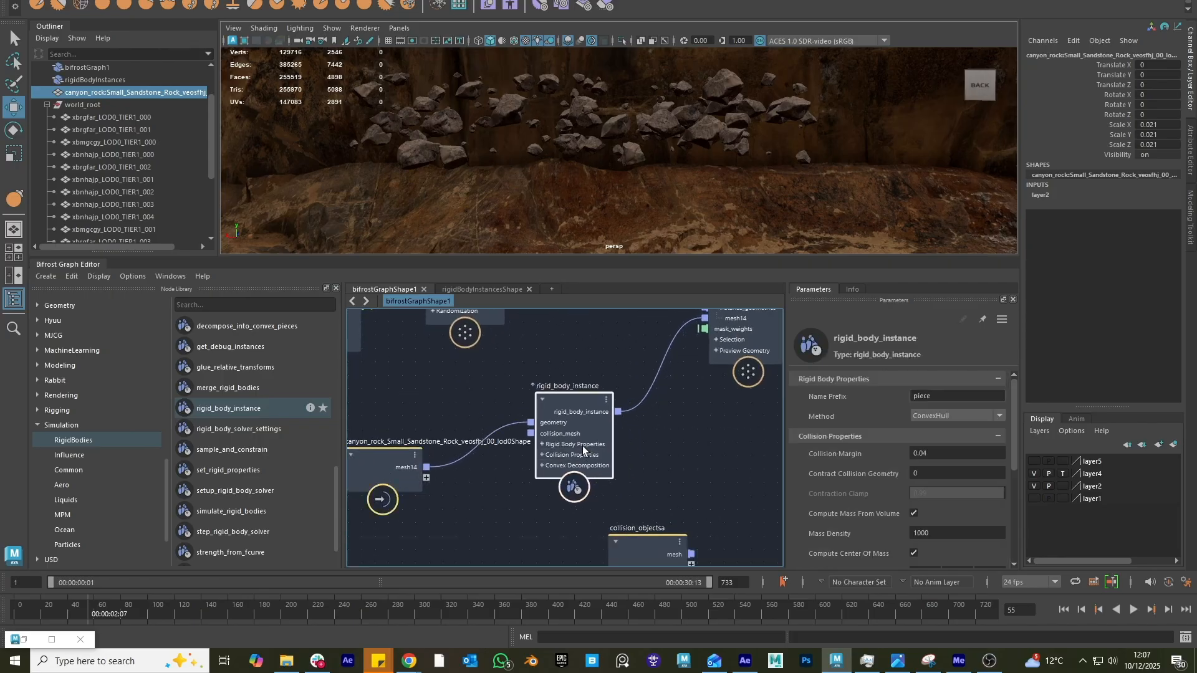
{"action": "middle_click_drag", "start_coordinate": [714, 450], "coordinate": [574, 503], "text": "alt"}
{"action": "left_click_drag", "start_coordinate": [616, 371], "coordinate": [609, 340]}
- Move the output node above create_instances and shift the bake_instanced_geometry1 node out of the way
{"action": "middle_click_drag", "start_coordinate": [708, 422], "coordinate": [337, 505], "text": "alt"}
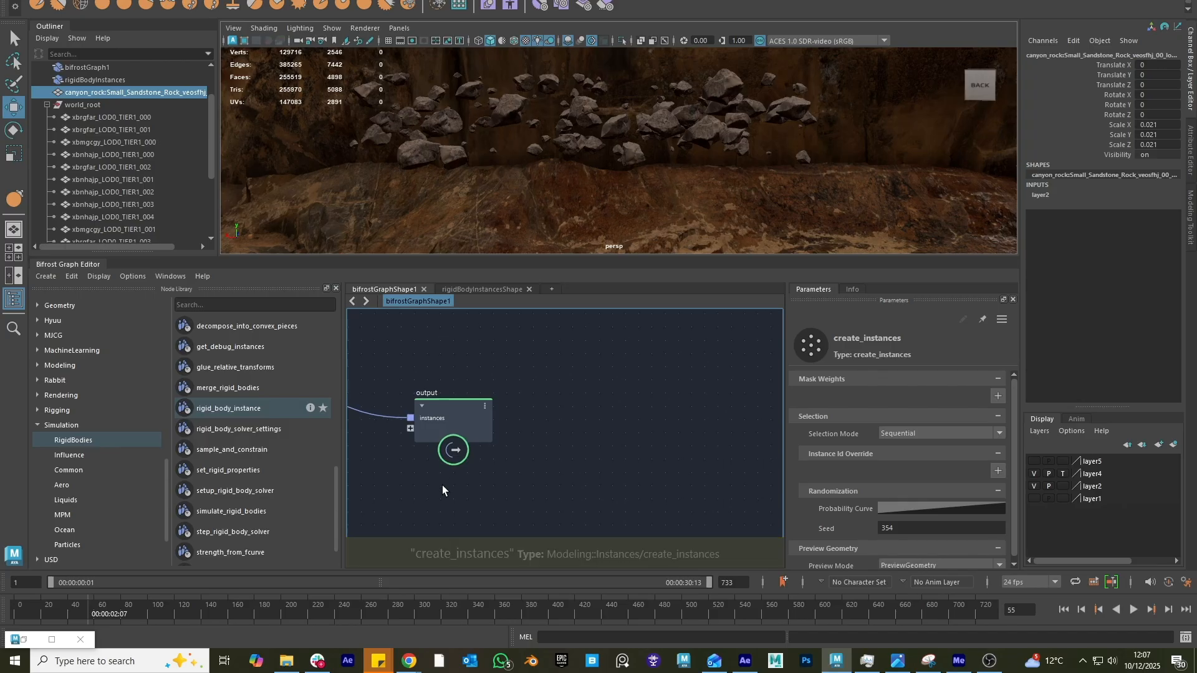
{"action": "scroll", "coordinate": [441, 485], "scroll_direction": "down", "scroll_amount": 2}
{"action": "middle_click_drag", "start_coordinate": [480, 488], "coordinate": [606, 465], "text": "alt"}
{"action": "left_click_drag", "start_coordinate": [574, 409], "coordinate": [547, 315]}
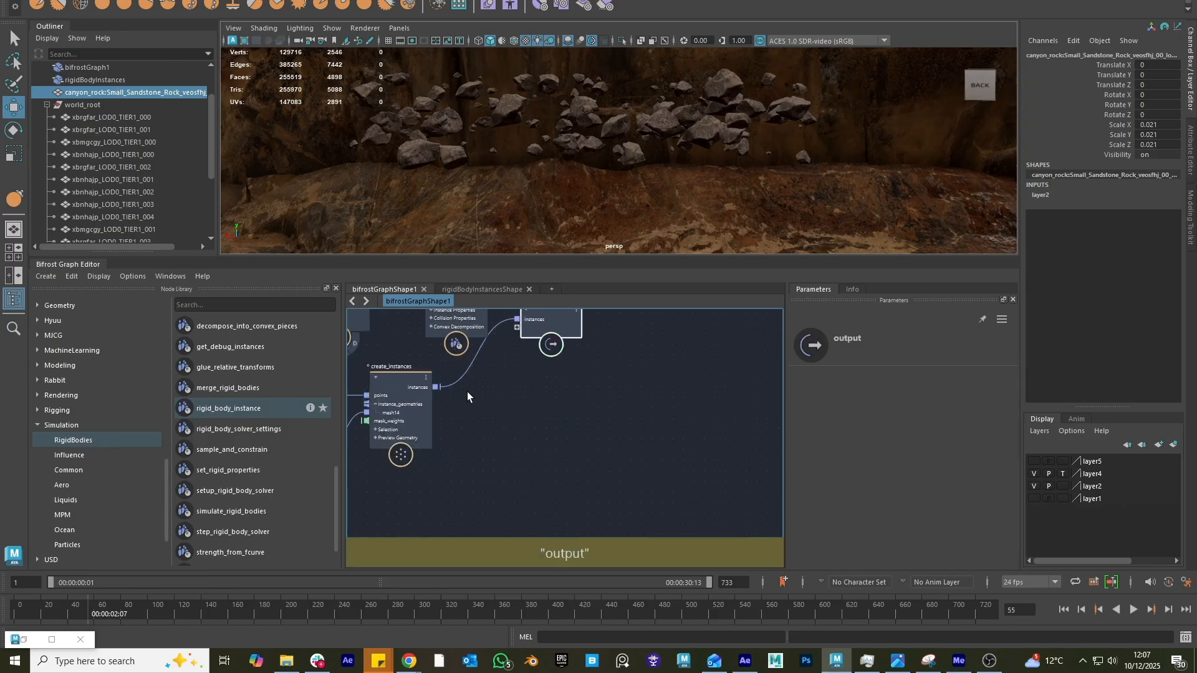
{"action": "middle_click_drag", "start_coordinate": [467, 391], "coordinate": [567, 502], "text": "alt"}
{"action": "scroll", "coordinate": [486, 466], "scroll_direction": "down", "scroll_amount": 1}
{"action": "left_click_drag", "start_coordinate": [350, 376], "coordinate": [554, 340]}
- Add a basic_rigid_body_graph node to the empty area beyond the output node
{"action": "middle_click_drag", "start_coordinate": [656, 527], "coordinate": [628, 355], "text": "alt"}
{"action": "mouse_move", "coordinate": [604, 452]}
{"action": "middle_mouse_down", "text": "alt"}
{"action": "mouse_move", "coordinate": [590, 497]}
{"action": "mouse_move", "coordinate": [617, 465]}
{"action": "mouse_move", "coordinate": [600, 458]}
{"action": "middle_mouse_up", "text": "alt"}
{"action": "scroll", "coordinate": [590, 493], "scroll_direction": "up", "scroll_amount": 1}
{"action": "scroll", "coordinate": [592, 466], "scroll_direction": "down", "scroll_amount": 1}
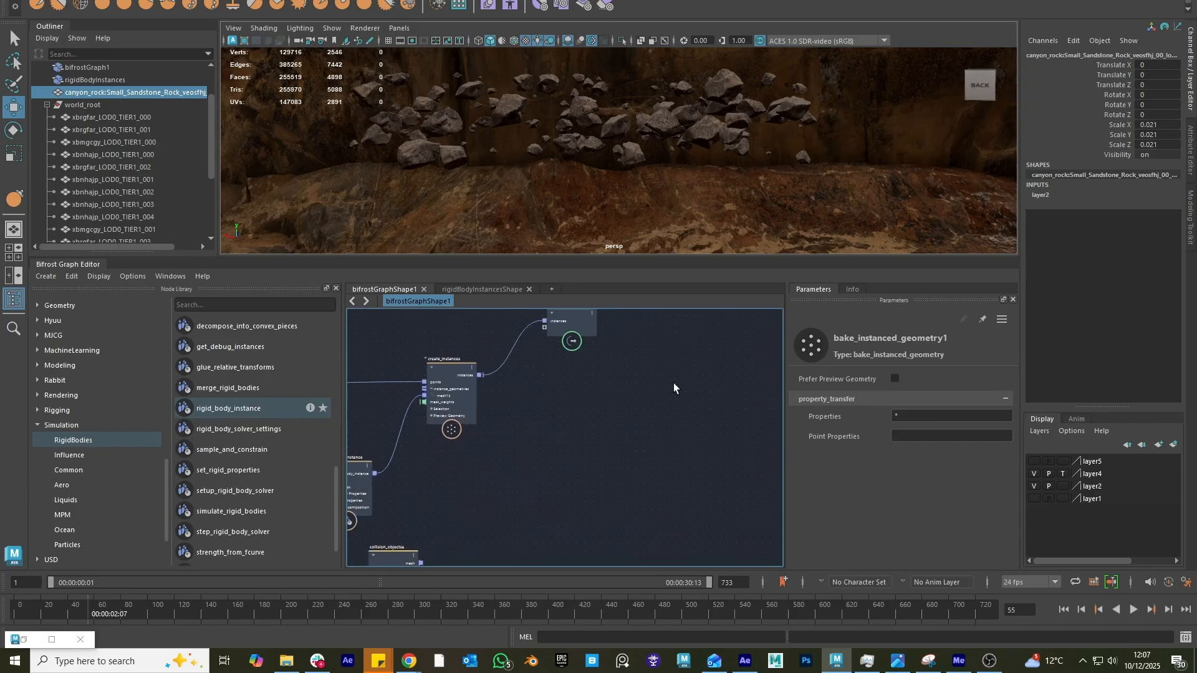
{"action": "key", "text": "Tab"}
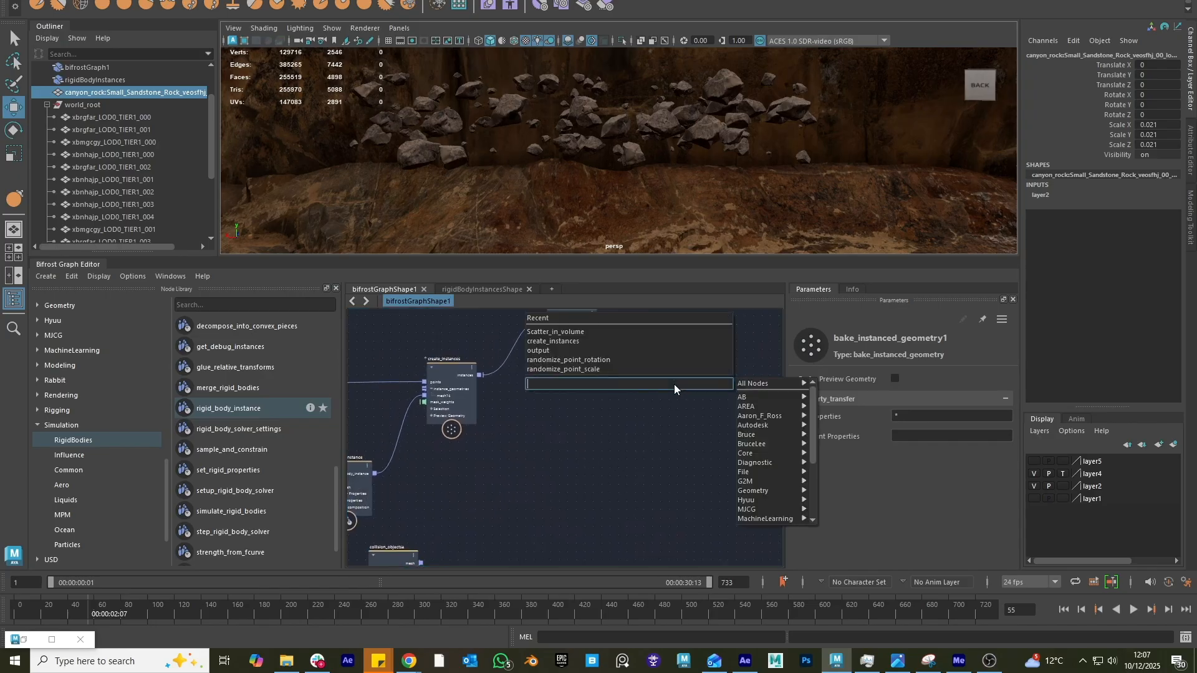
{"action": "type", "text": "rigid"}
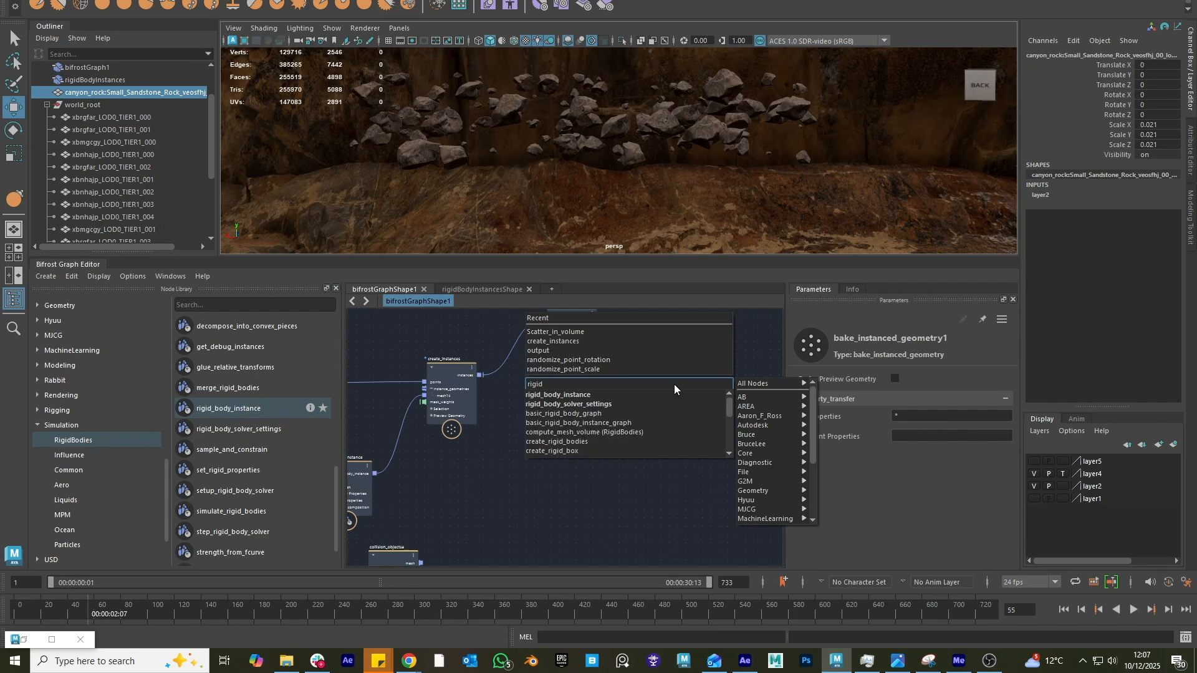
{"action": "left_click", "coordinate": [611, 413]}
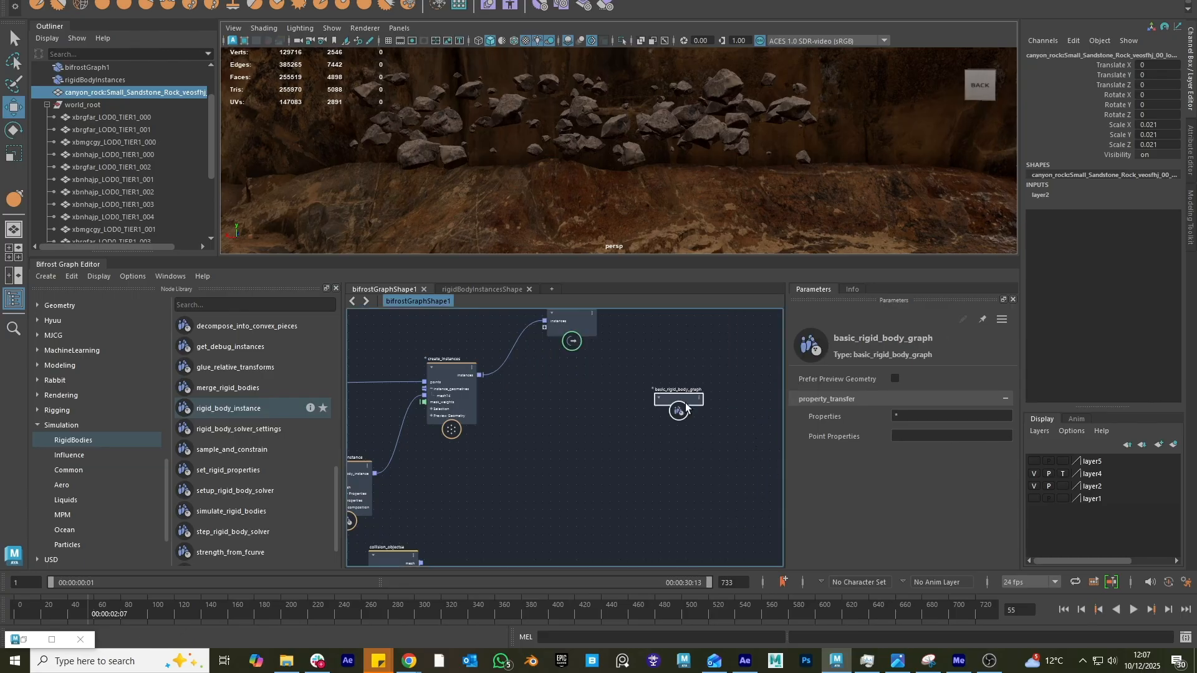
{"action": "key", "text": "ctrl+z"}
{"action": "middle_click_drag", "start_coordinate": [527, 426], "coordinate": [669, 497], "text": "alt"}
{"action": "left_click_drag", "start_coordinate": [649, 414], "coordinate": [720, 440]}
- Explode the basic_rigid_body_graph compound into its individual nodes
{"action": "middle_click_drag", "start_coordinate": [632, 441], "coordinate": [557, 413], "text": "alt"}
{"action": "middle_click_drag", "start_coordinate": [673, 419], "coordinate": [587, 387], "text": "alt"}
{"action": "right_click", "coordinate": [587, 387]}
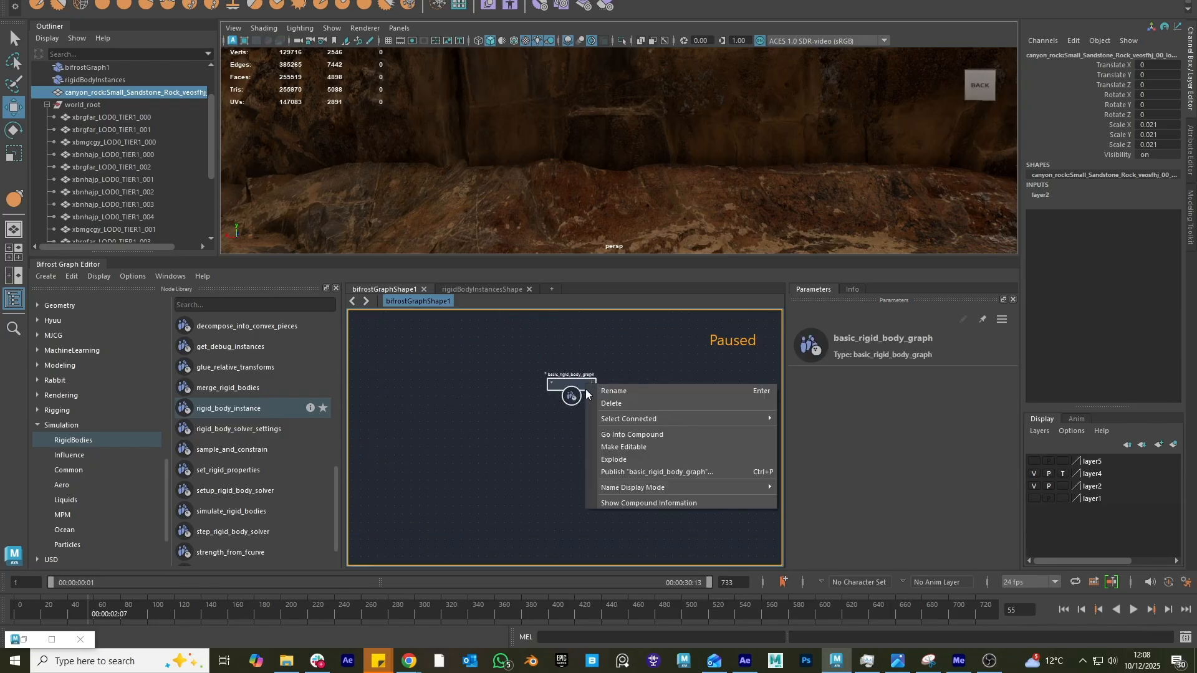
{"action": "left_click", "coordinate": [615, 462]}
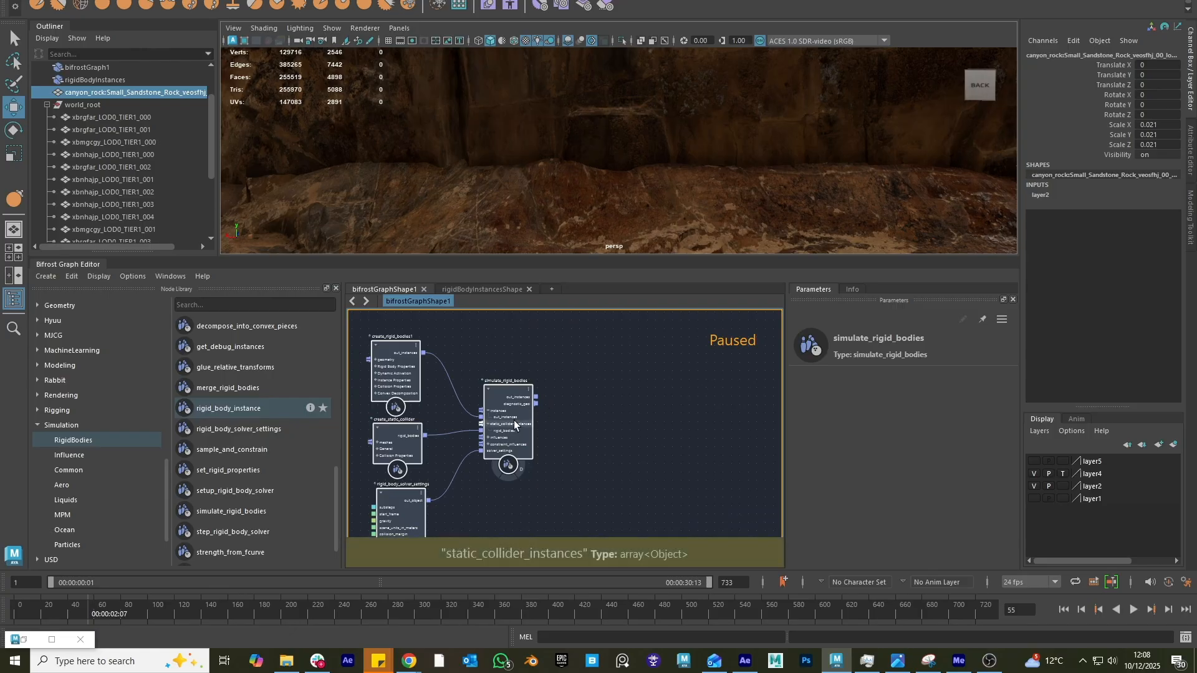
- Move the exploded rigid body nodes as a group closer to create_instances and the output node
{"action": "middle_click_drag", "start_coordinate": [522, 425], "coordinate": [679, 427], "text": "alt"}
{"action": "middle_click_drag", "start_coordinate": [446, 397], "coordinate": [598, 478], "text": "alt"}
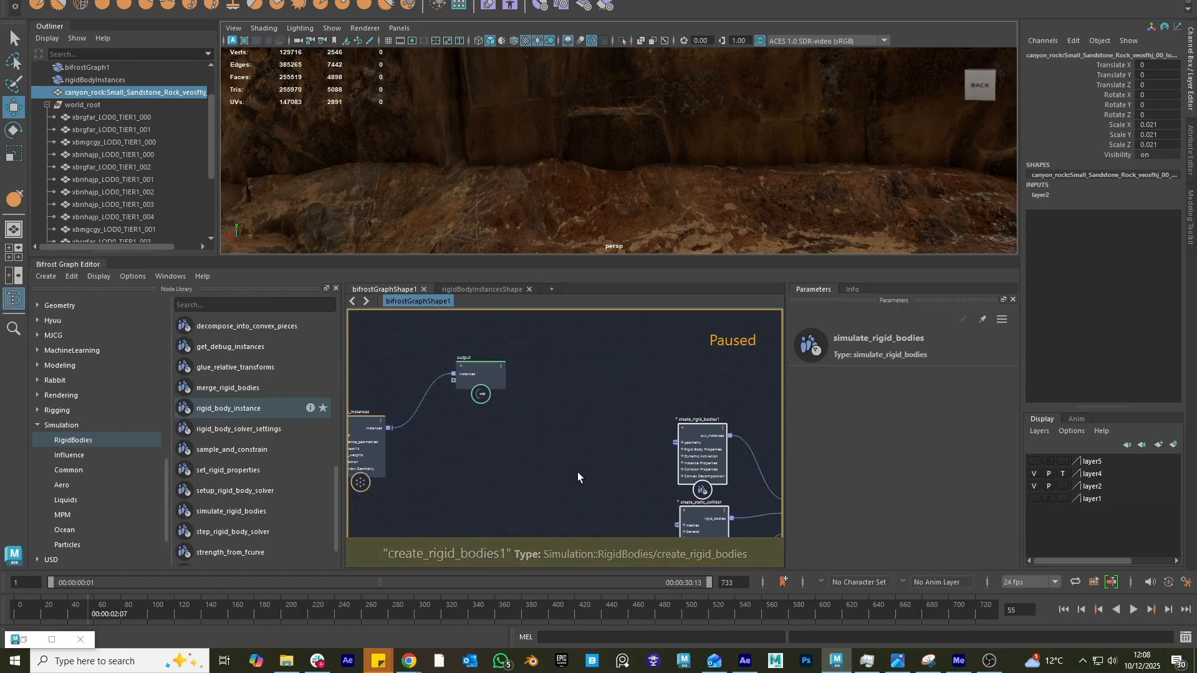
{"action": "left_click_drag", "start_coordinate": [706, 455], "coordinate": [612, 386]}
{"action": "middle_click_drag", "start_coordinate": [508, 413], "coordinate": [548, 393], "text": "alt"}
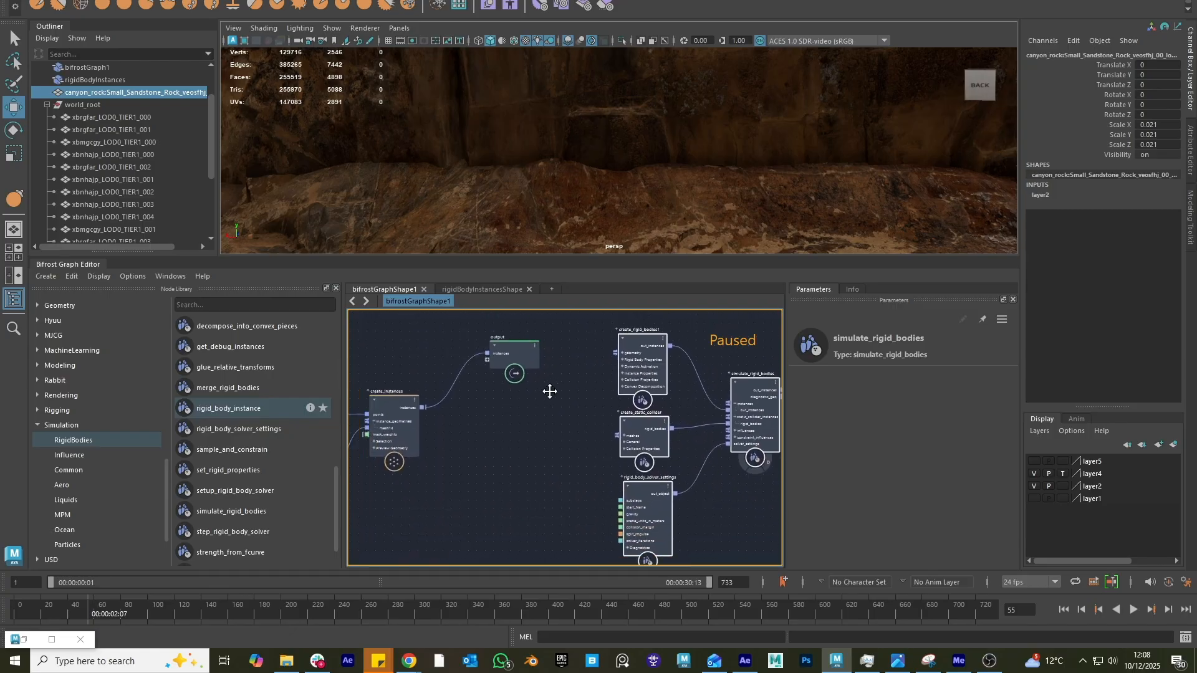
- Move the create_rigid_bodies1 node clear of the other rigid body nodes and delete it
{"action": "left_click", "coordinate": [594, 396]}
{"action": "mouse_move", "coordinate": [594, 396]}
{"action": "left_mouse_down"}
{"action": "mouse_move", "coordinate": [527, 430]}
{"action": "mouse_move", "coordinate": [569, 405]}
{"action": "mouse_move", "coordinate": [580, 379]}
{"action": "left_mouse_up"}
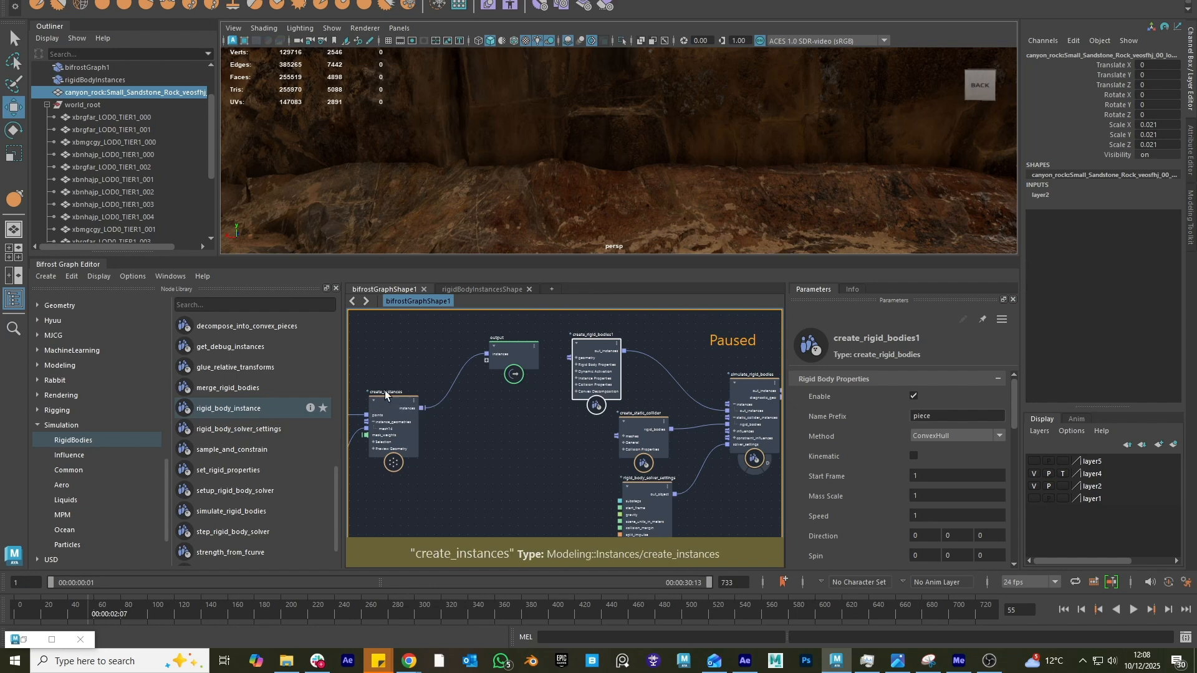
{"action": "left_click_drag", "start_coordinate": [595, 350], "coordinate": [593, 361]}
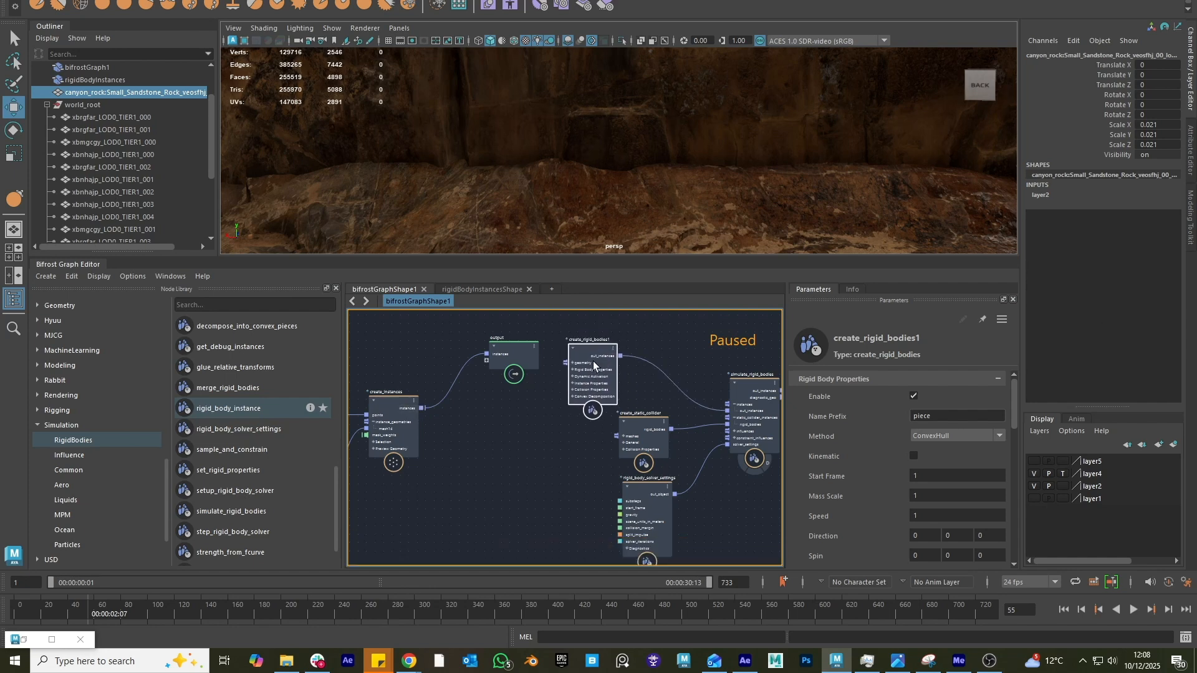
{"action": "middle_click_drag", "start_coordinate": [415, 532], "coordinate": [443, 529], "text": "alt"}
{"action": "left_click_drag", "start_coordinate": [652, 378], "coordinate": [649, 361]}
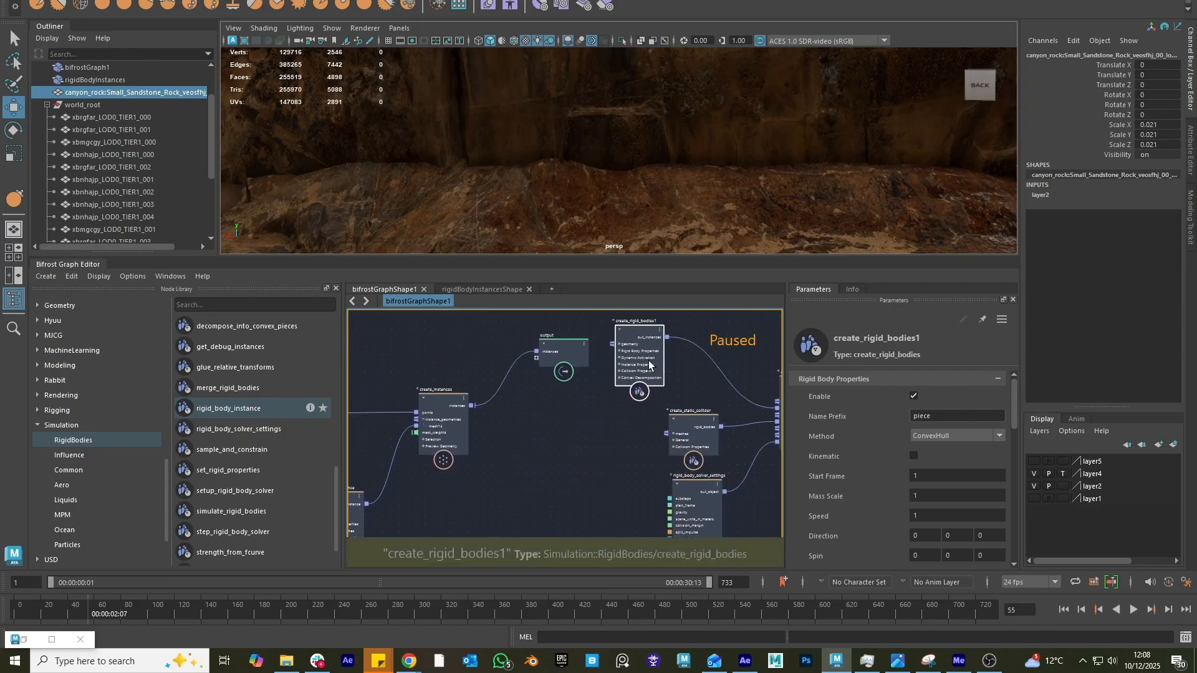
{"action": "key", "text": "Delete"}
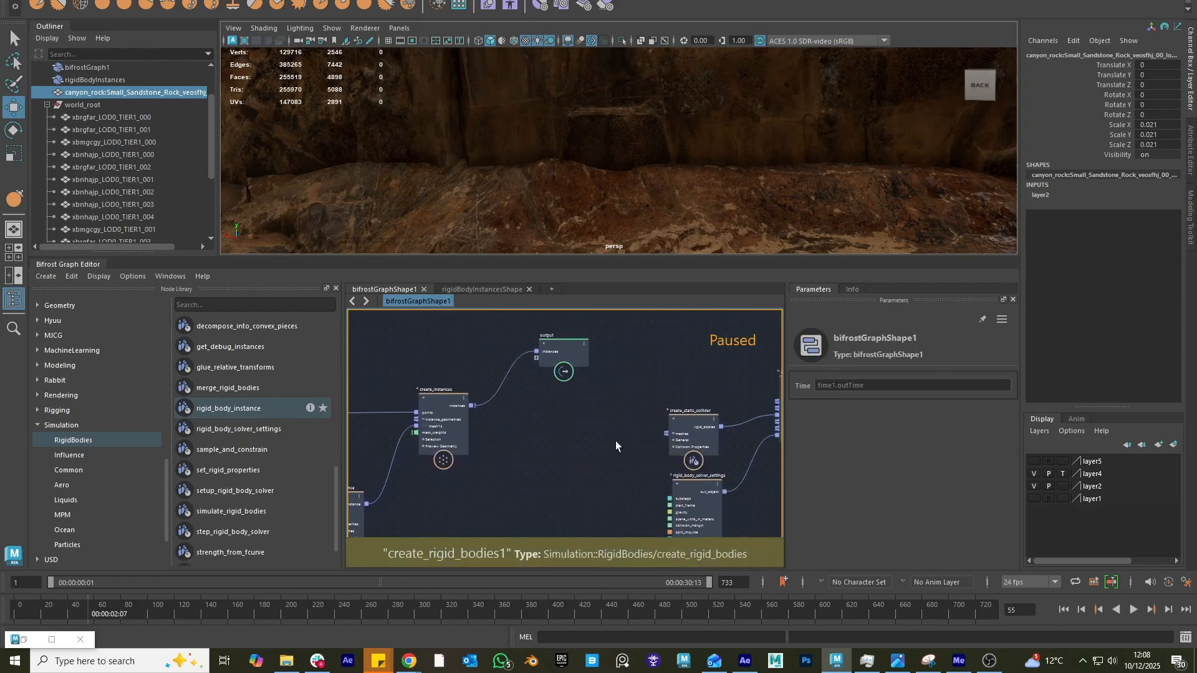
- Add a set_rigid_properties node from the RigidBodies library above create_static_collider
{"action": "scroll", "coordinate": [286, 407], "scroll_direction": "up", "scroll_amount": 3}
{"action": "scroll", "coordinate": [285, 407], "scroll_direction": "up", "scroll_amount": 4}
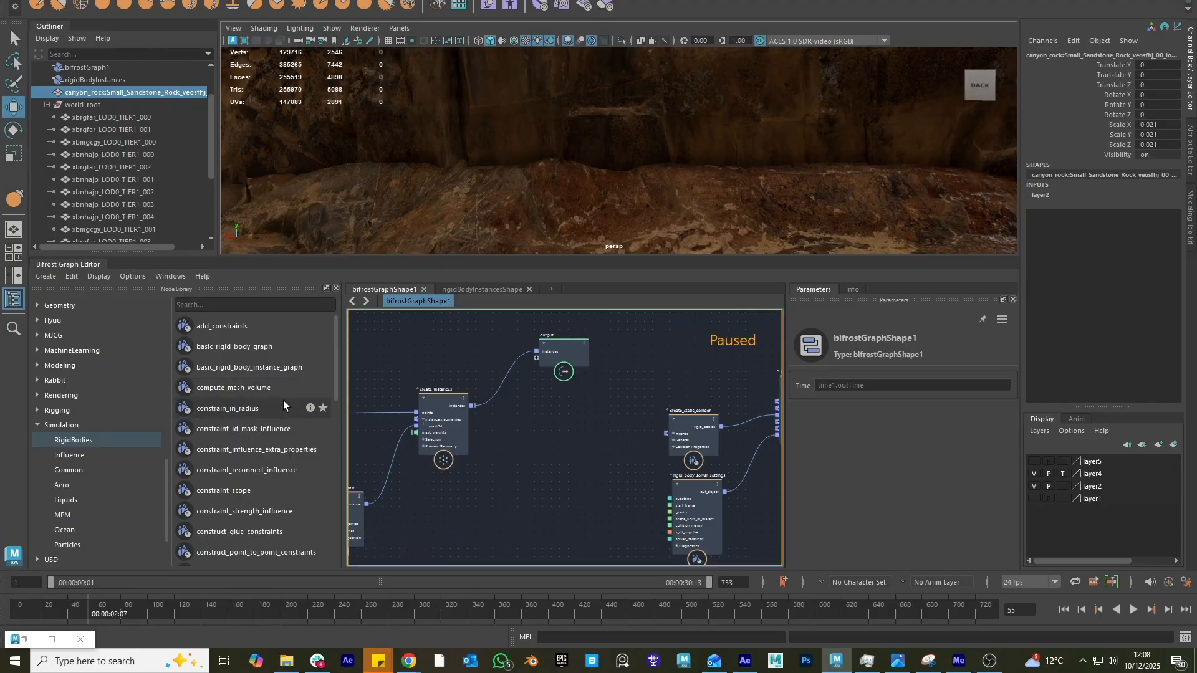
{"action": "scroll", "coordinate": [283, 405], "scroll_direction": "down", "scroll_amount": 1}
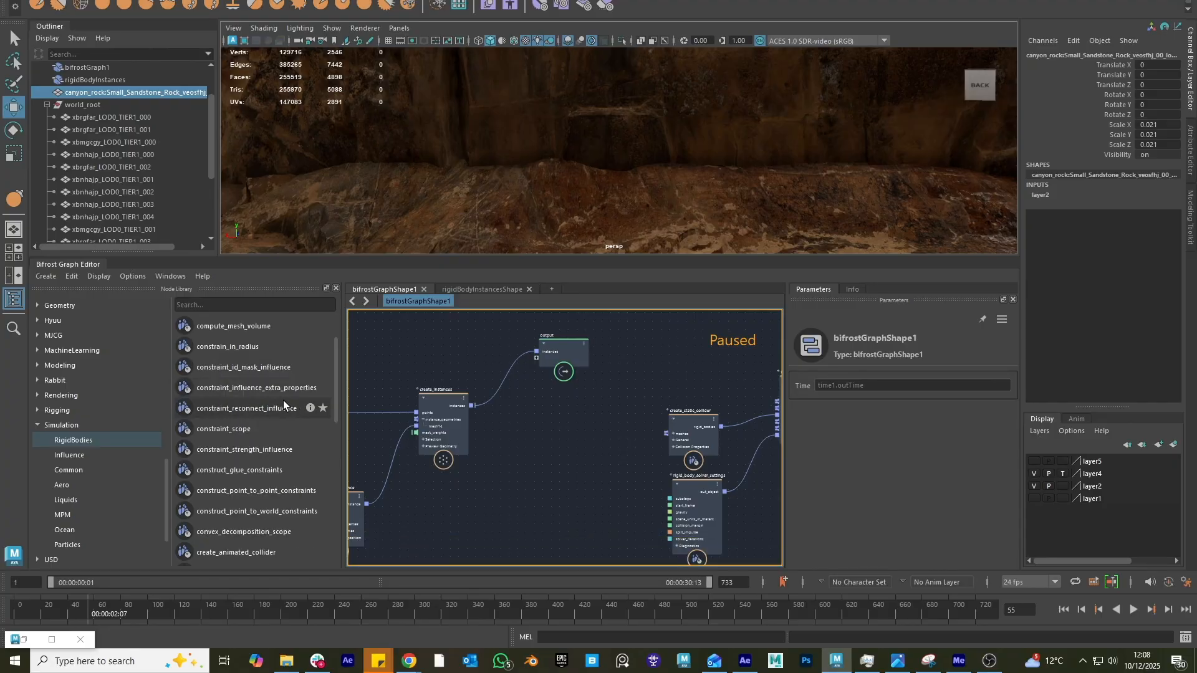
{"action": "scroll", "coordinate": [283, 405], "scroll_direction": "down", "scroll_amount": 1}
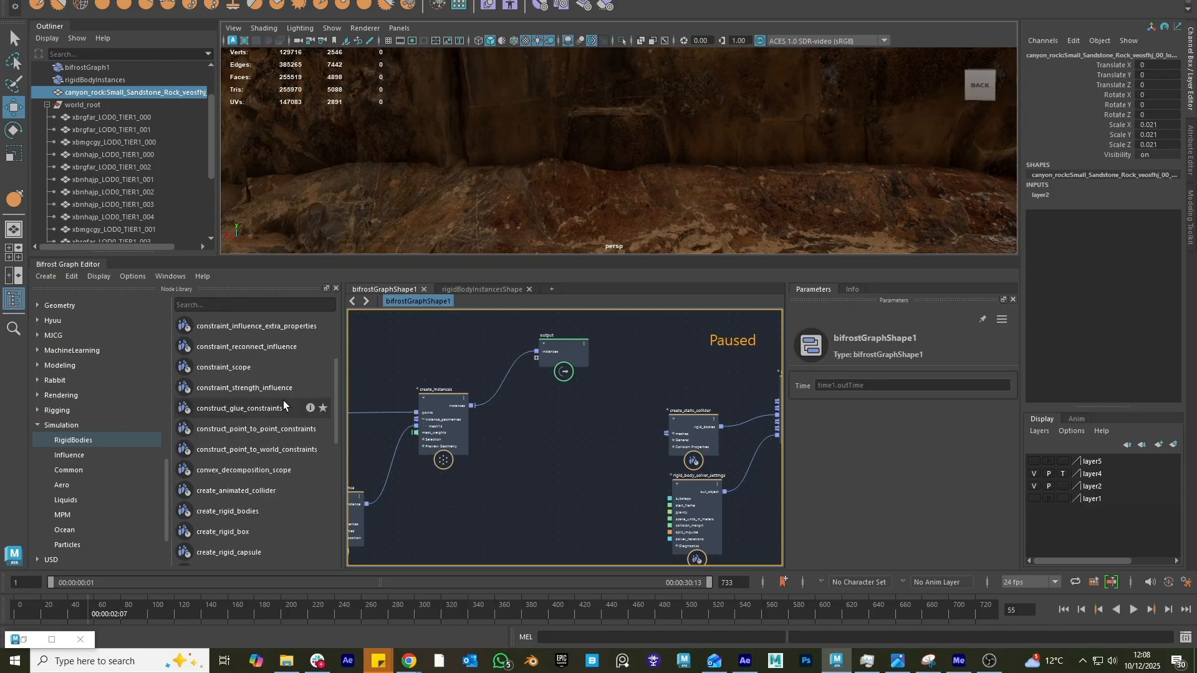
{"action": "scroll", "coordinate": [283, 401], "scroll_direction": "down", "scroll_amount": 4}
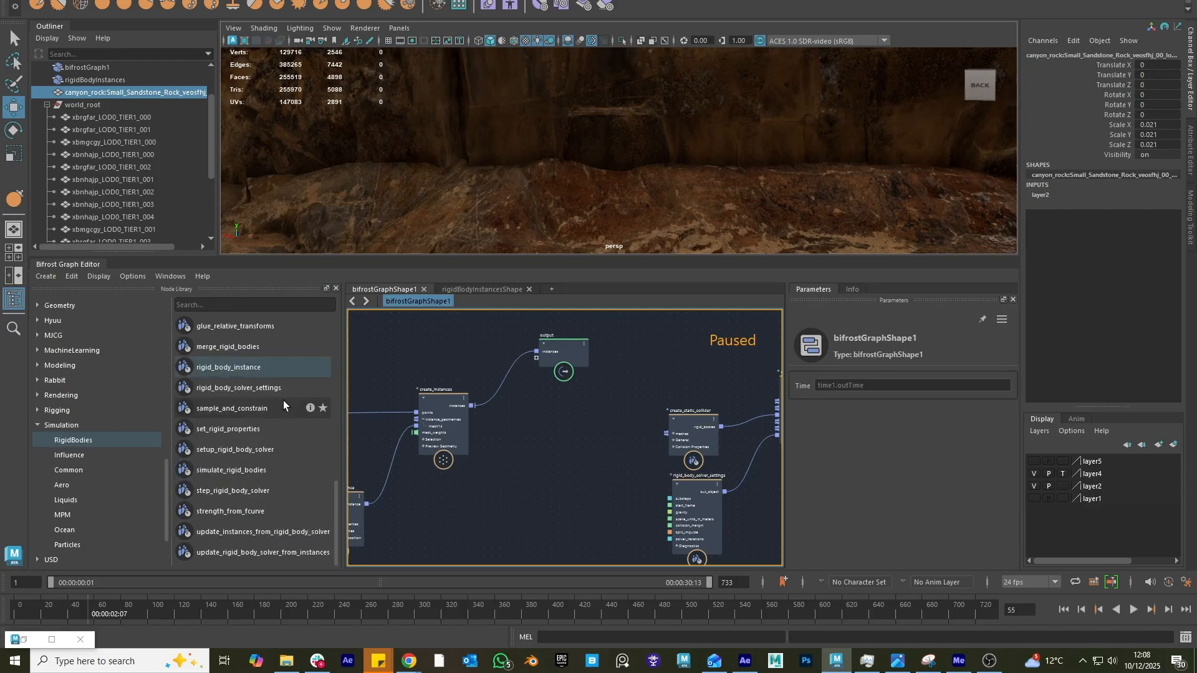
{"action": "left_click_drag", "start_coordinate": [238, 429], "coordinate": [668, 392]}
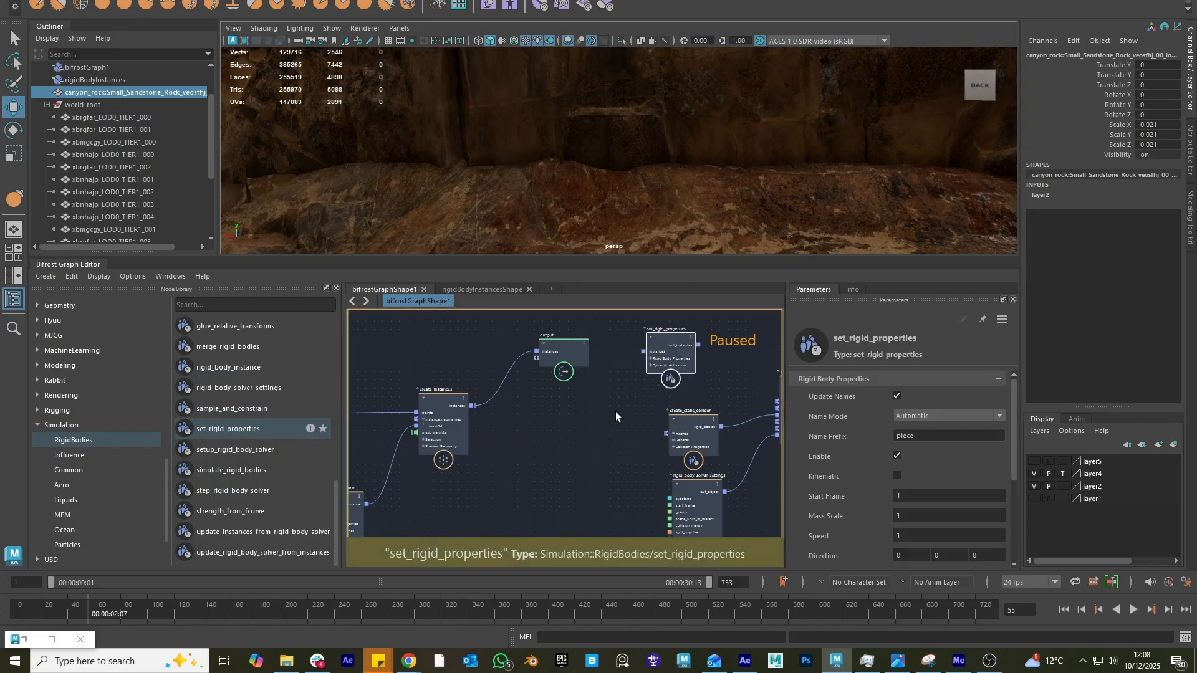
- Move the output node up out of the way and connect create_instances' instances to the instances input of set_rigid_properties
{"action": "middle_click_drag", "start_coordinate": [592, 425], "coordinate": [488, 422]}
{"action": "left_click_drag", "start_coordinate": [476, 343], "coordinate": [488, 304]}
{"action": "middle_click_drag", "start_coordinate": [416, 408], "coordinate": [524, 439]}
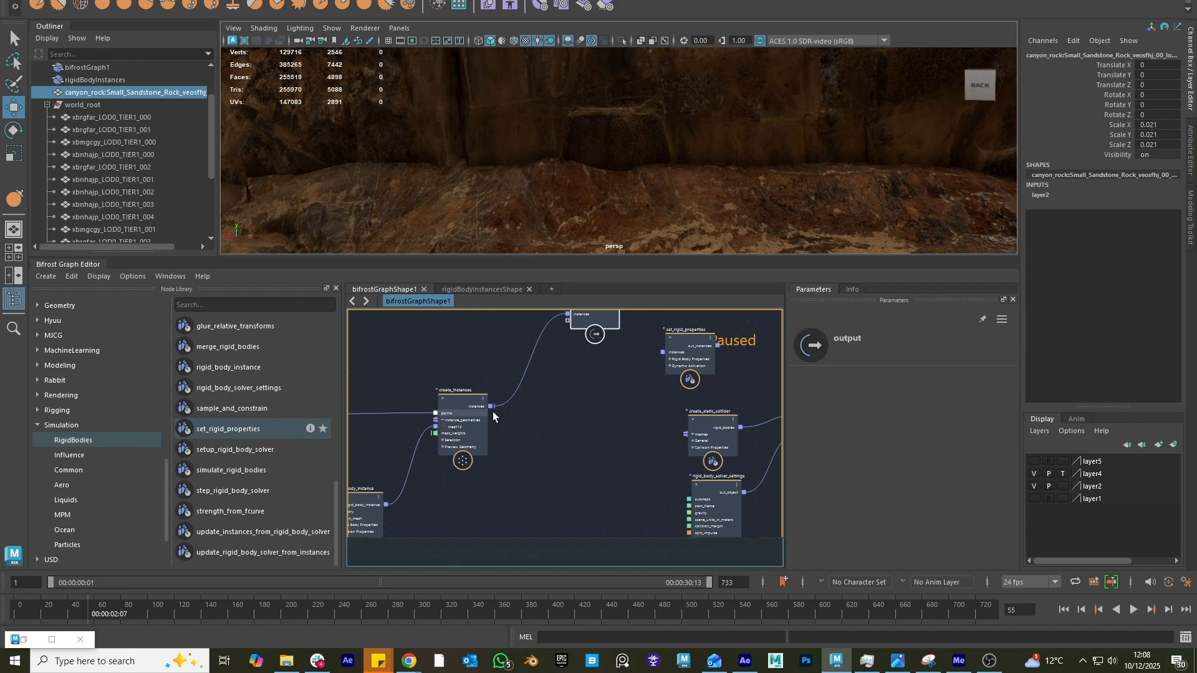
{"action": "left_click_drag", "start_coordinate": [483, 415], "coordinate": [668, 353]}
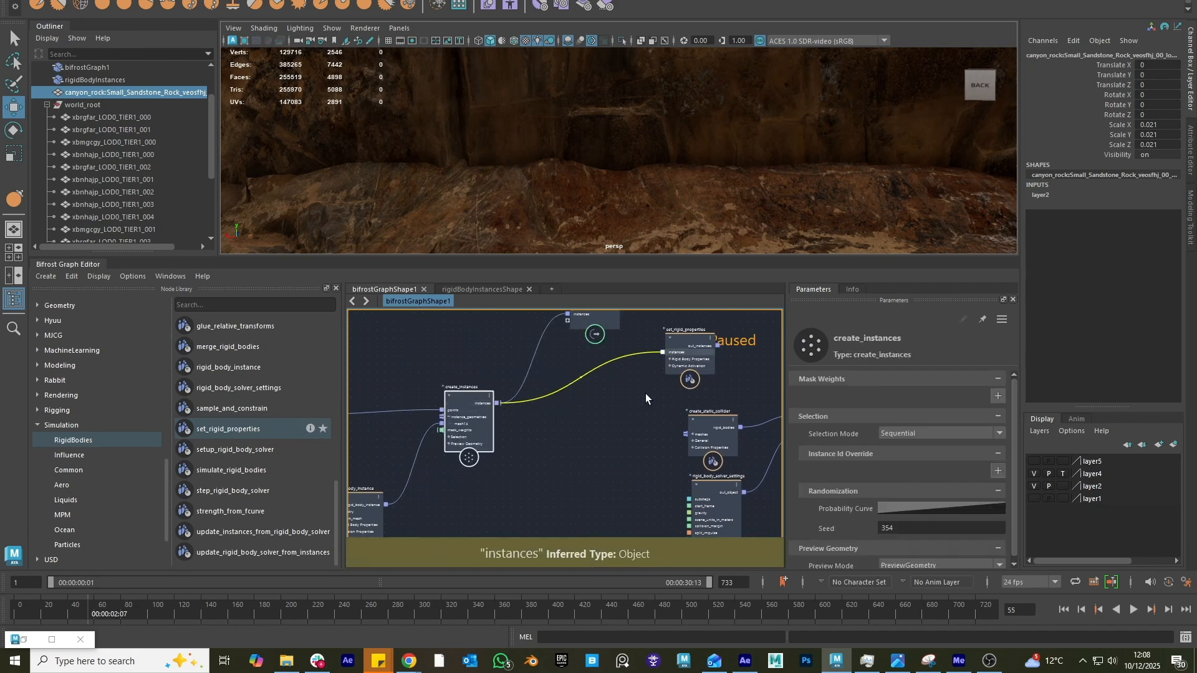
- Move simulate_rigid_bodies up and connect the out_instances of set_rigid_properties to its instances input
{"action": "middle_click_drag", "start_coordinate": [642, 409], "coordinate": [489, 432]}
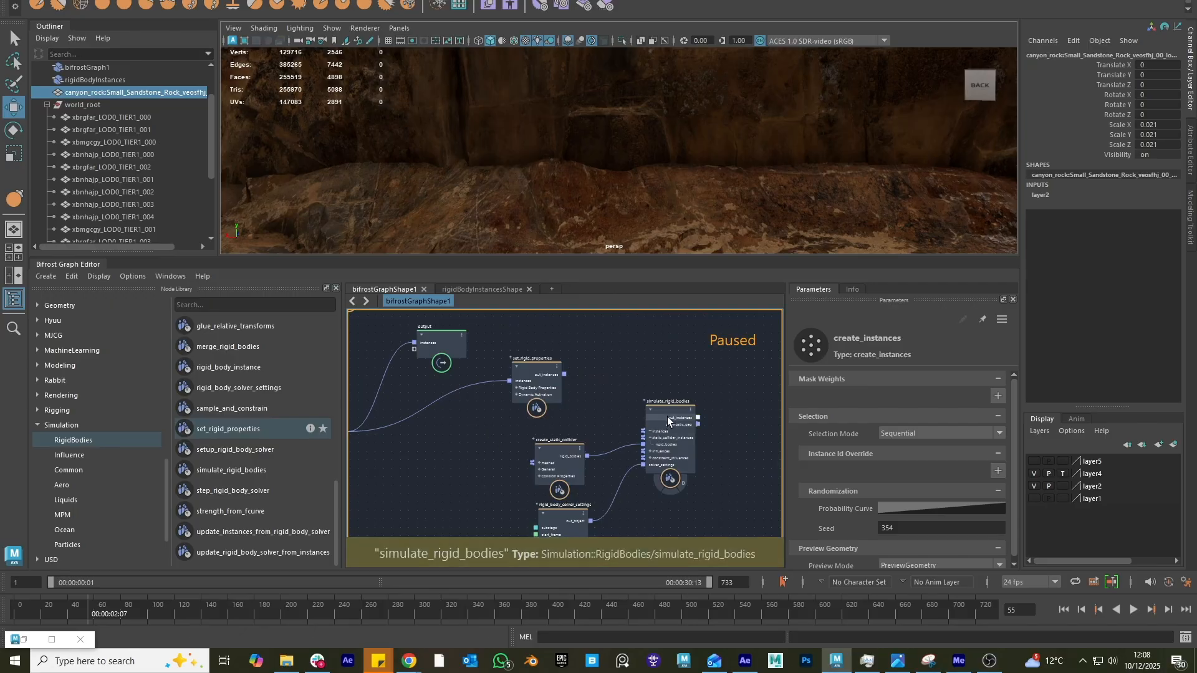
{"action": "left_click_drag", "start_coordinate": [668, 421], "coordinate": [671, 391]}
{"action": "left_click_drag", "start_coordinate": [564, 374], "coordinate": [642, 402]}
{"action": "scroll", "coordinate": [709, 437], "scroll_direction": "up", "scroll_amount": 5}
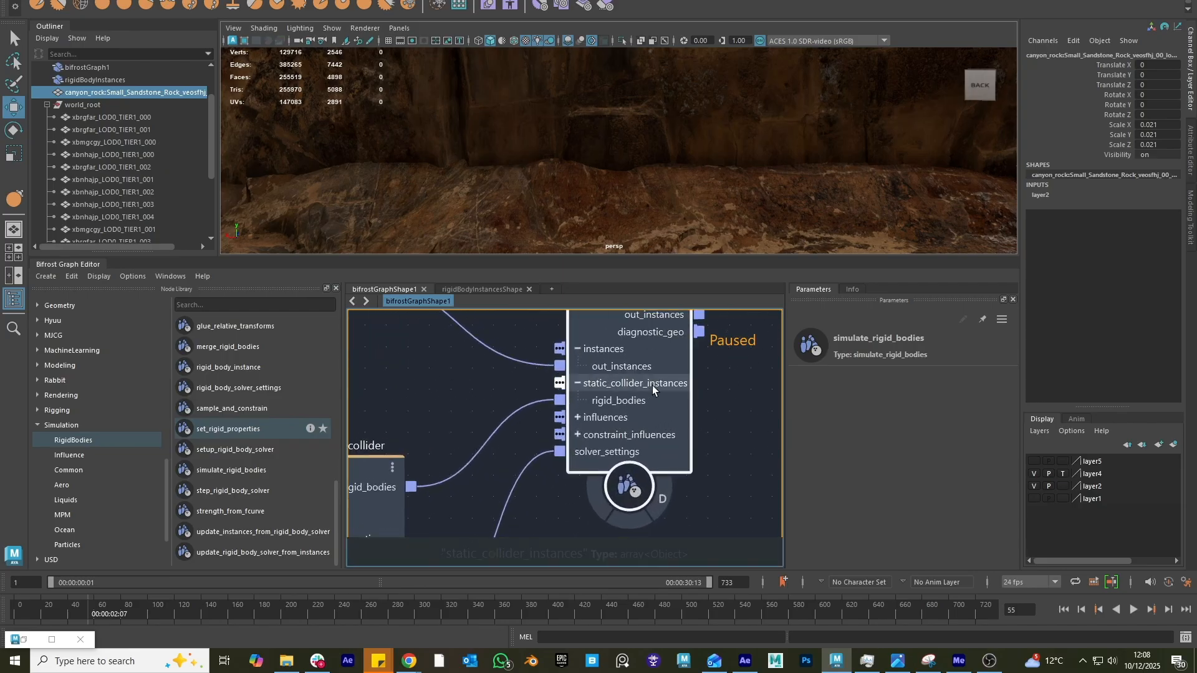
- Move the collision_objectsa input node close to the create_static_collider and rigid_body_solver_settings nodes
{"action": "middle_click_drag", "start_coordinate": [463, 388], "coordinate": [582, 432]}
{"action": "scroll", "coordinate": [604, 390], "scroll_direction": "down", "scroll_amount": 3}
{"action": "middle_click_drag", "start_coordinate": [443, 486], "coordinate": [589, 391]}
{"action": "scroll", "coordinate": [586, 393], "scroll_direction": "down", "scroll_amount": 3}
{"action": "scroll", "coordinate": [450, 498], "scroll_direction": "up", "scroll_amount": 1}
{"action": "left_click_drag", "start_coordinate": [423, 518], "coordinate": [593, 447]}
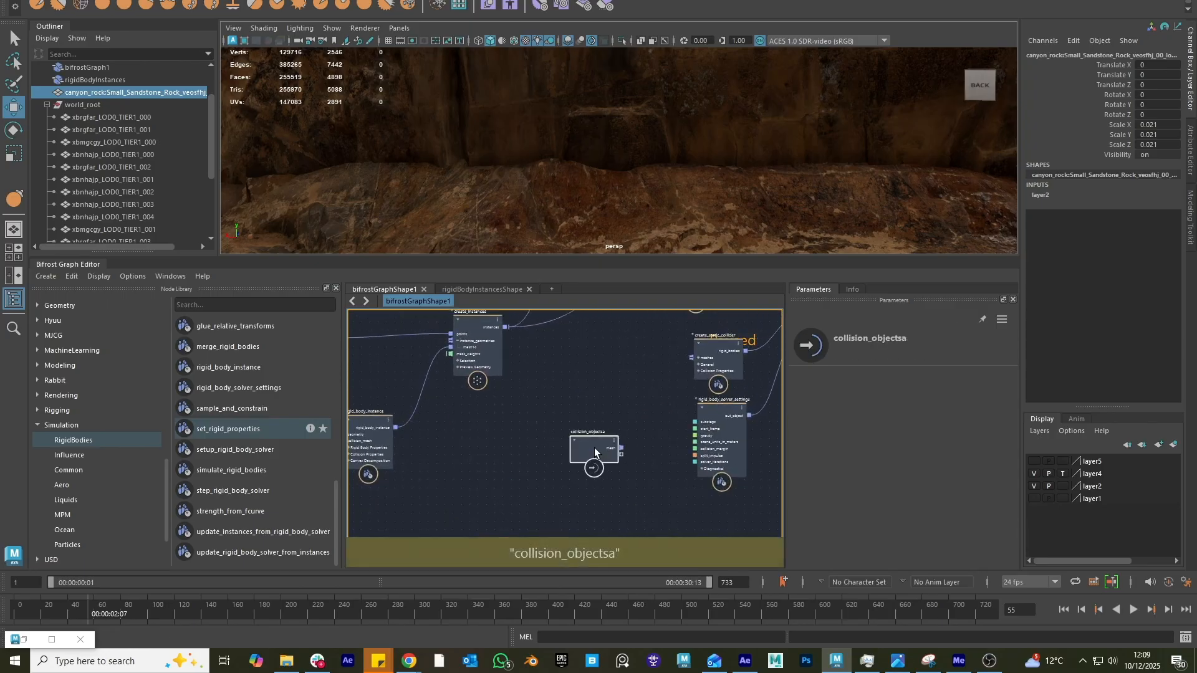
{"action": "middle_click_drag", "start_coordinate": [642, 388], "coordinate": [507, 395]}
{"action": "scroll", "coordinate": [529, 426], "scroll_direction": "up", "scroll_amount": 2}
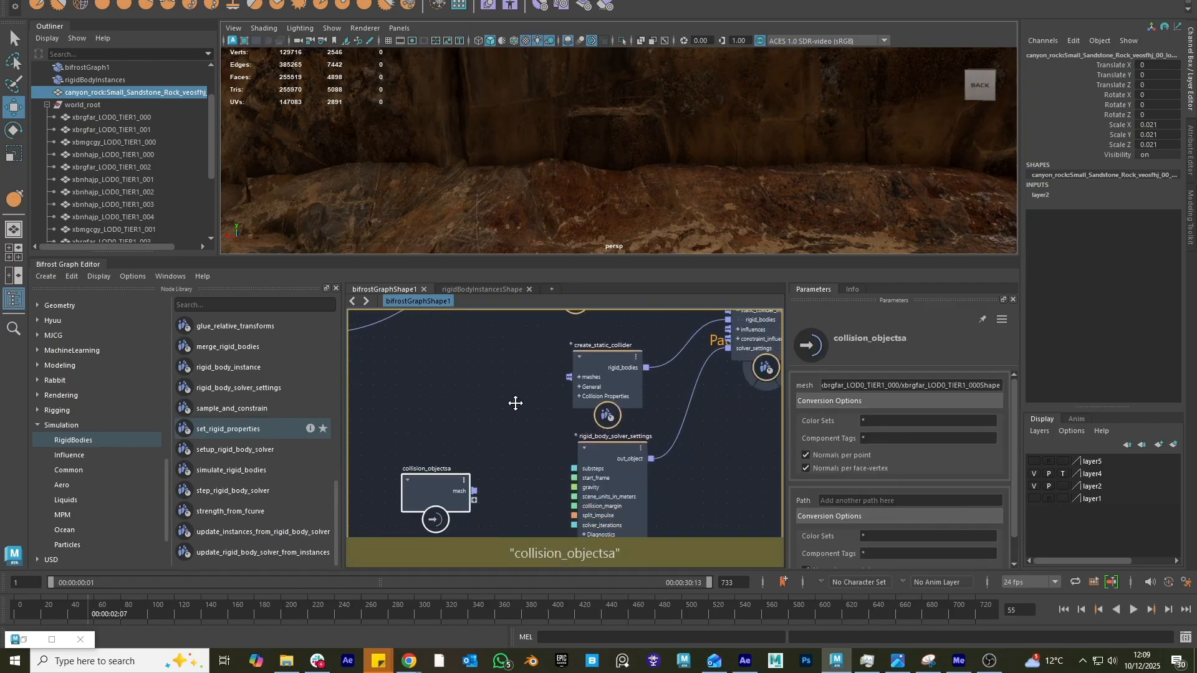
- Space out rigid_body_solver_settings and create_static_collider, and connect collision_objectsa's mesh to the static collider's meshes input
{"action": "left_click_drag", "start_coordinate": [635, 481], "coordinate": [767, 561]}
{"action": "left_click_drag", "start_coordinate": [584, 389], "coordinate": [585, 418]}
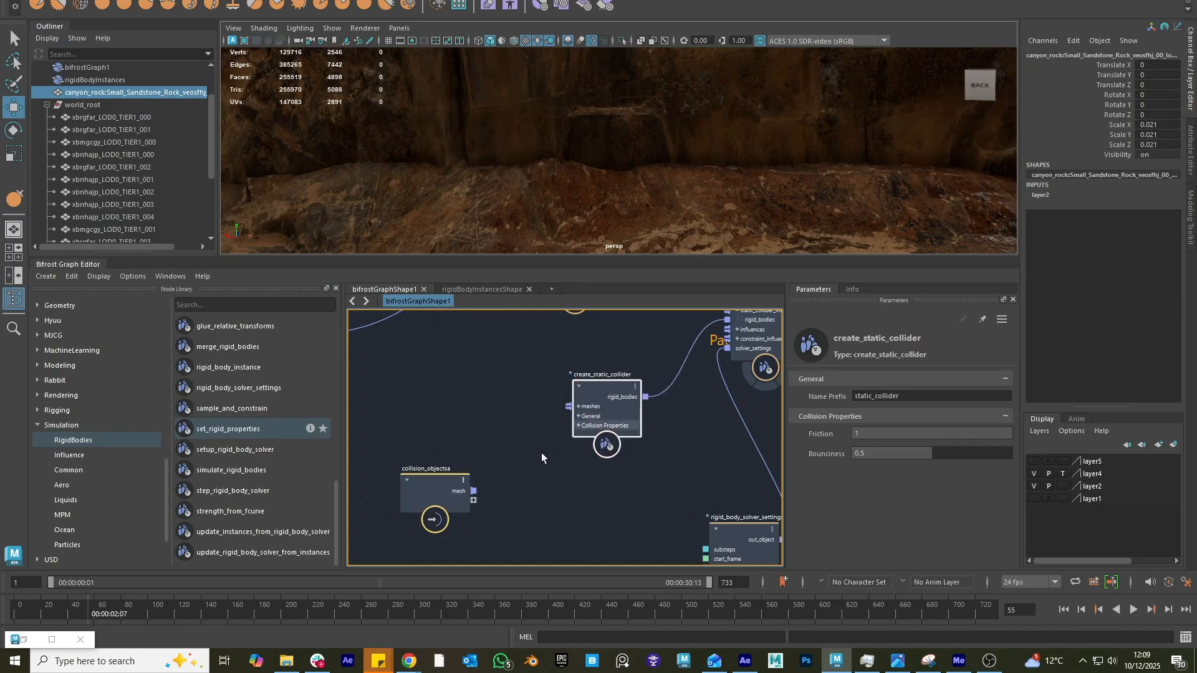
{"action": "left_click_drag", "start_coordinate": [454, 491], "coordinate": [568, 407]}
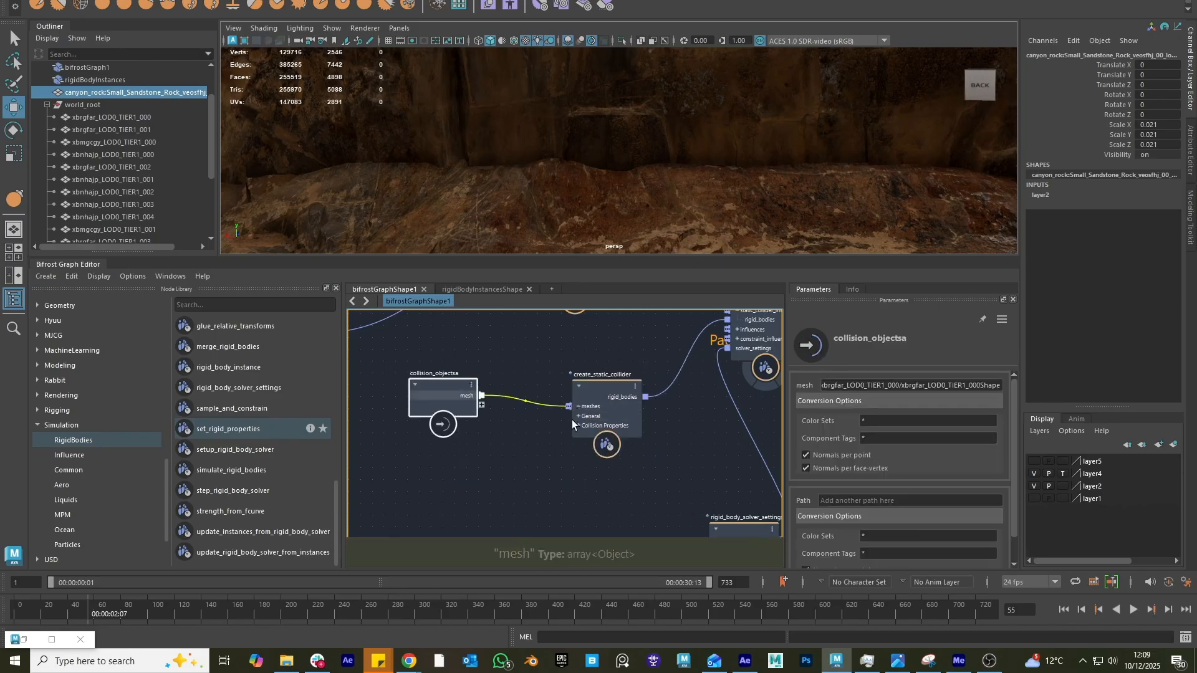
{"action": "left_click_drag", "start_coordinate": [456, 394], "coordinate": [464, 412]}
- Set create_static_collider's bounciness to about 0.07 and its friction to about 0.4
{"action": "left_click_drag", "start_coordinate": [589, 407], "coordinate": [571, 397]}
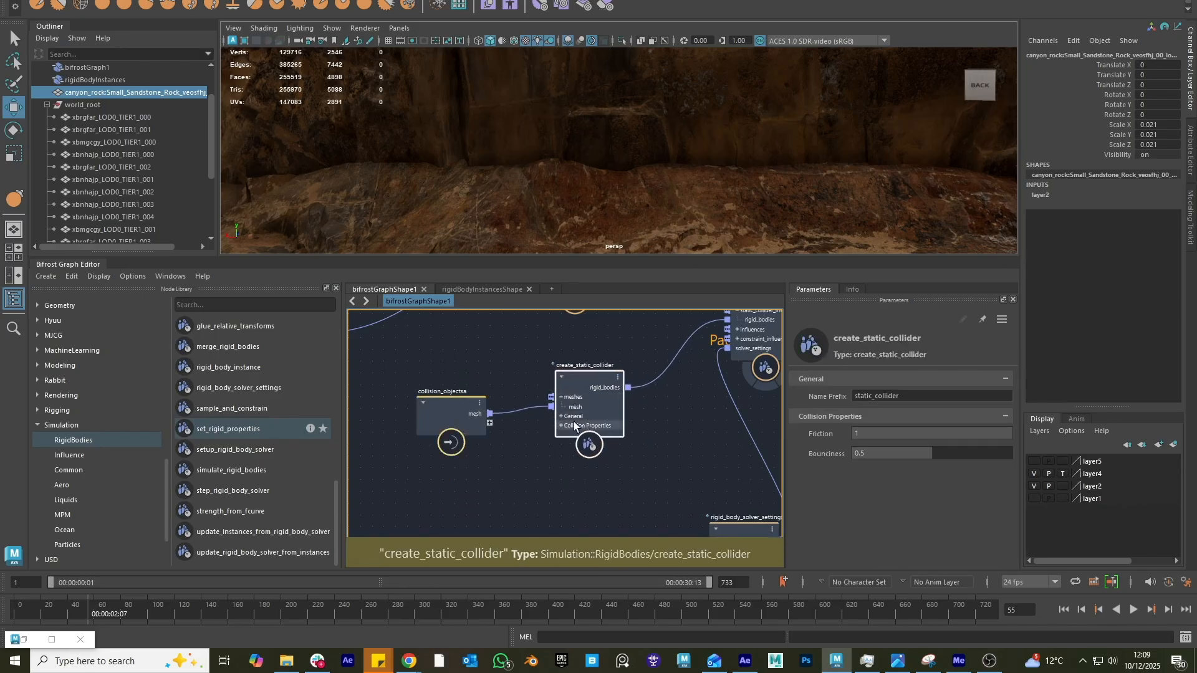
{"action": "left_click_drag", "start_coordinate": [911, 453], "coordinate": [849, 465]}
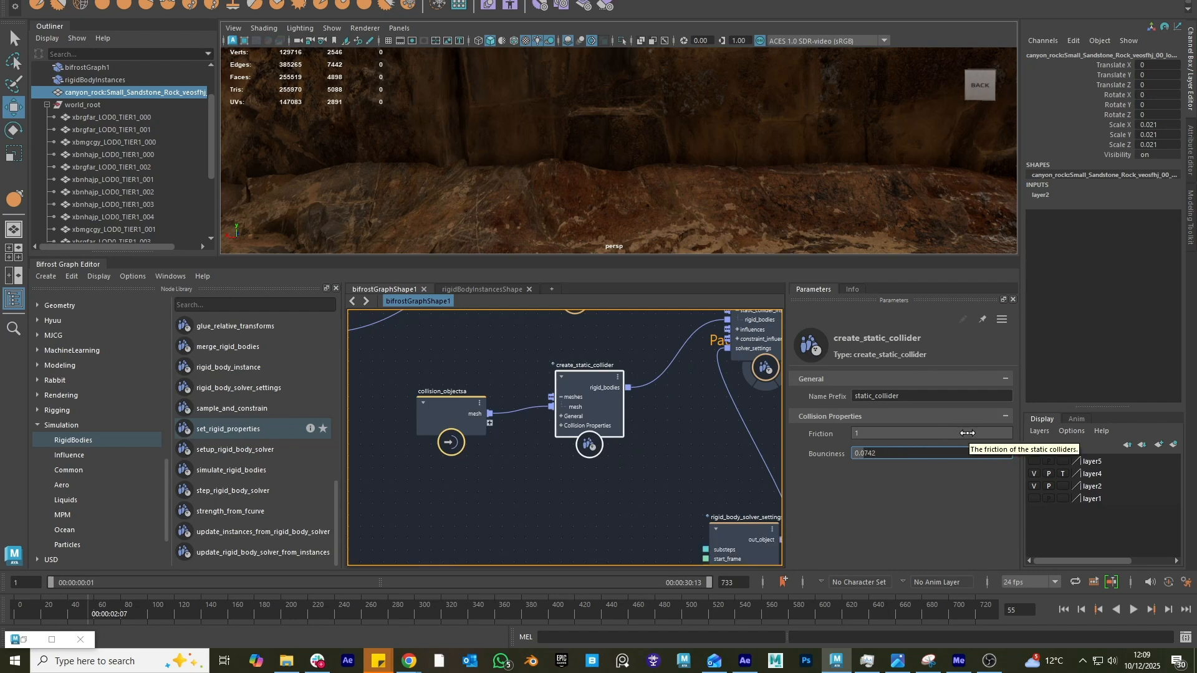
{"action": "left_click_drag", "start_coordinate": [966, 432], "coordinate": [885, 449]}
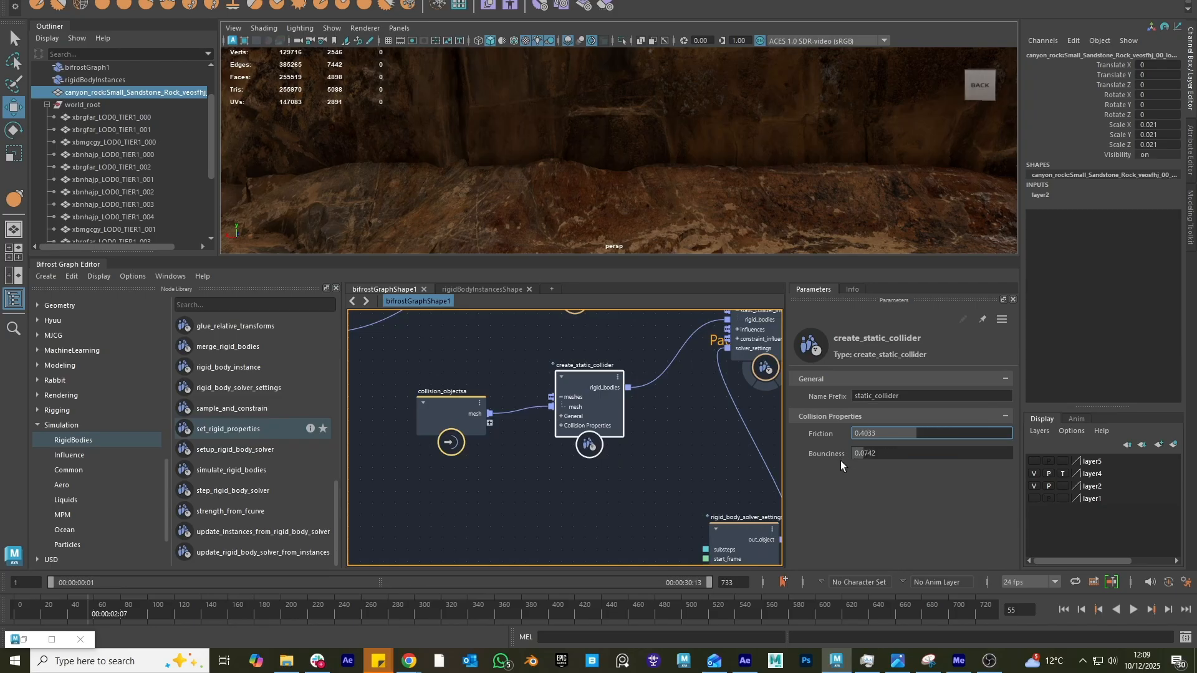
- Set the scatter amount of the Scatter_in_volume node to 25
{"action": "scroll", "coordinate": [715, 465], "scroll_direction": "down", "scroll_amount": 2}
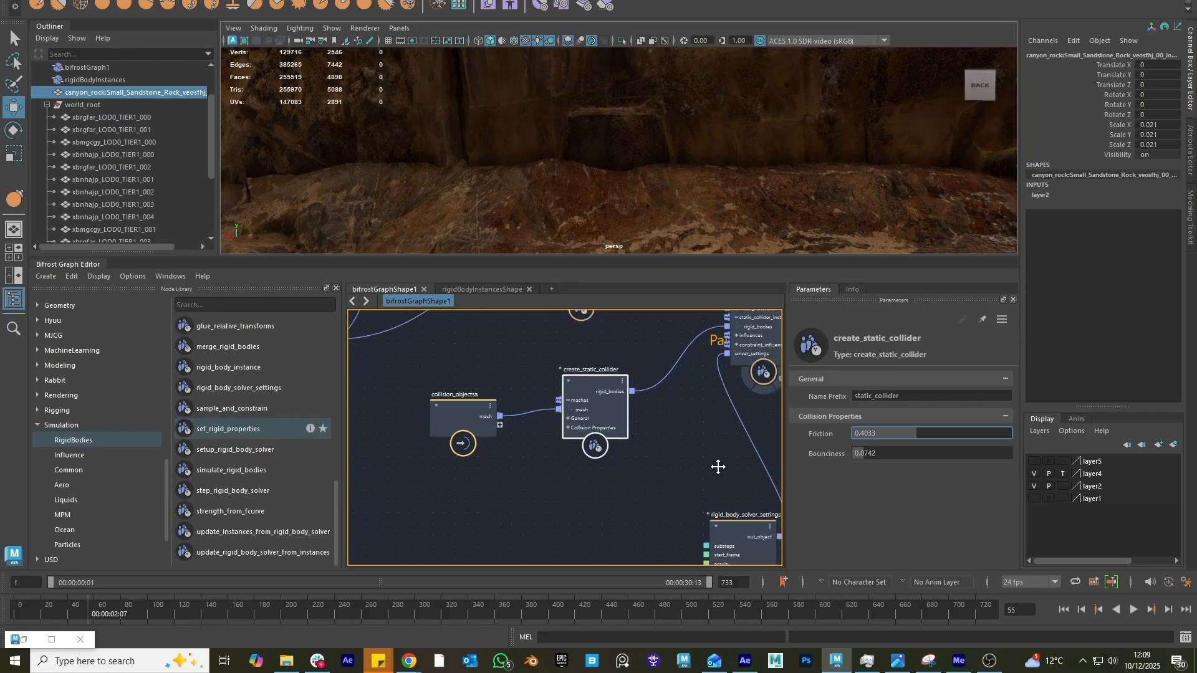
{"action": "middle_click_drag", "start_coordinate": [715, 465], "coordinate": [593, 572], "text": "alt"}
{"action": "scroll", "coordinate": [508, 476], "scroll_direction": "down", "scroll_amount": 1}
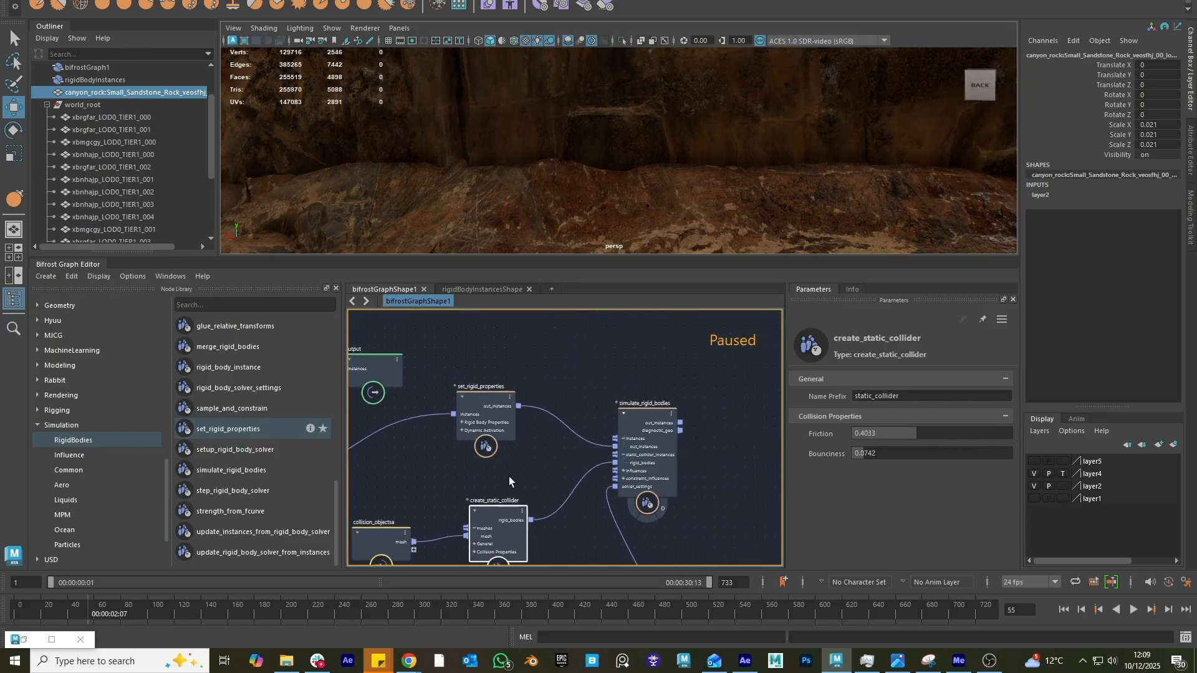
{"action": "scroll", "coordinate": [508, 476], "scroll_direction": "down", "scroll_amount": 3}
{"action": "middle_click_drag", "start_coordinate": [478, 483], "coordinate": [664, 476], "text": "alt"}
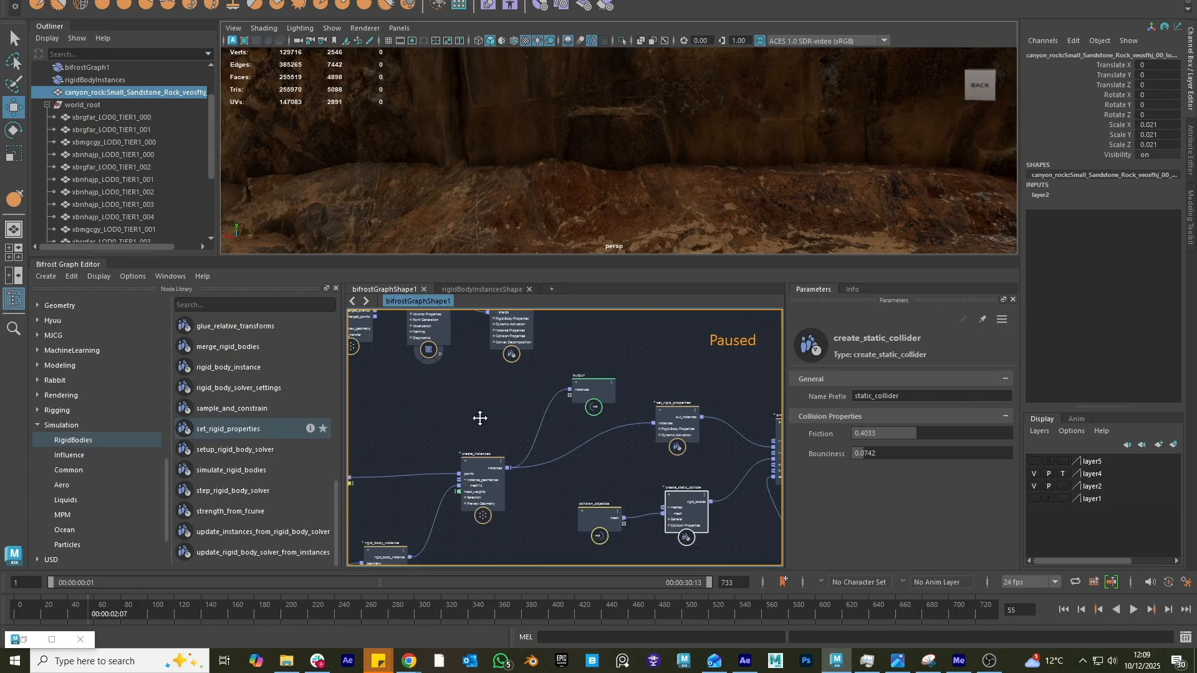
{"action": "middle_click_drag", "start_coordinate": [480, 419], "coordinate": [723, 365], "text": "alt"}
{"action": "middle_click_drag", "start_coordinate": [614, 390], "coordinate": [675, 345], "text": "alt"}
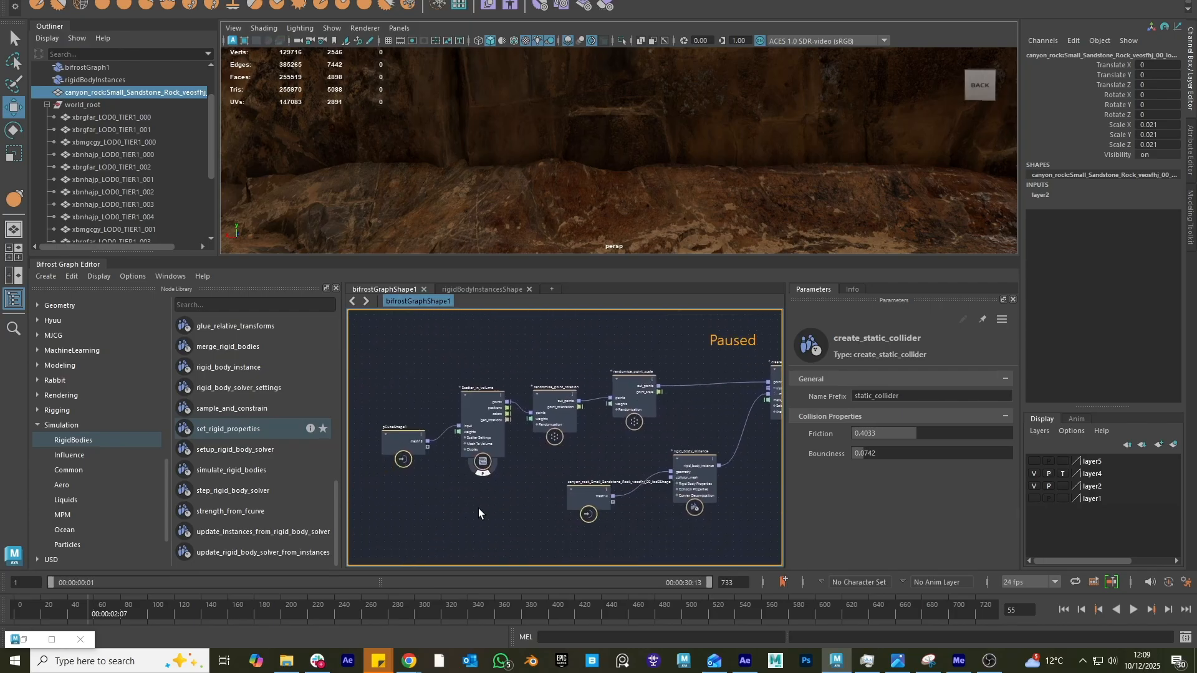
{"action": "scroll", "coordinate": [480, 483], "scroll_direction": "up", "scroll_amount": 3}
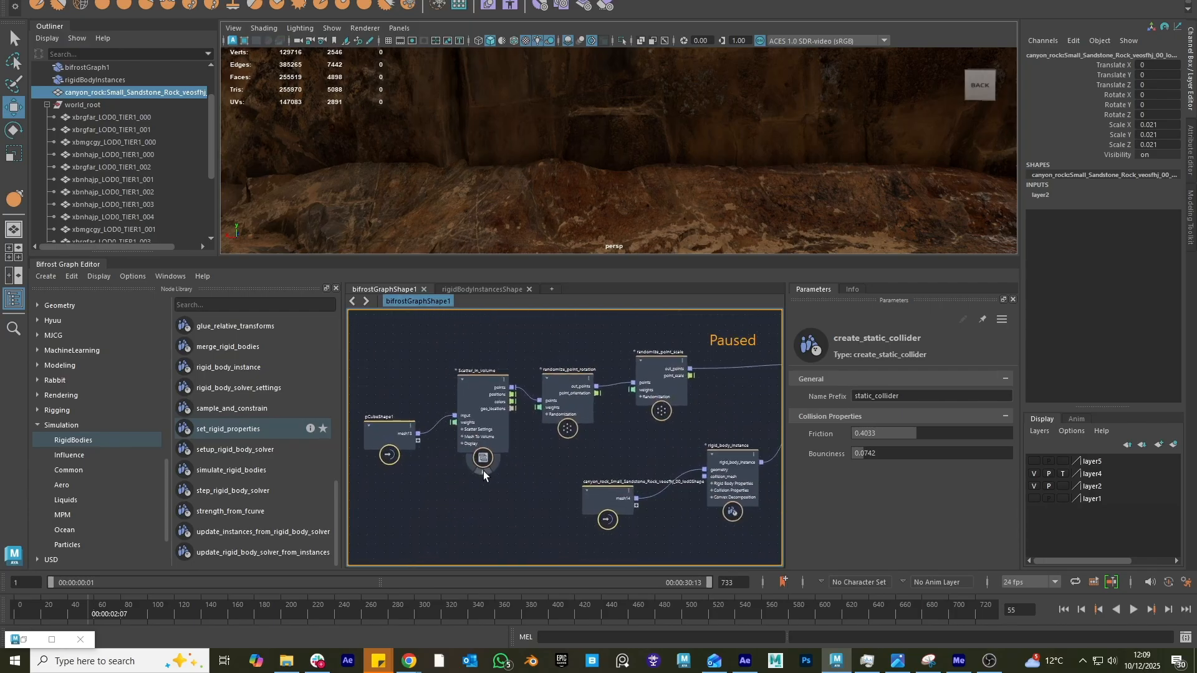
{"action": "left_click_drag", "start_coordinate": [372, 431], "coordinate": [382, 395]}
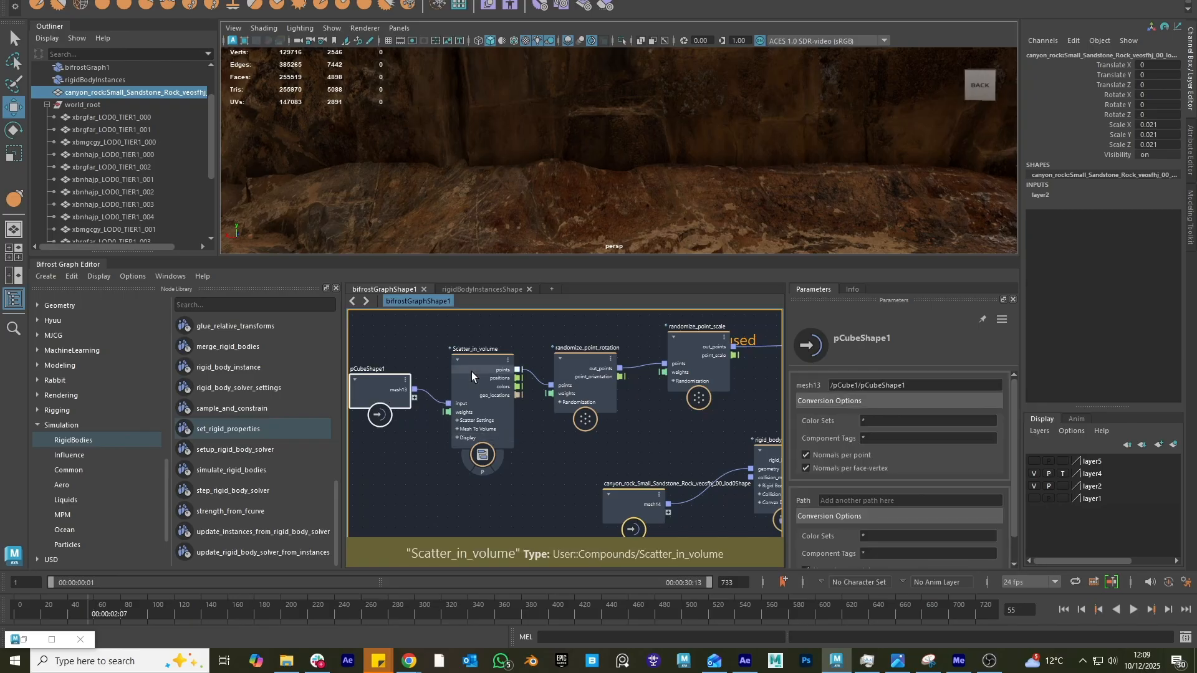
{"action": "left_click_drag", "start_coordinate": [471, 372], "coordinate": [466, 367]}
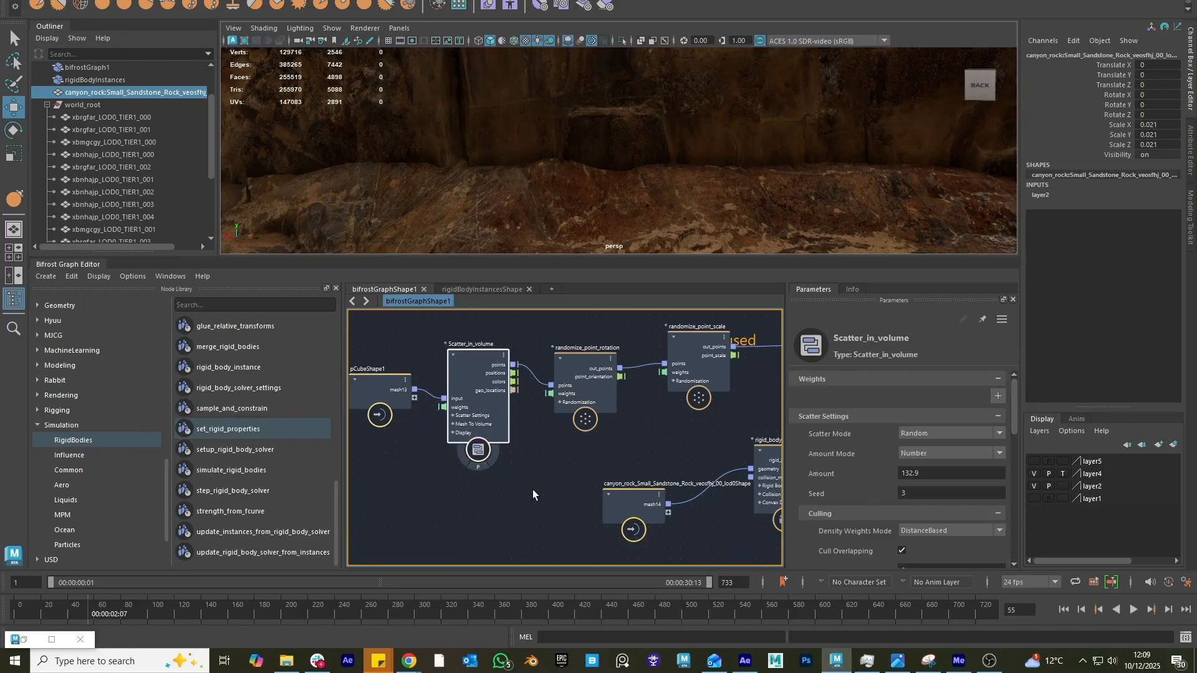
{"action": "left_click", "coordinate": [939, 475]}
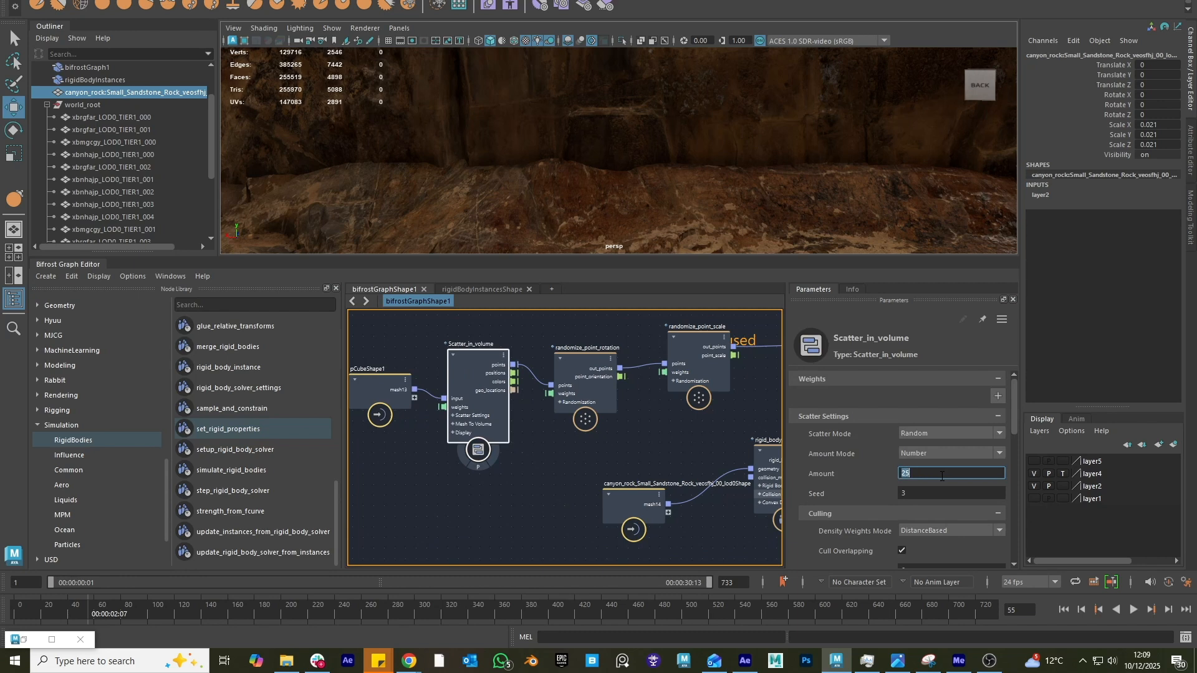
- Add a second output node beside simulate_rigid_bodies and connect the simulation's out_instances to it
{"action": "middle_click_drag", "start_coordinate": [624, 444], "coordinate": [159, 487], "text": "alt"}
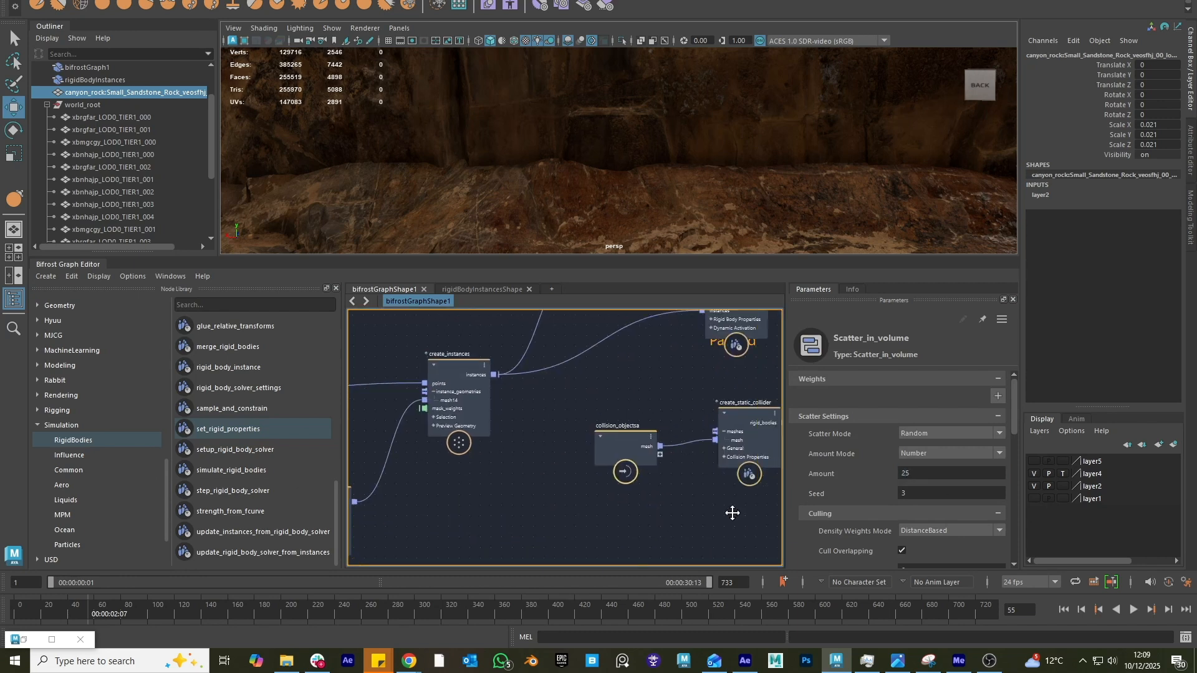
{"action": "middle_click_drag", "start_coordinate": [732, 513], "coordinate": [458, 580], "text": "alt"}
{"action": "middle_click_drag", "start_coordinate": [708, 490], "coordinate": [424, 430], "text": "alt"}
{"action": "right_click_drag", "start_coordinate": [411, 437], "coordinate": [275, 434], "text": "alt"}
{"action": "middle_click_drag", "start_coordinate": [434, 463], "coordinate": [537, 486], "text": "alt"}
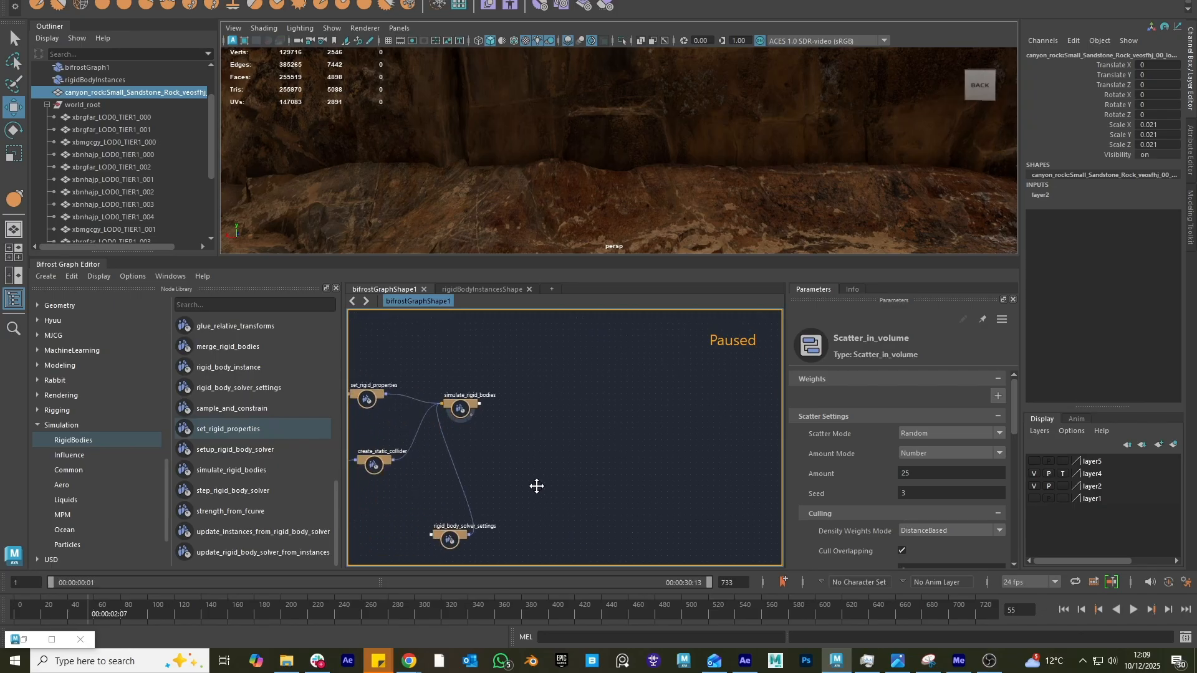
{"action": "right_click_drag", "start_coordinate": [536, 486], "coordinate": [647, 526], "text": "alt"}
{"action": "middle_click_drag", "start_coordinate": [526, 408], "coordinate": [619, 461], "text": "alt"}
{"action": "key", "text": "Tab"}
{"action": "type", "text": "out"}
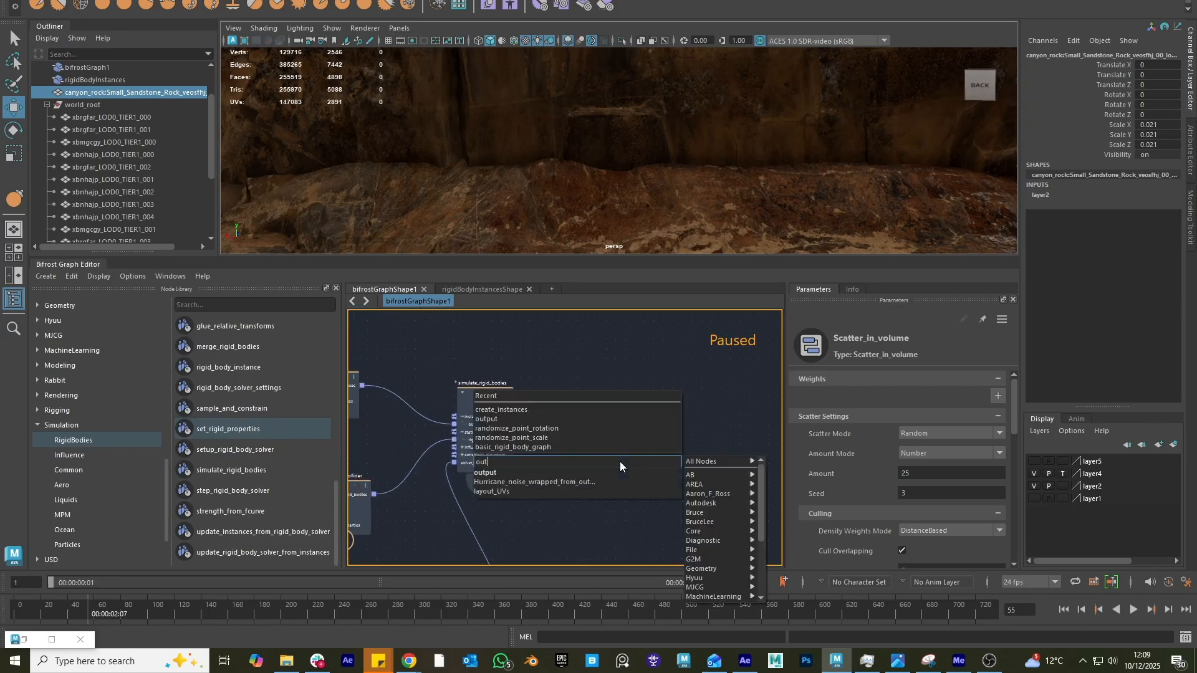
{"action": "key", "text": "Return"}
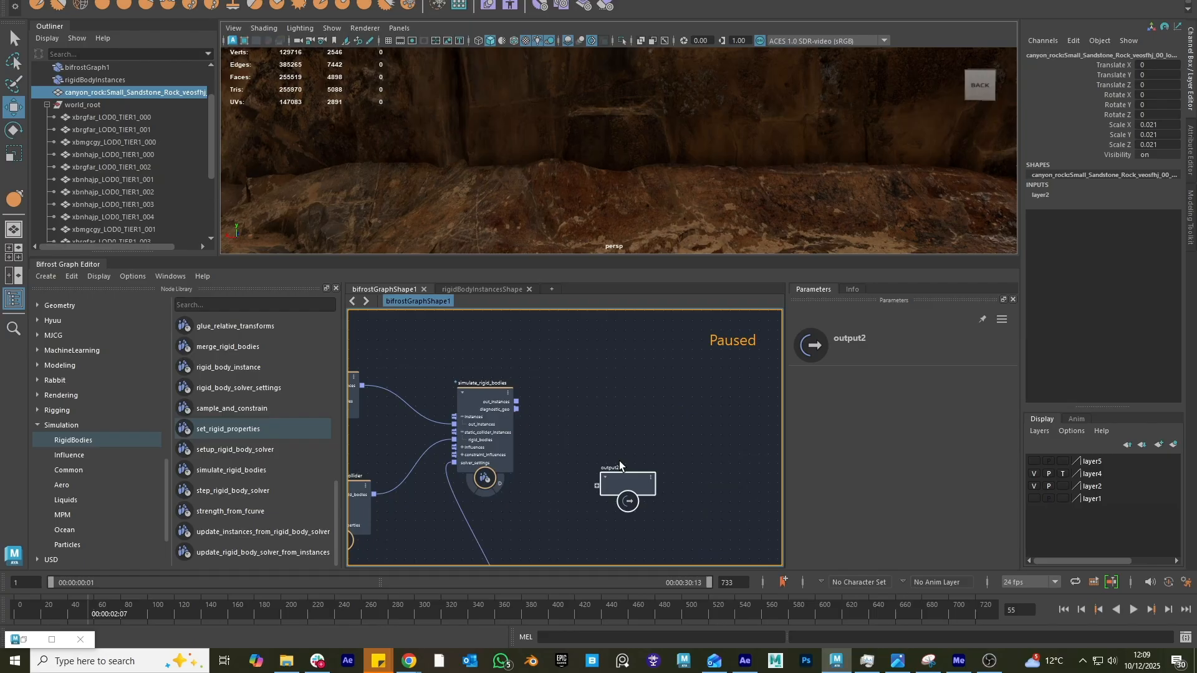
{"action": "left_click_drag", "start_coordinate": [625, 485], "coordinate": [672, 424]}
{"action": "scroll", "coordinate": [526, 410], "scroll_direction": "up", "scroll_amount": 2}
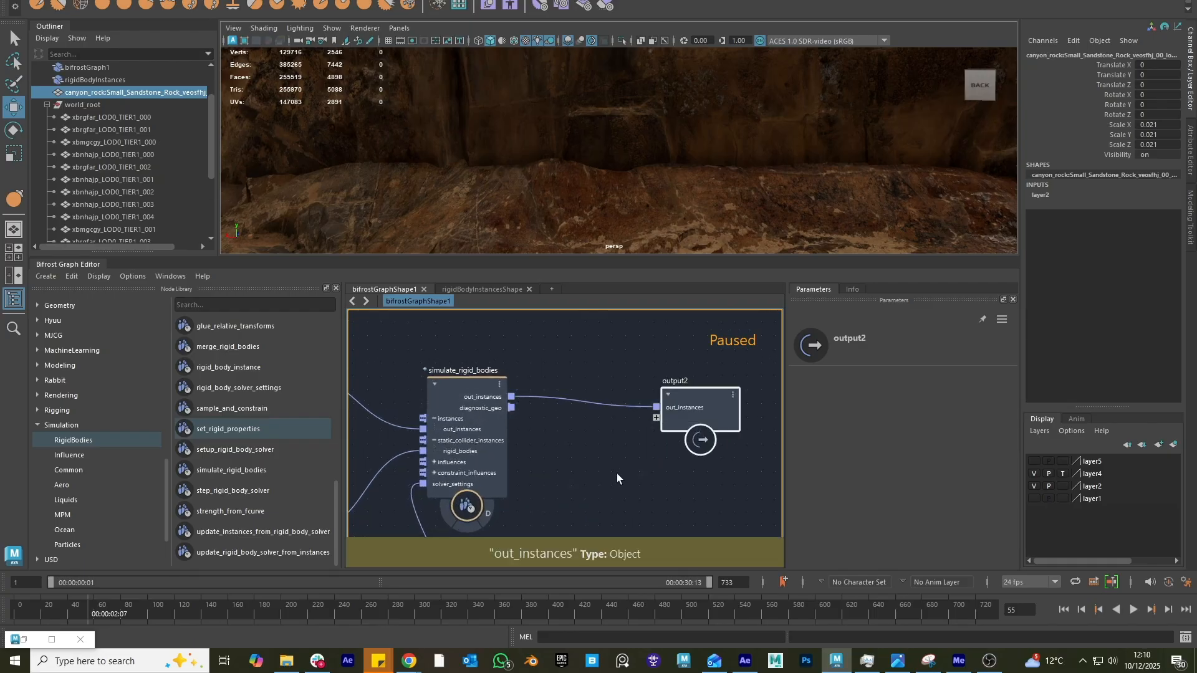
- Cut the connection between create_instances and the original output node
{"action": "scroll", "coordinate": [614, 475], "scroll_direction": "down", "scroll_amount": 2}
{"action": "middle_click_drag", "start_coordinate": [437, 463], "coordinate": [910, 495], "text": "alt"}
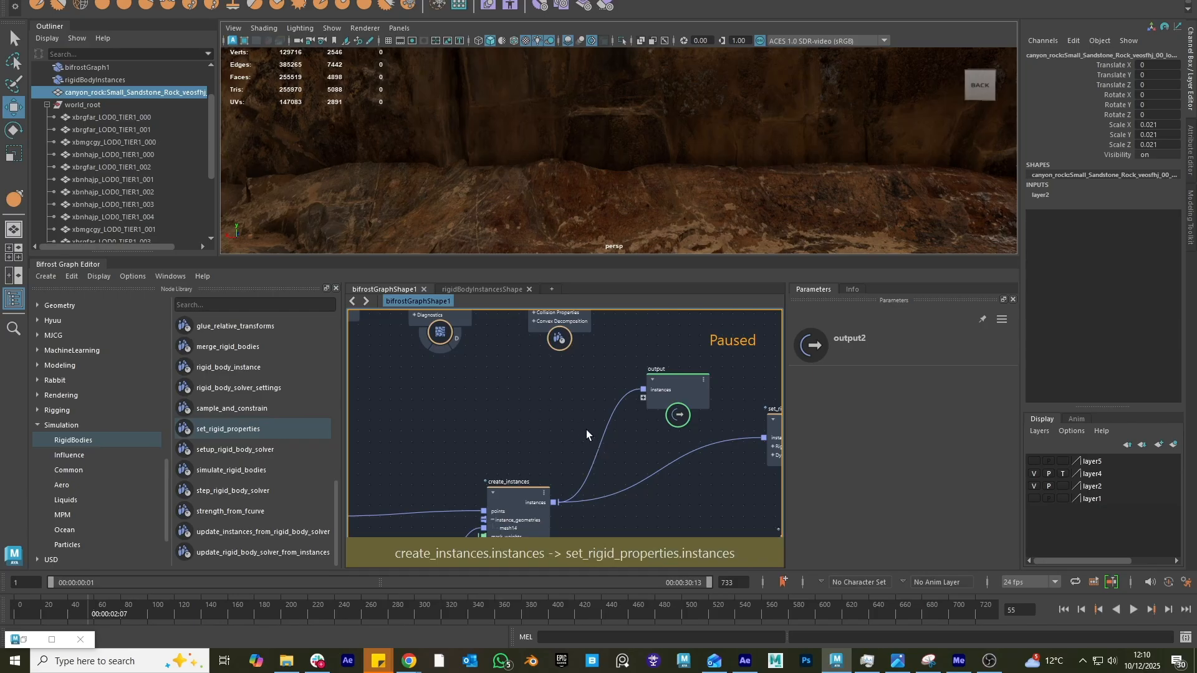
{"action": "left_click_drag", "start_coordinate": [582, 404], "coordinate": [627, 444], "text": "ctrl"}
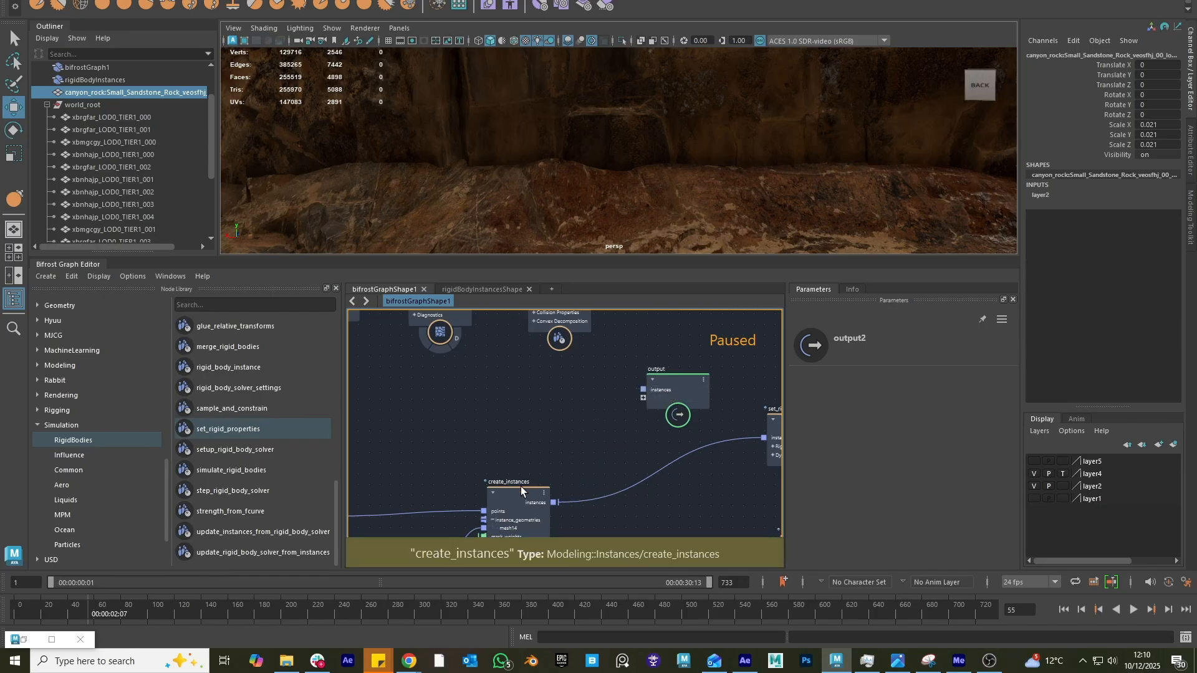
- Nudge the create_instances node slightly upward in the graph
{"action": "left_click_drag", "start_coordinate": [514, 491], "coordinate": [516, 484]}
{"action": "right_click_drag", "start_coordinate": [706, 502], "coordinate": [667, 496], "text": "alt"}
{"action": "middle_click_drag", "start_coordinate": [667, 497], "coordinate": [462, 420], "text": "alt"}
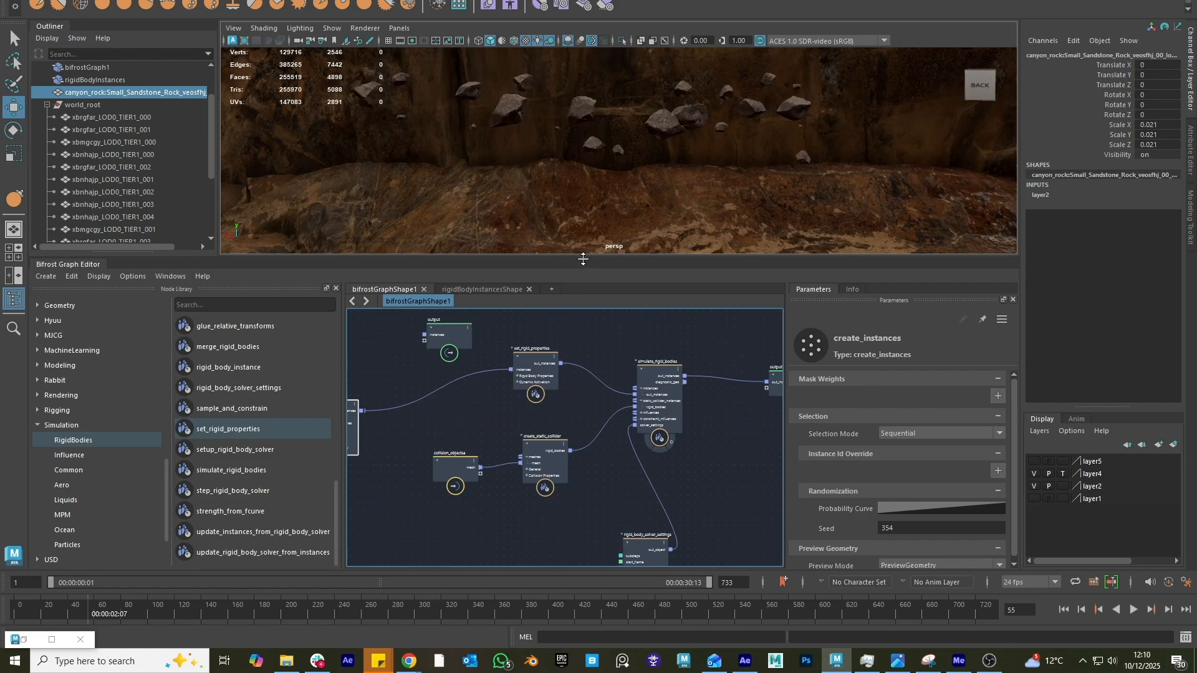
- Enlarge the viewport, view the canyon ledge and boulders from low down, and deselect the source rock mesh
{"action": "left_click_drag", "start_coordinate": [581, 258], "coordinate": [668, 403]}
{"action": "left_click_drag", "start_coordinate": [650, 326], "coordinate": [609, 328], "text": "alt"}
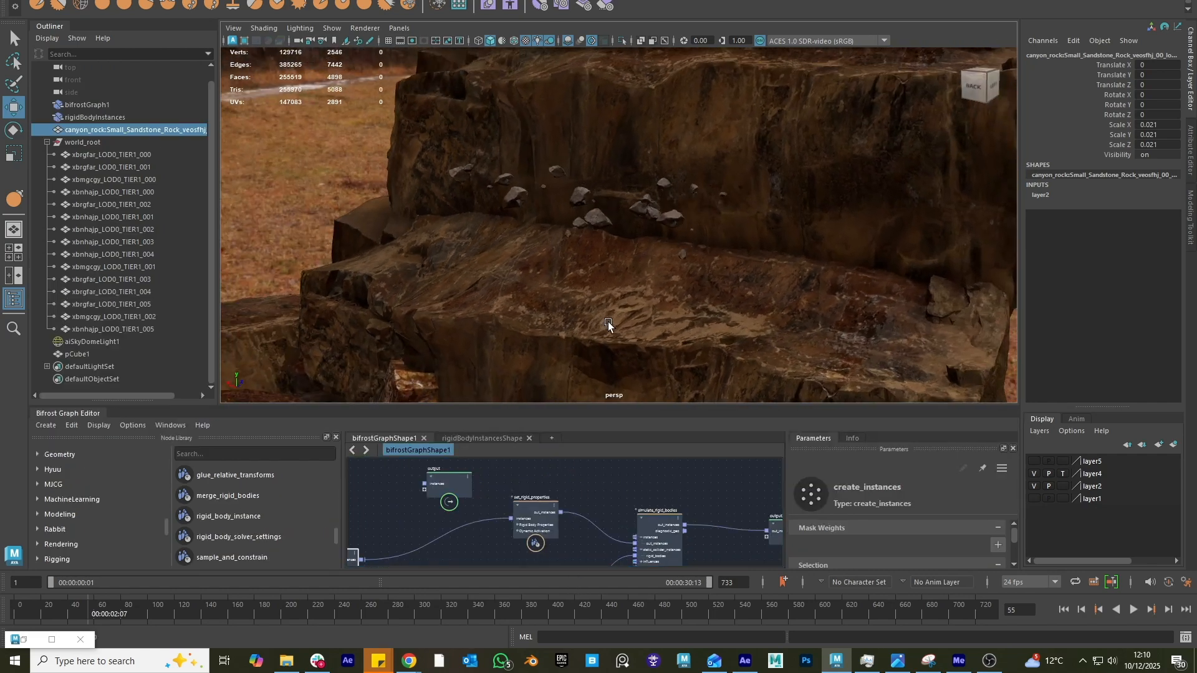
{"action": "middle_click_drag", "start_coordinate": [609, 328], "coordinate": [713, 203], "text": "alt"}
{"action": "left_click_drag", "start_coordinate": [713, 203], "coordinate": [598, 378], "text": "alt"}
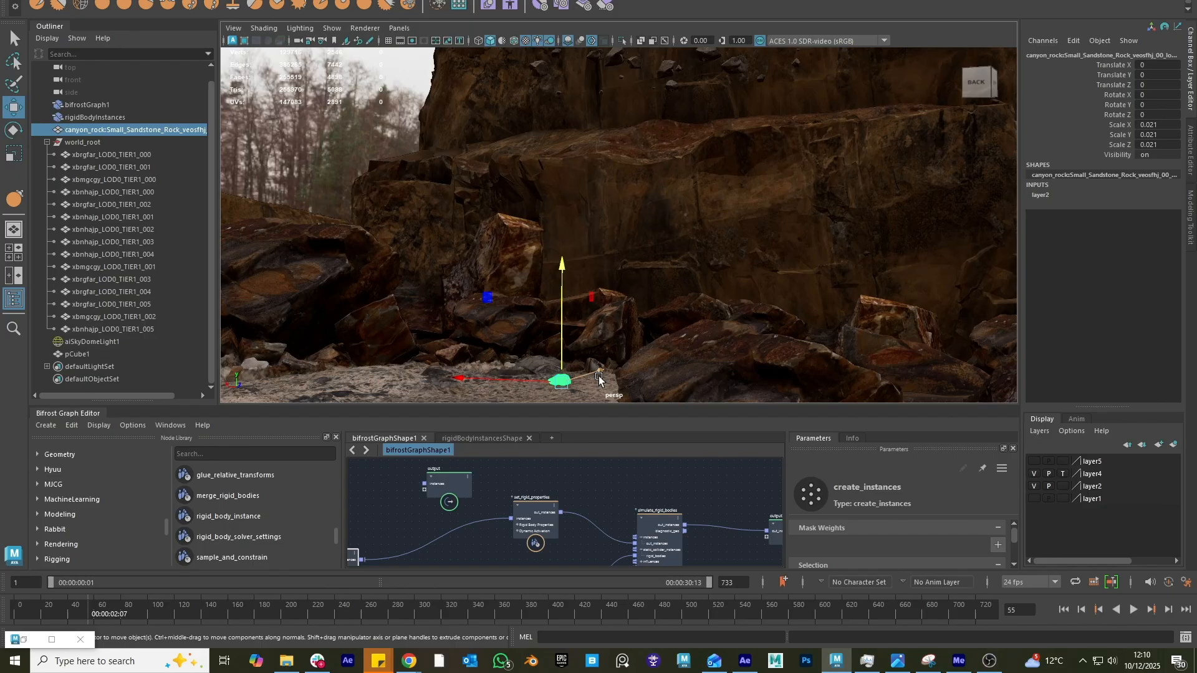
{"action": "left_click", "coordinate": [301, 104]}
{"action": "left_click", "coordinate": [313, 116]}
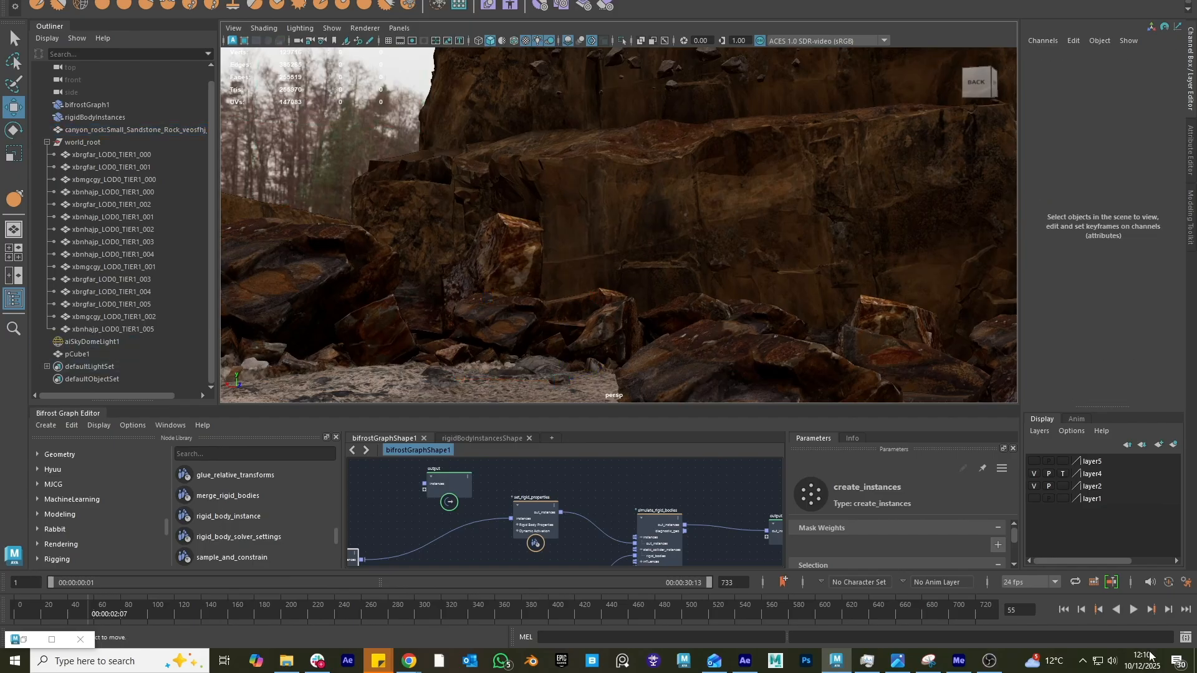
- Play the rigid body simulation from frame 1 and stop it at about frame 176
{"action": "left_click", "coordinate": [1063, 610]}
{"action": "right_click", "coordinate": [20, 616]}
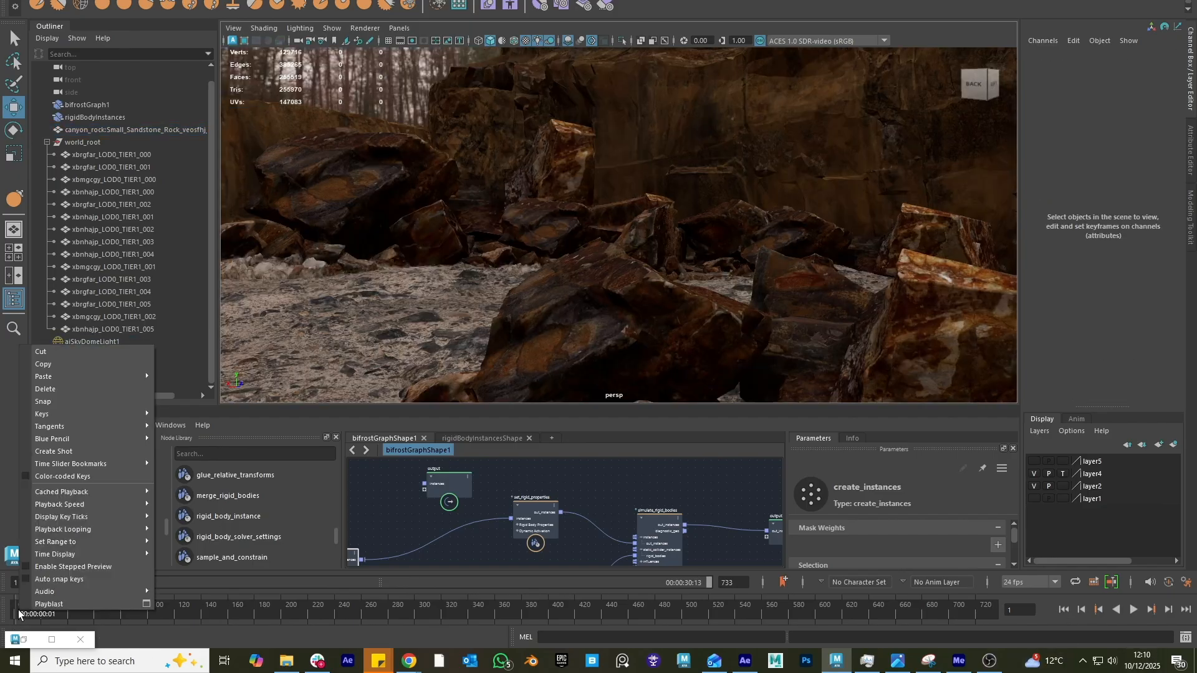
{"action": "mouse_move", "coordinate": [72, 505]}
{"action": "left_click", "coordinate": [1135, 611]}
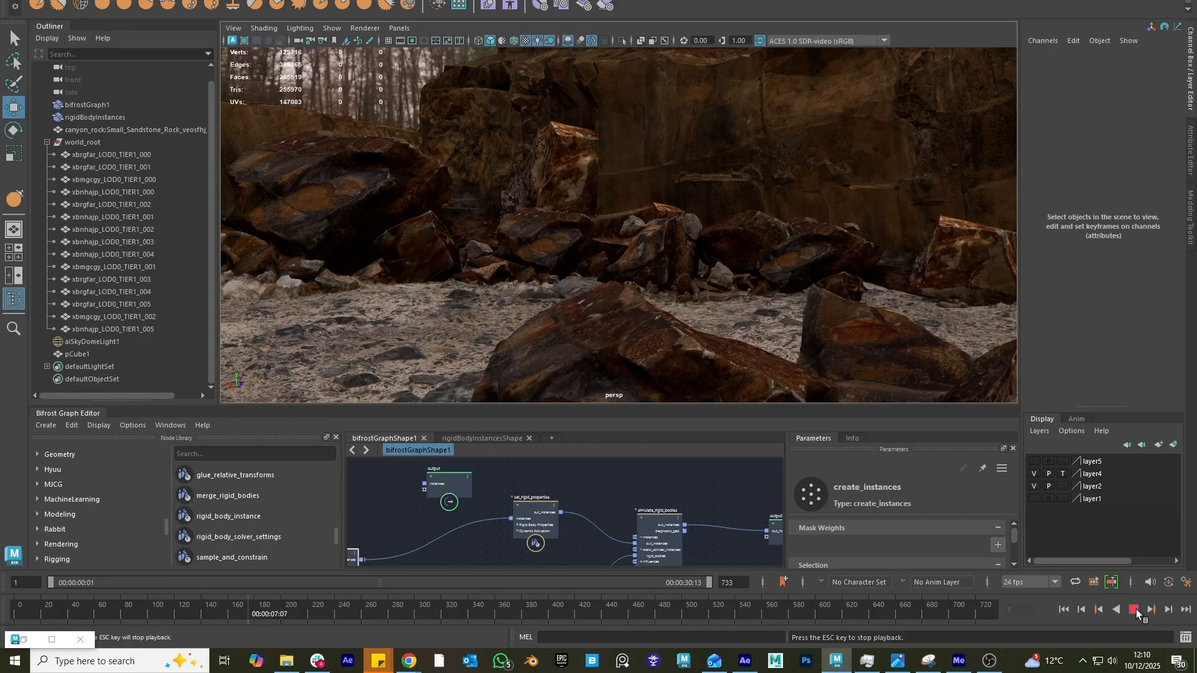
{"action": "left_click", "coordinate": [1136, 608]}
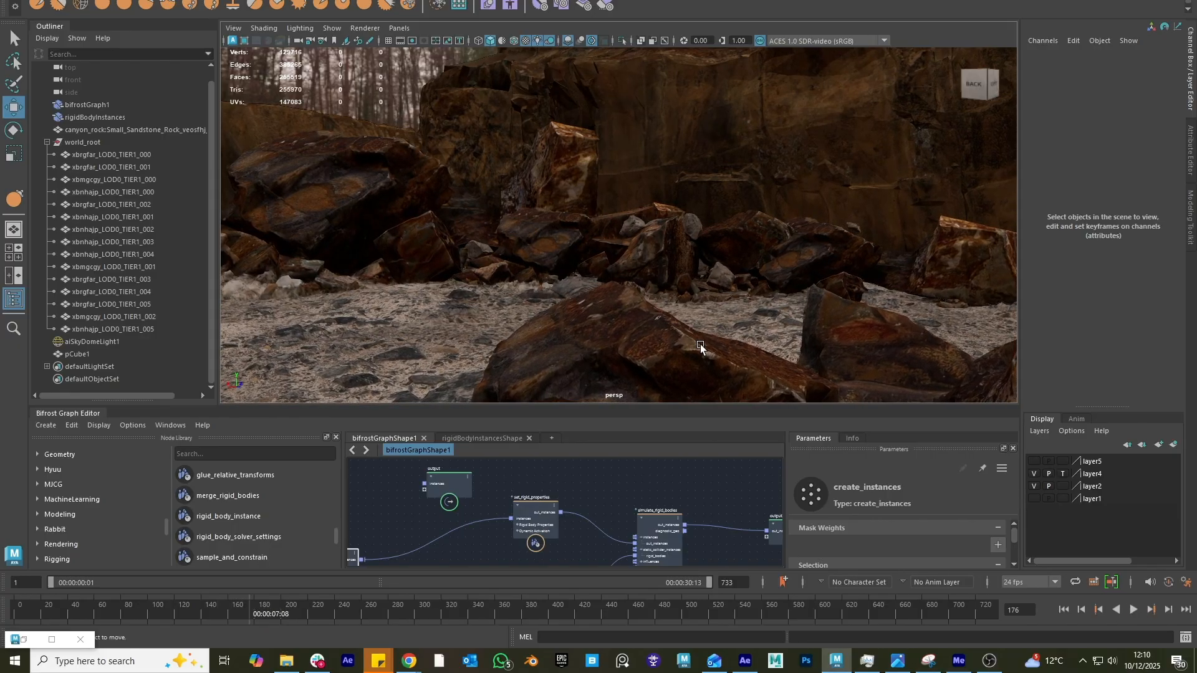
- Return to frame 1 and set the scatter amount of the Scatter_in_volume node to 100
{"action": "left_click", "coordinate": [1064, 608]}
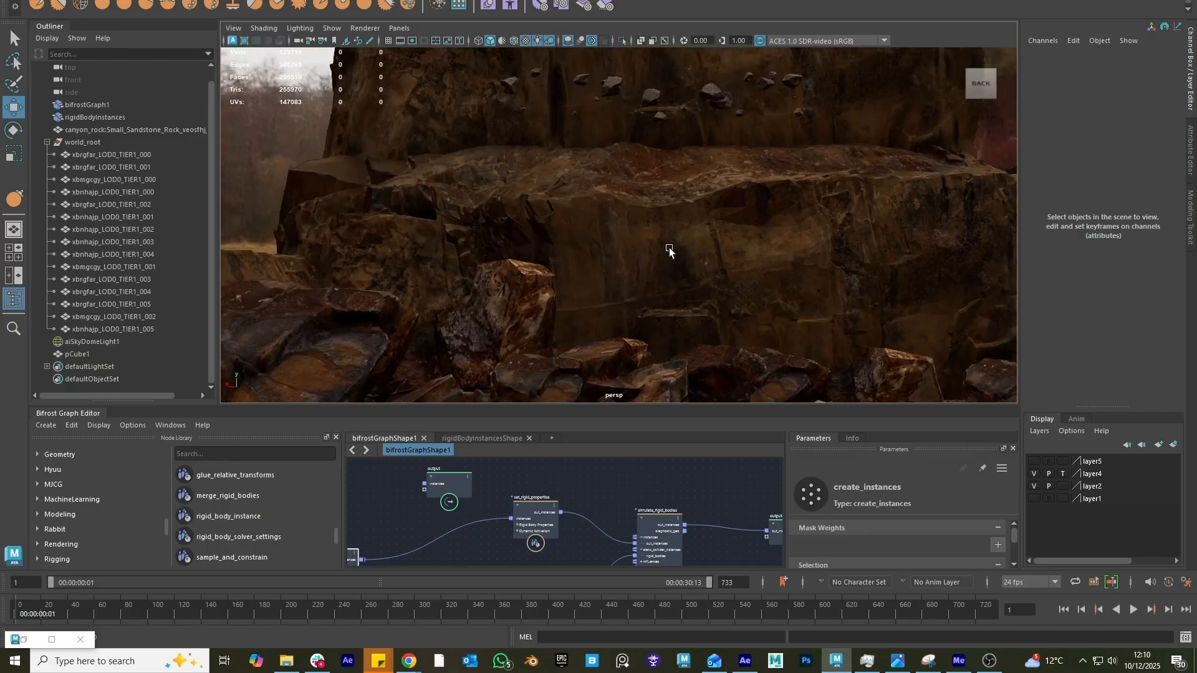
{"action": "left_click_drag", "start_coordinate": [669, 248], "coordinate": [622, 321], "text": "alt"}
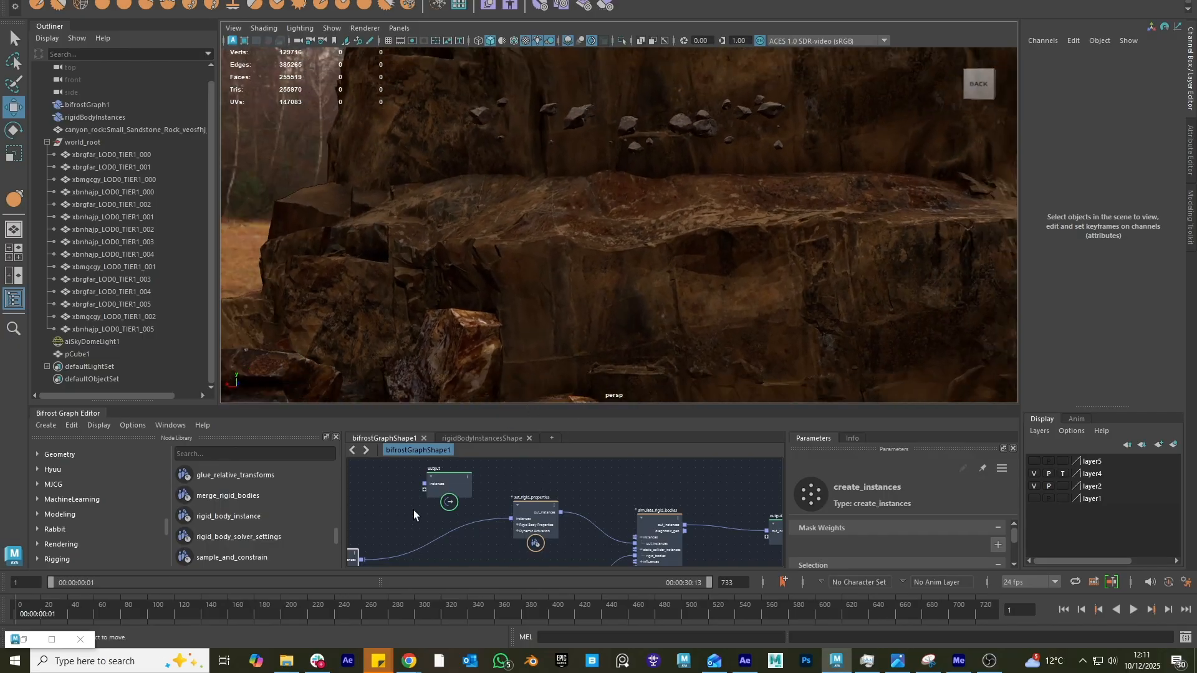
{"action": "left_click_drag", "start_coordinate": [480, 405], "coordinate": [489, 293]}
{"action": "middle_click_drag", "start_coordinate": [446, 456], "coordinate": [771, 434], "text": "alt"}
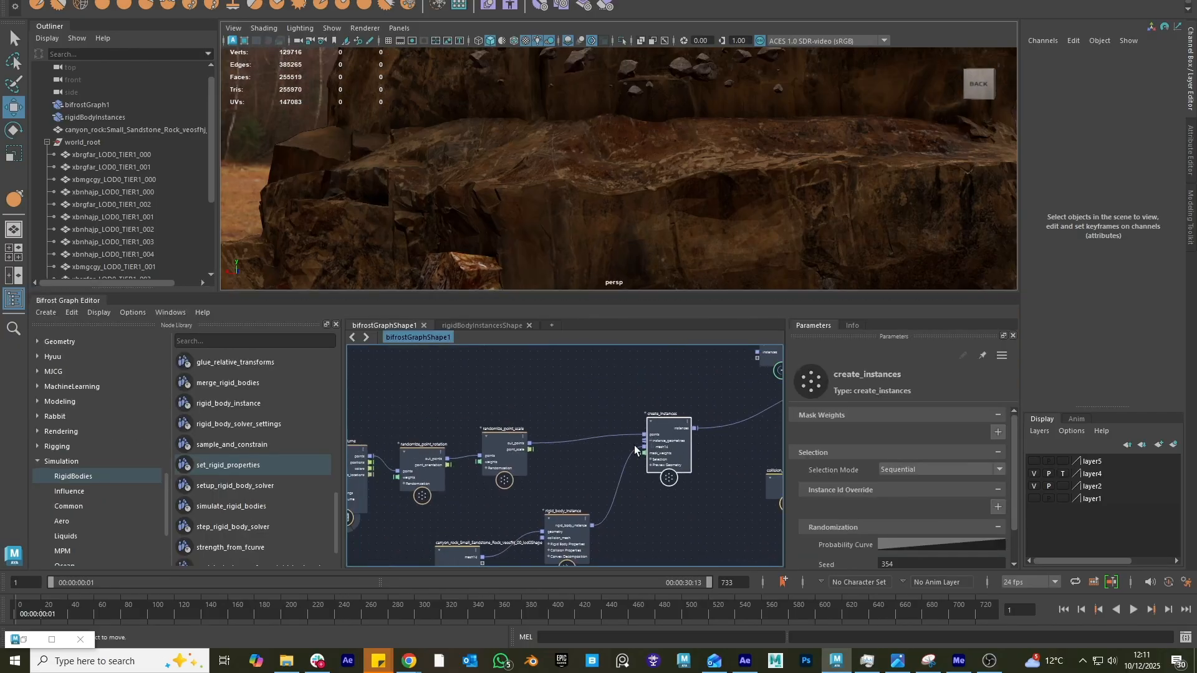
{"action": "middle_click_drag", "start_coordinate": [526, 393], "coordinate": [723, 375], "text": "alt"}
{"action": "left_click", "coordinate": [533, 436]}
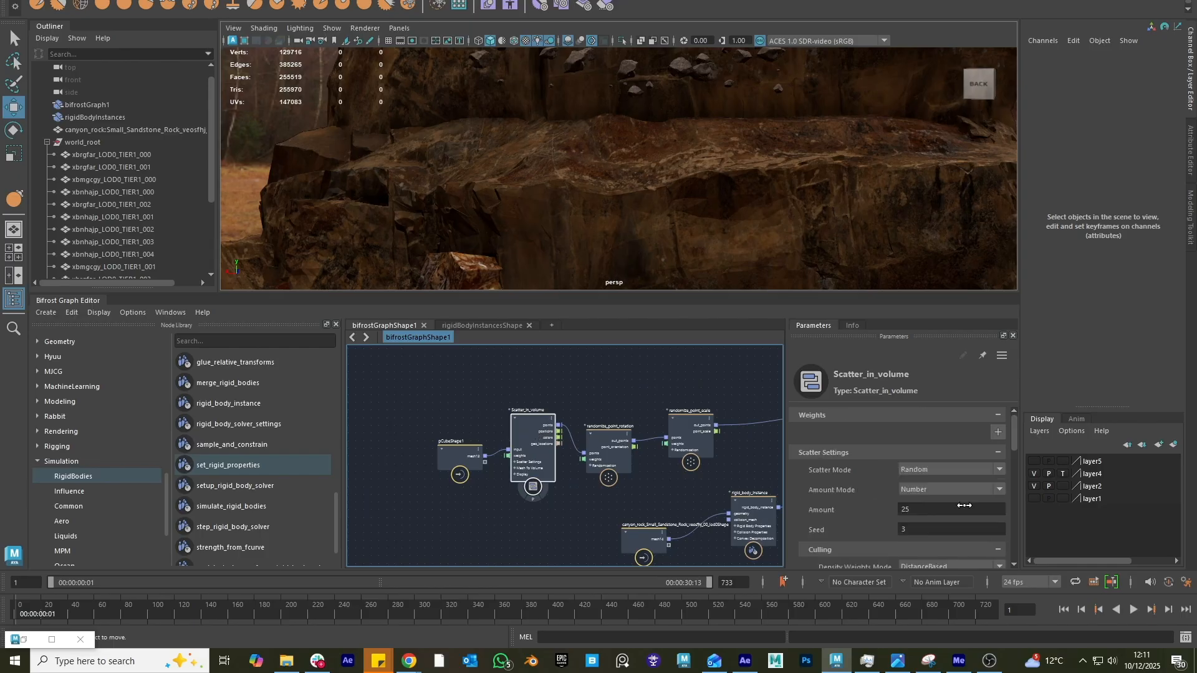
{"action": "left_click", "coordinate": [925, 515]}
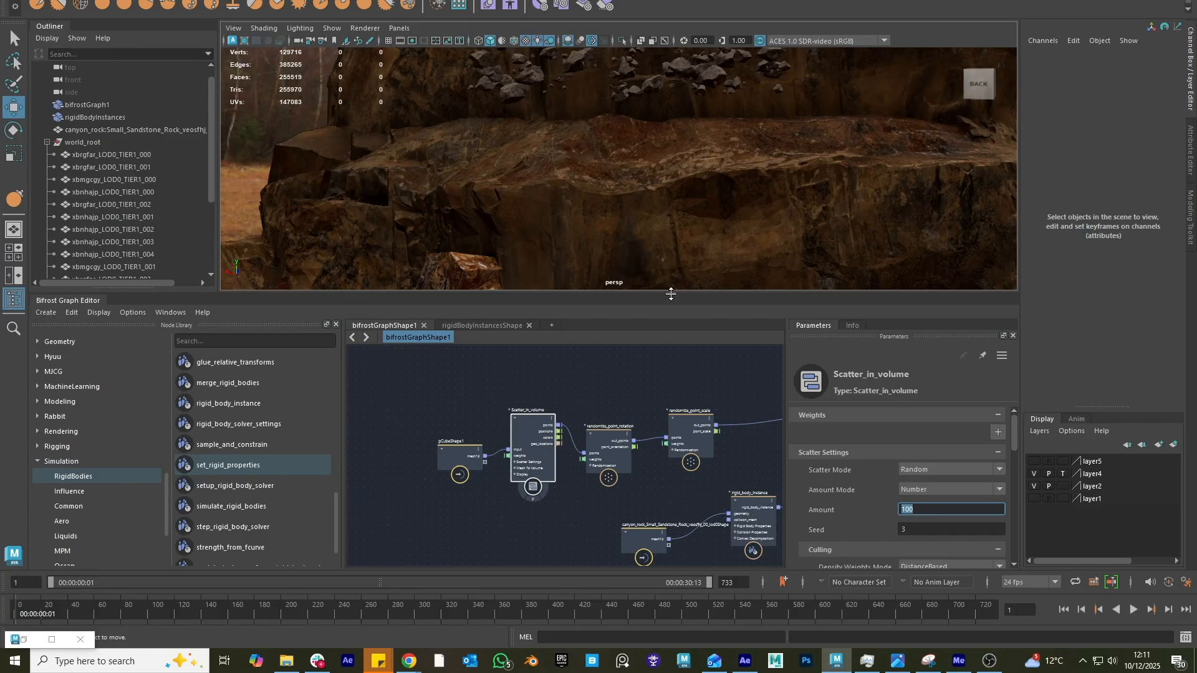
- Play the denser rockfall simulation from a low view of the ledge and stop it at about frame 162
{"action": "left_click_drag", "start_coordinate": [673, 293], "coordinate": [654, 406]}
{"action": "mouse_move", "coordinate": [617, 235]}
{"action": "left_mouse_down", "text": "alt"}
{"action": "mouse_move", "coordinate": [520, 268]}
{"action": "mouse_move", "coordinate": [604, 249]}
{"action": "mouse_move", "coordinate": [689, 265]}
{"action": "mouse_move", "coordinate": [774, 253]}
{"action": "mouse_move", "coordinate": [550, 266]}
{"action": "mouse_move", "coordinate": [587, 256]}
{"action": "mouse_move", "coordinate": [638, 270]}
{"action": "mouse_move", "coordinate": [630, 237]}
{"action": "mouse_move", "coordinate": [609, 229]}
{"action": "mouse_move", "coordinate": [617, 237]}
{"action": "left_mouse_up", "text": "alt"}
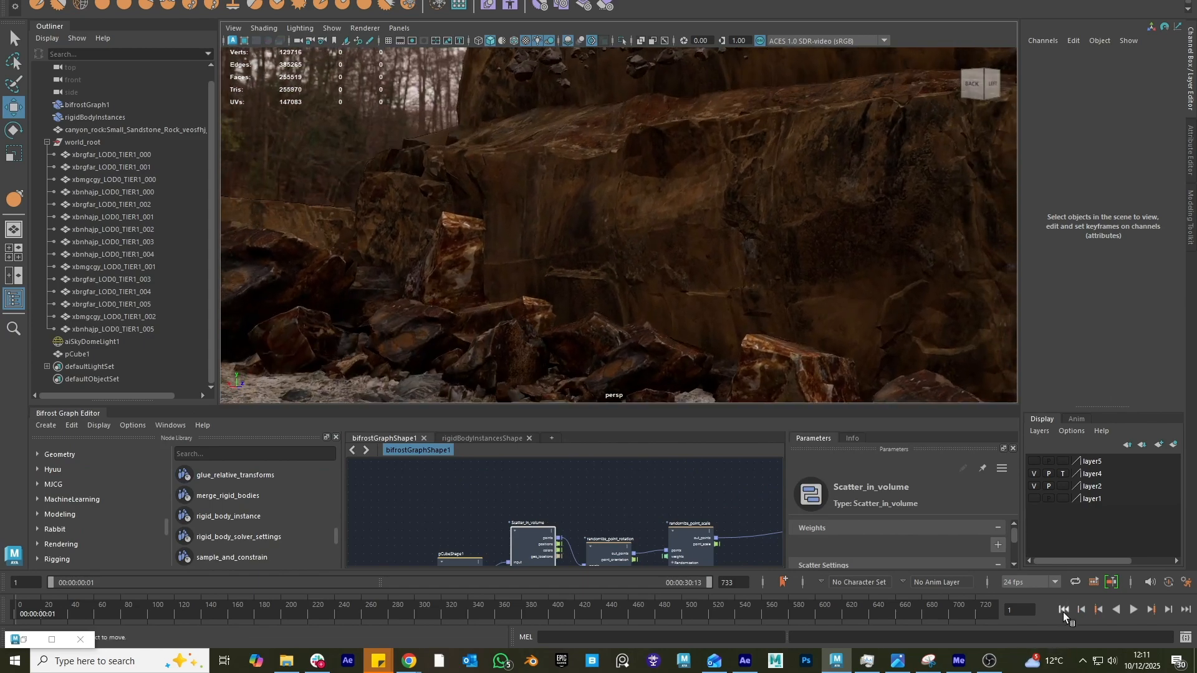
{"action": "left_click", "coordinate": [1132, 608]}
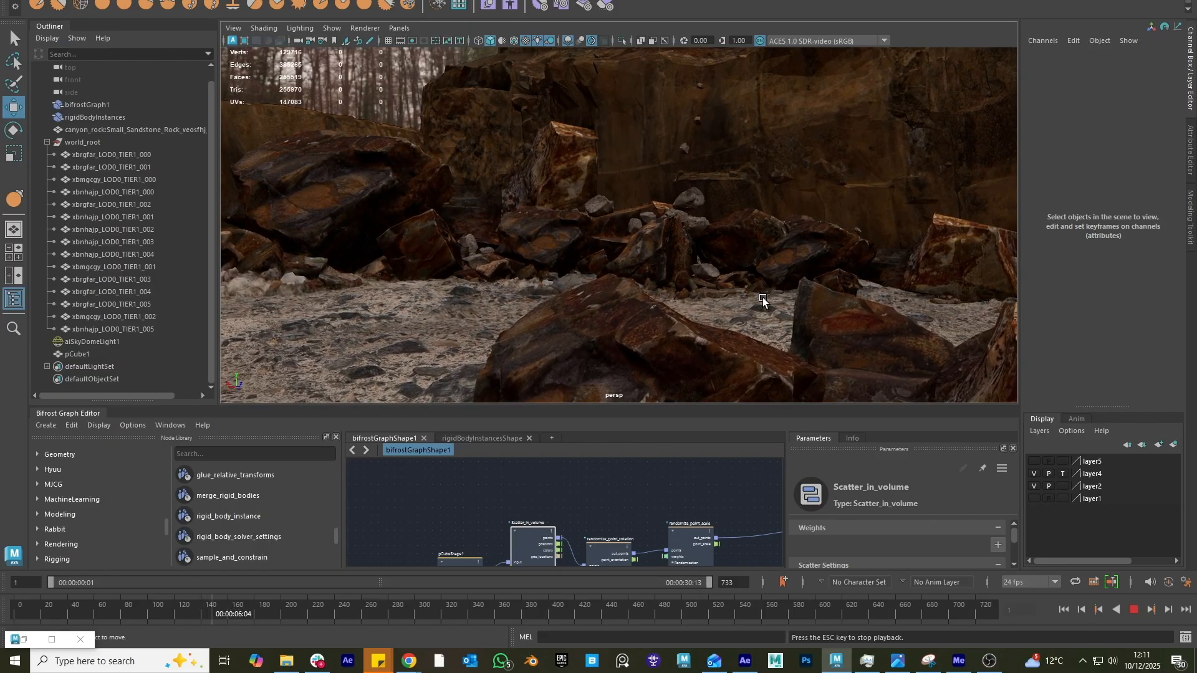
{"action": "left_click", "coordinate": [1134, 610]}
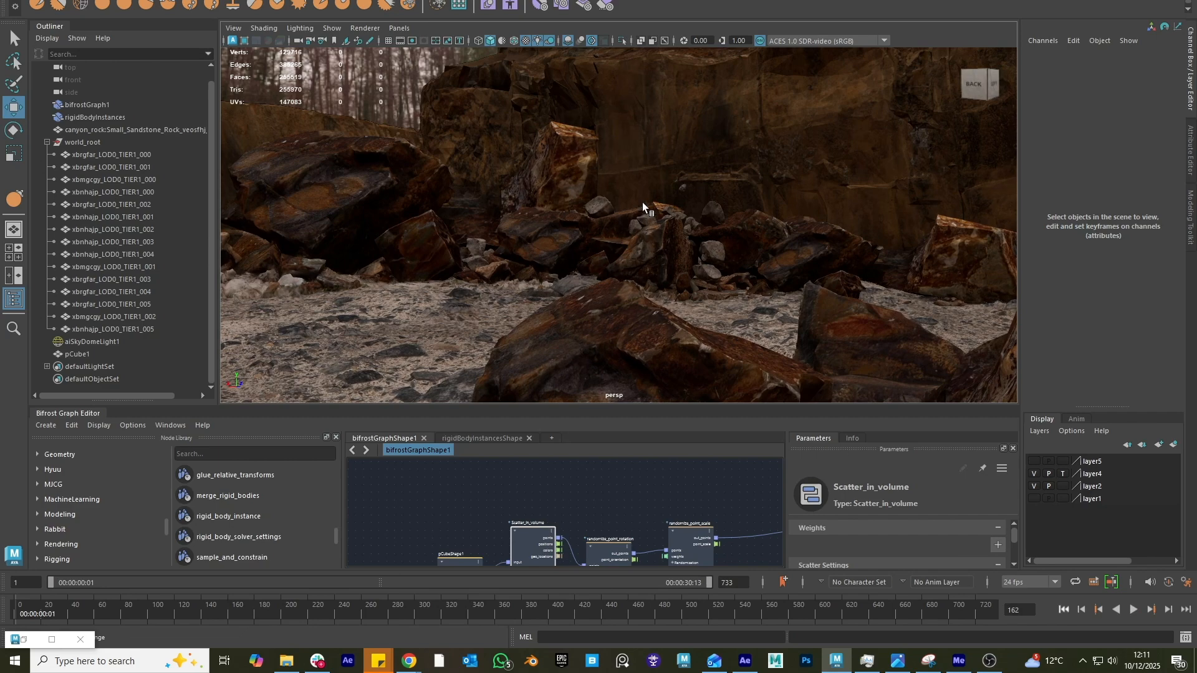
- Return to frame 1, select the scatter volume pCube1 and turn on the visibility of layer5
{"action": "left_click_drag", "start_coordinate": [642, 202], "coordinate": [665, 142], "text": "alt"}
{"action": "right_click_drag", "start_coordinate": [665, 142], "coordinate": [523, 425], "text": "alt"}
{"action": "left_click_drag", "start_coordinate": [614, 209], "coordinate": [654, 259], "text": "alt"}
{"action": "right_click_drag", "start_coordinate": [654, 259], "coordinate": [762, 268], "text": "alt"}
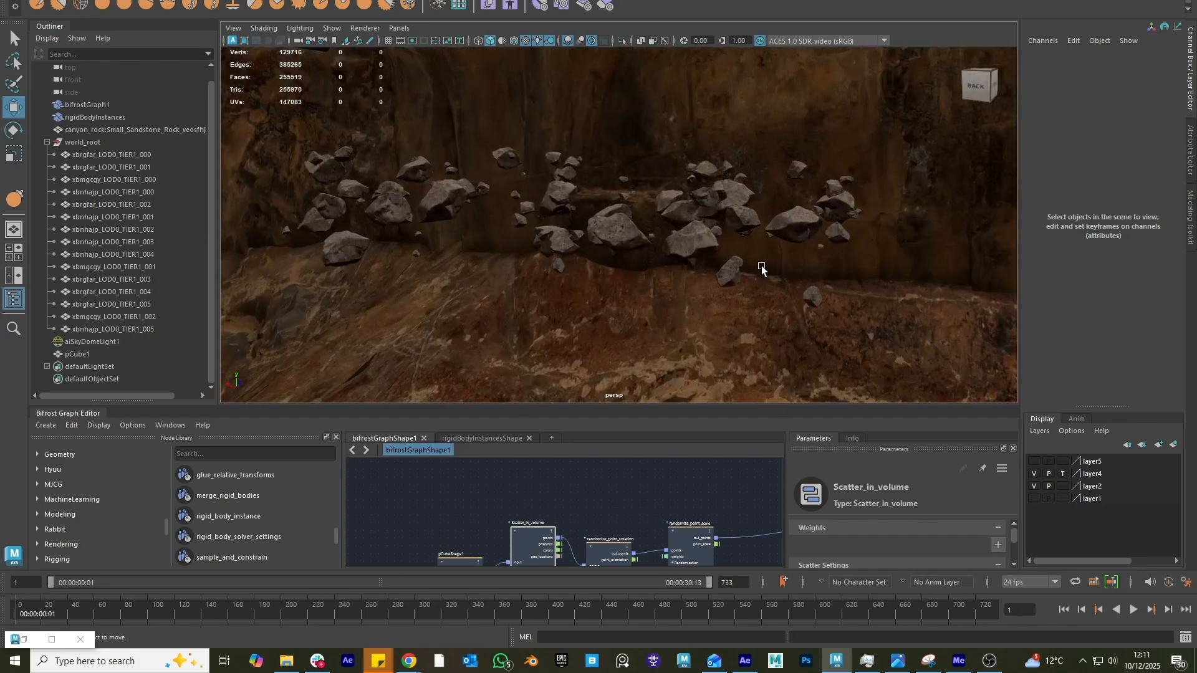
{"action": "left_click_drag", "start_coordinate": [761, 268], "coordinate": [753, 245], "text": "alt"}
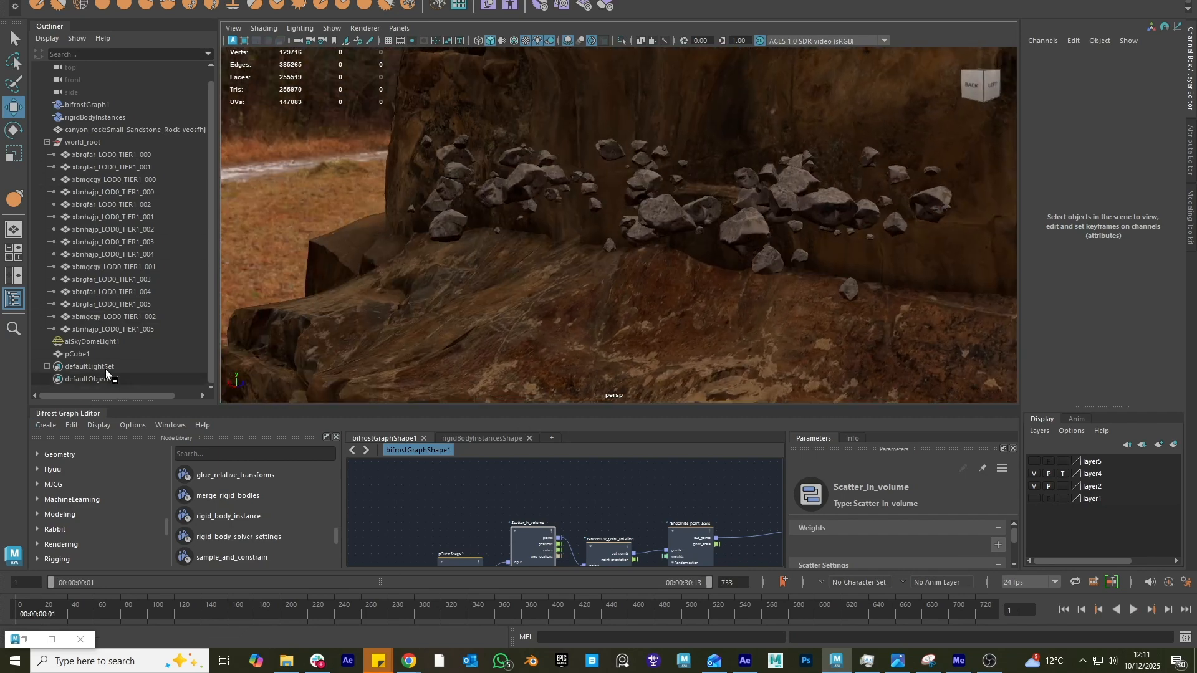
{"action": "left_click", "coordinate": [95, 353]}
{"action": "key", "text": "f"}
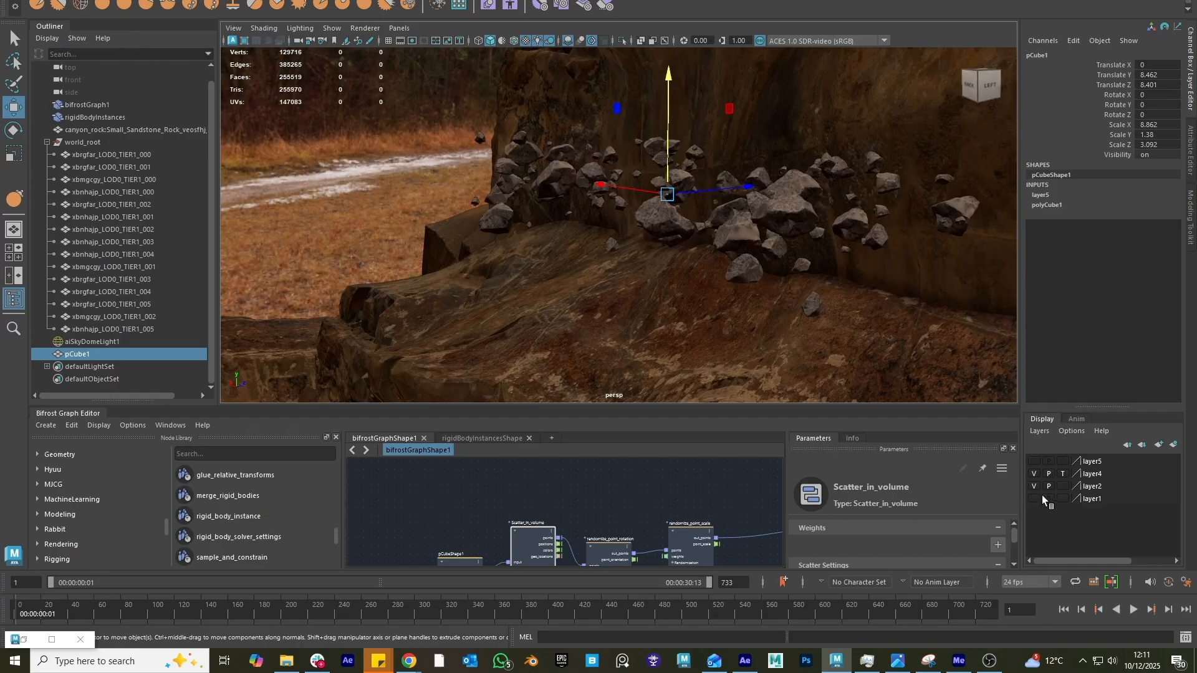
{"action": "left_click", "coordinate": [1034, 461]}
{"action": "left_click_drag", "start_coordinate": [779, 280], "coordinate": [668, 253], "text": "alt"}
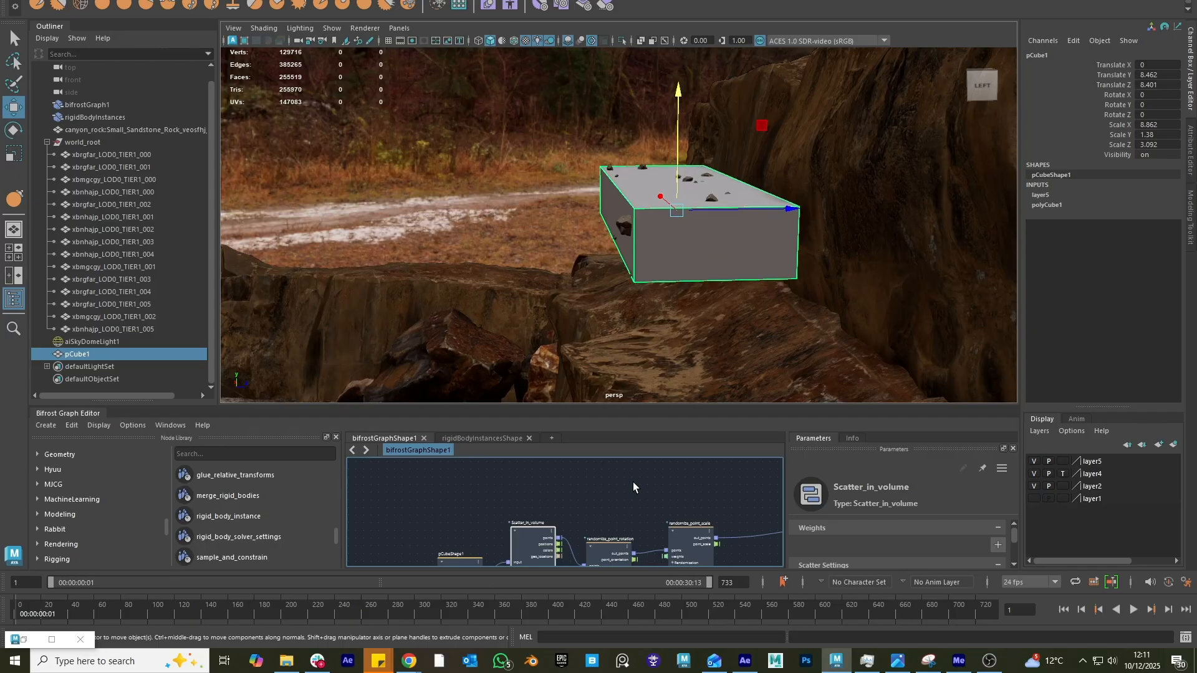
- Scale pCube1 to 2.658 in Y and raise it to Translate Y 10.225 with the graph paused, and hide layer5
{"action": "key", "text": "Escape"}
{"action": "left_click_drag", "start_coordinate": [587, 180], "coordinate": [644, 43], "text": "alt"}
{"action": "key", "text": "r"}
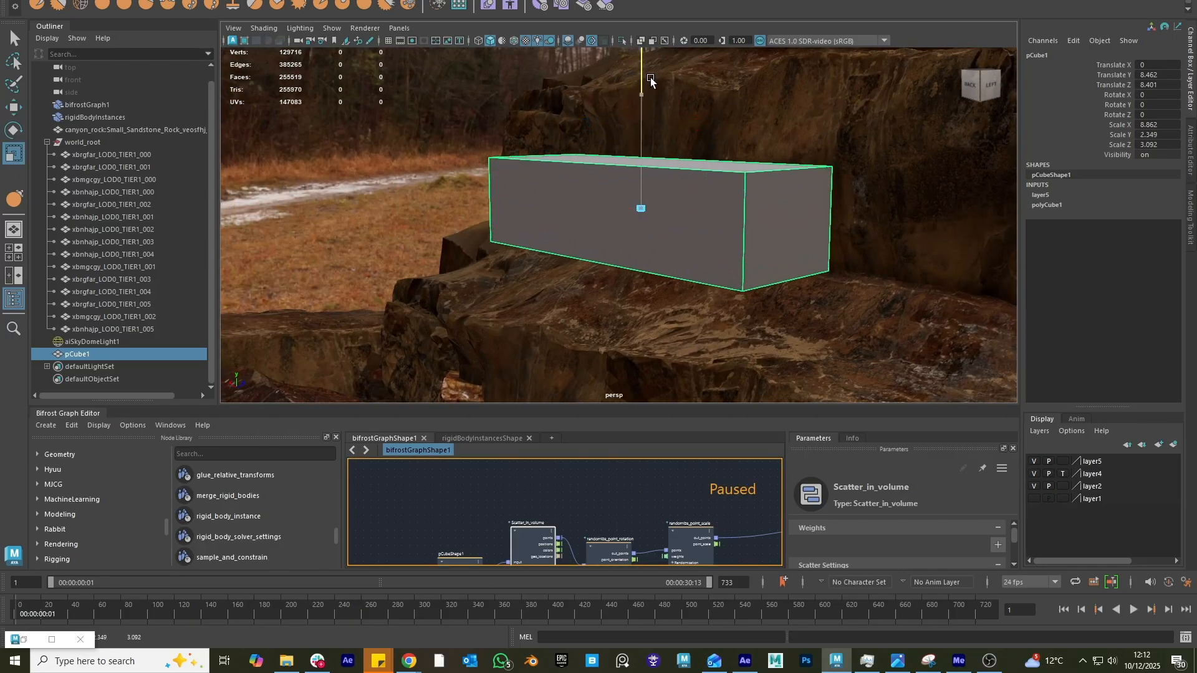
{"action": "key", "text": "w"}
{"action": "left_click_drag", "start_coordinate": [648, 93], "coordinate": [549, 243], "text": "alt"}
{"action": "scroll", "coordinate": [622, 134], "scroll_direction": "up", "scroll_amount": 3}
{"action": "left_click_drag", "start_coordinate": [671, 282], "coordinate": [569, 208], "text": "alt"}
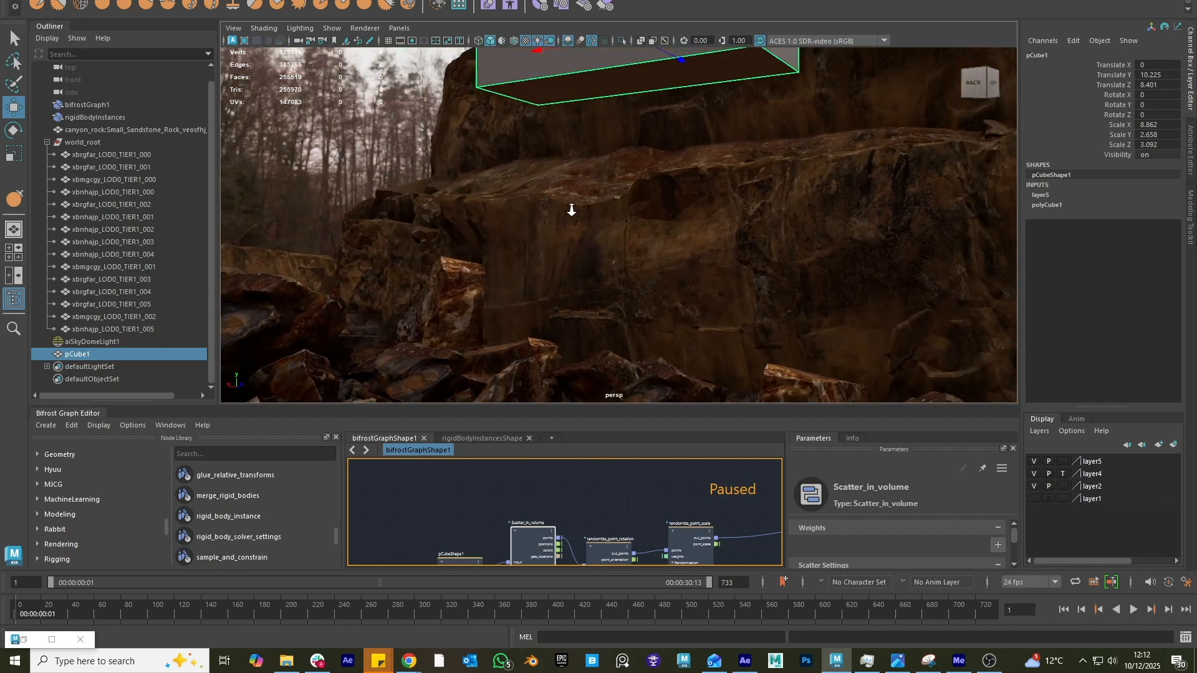
{"action": "left_click", "coordinate": [1035, 461]}
{"action": "left_click_drag", "start_coordinate": [587, 297], "coordinate": [577, 270], "text": "alt"}
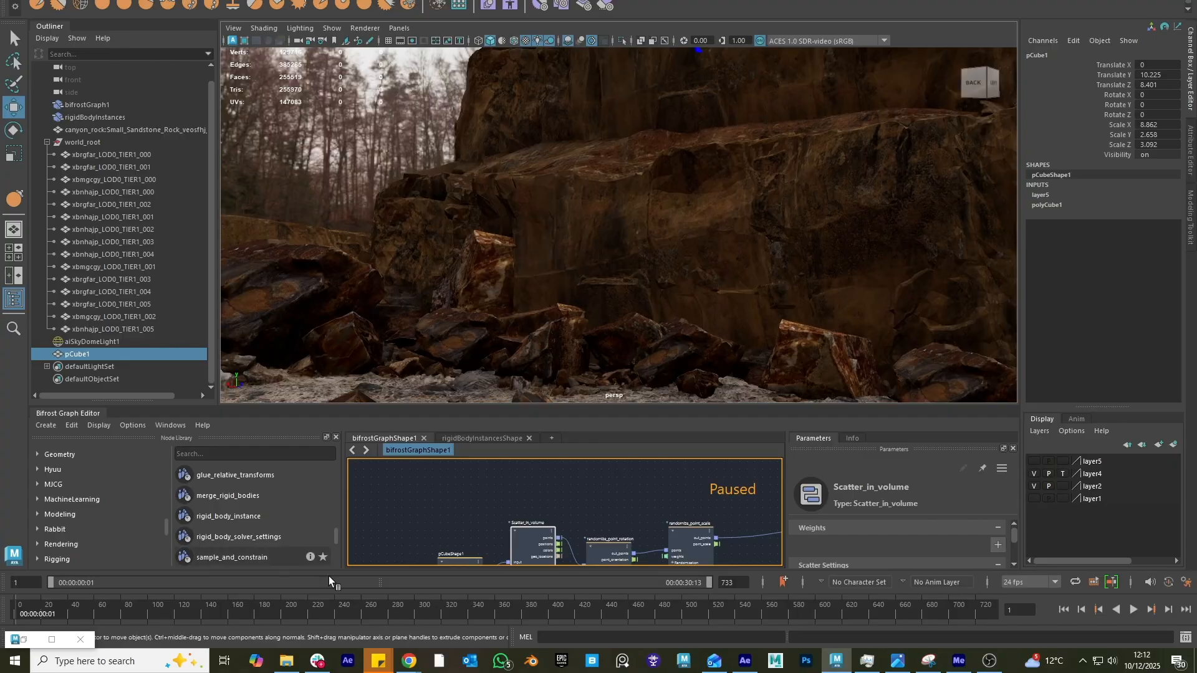
- Set the scatter amount of the Scatter_in_volume node to 200 and resume graph evaluation
{"action": "left_click_drag", "start_coordinate": [535, 533], "coordinate": [519, 514]}
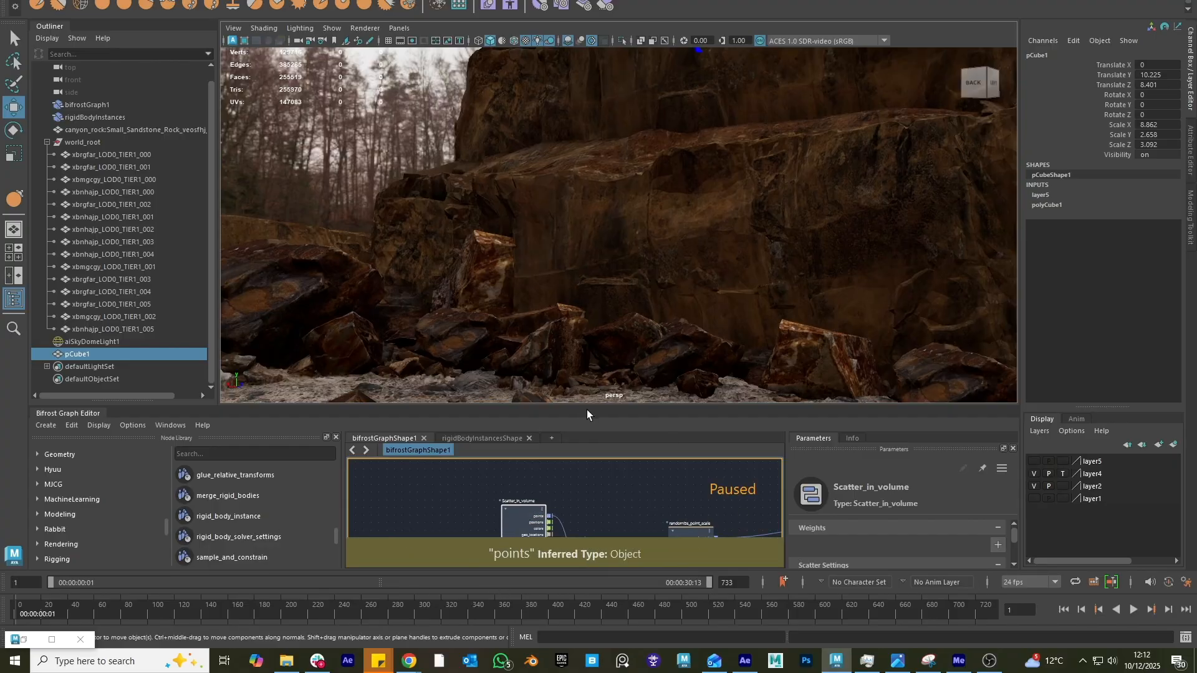
{"action": "left_click_drag", "start_coordinate": [586, 409], "coordinate": [586, 287]}
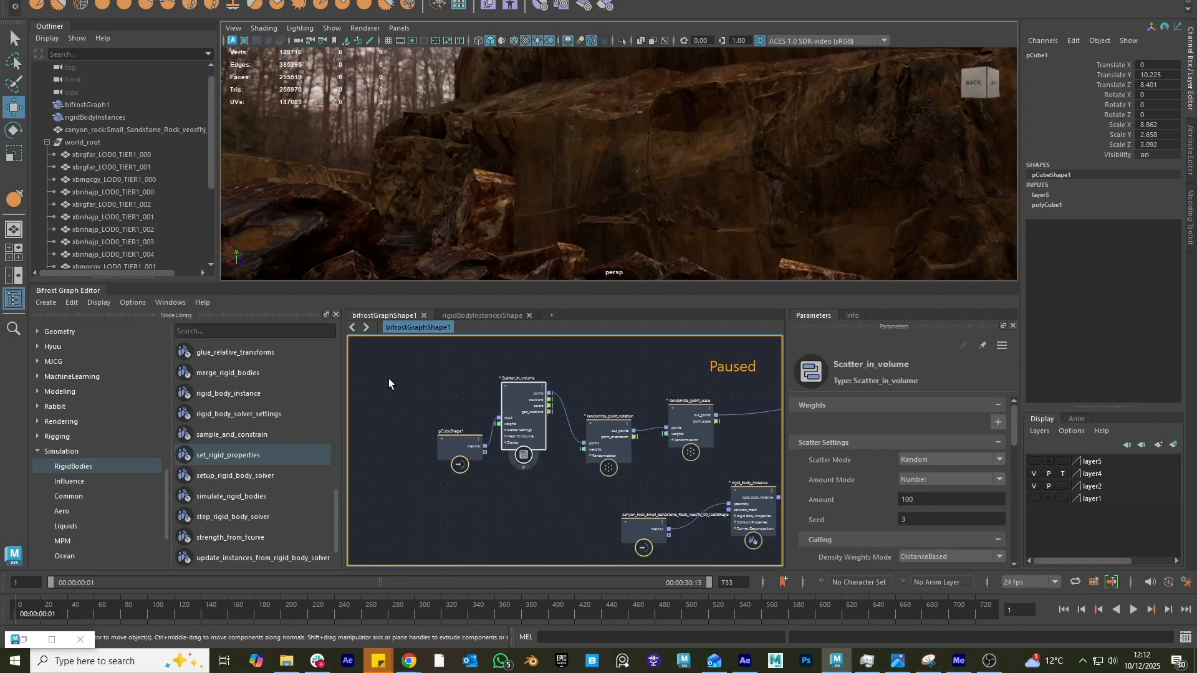
{"action": "left_click", "coordinate": [927, 496]}
{"action": "type", "text": "200"}
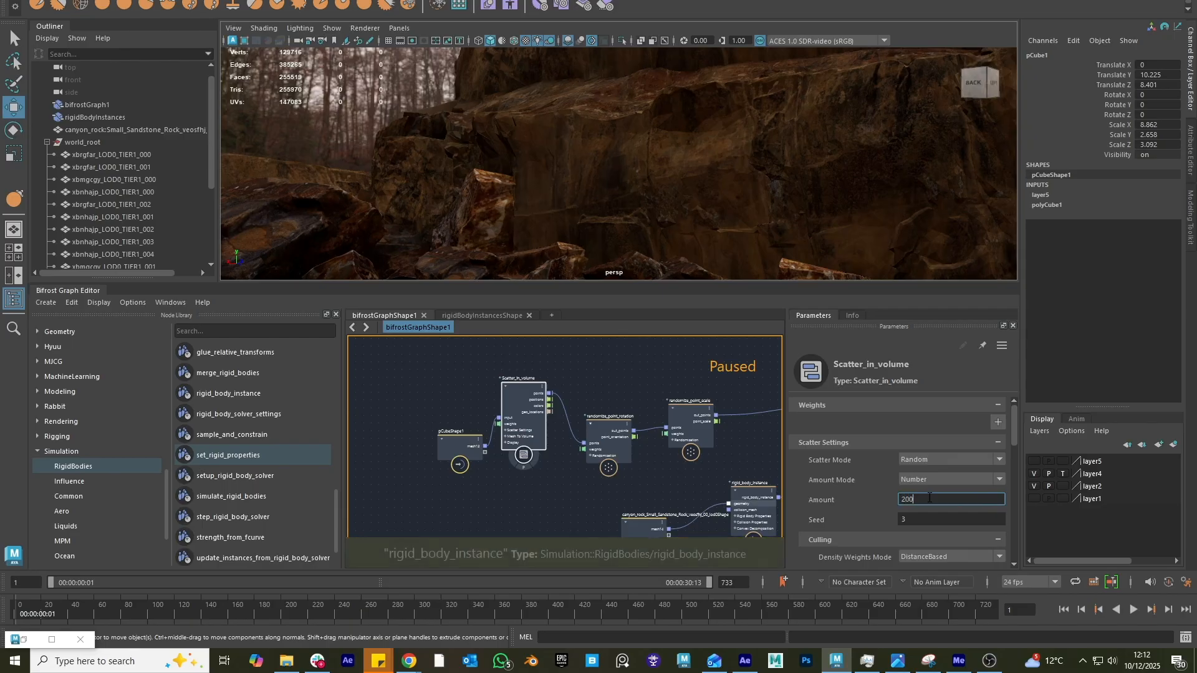
{"action": "key", "text": "Return"}
{"action": "middle_click_drag", "start_coordinate": [617, 379], "coordinate": [414, 384]}
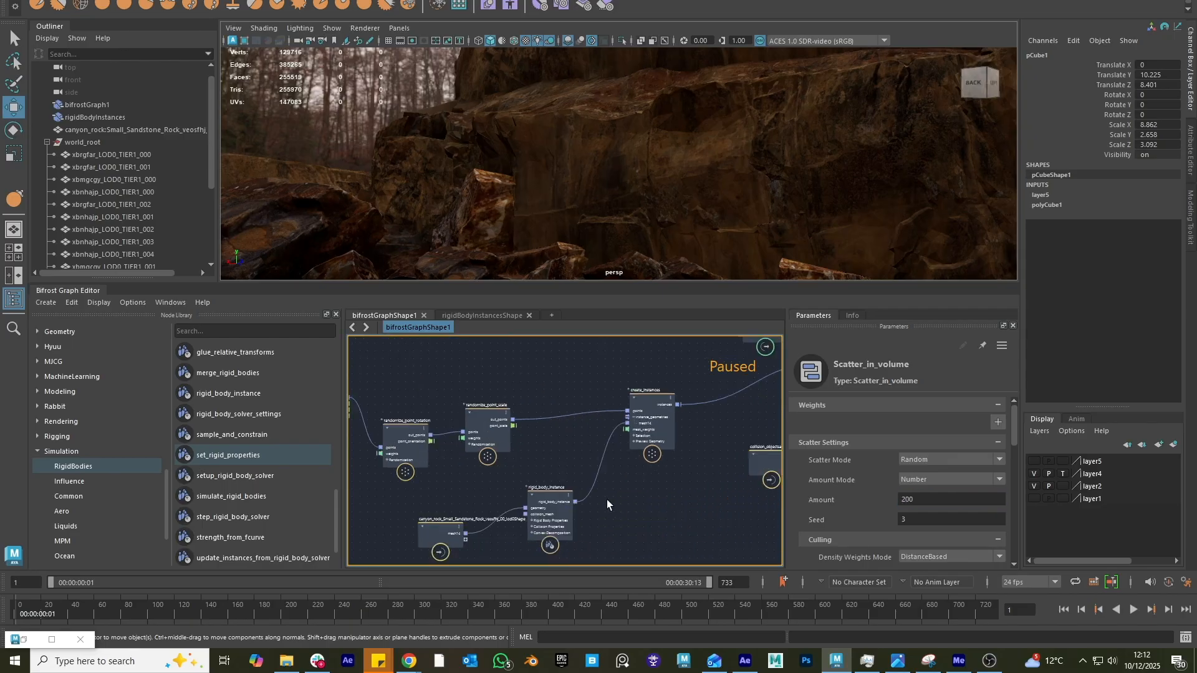
{"action": "left_click", "coordinate": [678, 501]}
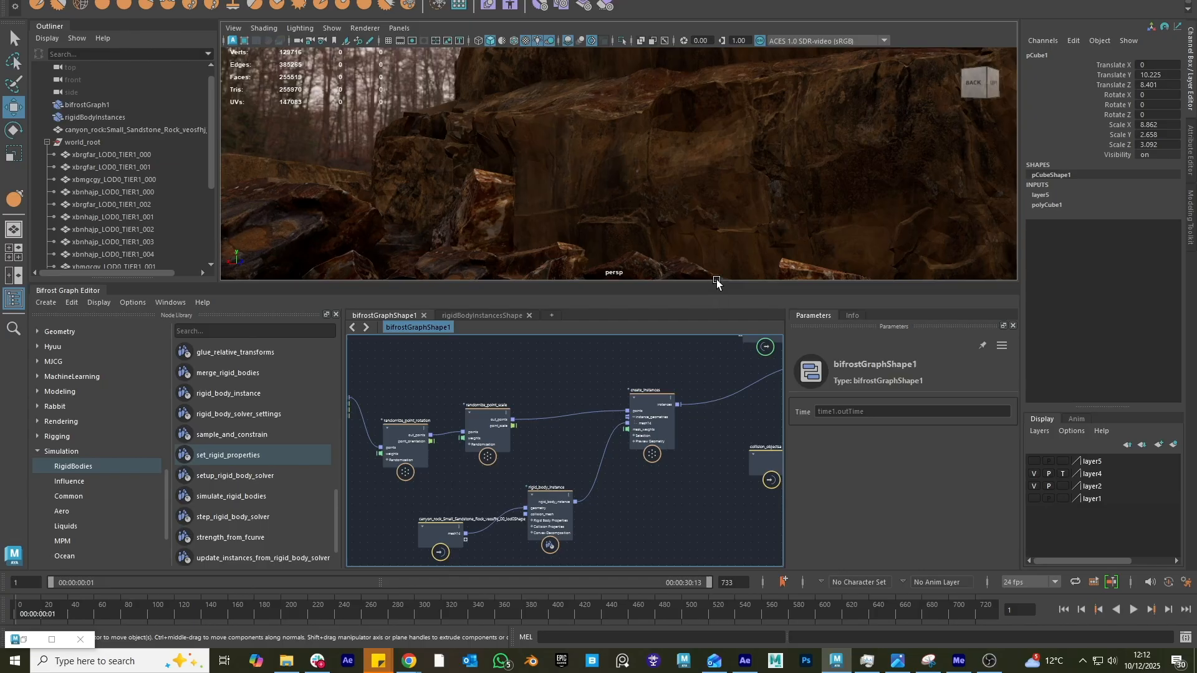
- Enlarge the viewport and play the simulation with the 200 scattered rocks, viewed from ground level
{"action": "left_click_drag", "start_coordinate": [713, 284], "coordinate": [686, 567]}
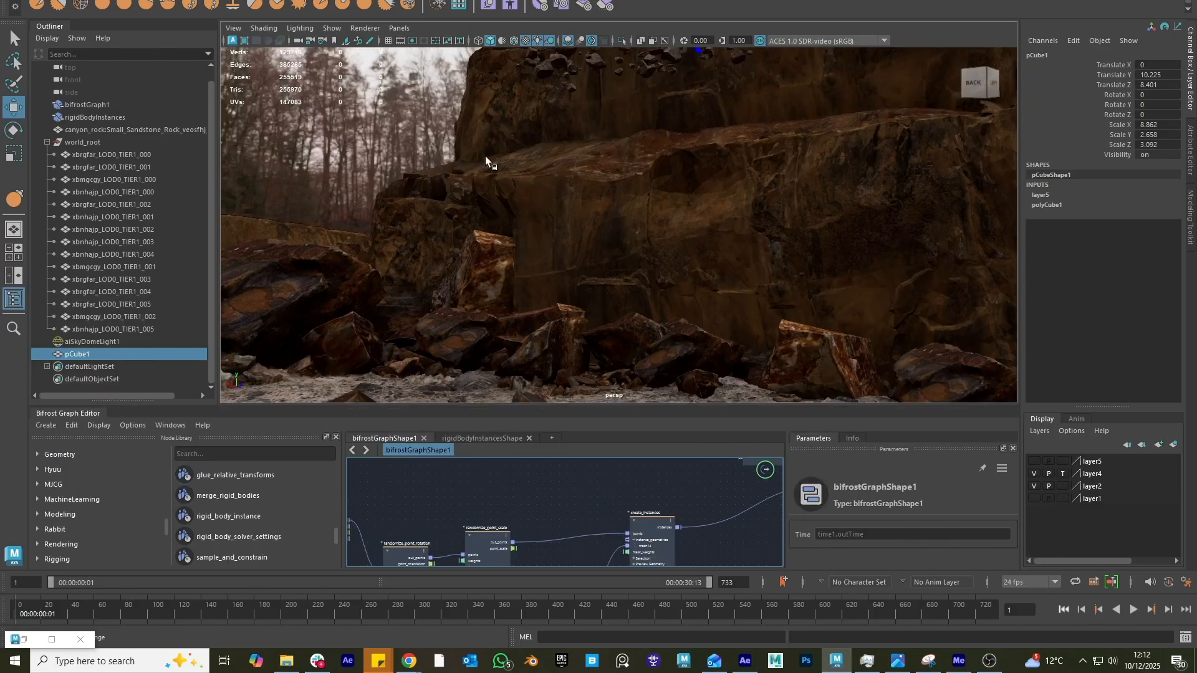
{"action": "scroll", "coordinate": [660, 166], "scroll_direction": "down", "scroll_amount": 5}
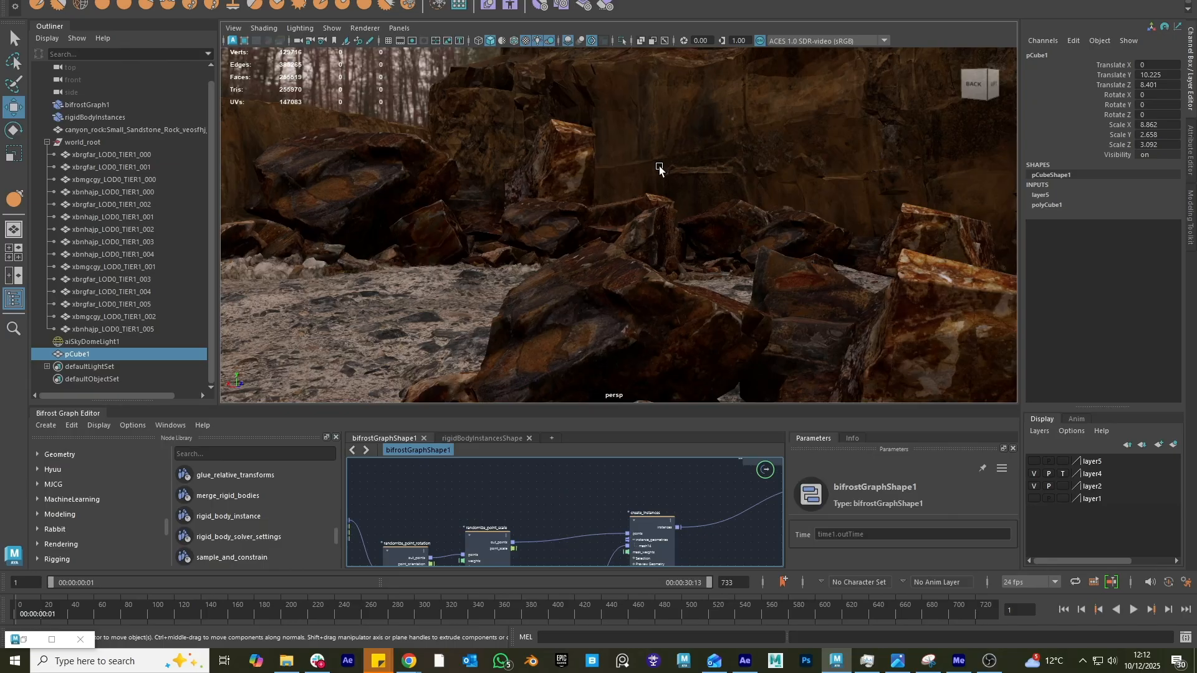
{"action": "left_click", "coordinate": [1136, 613]}
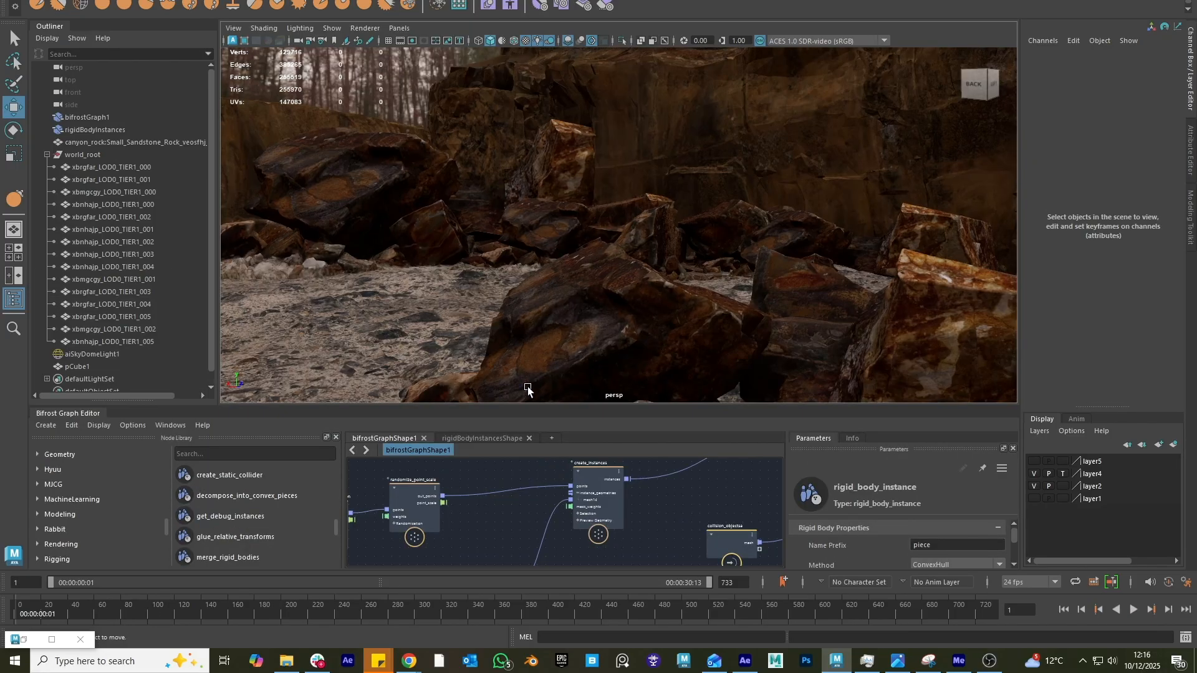
- Tidy the layout of the set_rigid_properties, create_static_collider, collision_objects and rigid_body_solver_settings nodes beside simulate_rigid_bodies
{"action": "left_click_drag", "start_coordinate": [527, 403], "coordinate": [534, 206]}
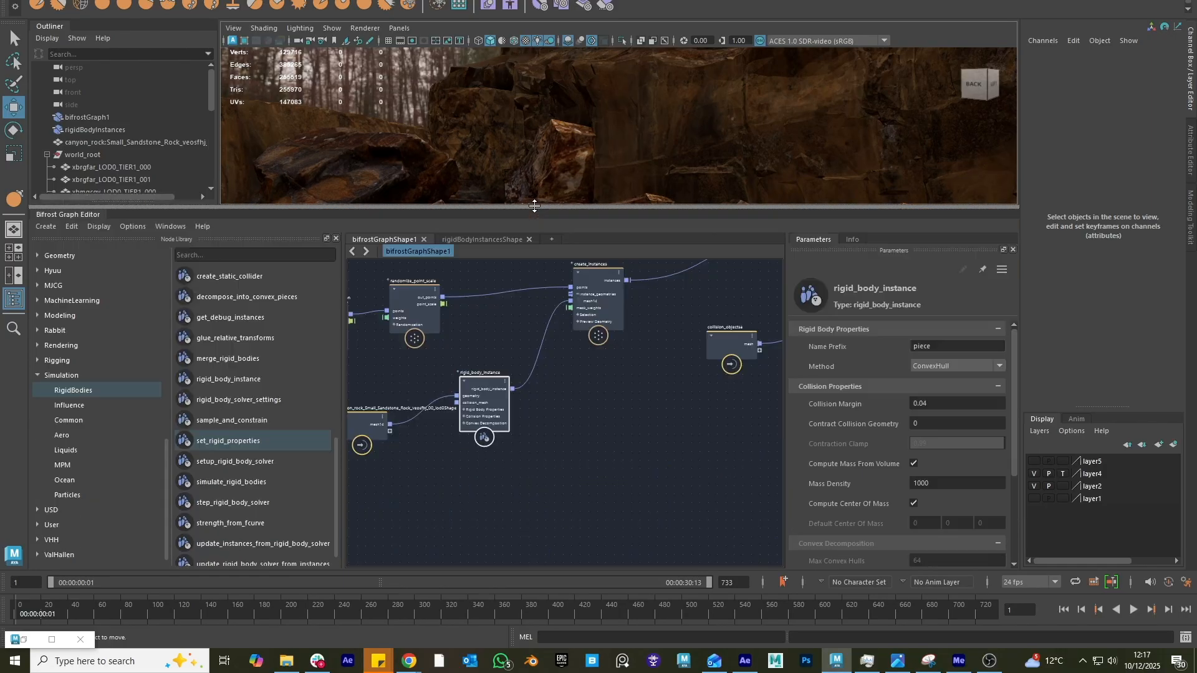
{"action": "middle_click_drag", "start_coordinate": [598, 381], "coordinate": [381, 494]}
{"action": "middle_click_drag", "start_coordinate": [629, 400], "coordinate": [536, 325]}
{"action": "left_click_drag", "start_coordinate": [522, 288], "coordinate": [533, 310]}
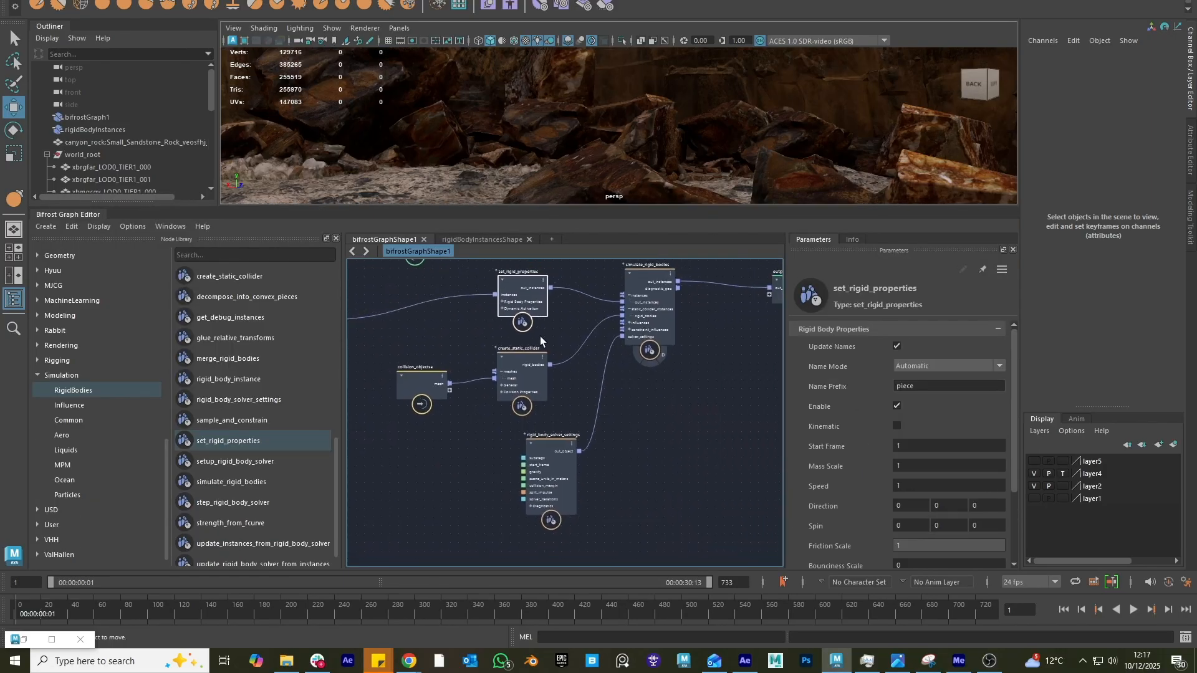
{"action": "left_click_drag", "start_coordinate": [530, 375], "coordinate": [533, 367]}
{"action": "left_click_drag", "start_coordinate": [404, 388], "coordinate": [422, 372]}
{"action": "left_click_drag", "start_coordinate": [570, 465], "coordinate": [599, 435]}
- Move the disconnected output node farther away from the rigid body nodes and nudge the collision objects node into place
{"action": "middle_click_drag", "start_coordinate": [665, 383], "coordinate": [658, 417]}
{"action": "scroll", "coordinate": [658, 417], "scroll_direction": "down", "scroll_amount": 3}
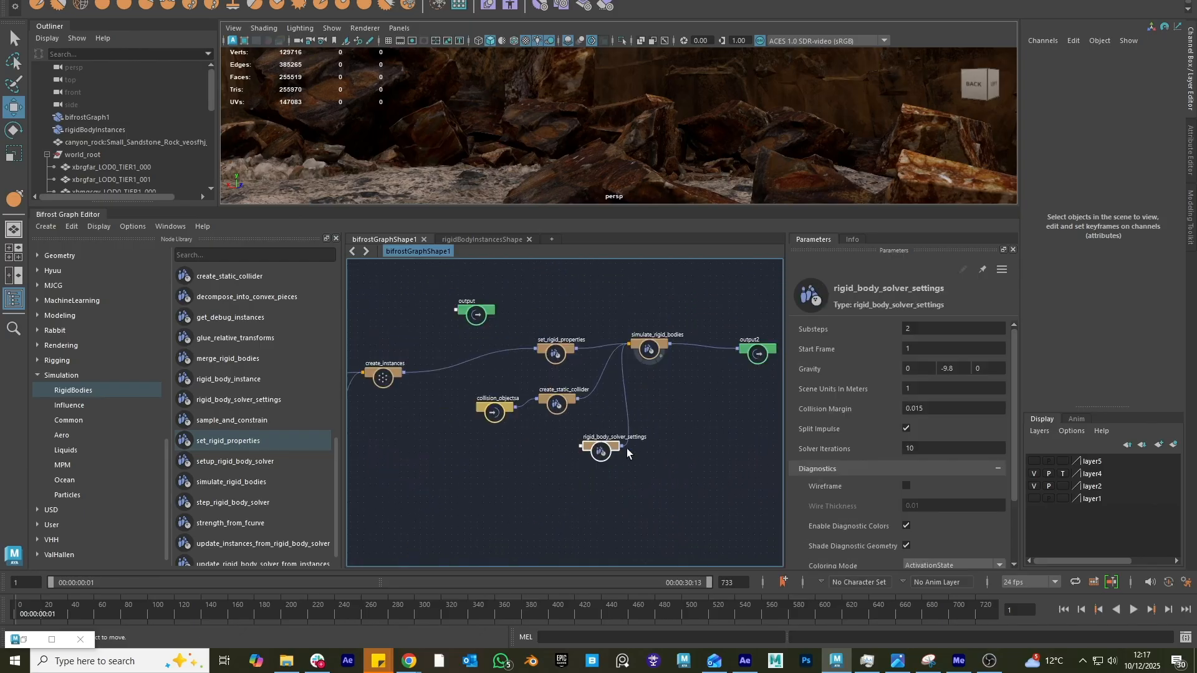
{"action": "scroll", "coordinate": [616, 411], "scroll_direction": "up", "scroll_amount": 2}
{"action": "left_click", "coordinate": [591, 392]}
{"action": "left_click_drag", "start_coordinate": [438, 287], "coordinate": [400, 237]}
{"action": "left_click_drag", "start_coordinate": [463, 396], "coordinate": [474, 400]}
- Group the set_rigid_properties, create_static_collider, collision objects, rigid_body_solver_settings and simulate_rigid_bodies nodes in a backdrop titled "rigid"
{"action": "left_click_drag", "start_coordinate": [460, 302], "coordinate": [695, 541]}
{"action": "right_click", "coordinate": [604, 326]}
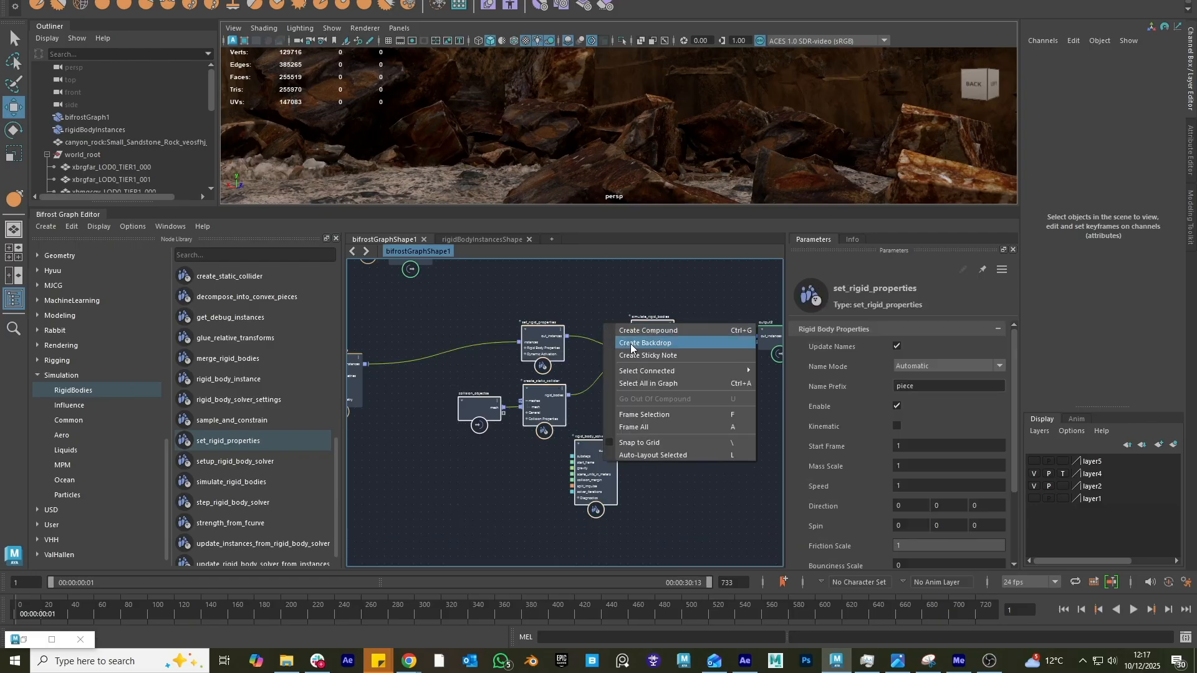
{"action": "left_click", "coordinate": [606, 342]}
{"action": "type", "text": "rigid"}
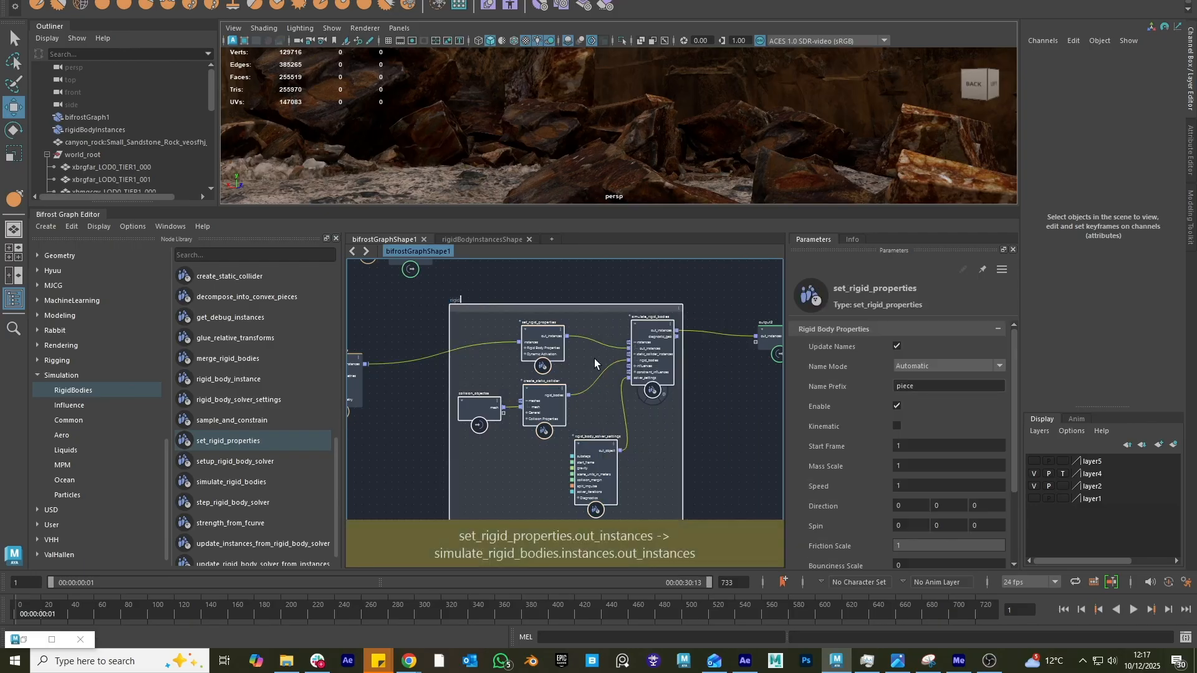
{"action": "left_click", "coordinate": [430, 434]}
- Tighten the spacing of the randomize_point_rotation and randomize_point_scale nodes beside Scatter_in_volume, and reposition the sandstone rock input node below them
{"action": "middle_click_drag", "start_coordinate": [436, 432], "coordinate": [780, 400]}
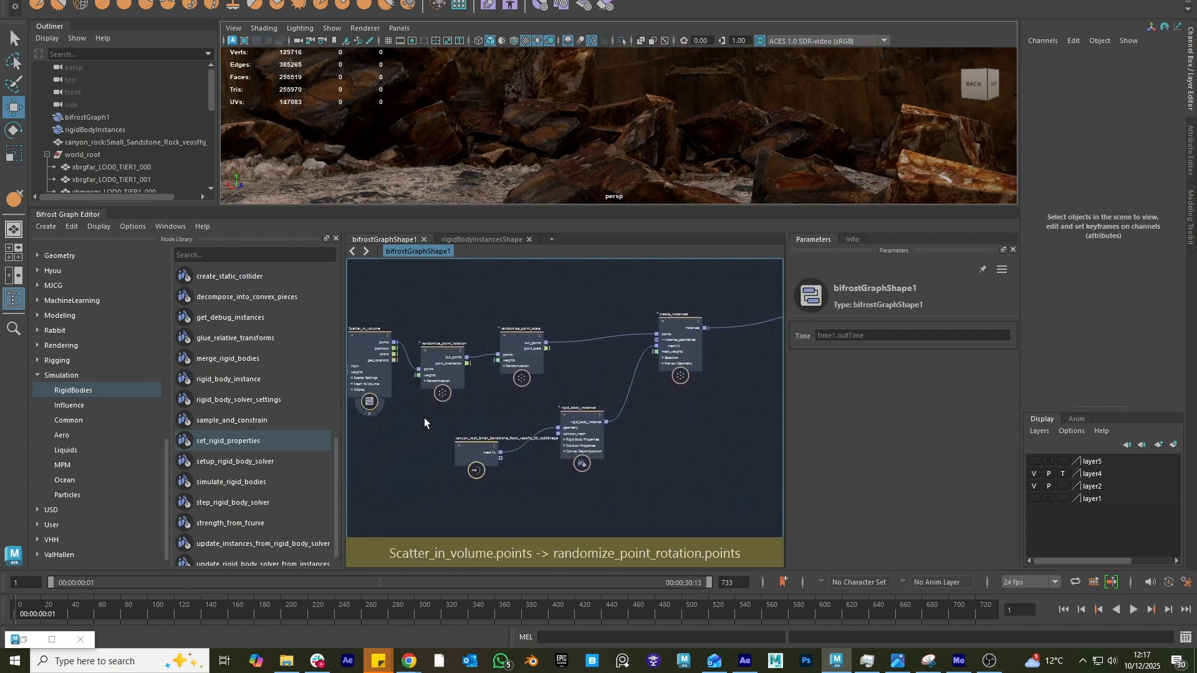
{"action": "middle_click_drag", "start_coordinate": [424, 419], "coordinate": [551, 403]}
{"action": "left_click_drag", "start_coordinate": [414, 354], "coordinate": [374, 357]}
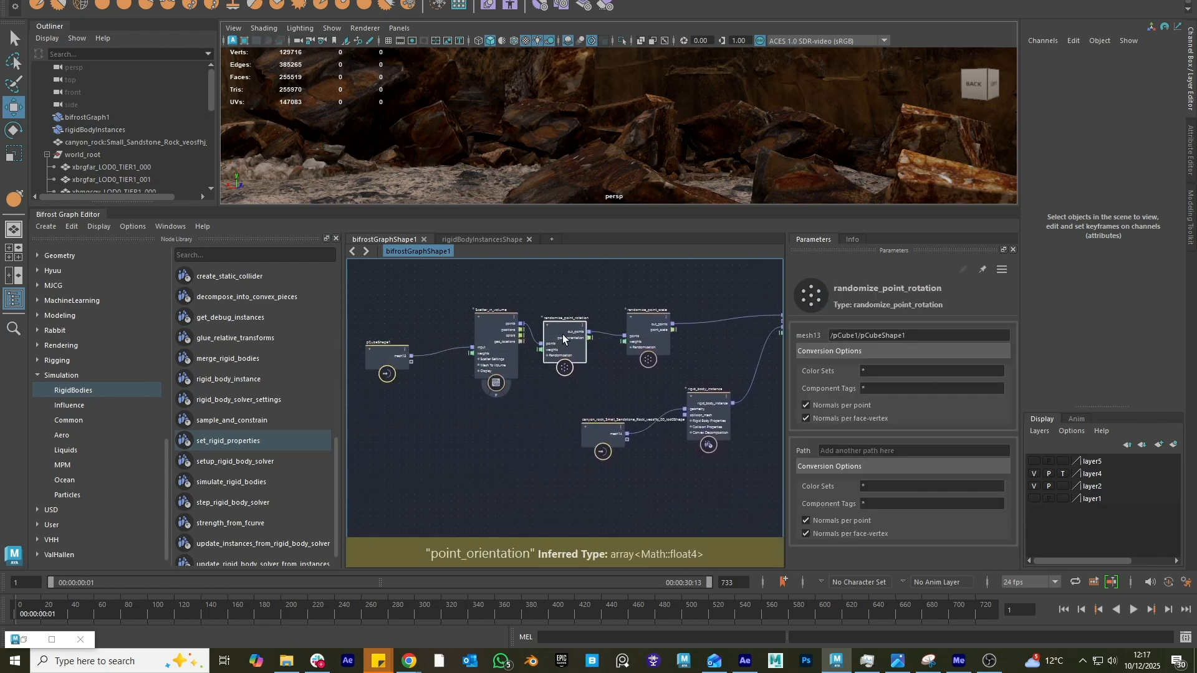
{"action": "left_click_drag", "start_coordinate": [566, 347], "coordinate": [620, 326]}
{"action": "left_click", "coordinate": [634, 322]}
{"action": "middle_click_drag", "start_coordinate": [624, 374], "coordinate": [580, 377]}
{"action": "left_click_drag", "start_coordinate": [564, 426], "coordinate": [518, 416]}
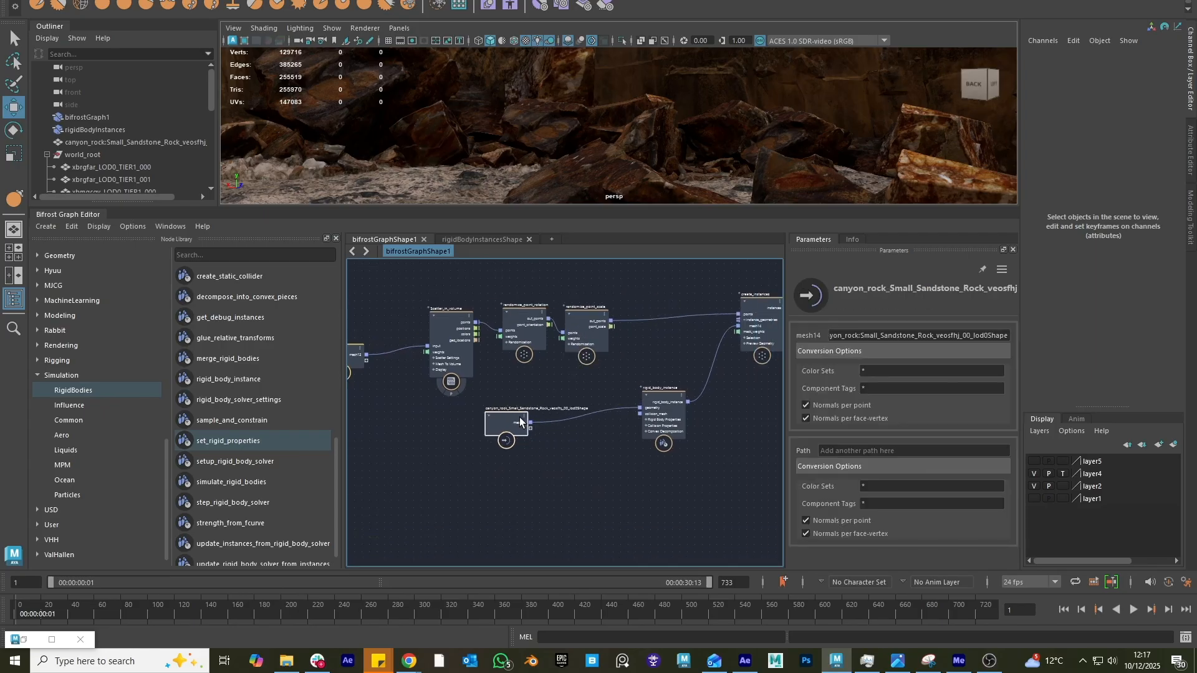
- Move create_instances closer to randomize_point_scale and place rigid_body_instance below it, beside the sandstone rock input node
{"action": "left_click", "coordinate": [666, 410]}
{"action": "left_click_drag", "start_coordinate": [666, 410], "coordinate": [683, 390]}
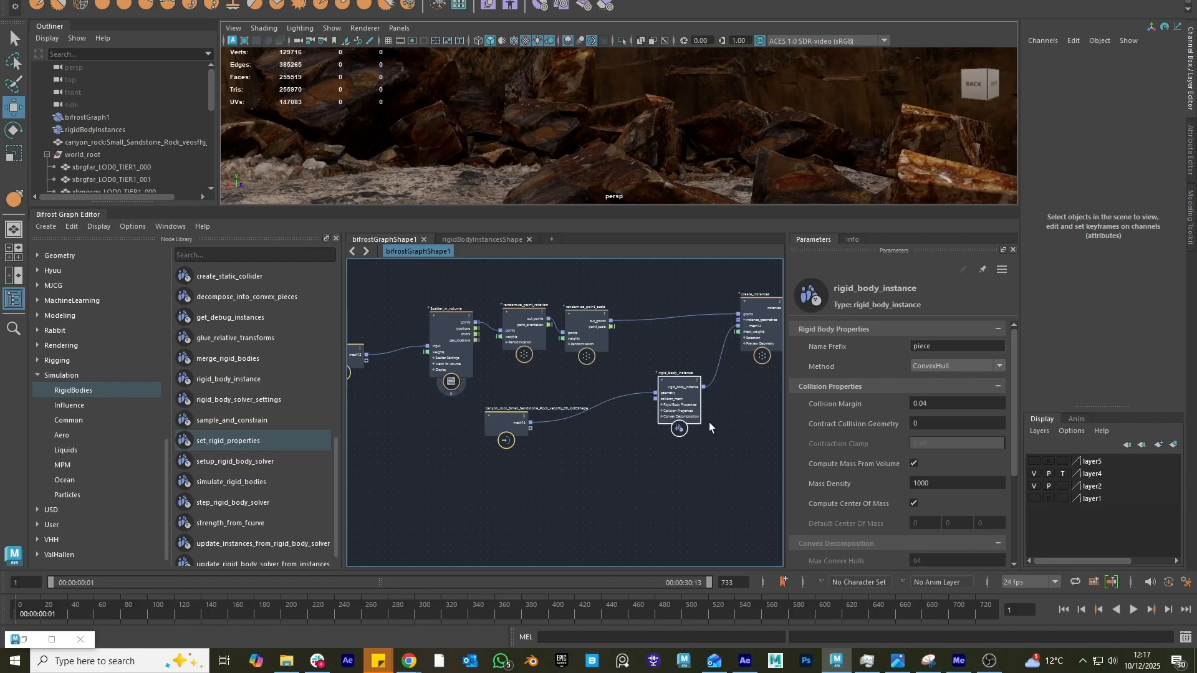
{"action": "left_click_drag", "start_coordinate": [752, 328], "coordinate": [662, 336]}
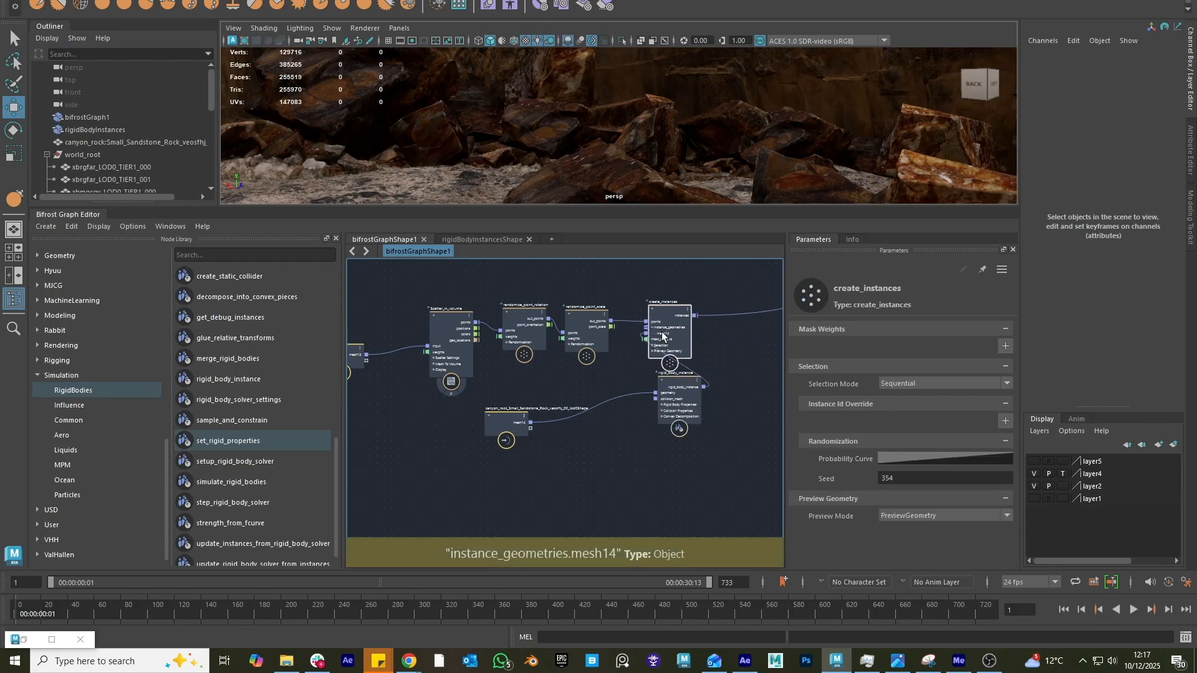
{"action": "left_click_drag", "start_coordinate": [680, 392], "coordinate": [608, 405]}
{"action": "left_click", "coordinate": [512, 417]}
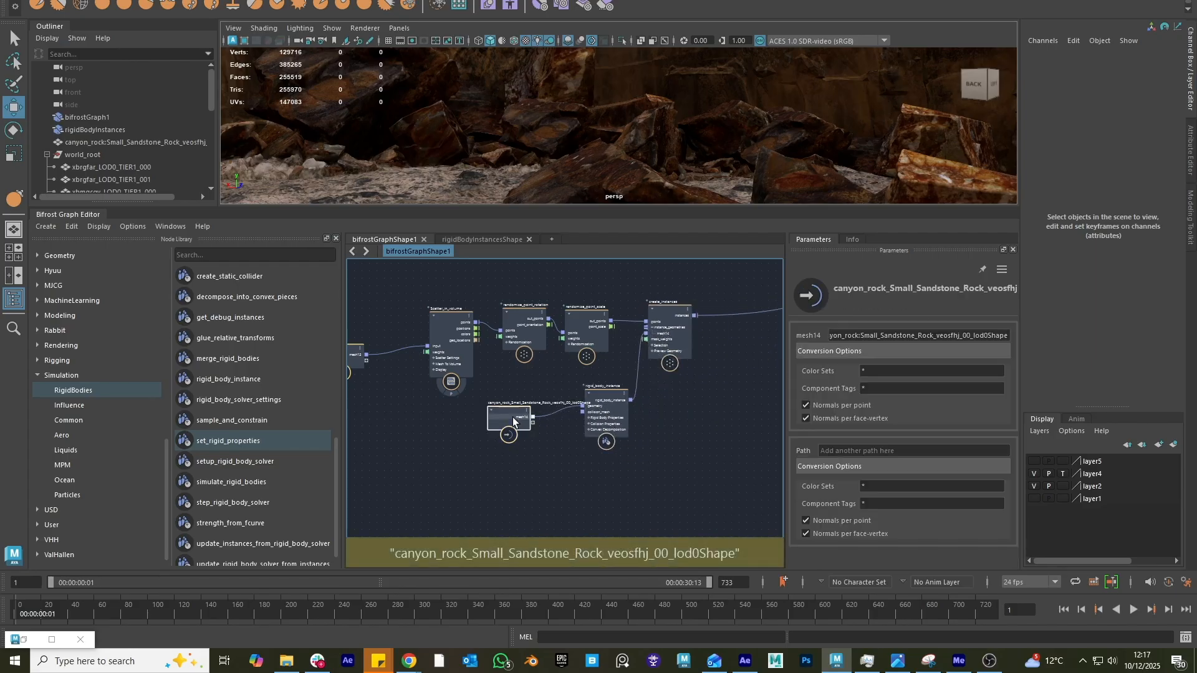
- Group the nodes from Scatter_in_volume to create_instances, including the rock input and rigid_body_instance, in a backdrop titled "scatter in vol"
{"action": "left_click_drag", "start_coordinate": [626, 448], "coordinate": [693, 462]}
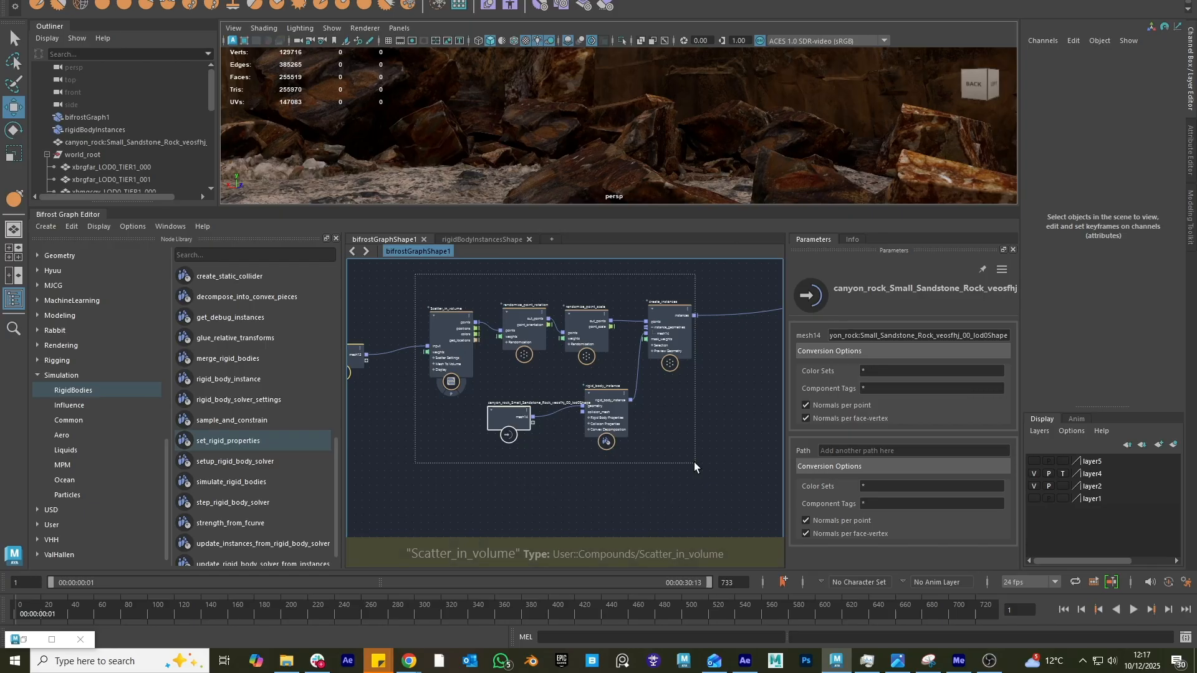
{"action": "right_click", "coordinate": [651, 398]}
{"action": "left_click", "coordinate": [705, 418]}
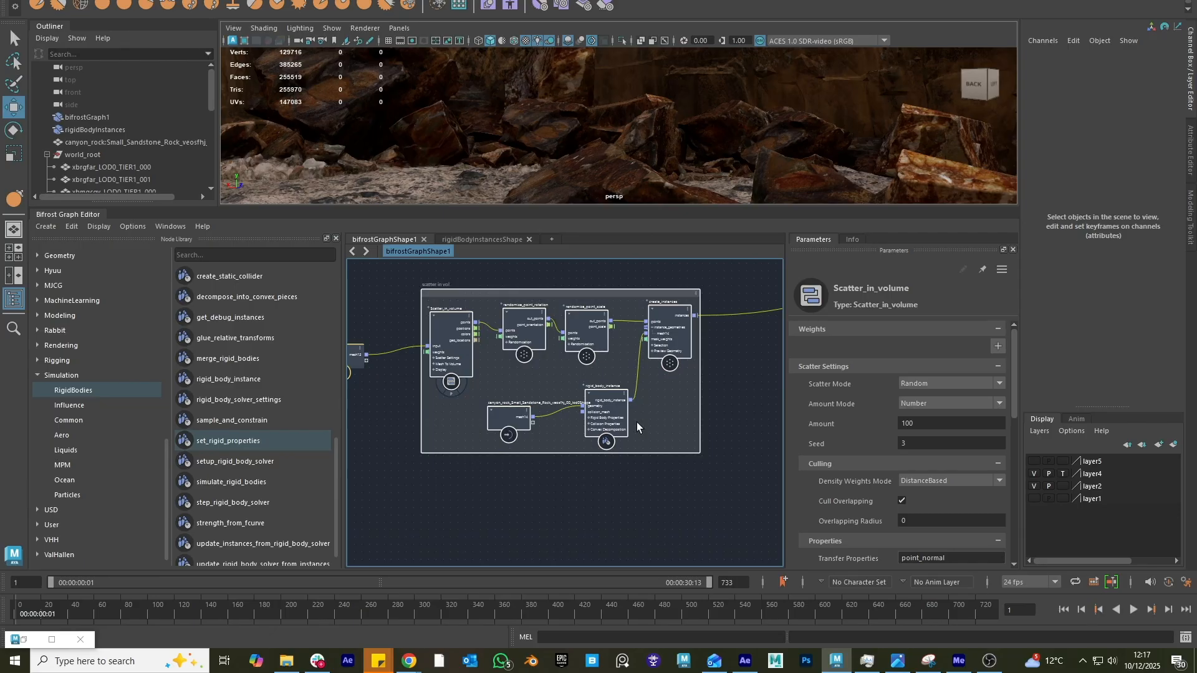
{"action": "left_click", "coordinate": [643, 490]}
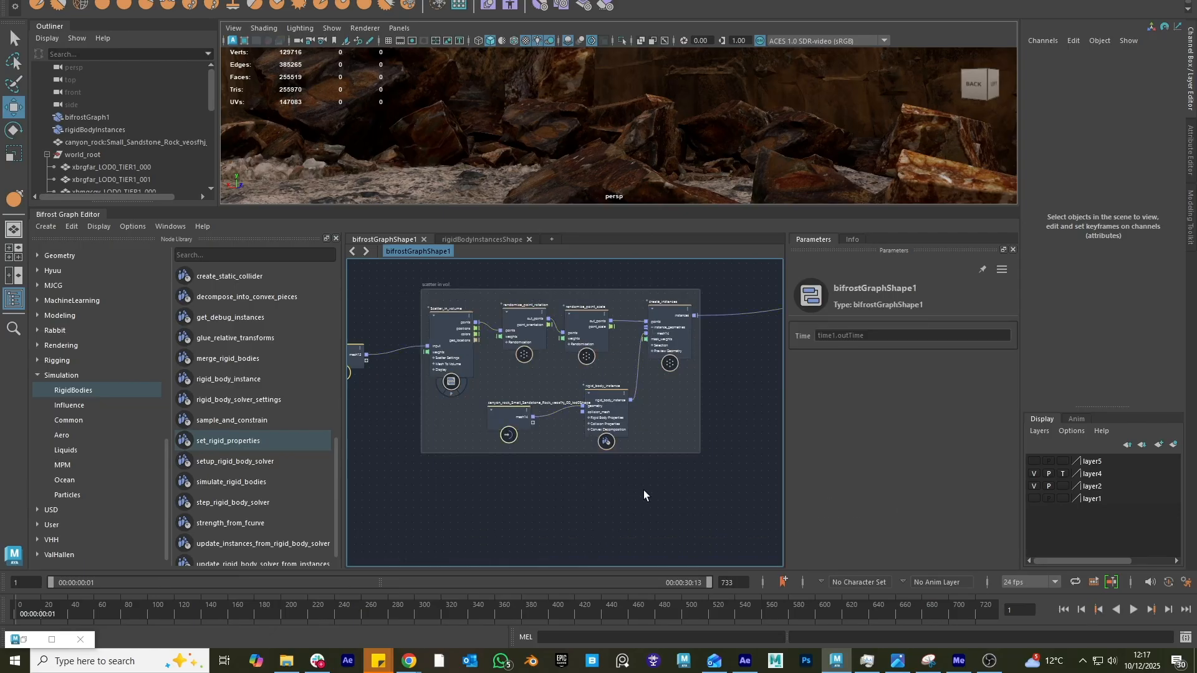
- Nudge the rigid_body_instance node and surround it with its own backdrop titled "rigid body instance"
{"action": "left_click", "coordinate": [609, 427]}
{"action": "left_click_drag", "start_coordinate": [656, 444], "coordinate": [578, 370]}
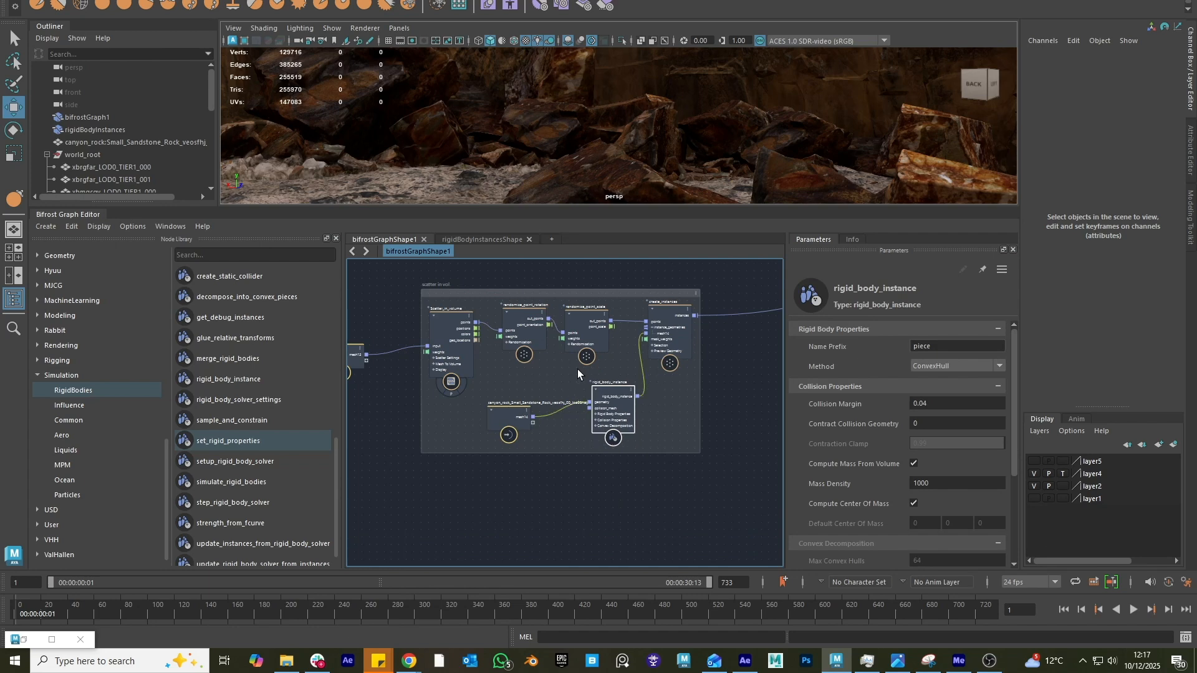
{"action": "right_click", "coordinate": [577, 369]}
{"action": "left_click", "coordinate": [604, 389]}
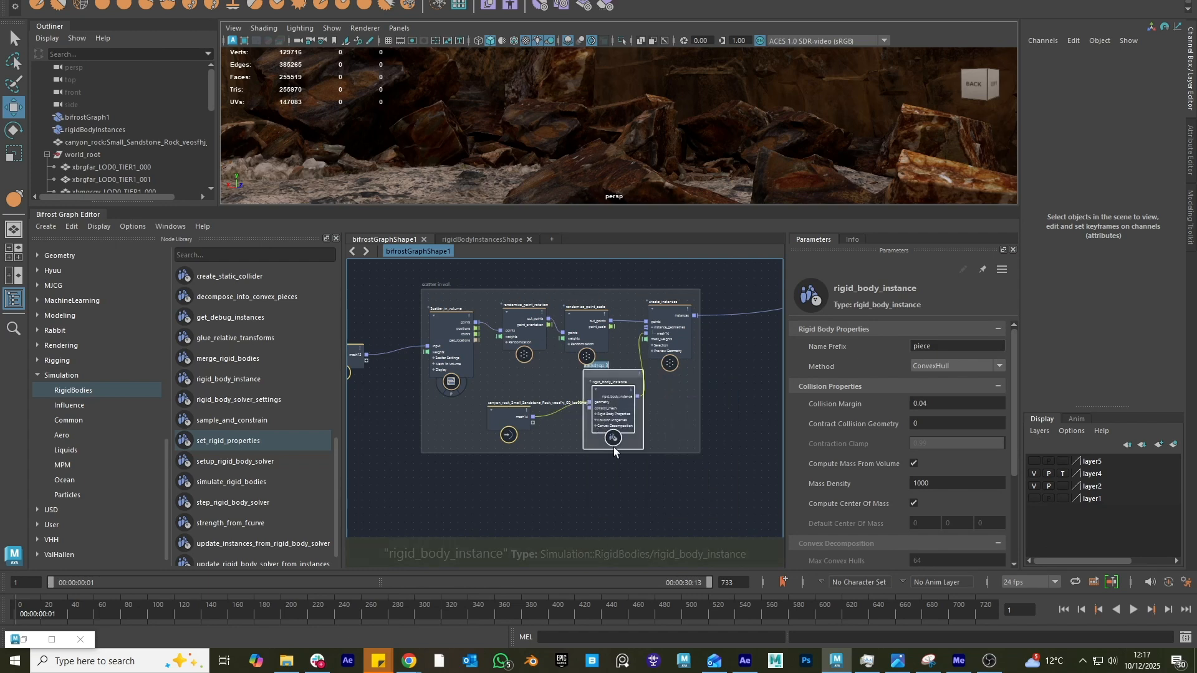
{"action": "type", "text": "r"}
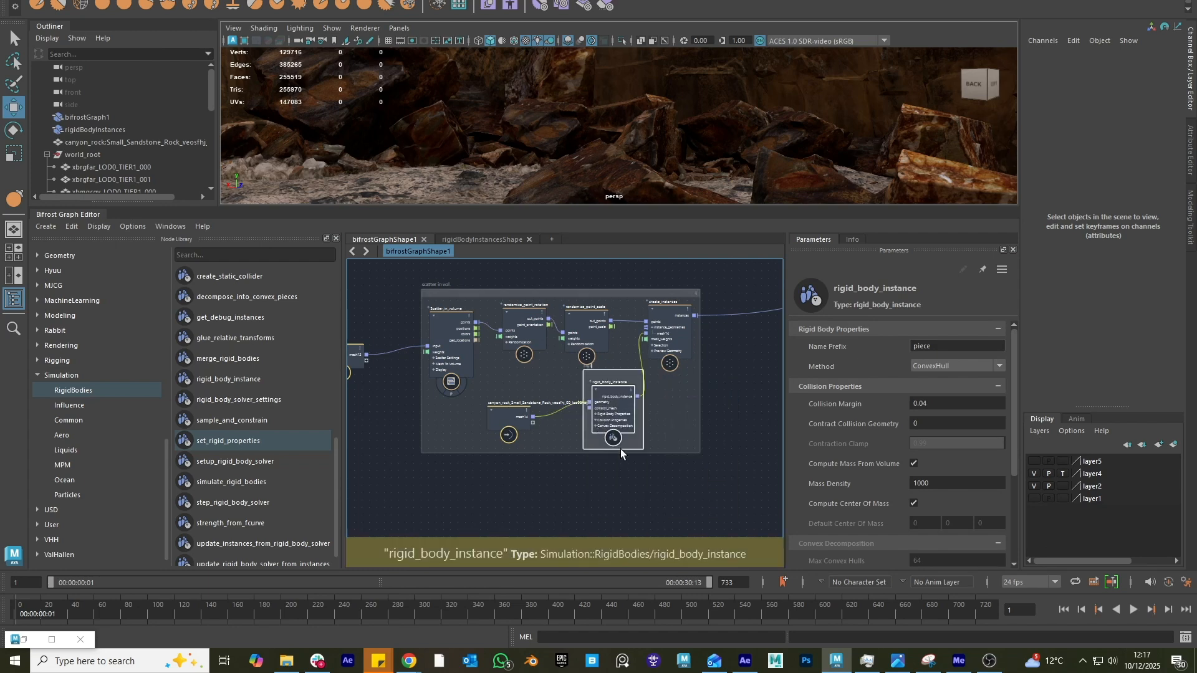
{"action": "type", "text": "igid"}
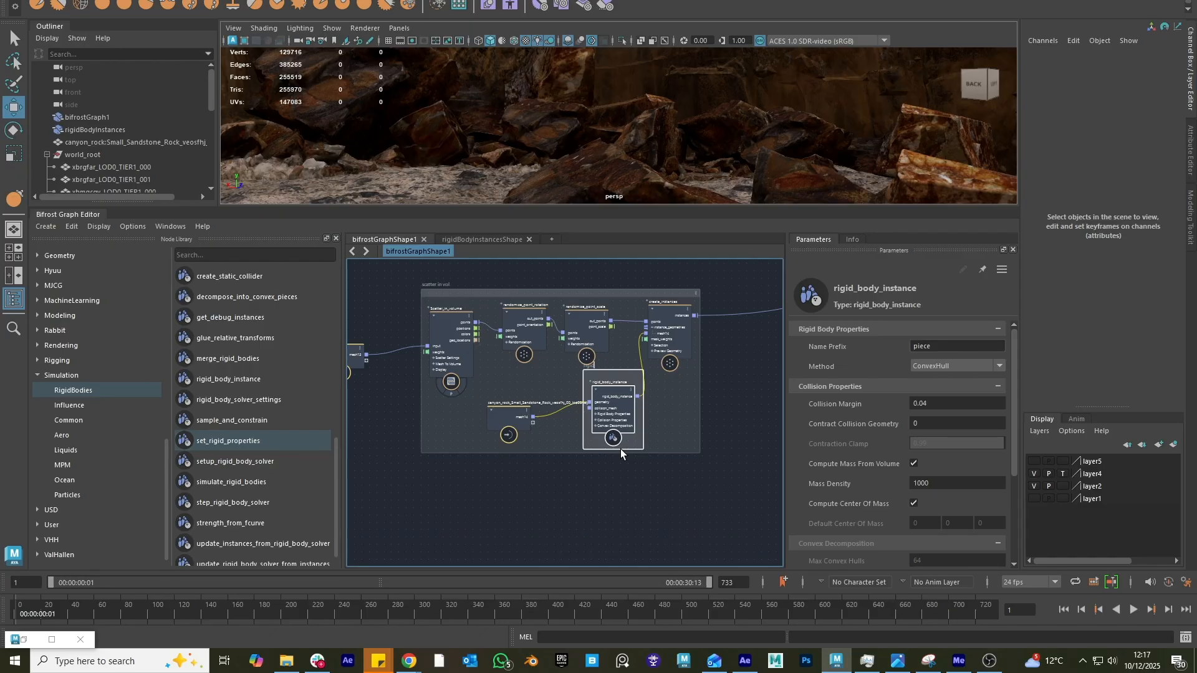
{"action": "type", "text": " body instance"}
{"action": "left_click", "coordinate": [595, 489]}
- Nudge the randomize_point_scale, randomize_point_rotation and rigid_body_instance nodes so they sit clear of each other inside their backdrops
{"action": "left_click", "coordinate": [585, 328]}
{"action": "left_click_drag", "start_coordinate": [519, 333], "coordinate": [576, 328]}
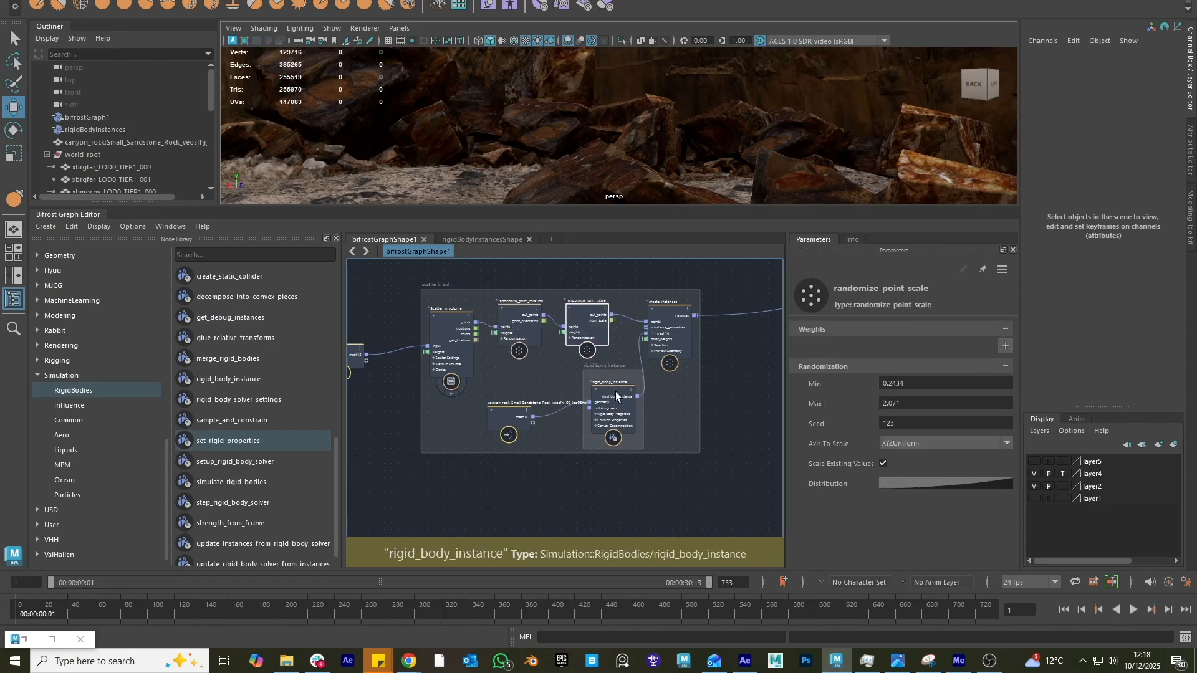
{"action": "left_click_drag", "start_coordinate": [610, 392], "coordinate": [611, 395]}
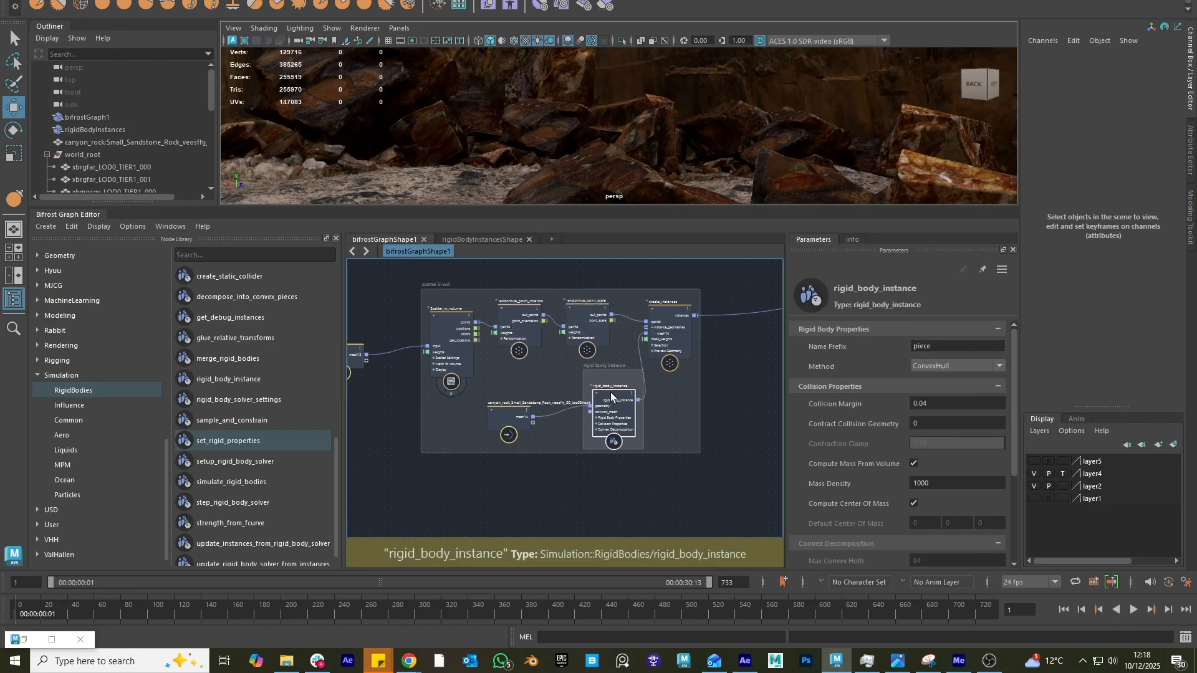
{"action": "left_click", "coordinate": [641, 476]}
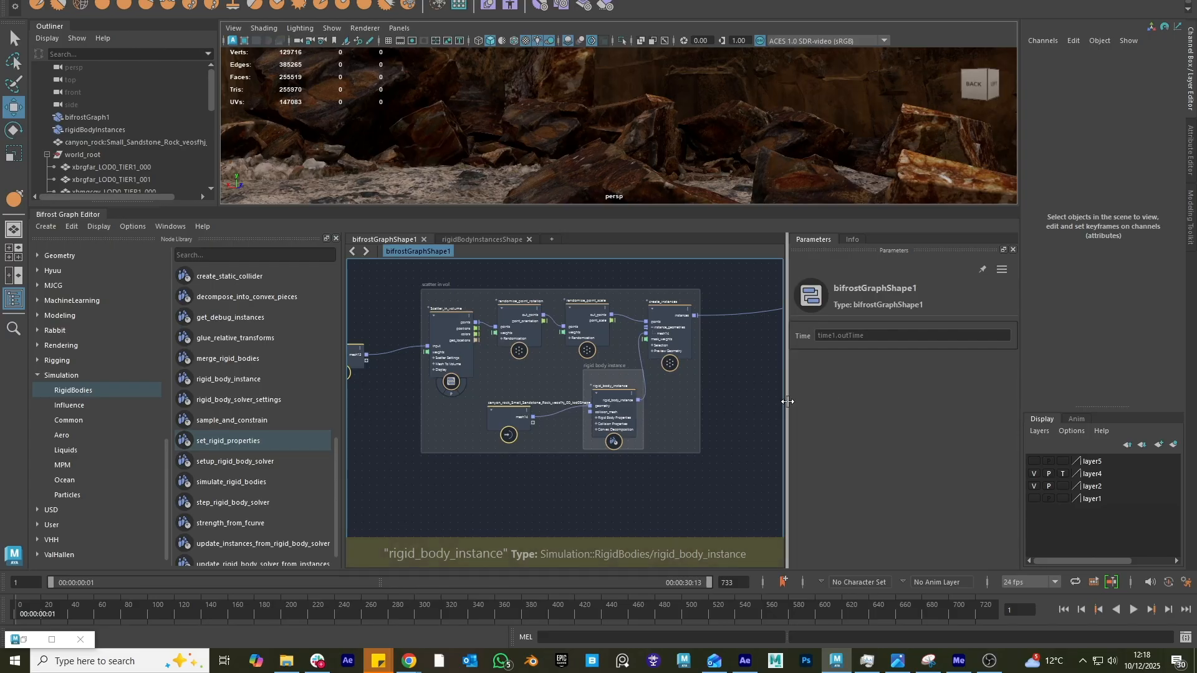
- Widen the graph area and move the disconnected output node away from create_rigid_bodies to the empty space above the rigid backdrop
{"action": "left_click_drag", "start_coordinate": [785, 402], "coordinate": [1163, 423]}
{"action": "middle_click_drag", "start_coordinate": [785, 390], "coordinate": [472, 447]}
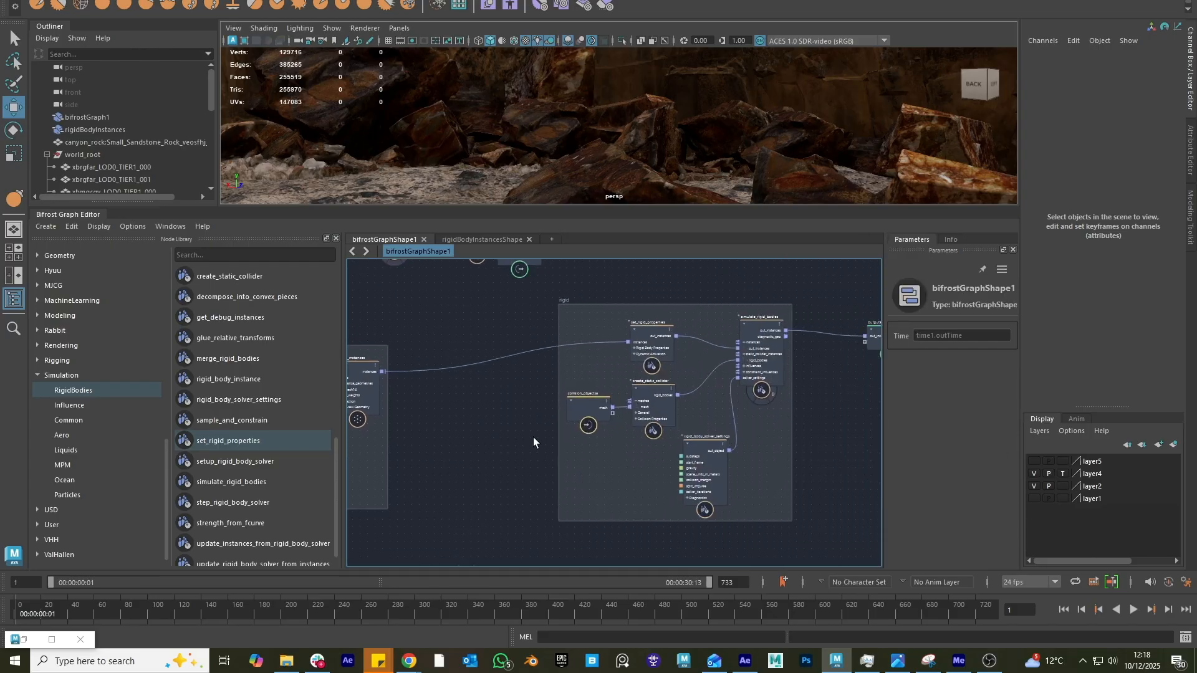
{"action": "middle_click_drag", "start_coordinate": [549, 443], "coordinate": [913, 440]}
{"action": "scroll", "coordinate": [651, 409], "scroll_direction": "up", "scroll_amount": 2}
{"action": "scroll", "coordinate": [818, 406], "scroll_direction": "down", "scroll_amount": 1}
{"action": "middle_click_drag", "start_coordinate": [761, 379], "coordinate": [665, 484]}
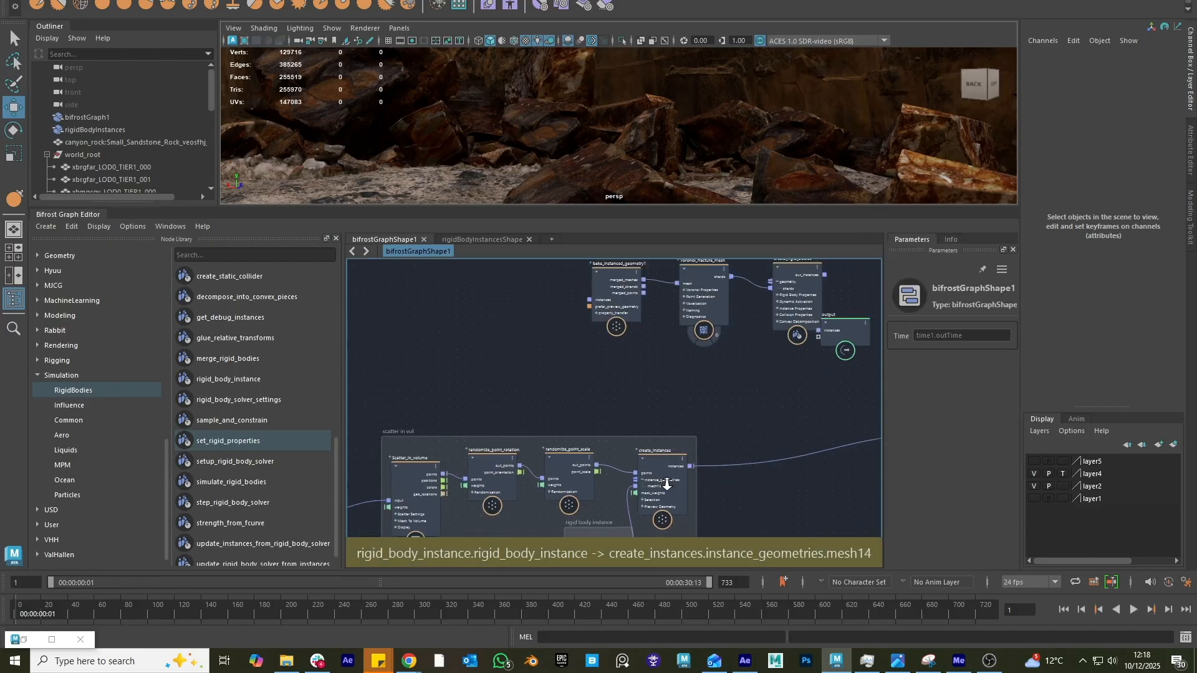
{"action": "middle_click_drag", "start_coordinate": [755, 482], "coordinate": [593, 473]}
{"action": "scroll", "coordinate": [607, 473], "scroll_direction": "up", "scroll_amount": 1}
{"action": "middle_click_drag", "start_coordinate": [689, 460], "coordinate": [537, 504]}
{"action": "scroll", "coordinate": [538, 504], "scroll_direction": "down", "scroll_amount": 1}
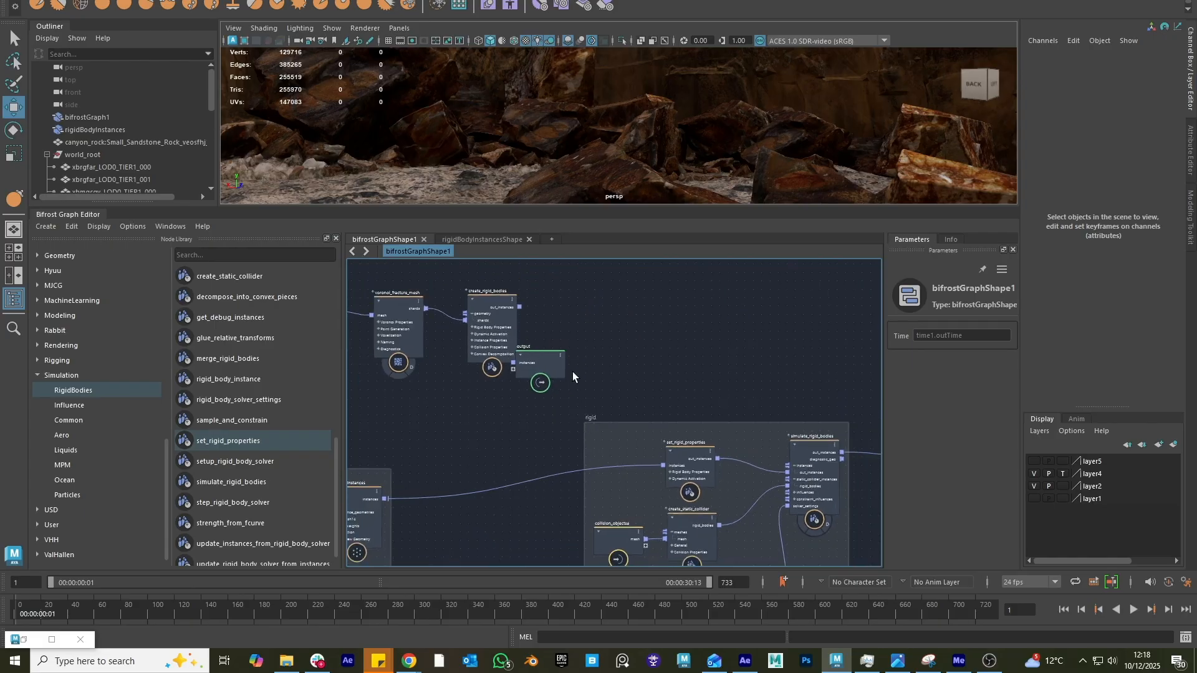
{"action": "left_click_drag", "start_coordinate": [540, 380], "coordinate": [865, 270]}
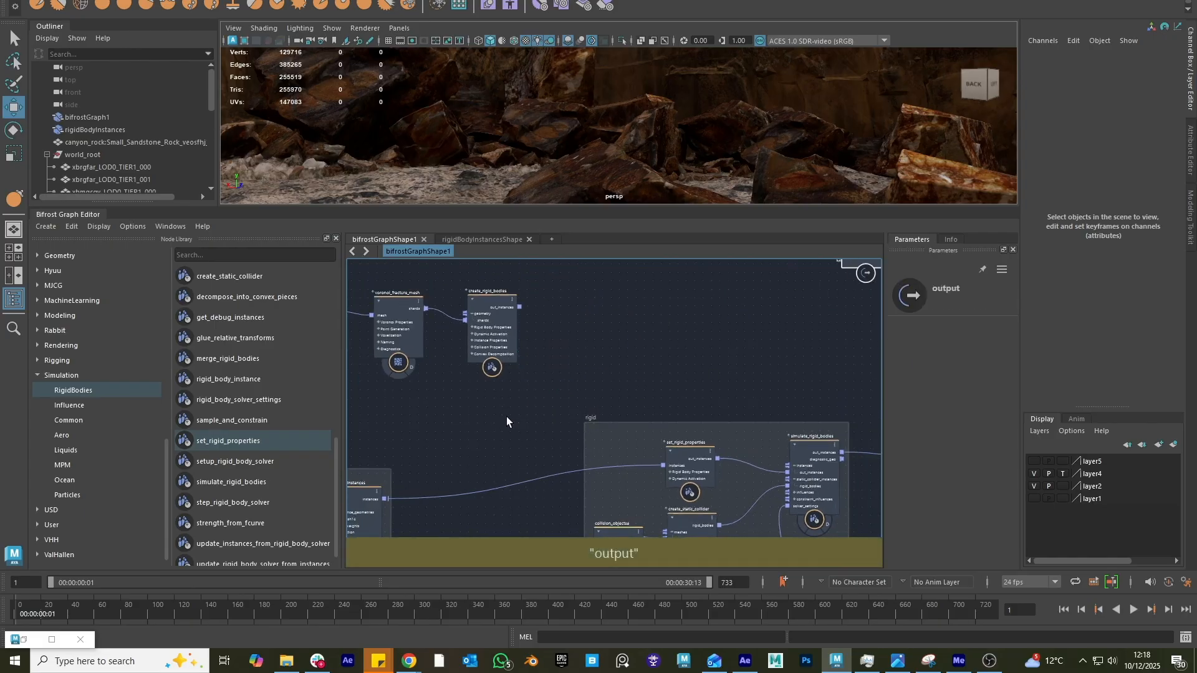
{"action": "middle_click_drag", "start_coordinate": [506, 416], "coordinate": [721, 351]}
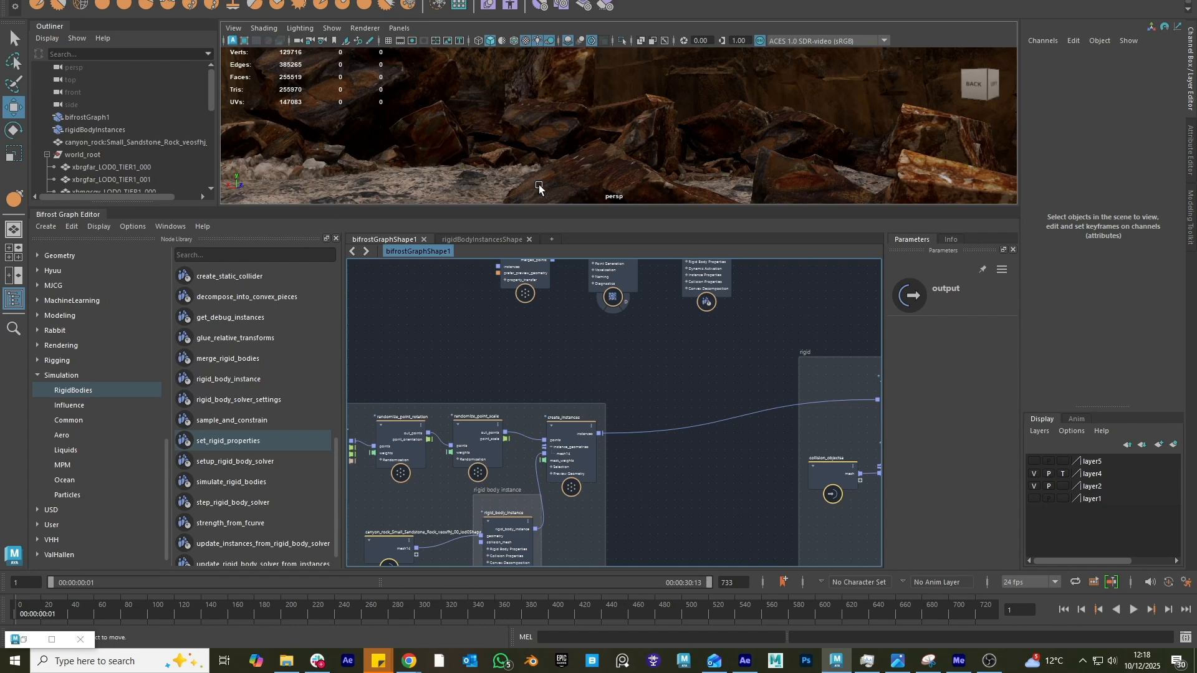
{"action": "left_click", "coordinate": [685, 367]}
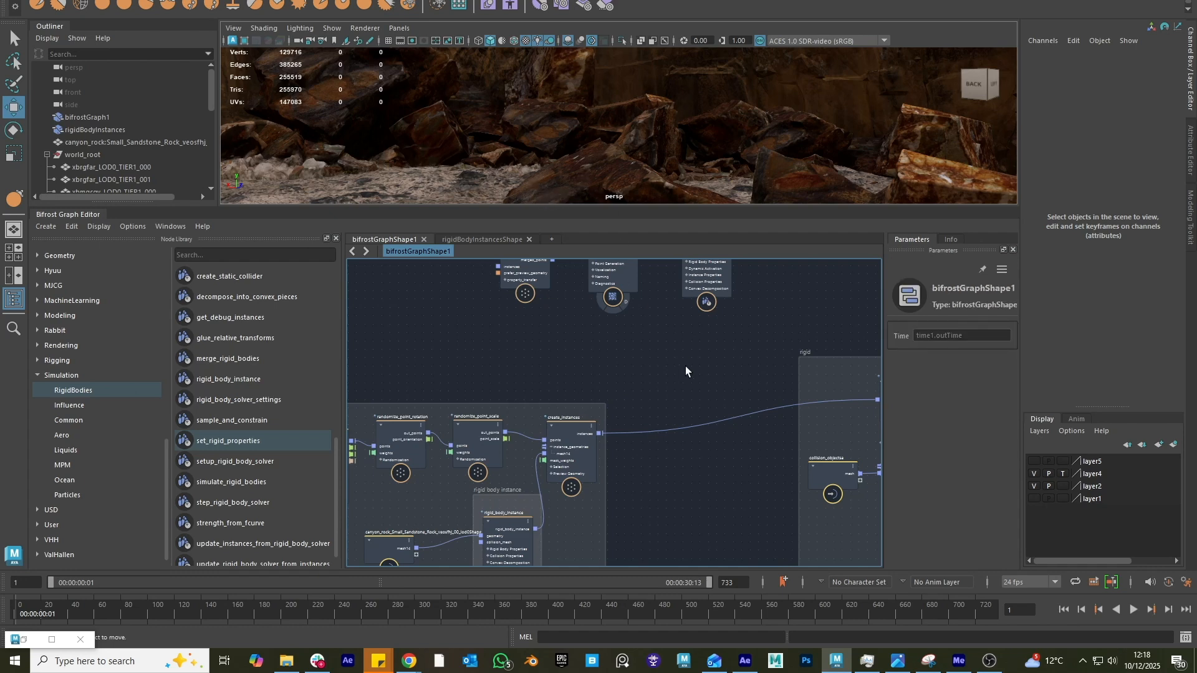
- Pause graph evaluation and move the bake_instanced_geometry1, voronoi_fracture_mesh and create_rigid_bodies nodes together towards the rigid backdrop
{"action": "middle_click_drag", "start_coordinate": [686, 365], "coordinate": [690, 386]}
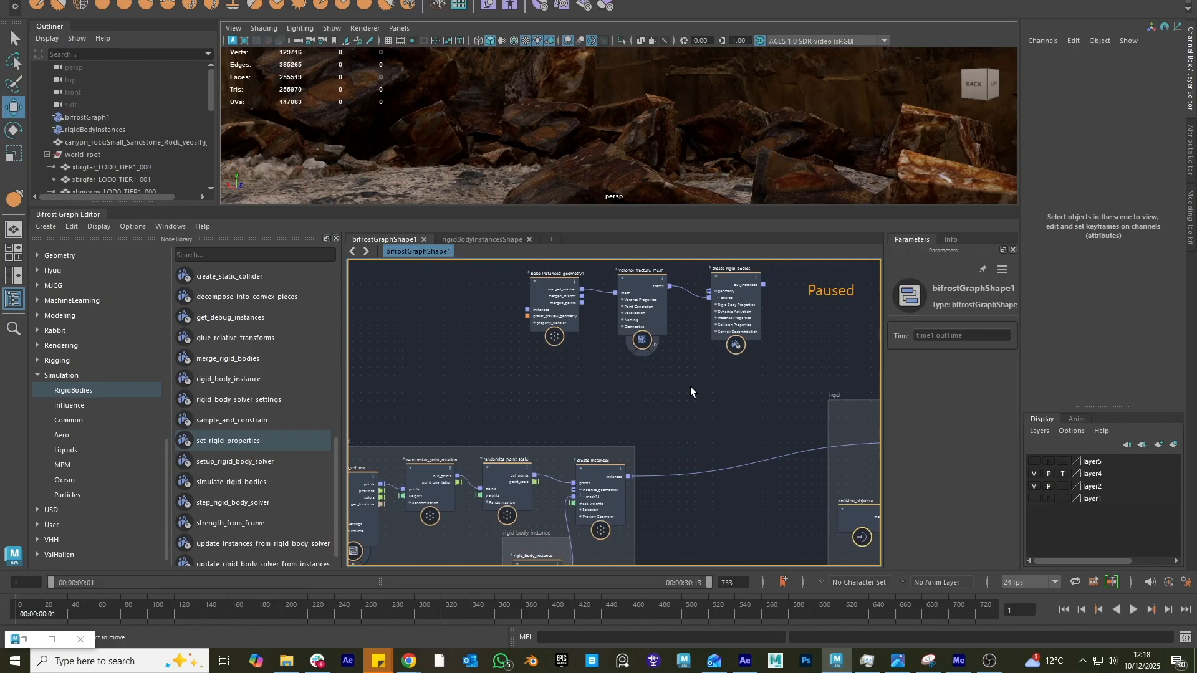
{"action": "middle_click_drag", "start_coordinate": [593, 389], "coordinate": [540, 399]}
{"action": "left_click_drag", "start_coordinate": [442, 388], "coordinate": [809, 339]}
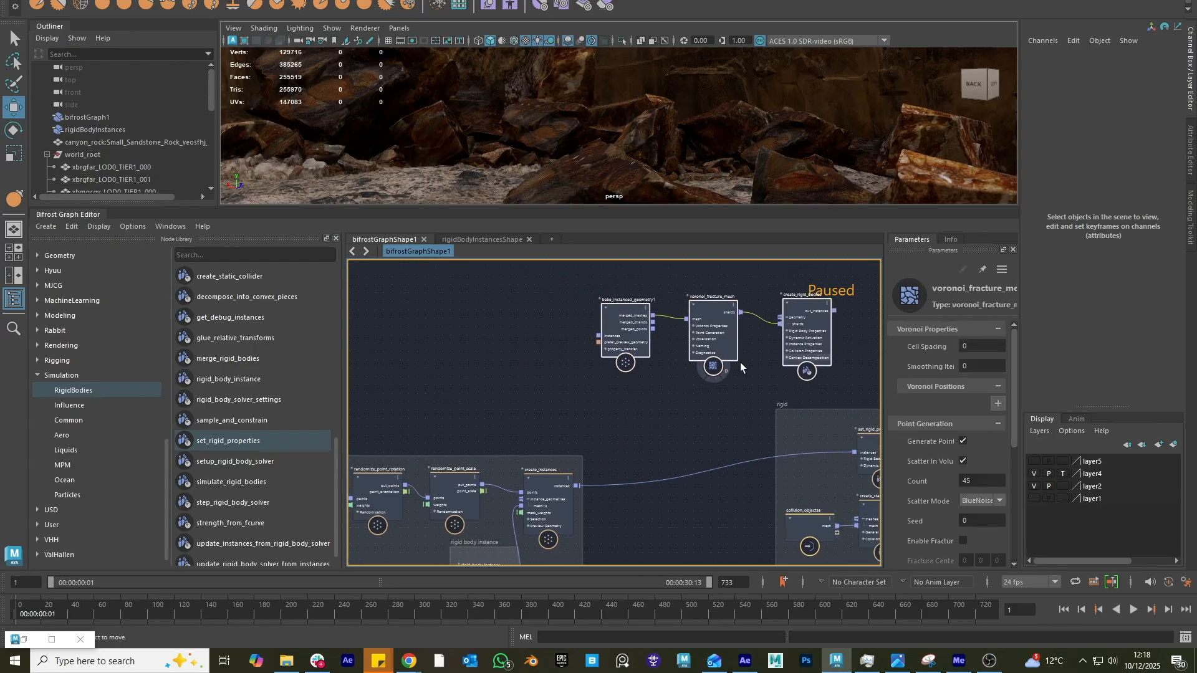
{"action": "middle_click_drag", "start_coordinate": [657, 399], "coordinate": [569, 363]}
{"action": "scroll", "coordinate": [569, 364], "scroll_direction": "up", "scroll_amount": 3}
{"action": "middle_click_drag", "start_coordinate": [645, 371], "coordinate": [603, 400]}
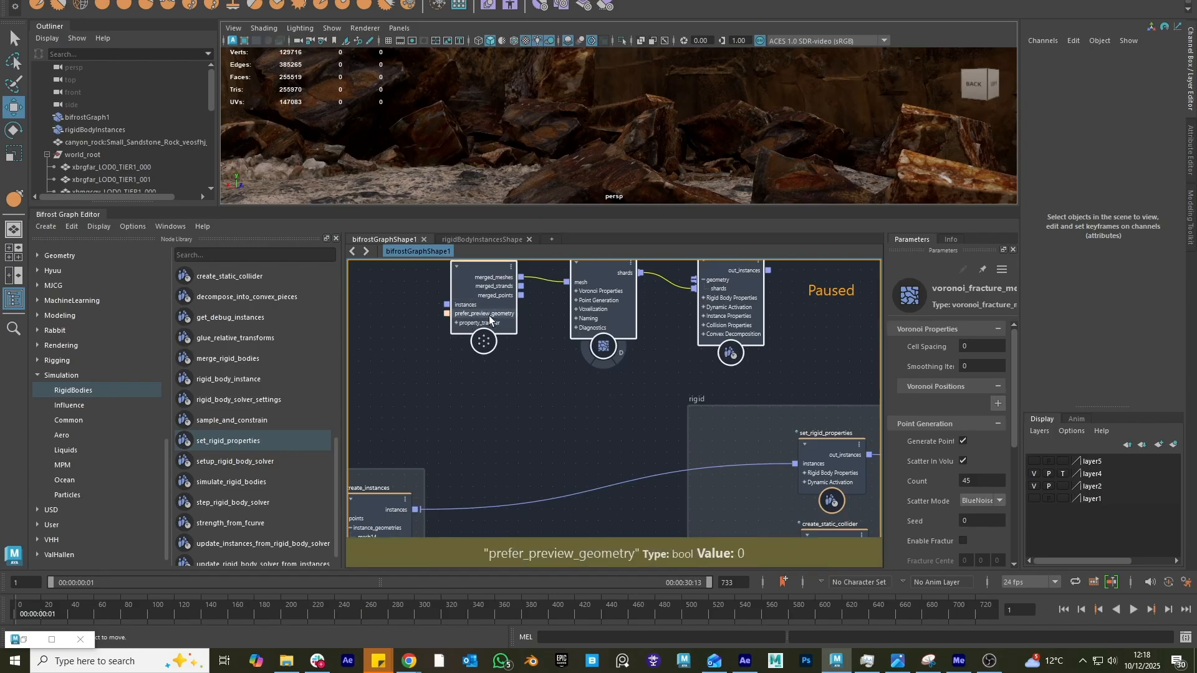
- Tighten the spacing of the bake_instanced_geometry1, voronoi_fracture_mesh and create_rigid_bodies nodes, with bake_instanced_geometry1 set slightly lower
{"action": "left_click", "coordinate": [470, 338]}
{"action": "left_click_drag", "start_coordinate": [470, 332], "coordinate": [463, 349]}
{"action": "left_click_drag", "start_coordinate": [609, 294], "coordinate": [596, 303]}
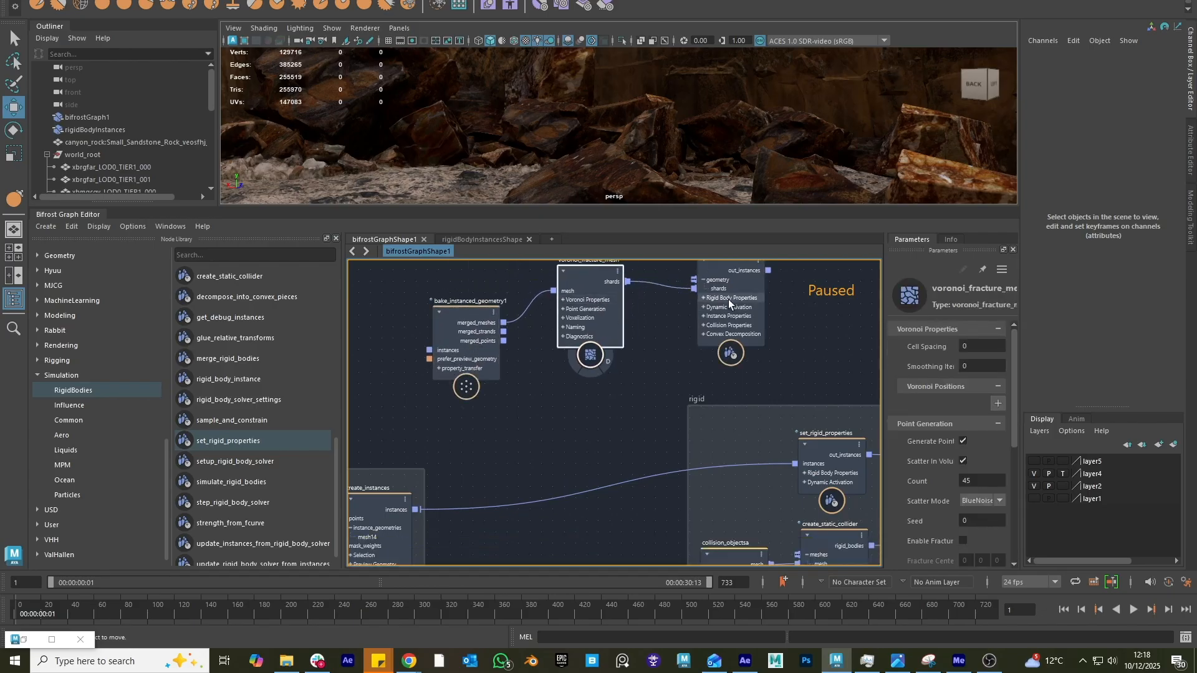
{"action": "left_click_drag", "start_coordinate": [728, 300], "coordinate": [706, 283]}
{"action": "left_click_drag", "start_coordinate": [502, 333], "coordinate": [525, 330]}
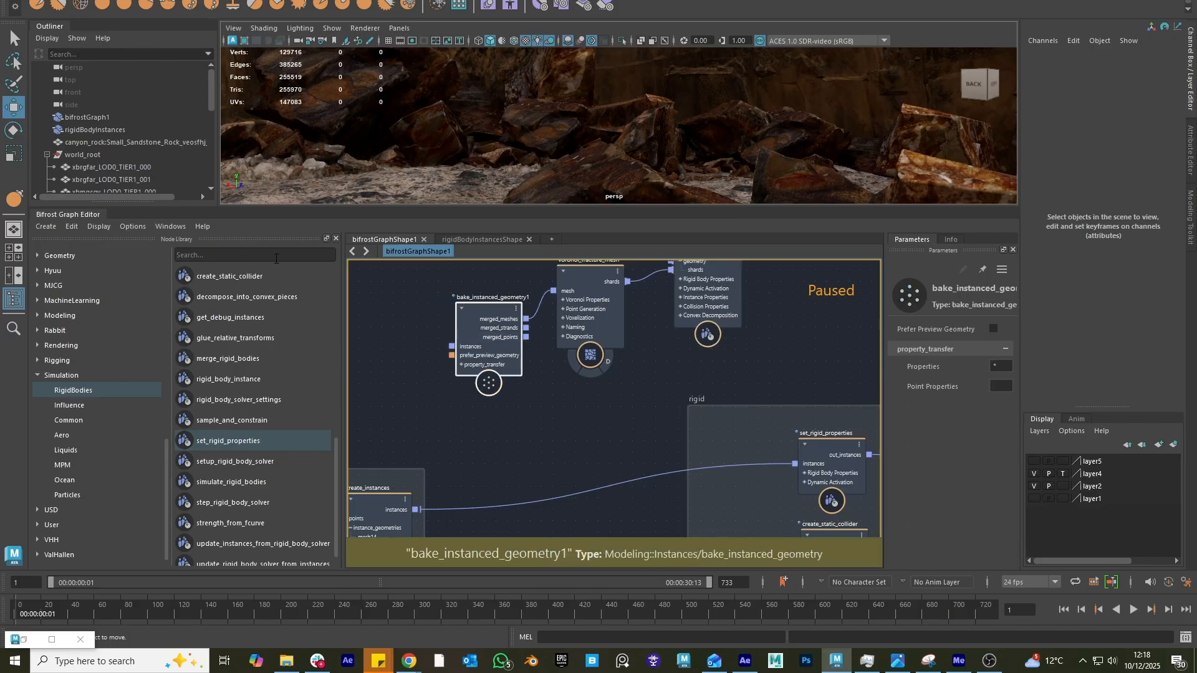
- Nudge bake_instanced_geometry1 into place above create_instances and cut the connection from create_instances to set_rigid_properties
{"action": "mouse_move", "coordinate": [597, 441]}
{"action": "middle_mouse_down"}
{"action": "mouse_move", "coordinate": [623, 440]}
{"action": "mouse_move", "coordinate": [662, 398]}
{"action": "mouse_move", "coordinate": [617, 428]}
{"action": "mouse_move", "coordinate": [619, 440]}
{"action": "middle_mouse_up"}
{"action": "left_click", "coordinate": [623, 440]}
{"action": "left_click", "coordinate": [500, 462]}
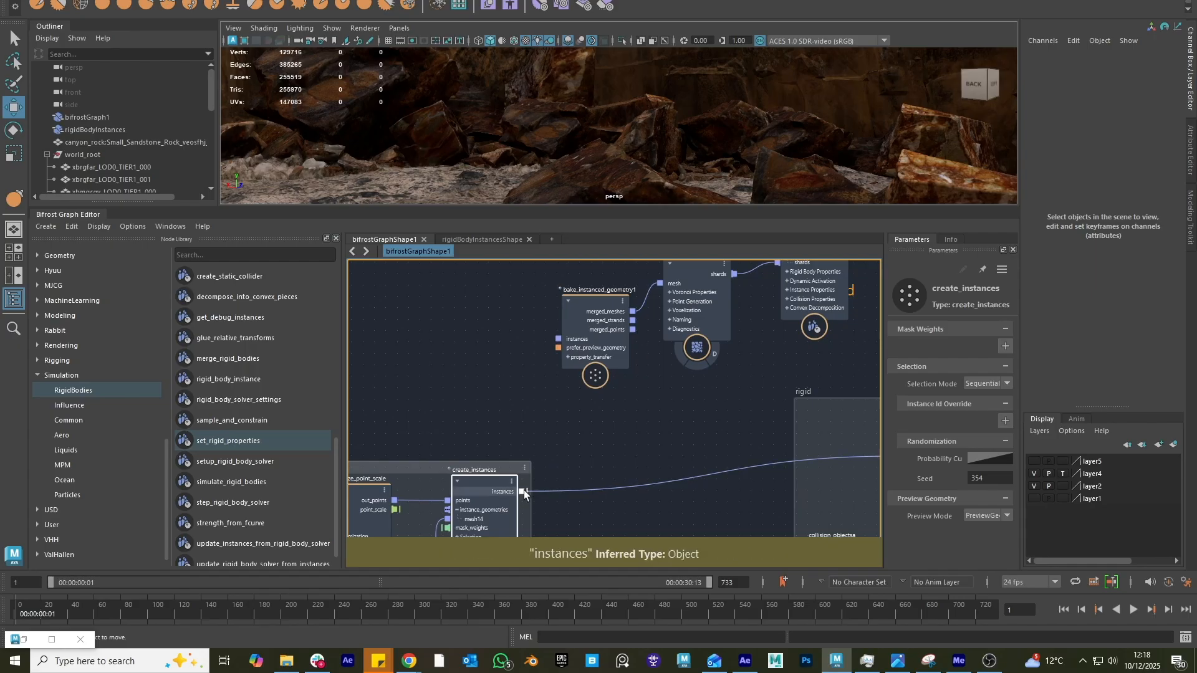
{"action": "middle_click_drag", "start_coordinate": [523, 490], "coordinate": [520, 443]}
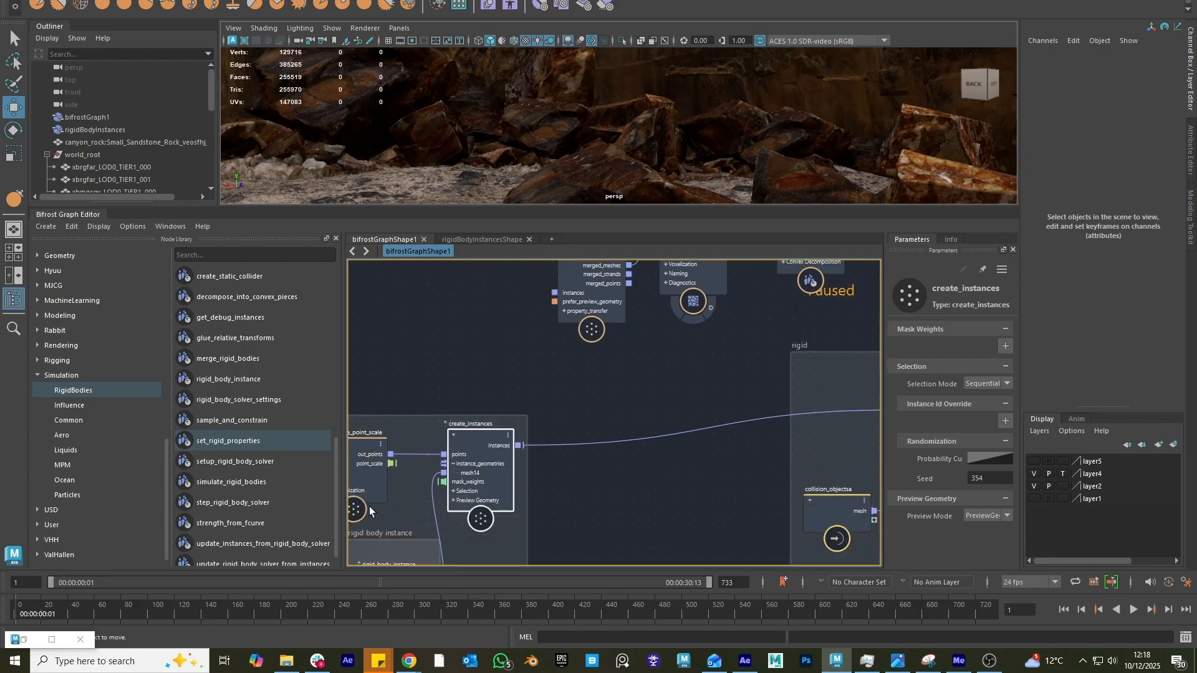
{"action": "middle_click_drag", "start_coordinate": [630, 416], "coordinate": [615, 475]}
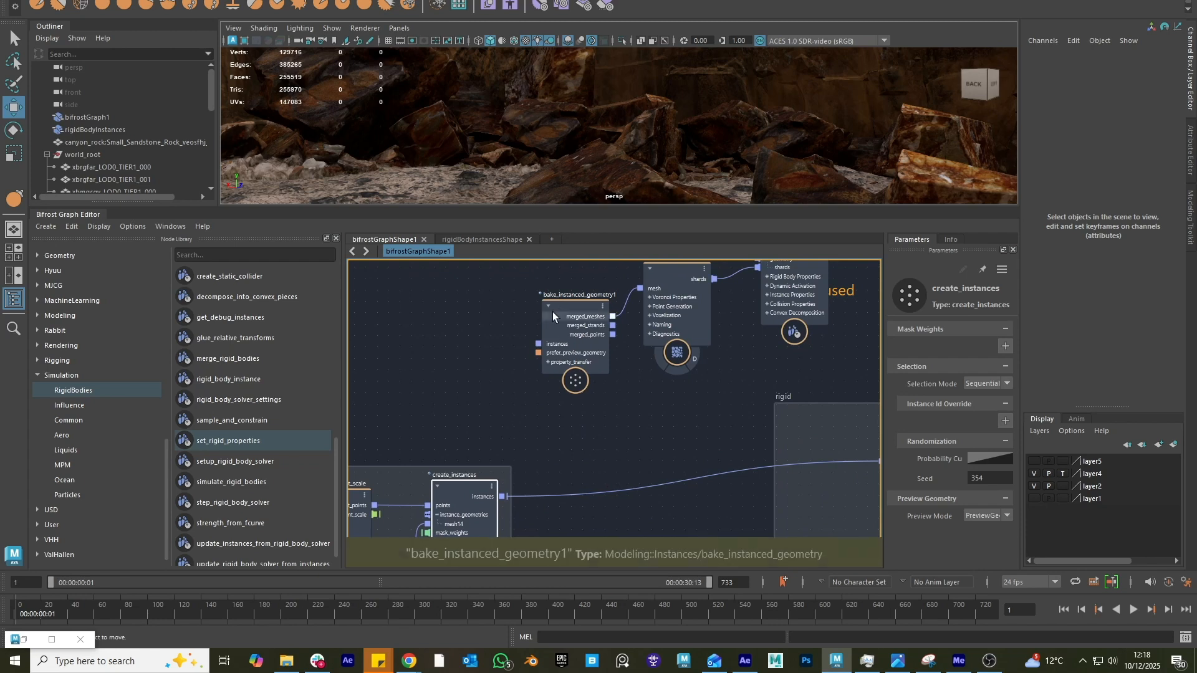
{"action": "mouse_move", "coordinate": [555, 311]}
{"action": "left_mouse_down"}
{"action": "mouse_move", "coordinate": [557, 297]}
{"action": "mouse_move", "coordinate": [547, 327]}
{"action": "left_mouse_up"}
{"action": "middle_click_drag", "start_coordinate": [550, 328], "coordinate": [496, 370]}
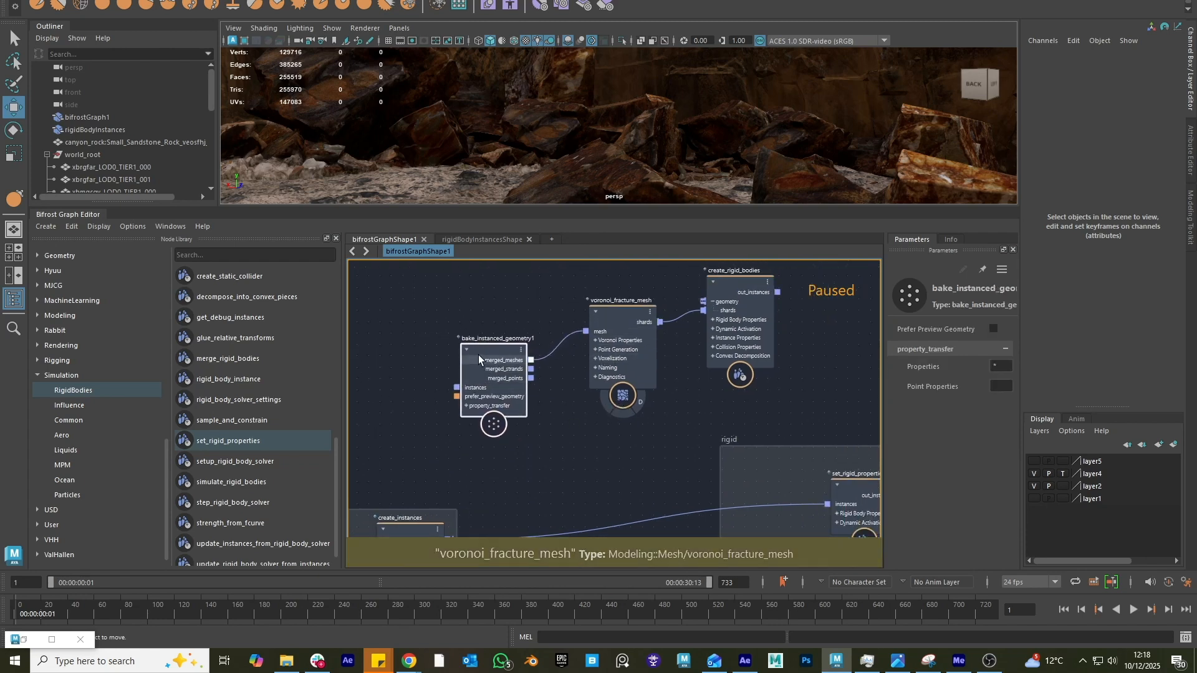
{"action": "left_click_drag", "start_coordinate": [478, 354], "coordinate": [497, 360]}
{"action": "middle_click_drag", "start_coordinate": [665, 400], "coordinate": [714, 344]}
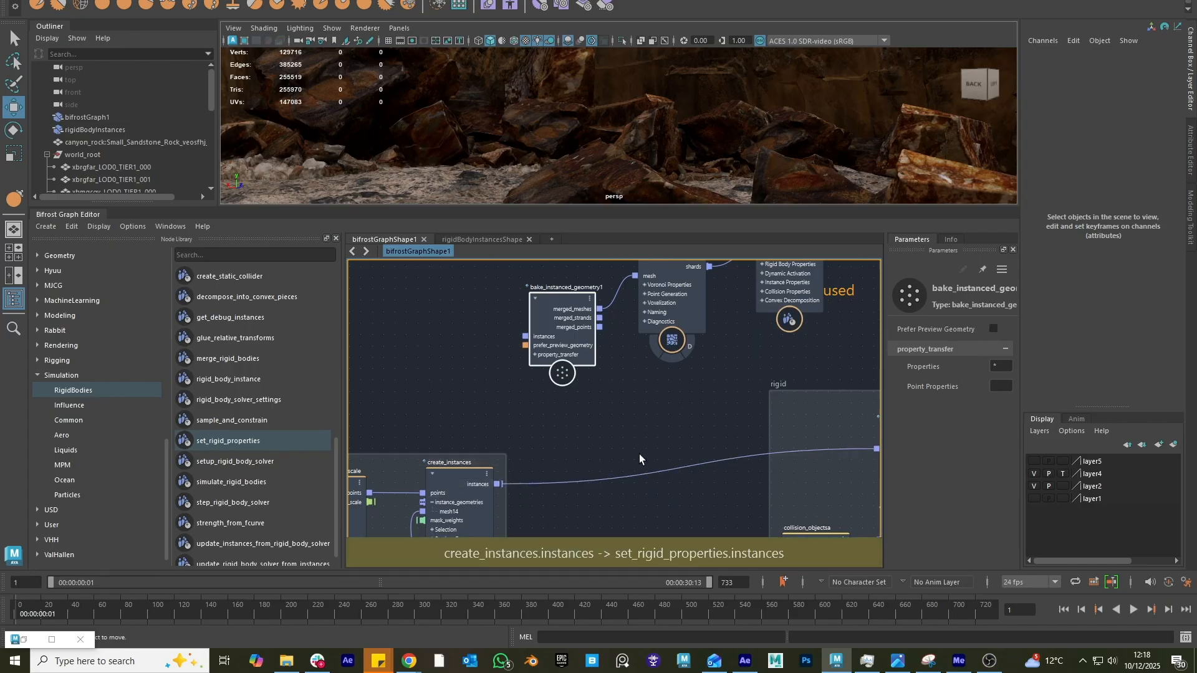
{"action": "left_click_drag", "start_coordinate": [638, 454], "coordinate": [668, 539], "text": "ctrl+alt+shift"}
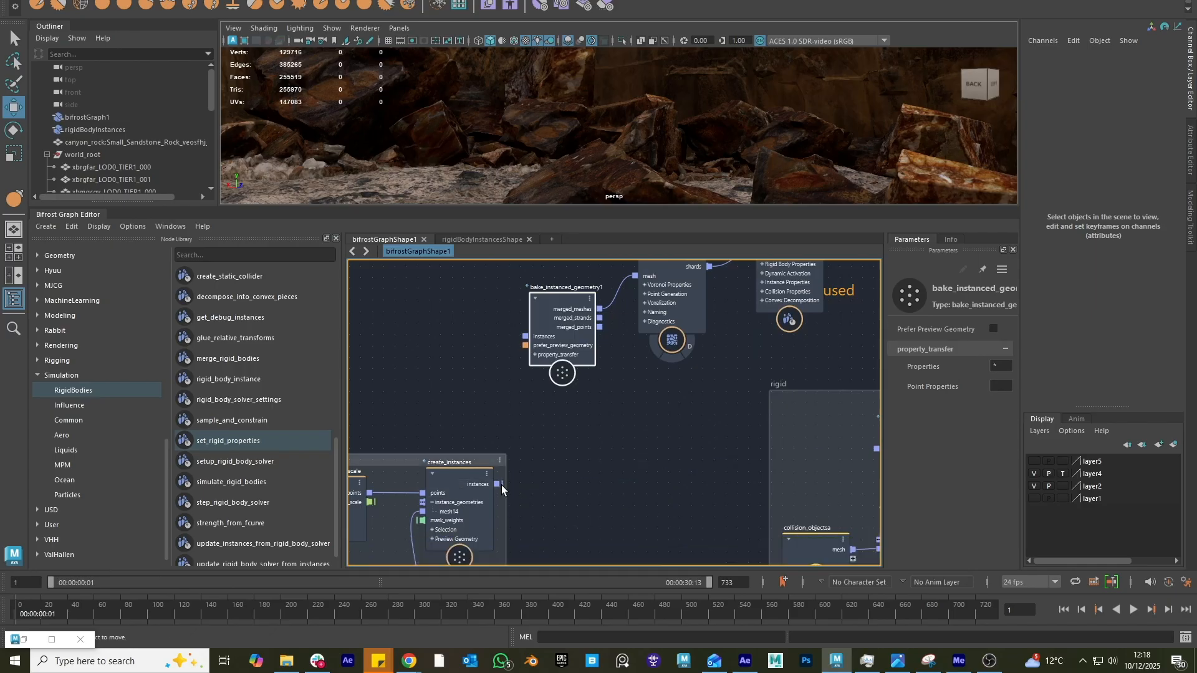
- Connect the create_instances output to the instances input of bake_instanced_geometry1 and shift voronoi_fracture_mesh slightly above it
{"action": "left_click_drag", "start_coordinate": [501, 485], "coordinate": [539, 335]}
{"action": "left_click", "coordinate": [590, 419]}
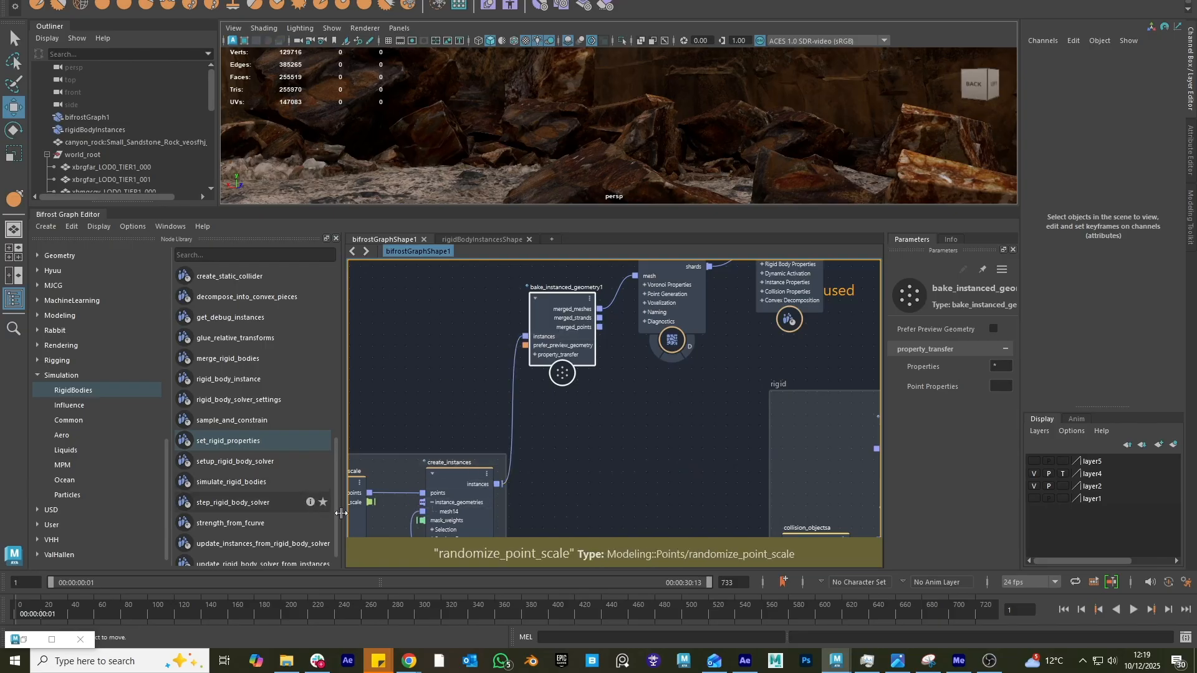
{"action": "middle_click_drag", "start_coordinate": [565, 467], "coordinate": [540, 502], "text": "alt"}
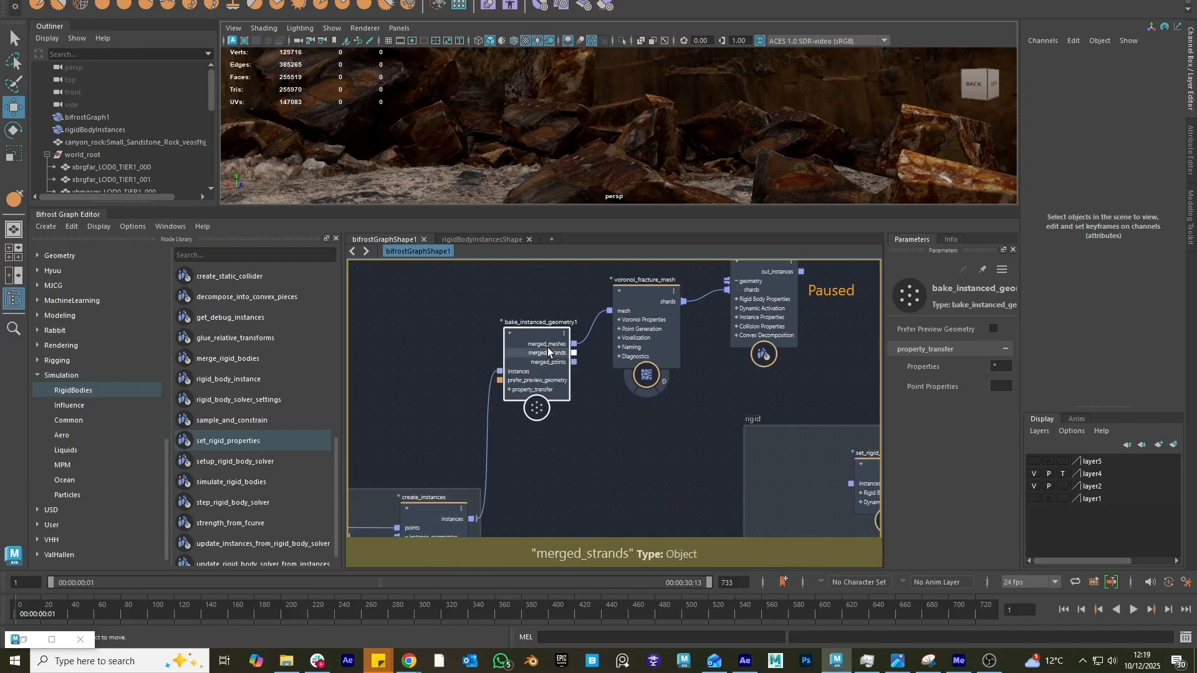
{"action": "left_click_drag", "start_coordinate": [546, 346], "coordinate": [542, 345]}
{"action": "middle_click_drag", "start_coordinate": [644, 415], "coordinate": [539, 455], "text": "alt"}
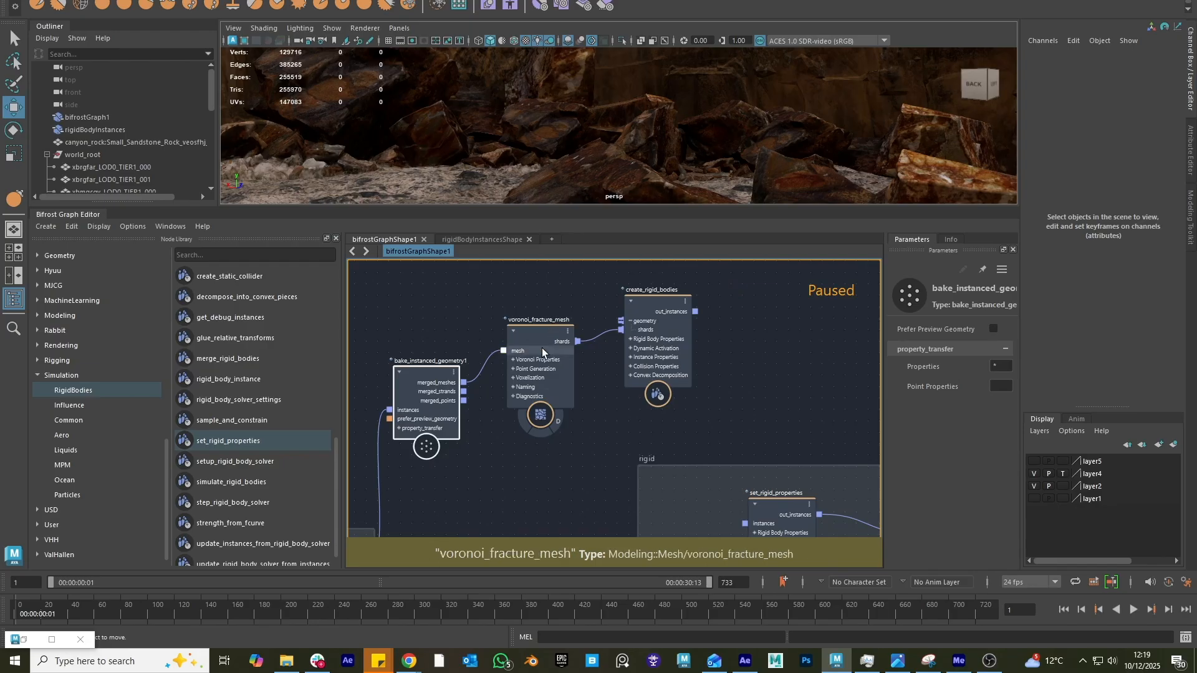
{"action": "left_click_drag", "start_coordinate": [541, 348], "coordinate": [540, 331]}
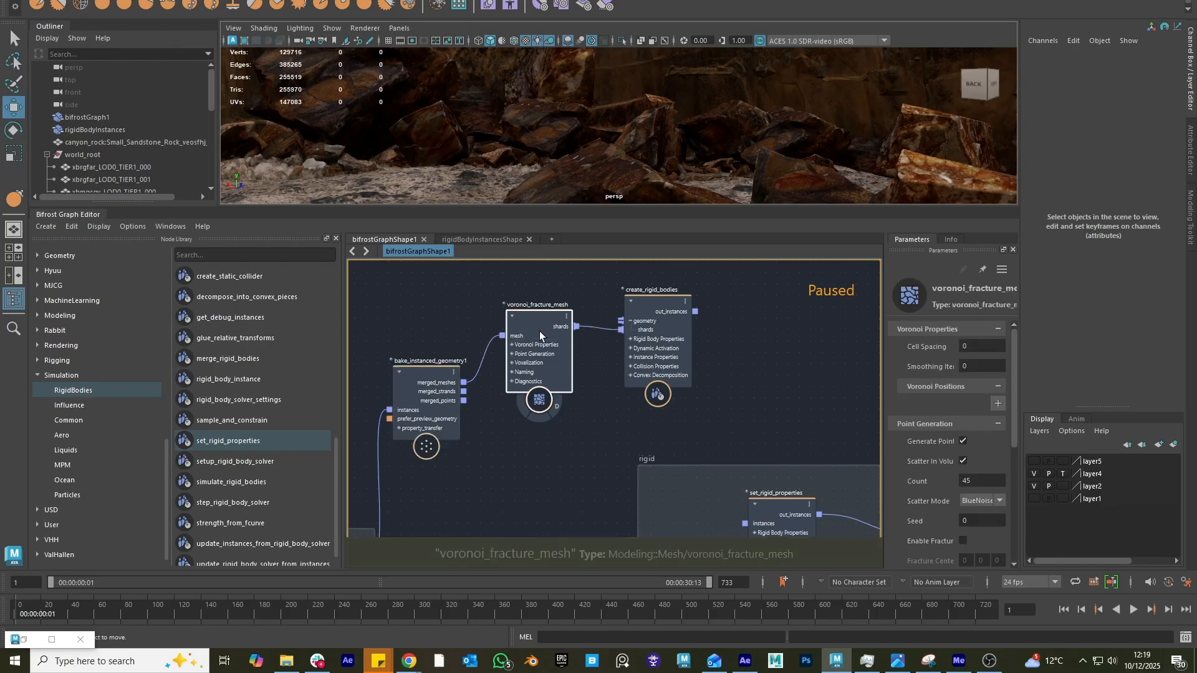
{"action": "left_click", "coordinate": [623, 428]}
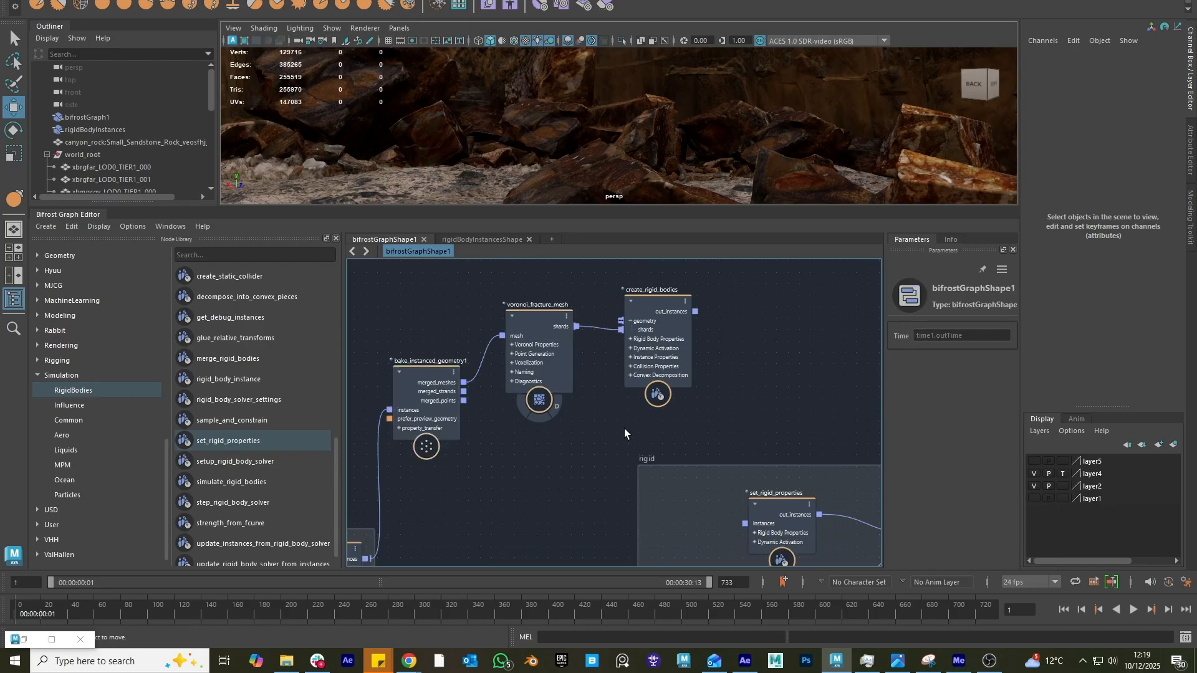
- Display the voronoi_fracture_mesh shards over the ledge and widen the parameter area to show the node's settings in full
{"action": "middle_click_drag", "start_coordinate": [649, 129], "coordinate": [664, 200], "text": "alt"}
{"action": "middle_click_drag", "start_coordinate": [672, 107], "coordinate": [625, 192], "text": "alt"}
{"action": "left_click_drag", "start_coordinate": [665, 109], "coordinate": [696, 84], "text": "alt"}
{"action": "middle_click_drag", "start_coordinate": [696, 84], "coordinate": [665, 162], "text": "alt"}
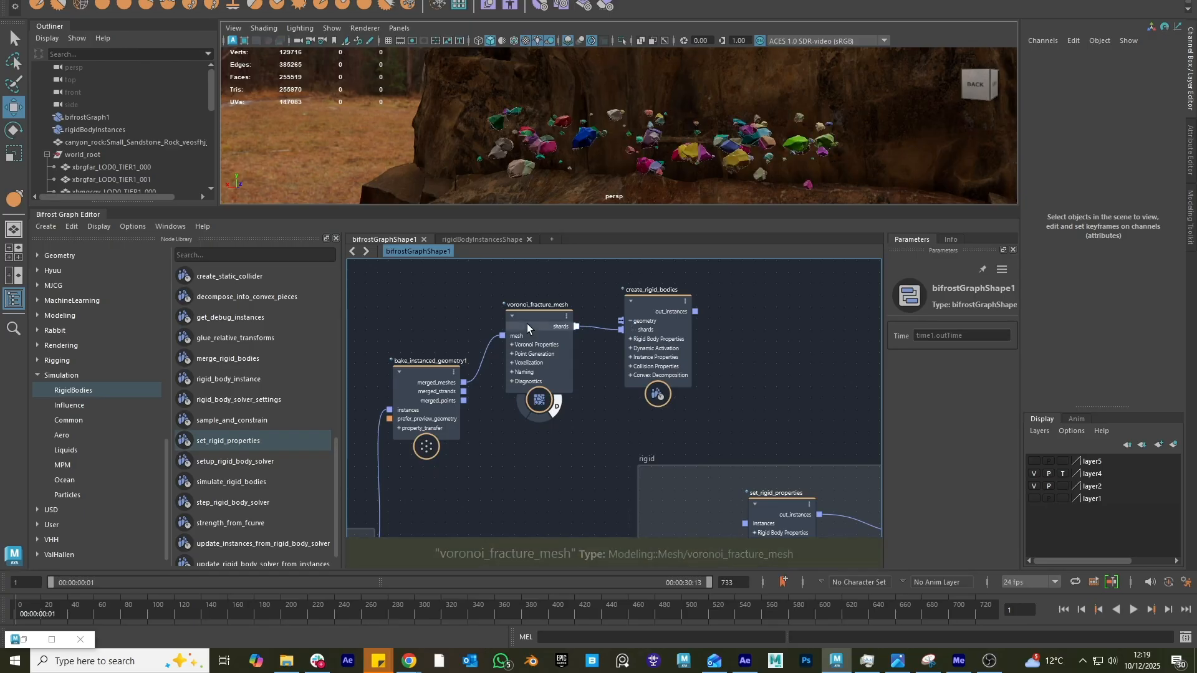
{"action": "left_click_drag", "start_coordinate": [537, 321], "coordinate": [532, 326]}
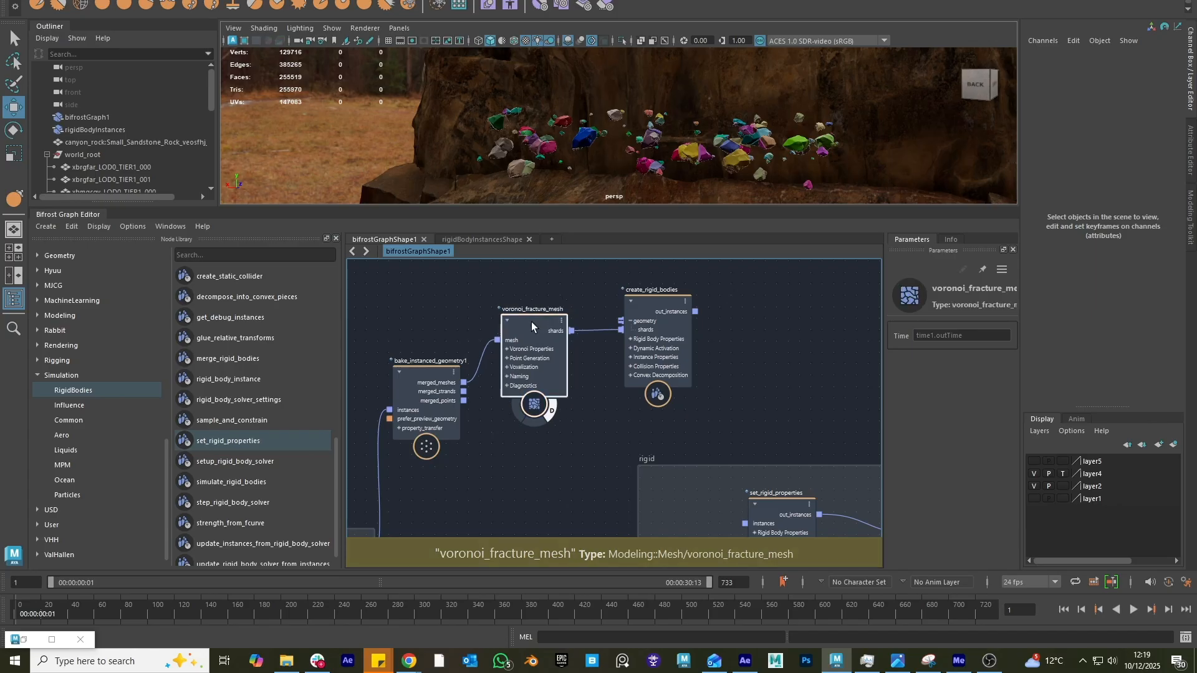
{"action": "left_click_drag", "start_coordinate": [885, 412], "coordinate": [819, 415]}
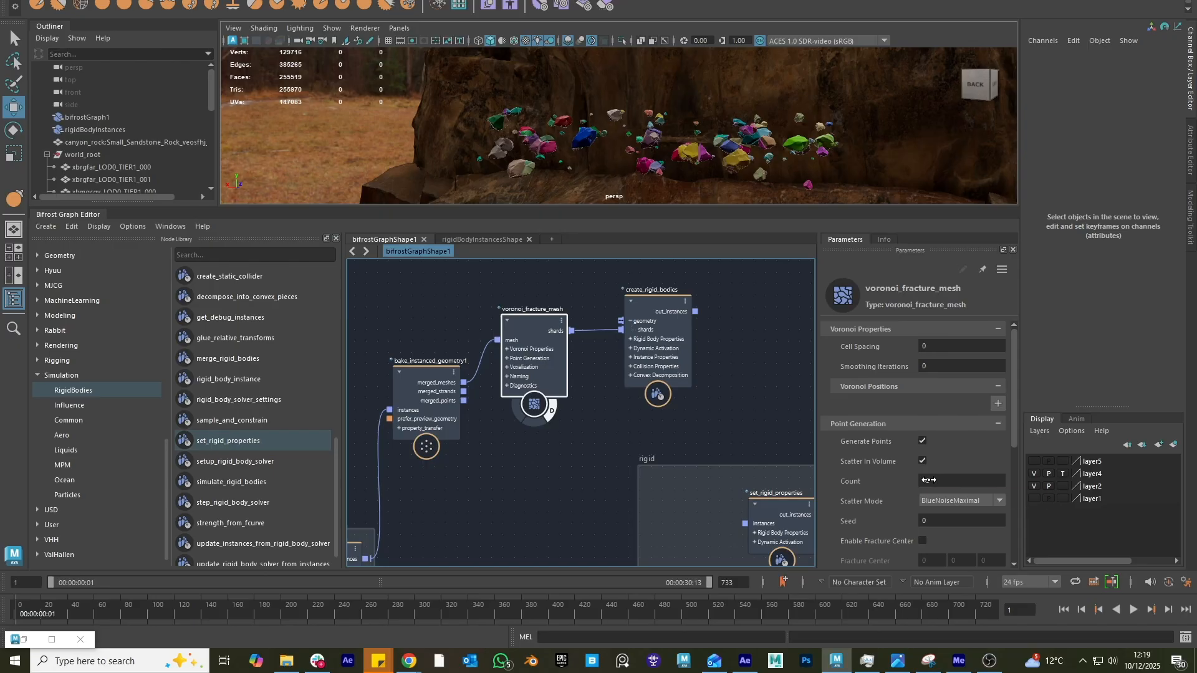
{"action": "middle_click_drag", "start_coordinate": [549, 475], "coordinate": [567, 444]}
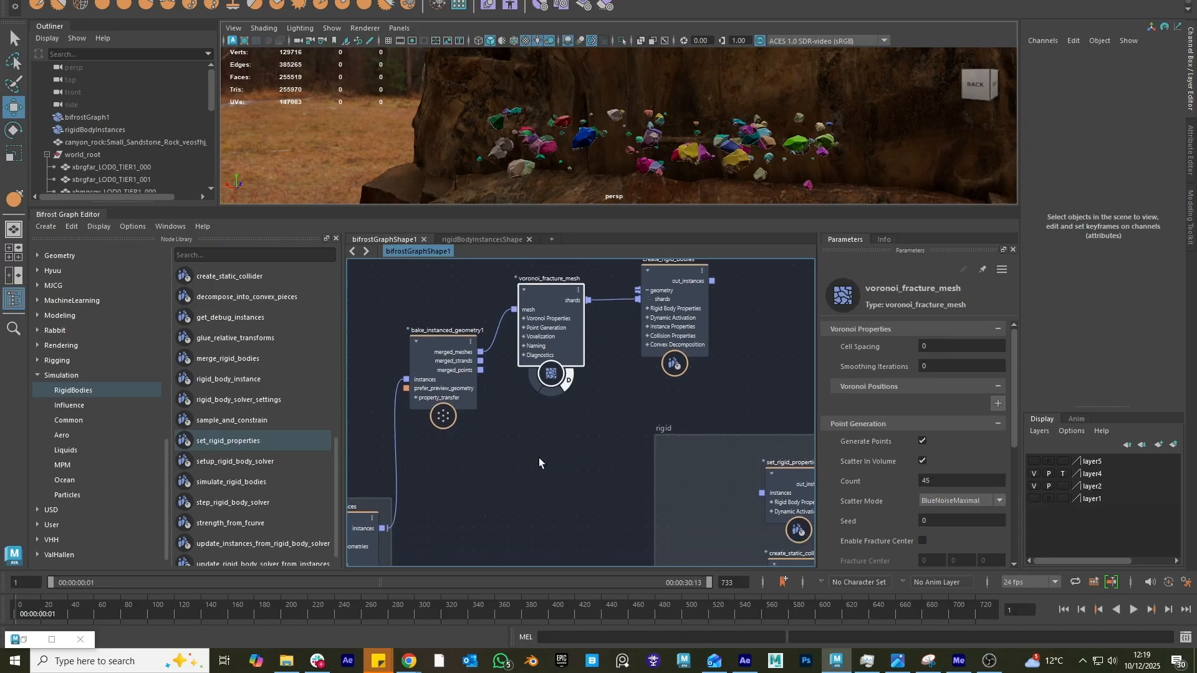
- Add a second voronoi_fracture_mesh node to check its default point count, and delete it again
{"action": "key", "text": "Tab"}
{"action": "type", "text": "voro"}
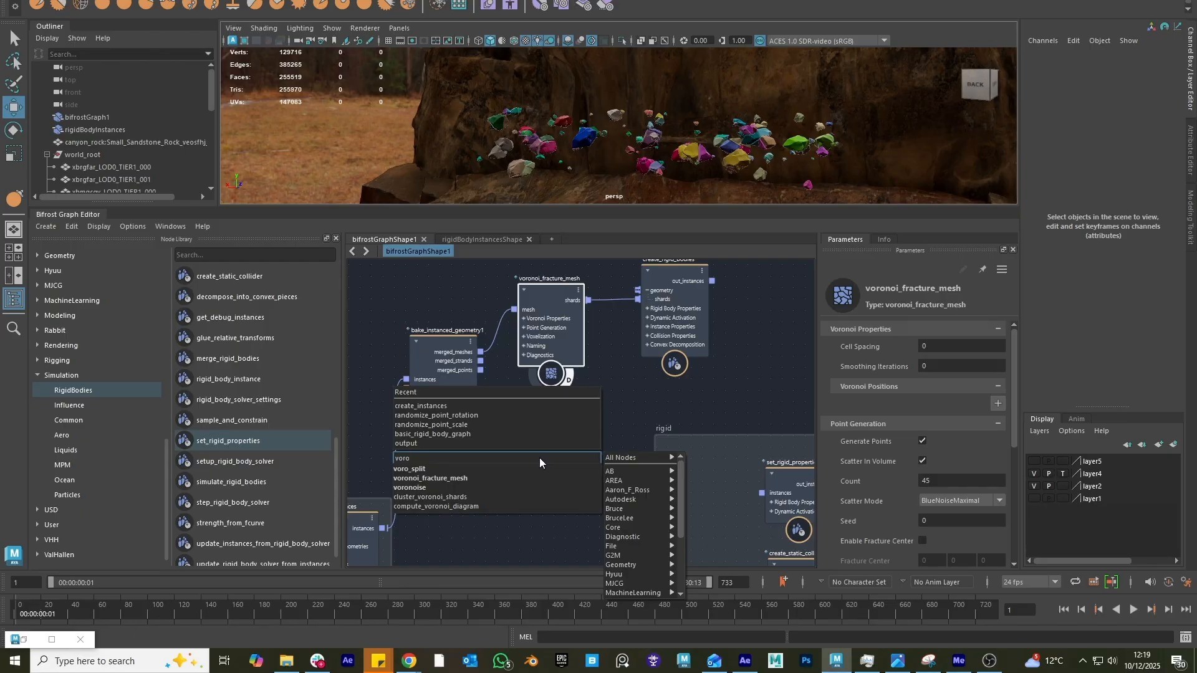
{"action": "left_click", "coordinate": [501, 478]}
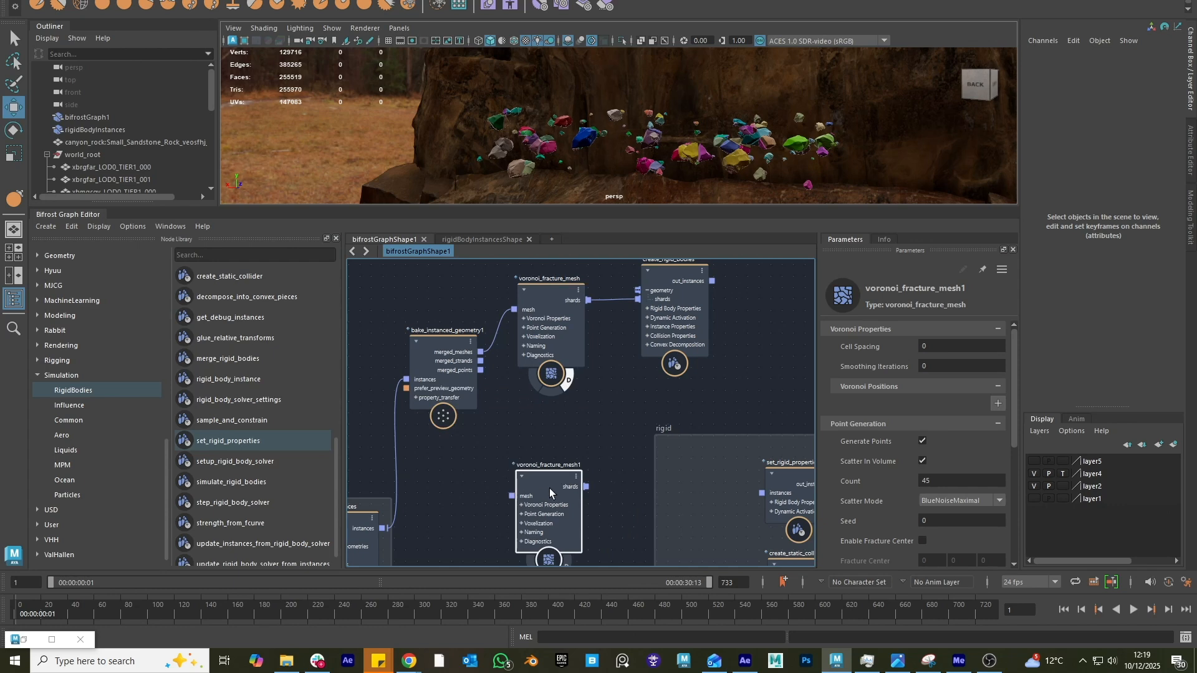
{"action": "left_click_drag", "start_coordinate": [546, 488], "coordinate": [555, 447]}
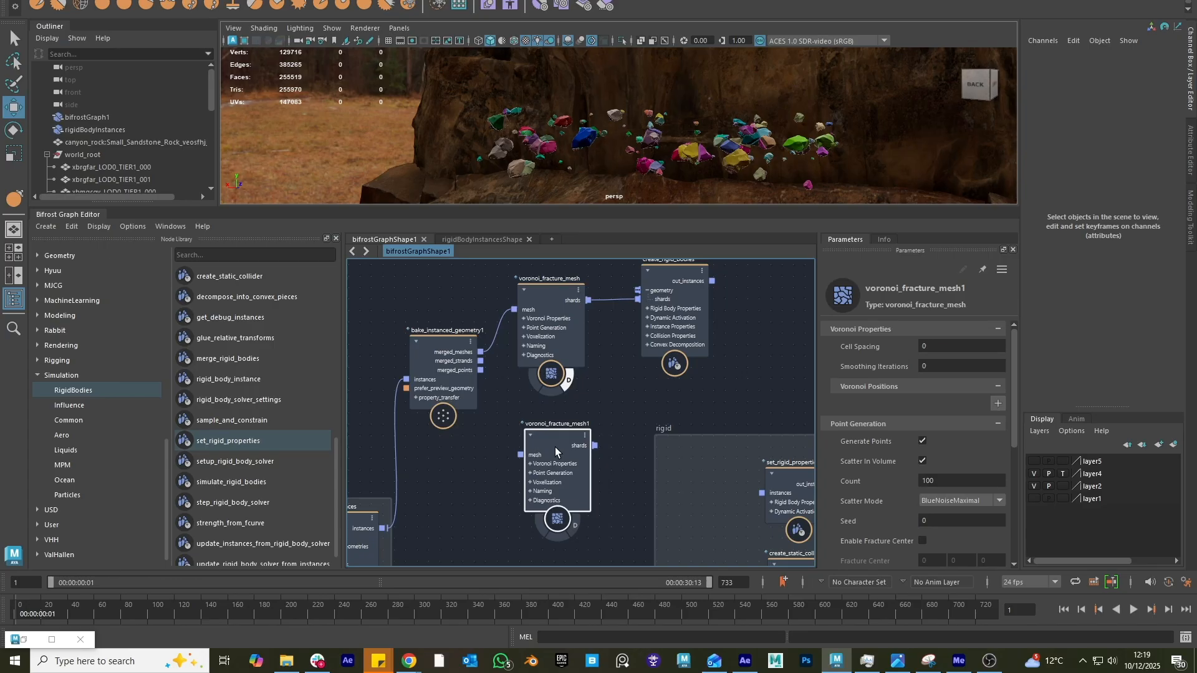
{"action": "key", "text": "Delete"}
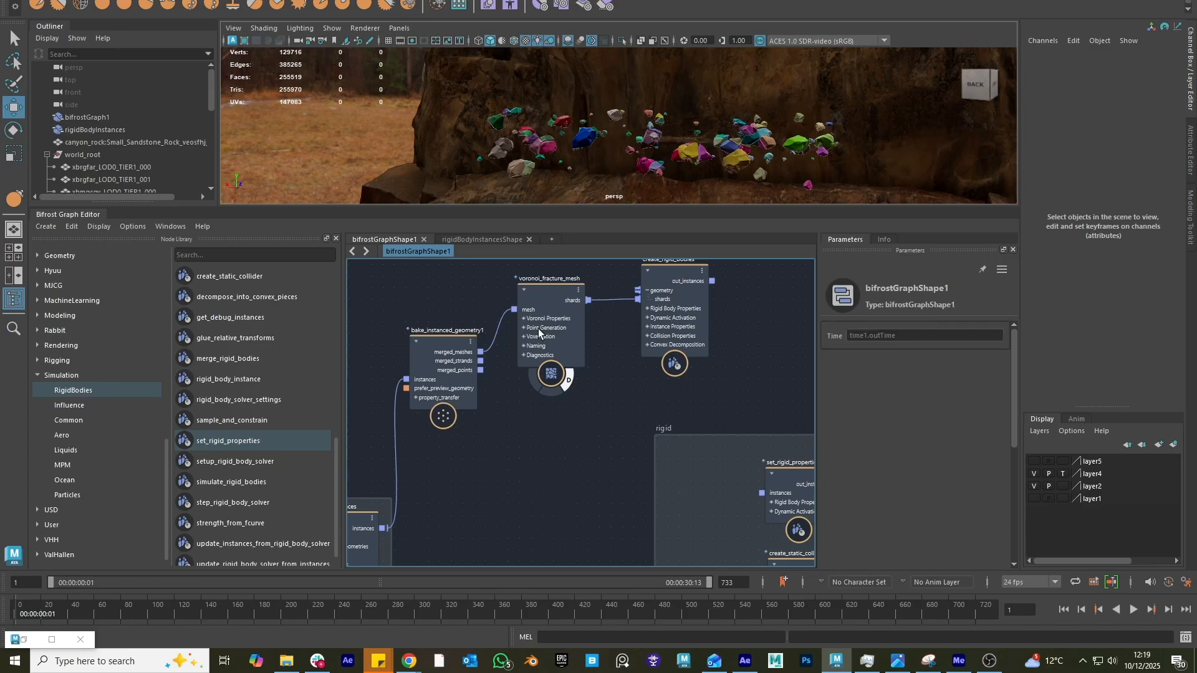
- Set the point generation count of the original voronoi_fracture_mesh node to 100, checking the shards up close
{"action": "left_click", "coordinate": [534, 294]}
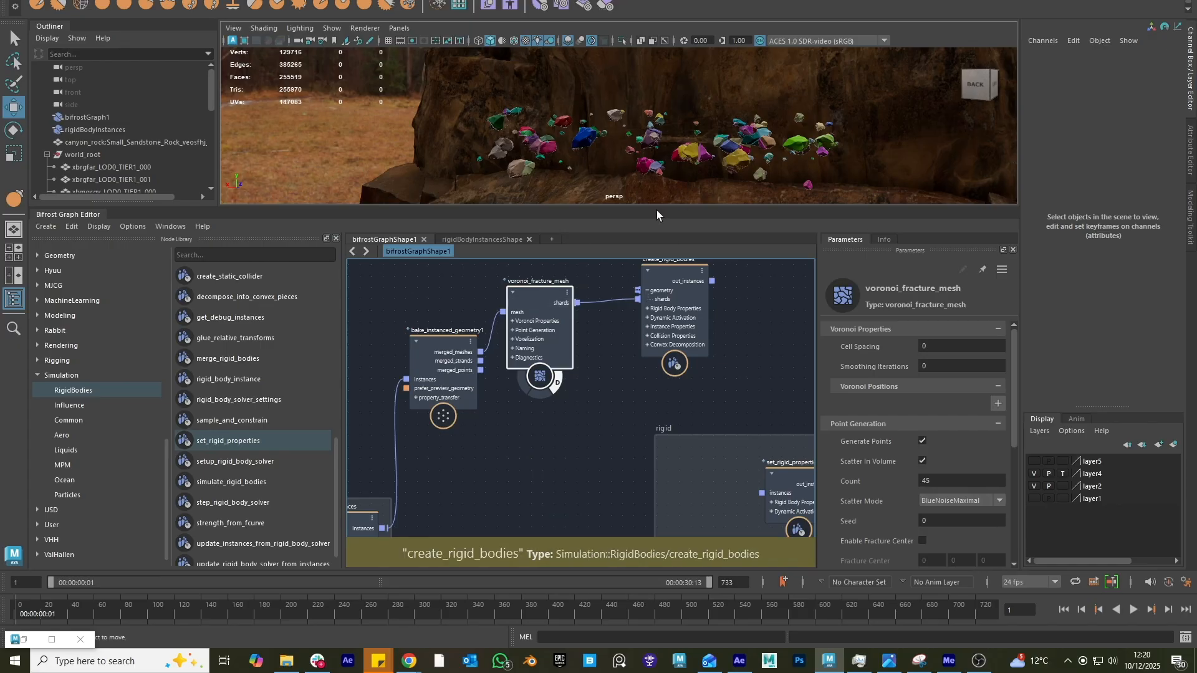
{"action": "left_click_drag", "start_coordinate": [661, 209], "coordinate": [661, 408]}
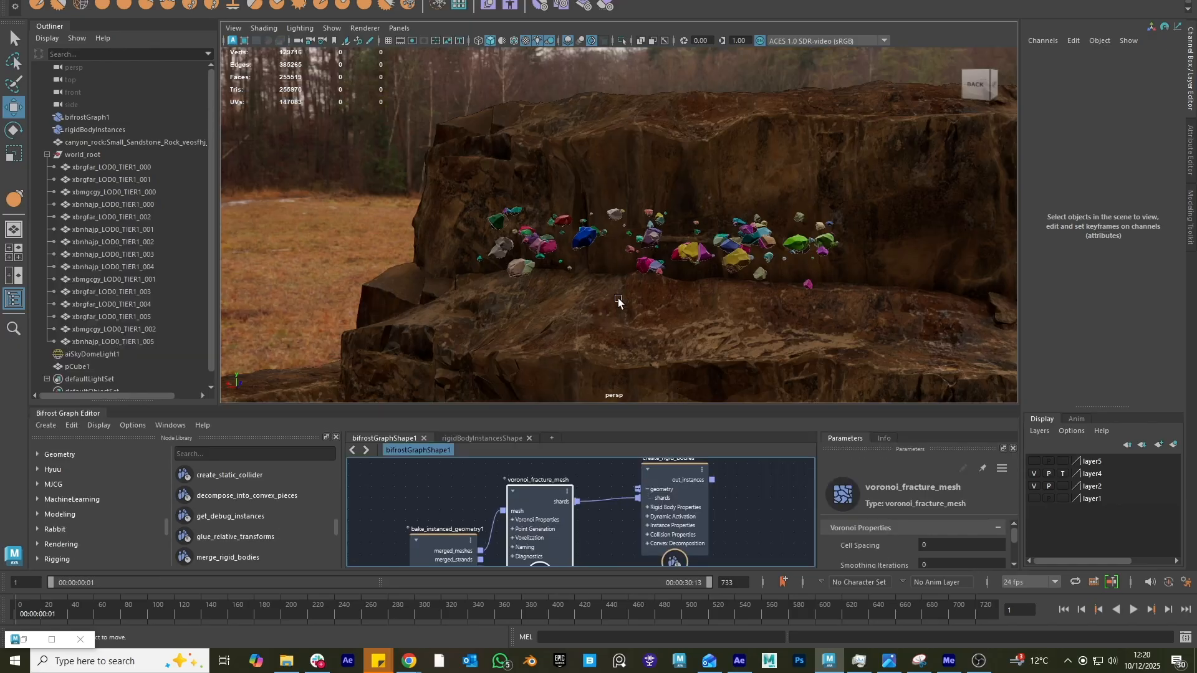
{"action": "scroll", "coordinate": [763, 349], "scroll_direction": "up", "scroll_amount": 5}
{"action": "left_click_drag", "start_coordinate": [763, 349], "coordinate": [642, 250], "text": "alt"}
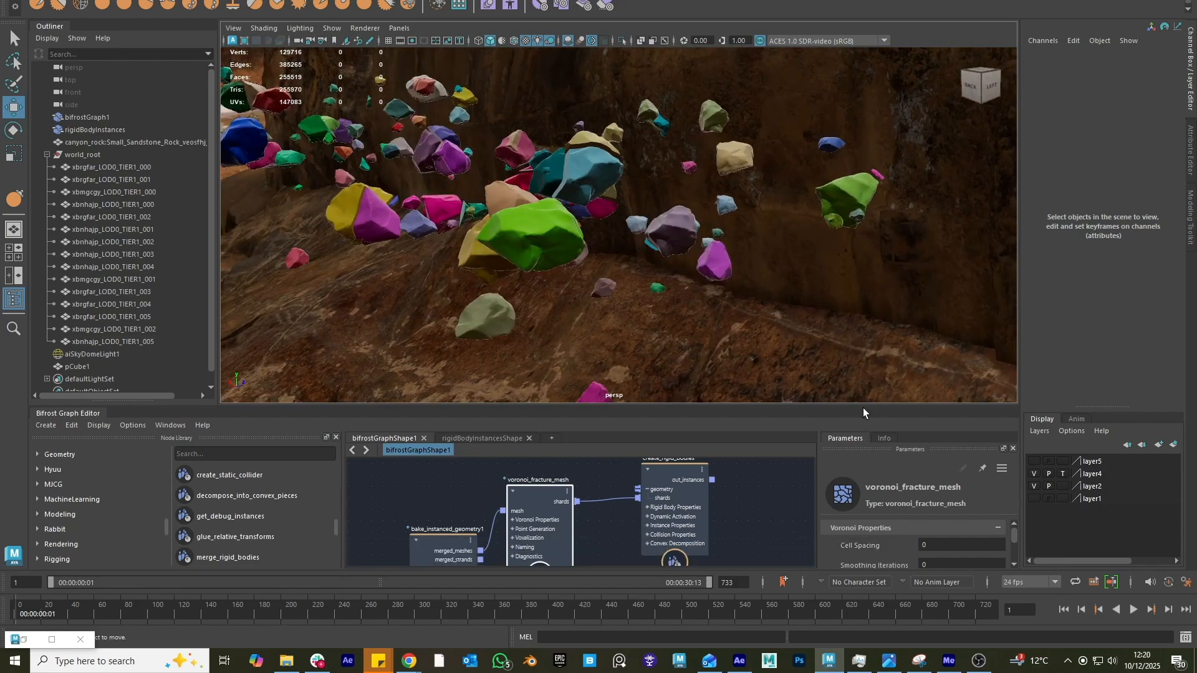
{"action": "left_click_drag", "start_coordinate": [863, 409], "coordinate": [859, 340]}
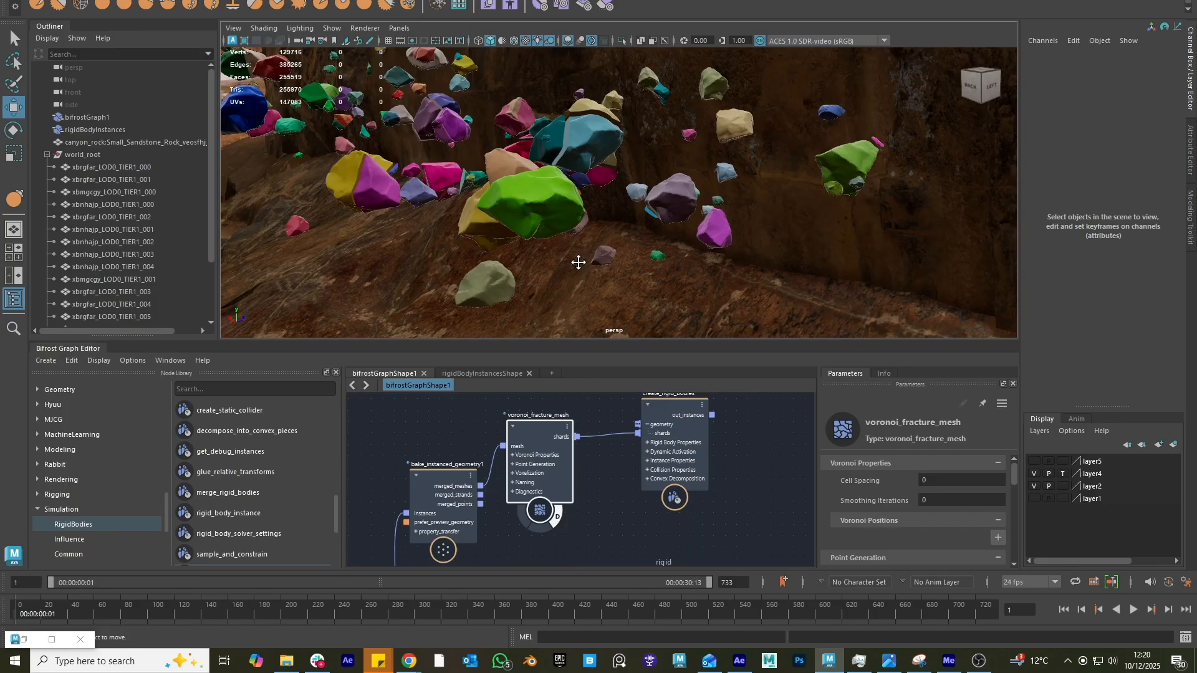
{"action": "mouse_move", "coordinate": [578, 262]}
{"action": "left_mouse_down", "text": "alt"}
{"action": "mouse_move", "coordinate": [644, 246]}
{"action": "mouse_move", "coordinate": [565, 245]}
{"action": "left_mouse_up", "text": "alt"}
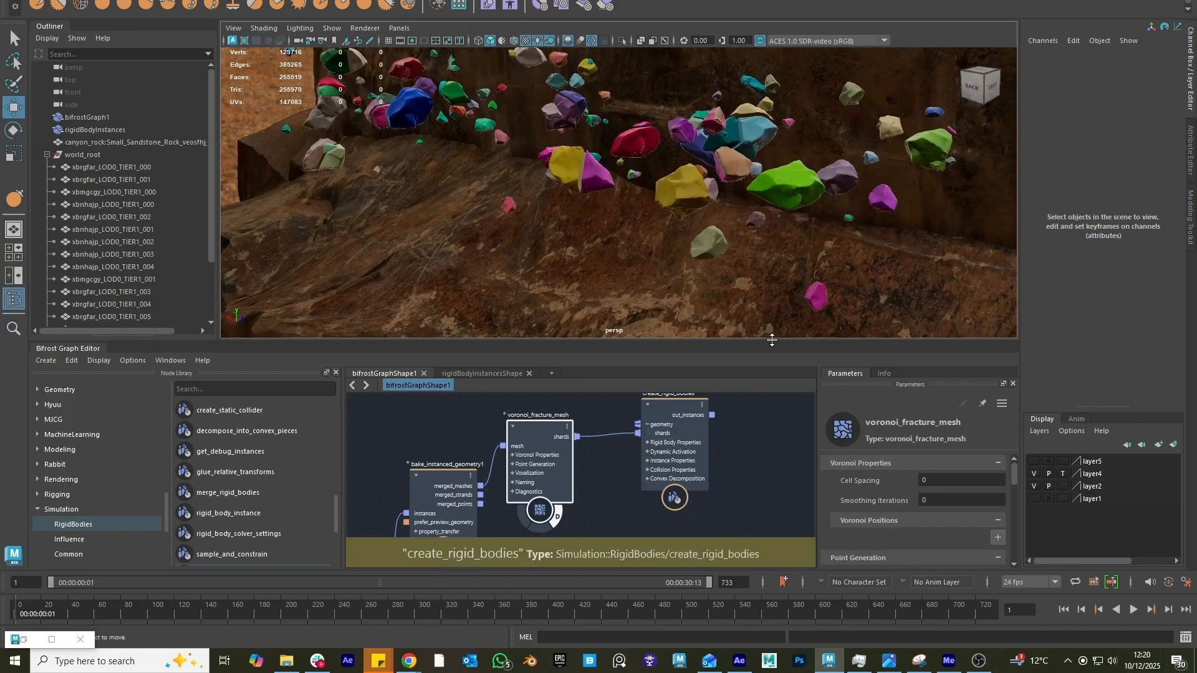
{"action": "left_click_drag", "start_coordinate": [772, 340], "coordinate": [765, 286]}
{"action": "scroll", "coordinate": [897, 465], "scroll_direction": "down", "scroll_amount": 2}
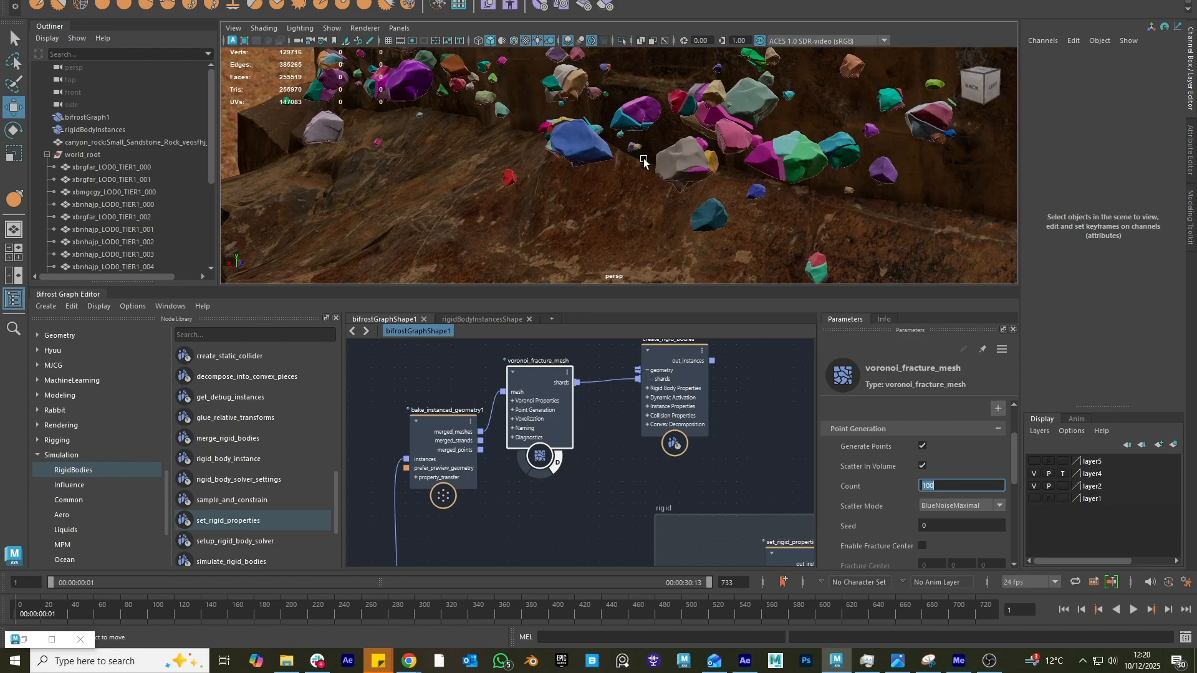
- Examine the fractured rocks above the ledge from several distances and angles to judge how the pieces are split
{"action": "left_click_drag", "start_coordinate": [643, 162], "coordinate": [522, 201], "text": "alt"}
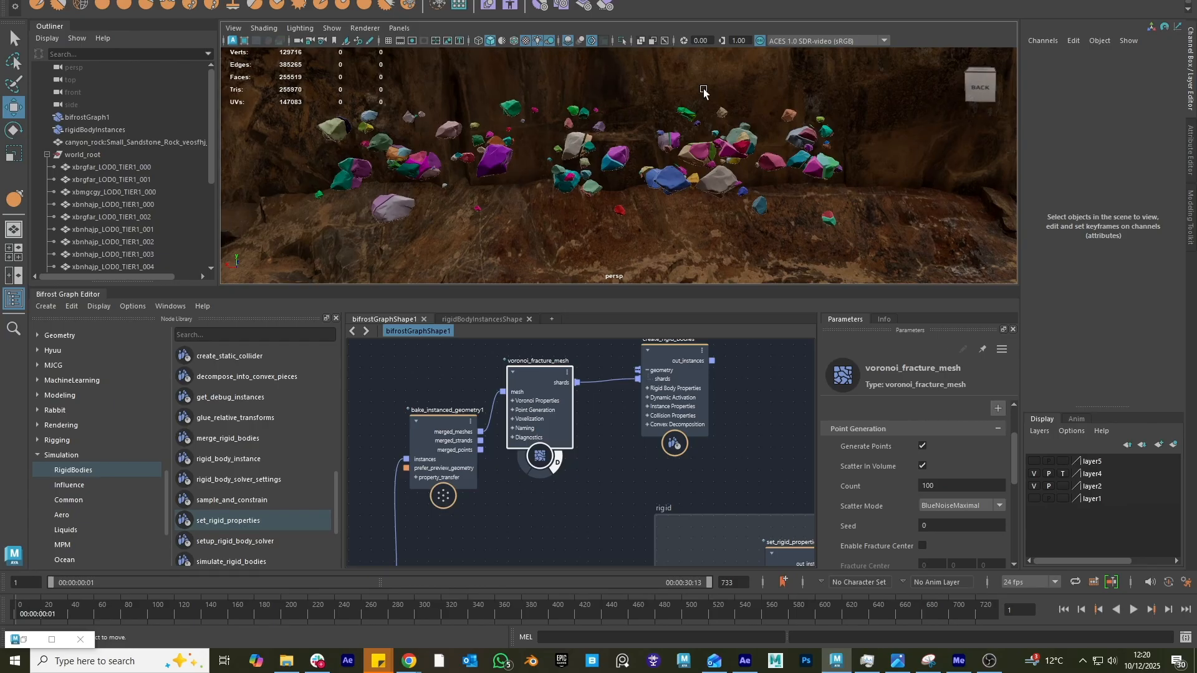
{"action": "left_click_drag", "start_coordinate": [660, 131], "coordinate": [611, 185], "text": "alt"}
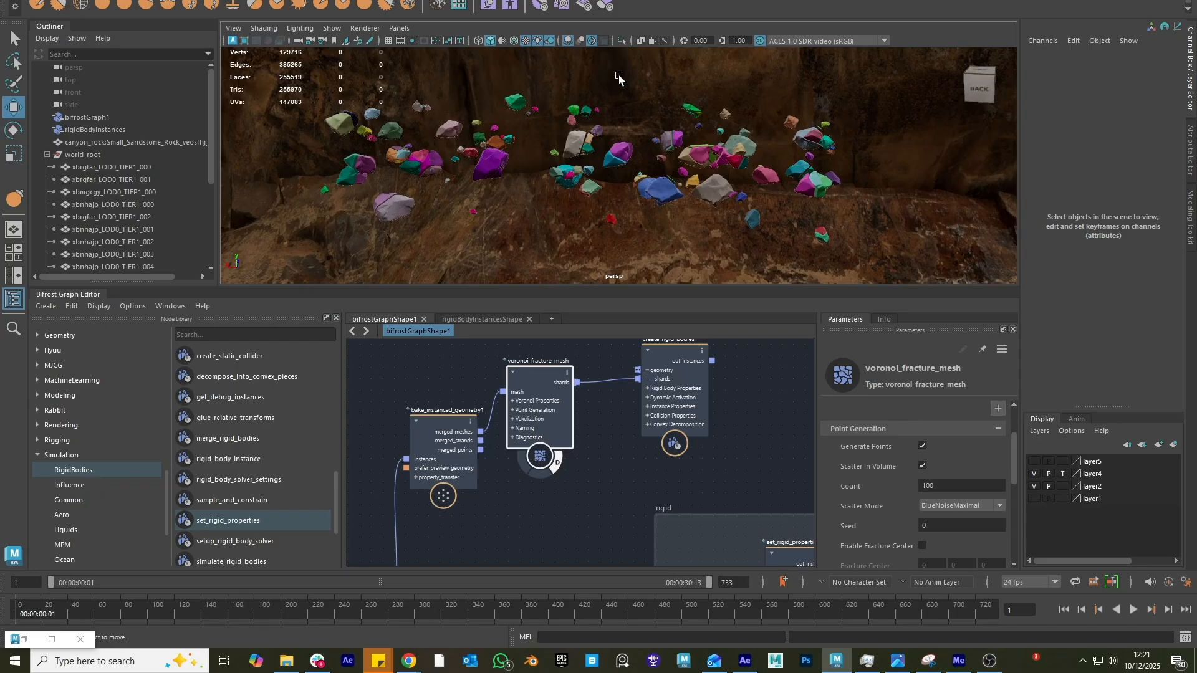
{"action": "left_click_drag", "start_coordinate": [519, 215], "coordinate": [647, 161], "text": "alt"}
{"action": "right_click_drag", "start_coordinate": [647, 161], "coordinate": [501, 139], "text": "alt"}
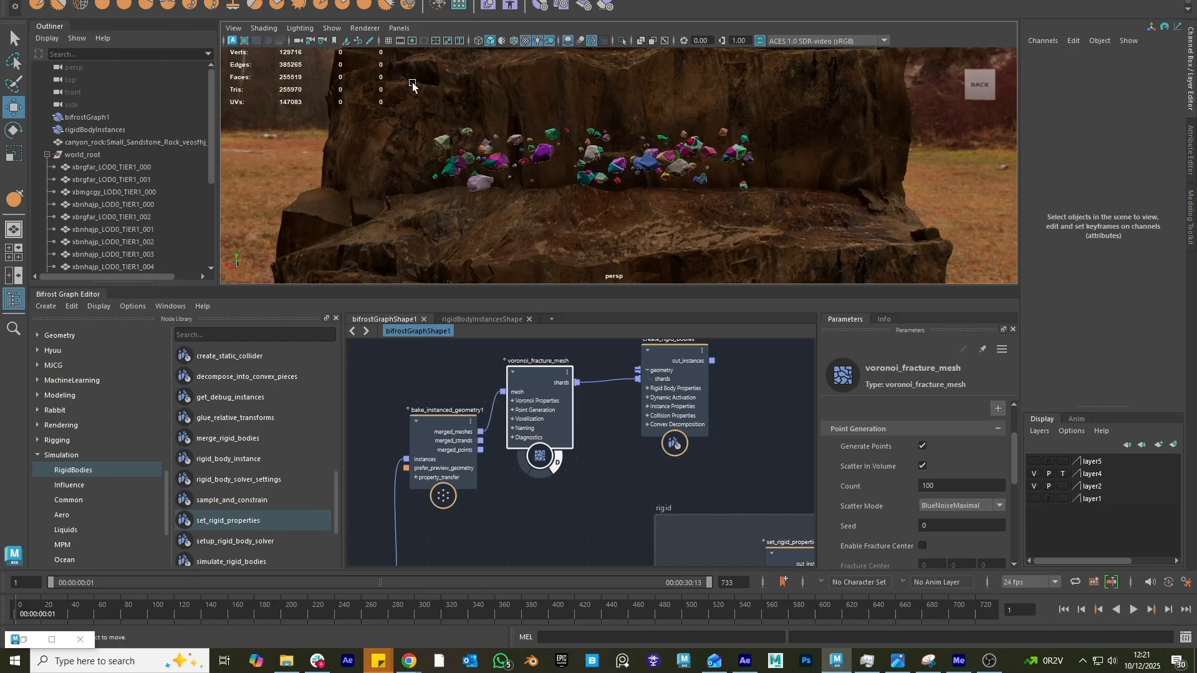
{"action": "right_click_drag", "start_coordinate": [647, 182], "coordinate": [738, 199], "text": "alt"}
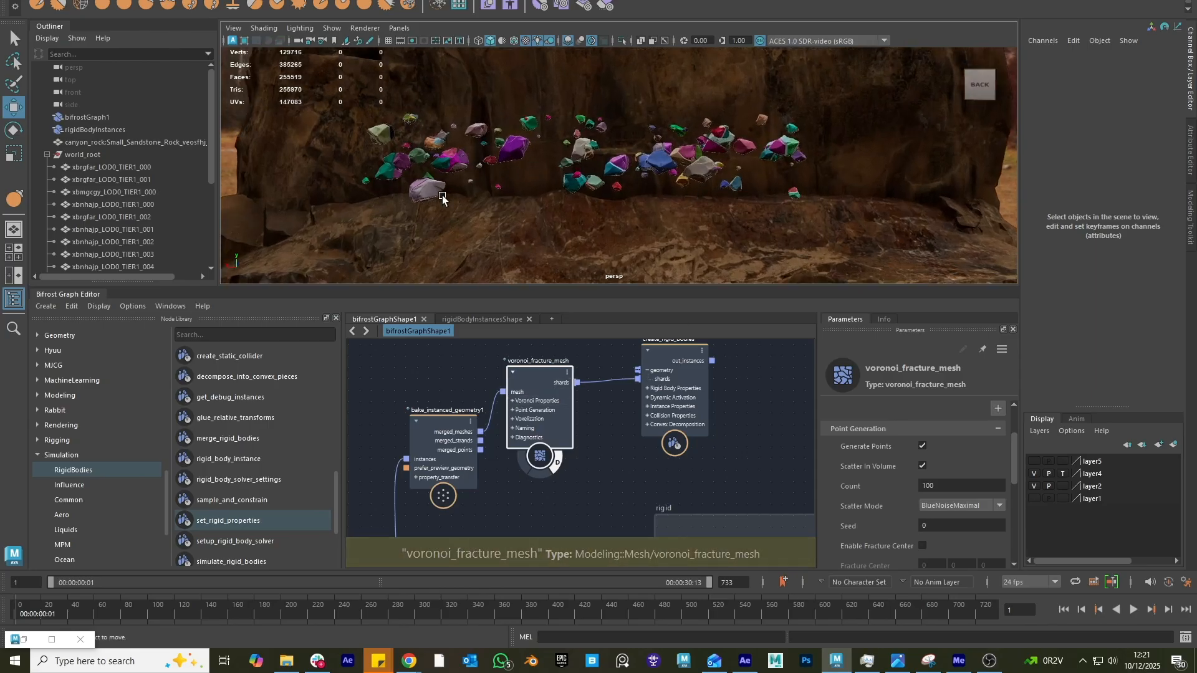
{"action": "left_click_drag", "start_coordinate": [704, 171], "coordinate": [536, 215], "text": "alt"}
{"action": "right_click_drag", "start_coordinate": [536, 216], "coordinate": [898, 264], "text": "alt"}
{"action": "left_click_drag", "start_coordinate": [899, 264], "coordinate": [541, 128], "text": "alt"}
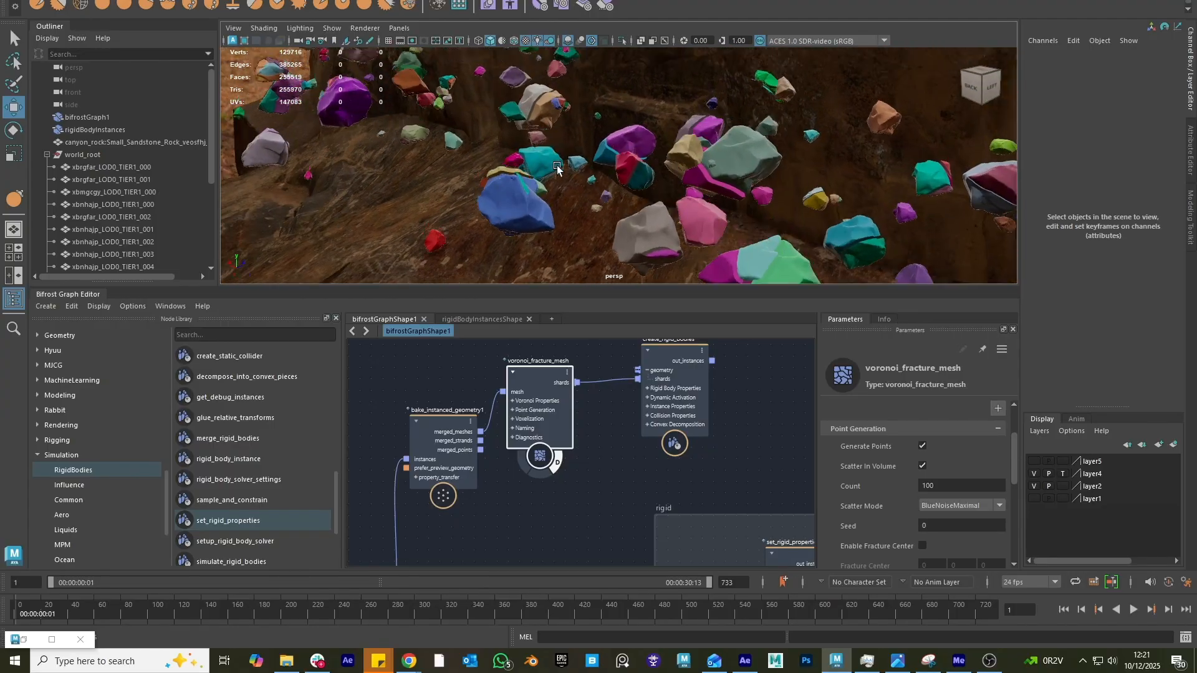
{"action": "right_click_drag", "start_coordinate": [541, 127], "coordinate": [594, 133], "text": "alt"}
{"action": "left_click_drag", "start_coordinate": [594, 134], "coordinate": [611, 174], "text": "alt"}
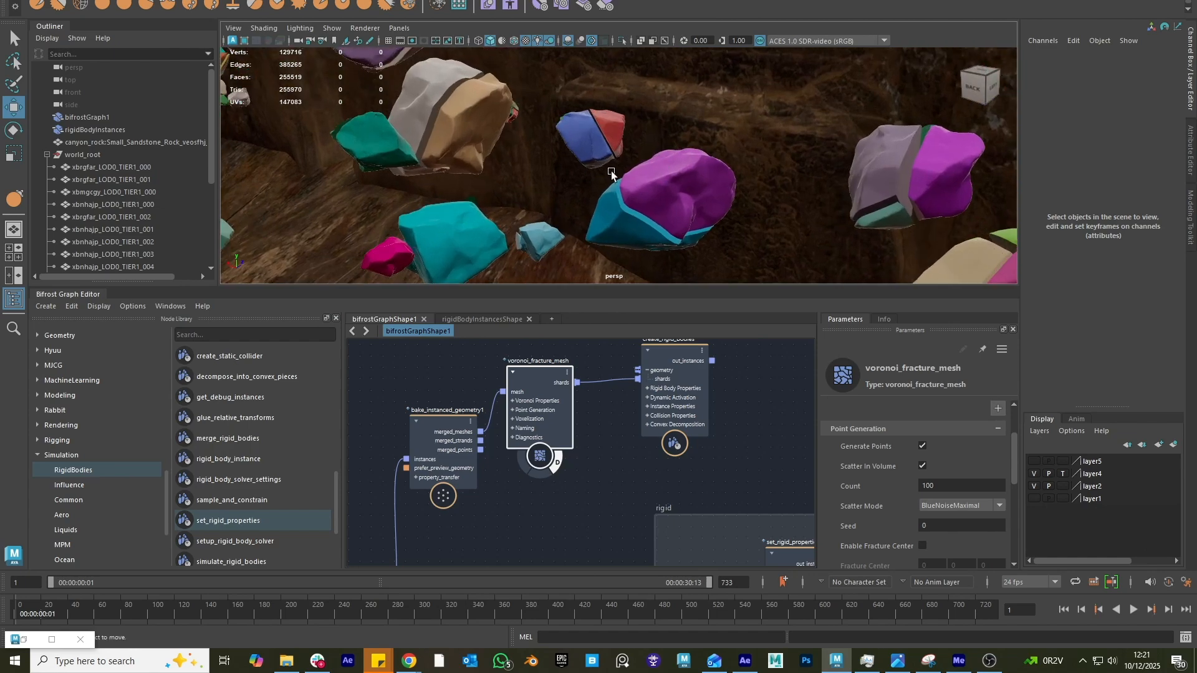
{"action": "right_click_drag", "start_coordinate": [633, 175], "coordinate": [604, 181], "text": "alt"}
{"action": "left_click_drag", "start_coordinate": [610, 188], "coordinate": [785, 228], "text": "alt"}
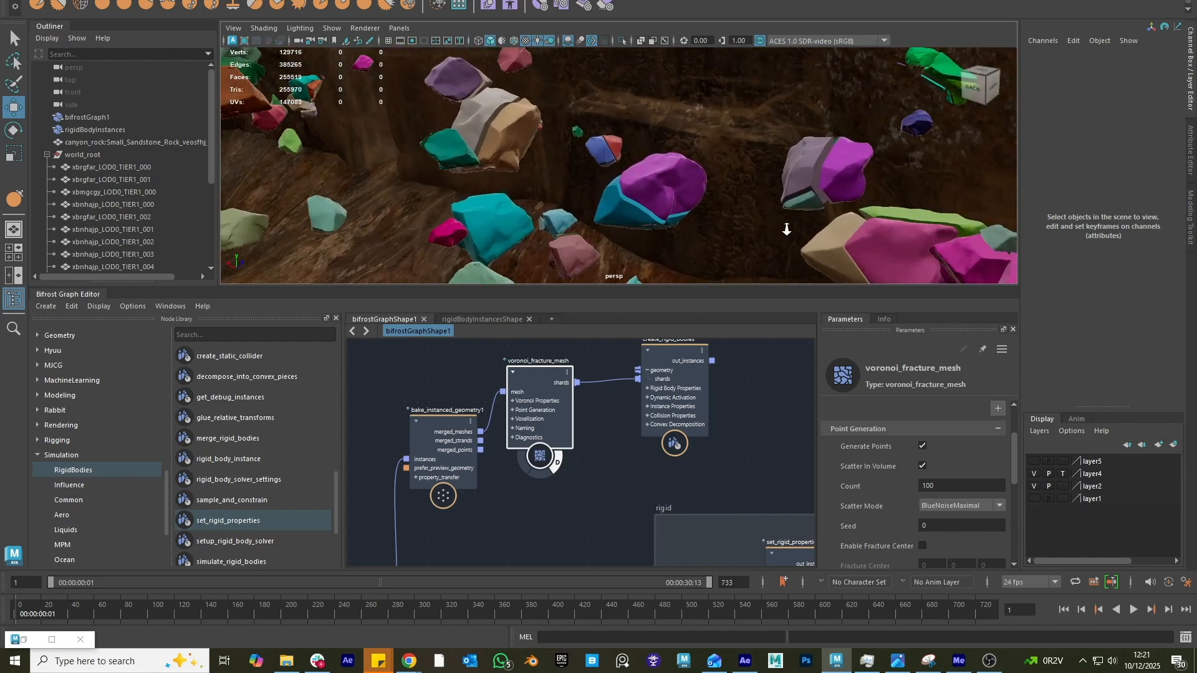
{"action": "right_click_drag", "start_coordinate": [785, 228], "coordinate": [645, 206], "text": "alt"}
{"action": "mouse_move", "coordinate": [645, 206]}
{"action": "left_mouse_down", "text": "alt"}
{"action": "mouse_move", "coordinate": [633, 201]}
{"action": "mouse_move", "coordinate": [661, 215]}
{"action": "mouse_move", "coordinate": [617, 225]}
{"action": "mouse_move", "coordinate": [650, 202]}
{"action": "left_mouse_up", "text": "alt"}
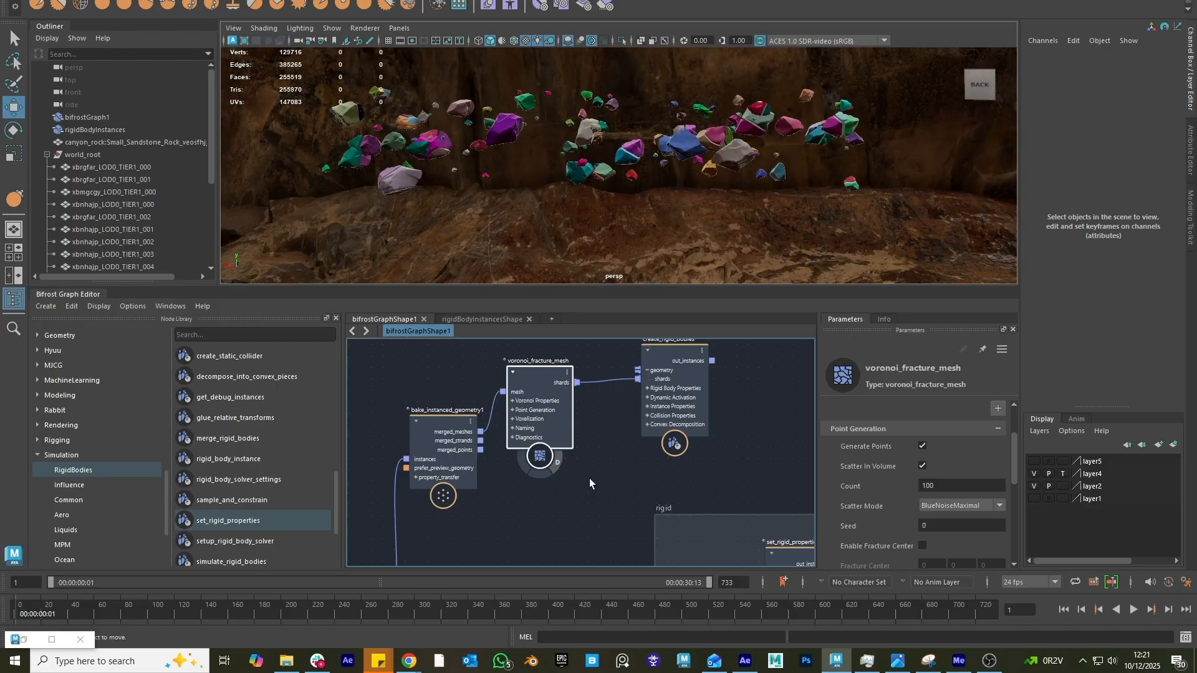
- Move the bake_instanced_geometry1, voronoi_fracture_mesh and create_rigid_bodies nodes together down to the level of create_instances
{"action": "middle_click_drag", "start_coordinate": [611, 466], "coordinate": [566, 508]}
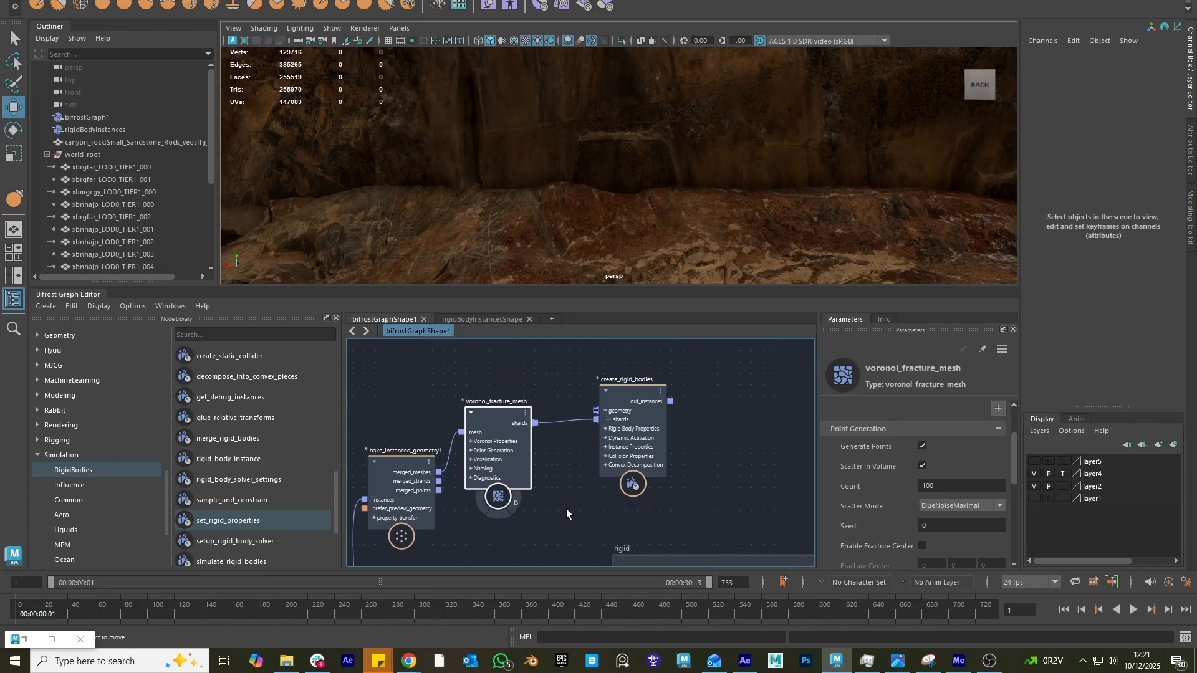
{"action": "middle_click_drag", "start_coordinate": [595, 468], "coordinate": [642, 349]}
{"action": "scroll", "coordinate": [624, 361], "scroll_direction": "down", "scroll_amount": 3}
{"action": "middle_click_drag", "start_coordinate": [597, 430], "coordinate": [558, 447]}
{"action": "scroll", "coordinate": [591, 443], "scroll_direction": "up", "scroll_amount": 1}
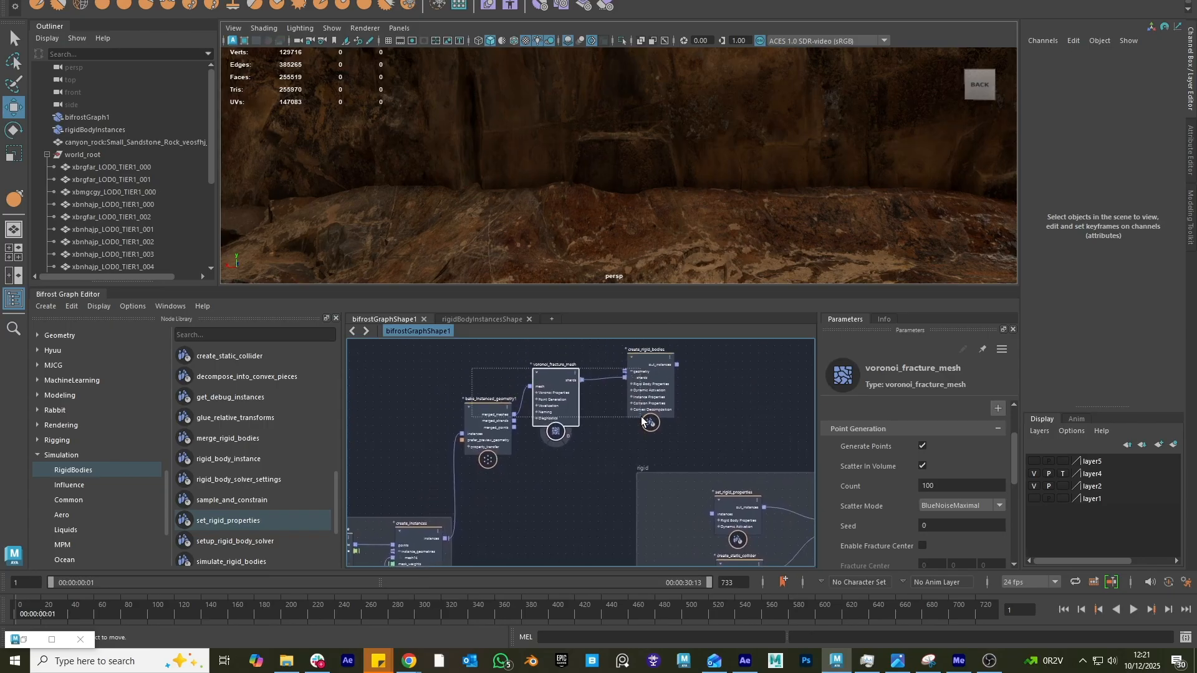
{"action": "left_click_drag", "start_coordinate": [641, 417], "coordinate": [661, 422]}
{"action": "left_click_drag", "start_coordinate": [641, 371], "coordinate": [643, 488]}
- Move the rigid backdrop further from the fracture nodes to make room and bring create_rigid_bodies back beside voronoi_fracture_mesh
{"action": "middle_click_drag", "start_coordinate": [641, 471], "coordinate": [514, 193]}
{"action": "middle_click_drag", "start_coordinate": [612, 374], "coordinate": [583, 449]}
{"action": "left_click_drag", "start_coordinate": [605, 387], "coordinate": [731, 389]}
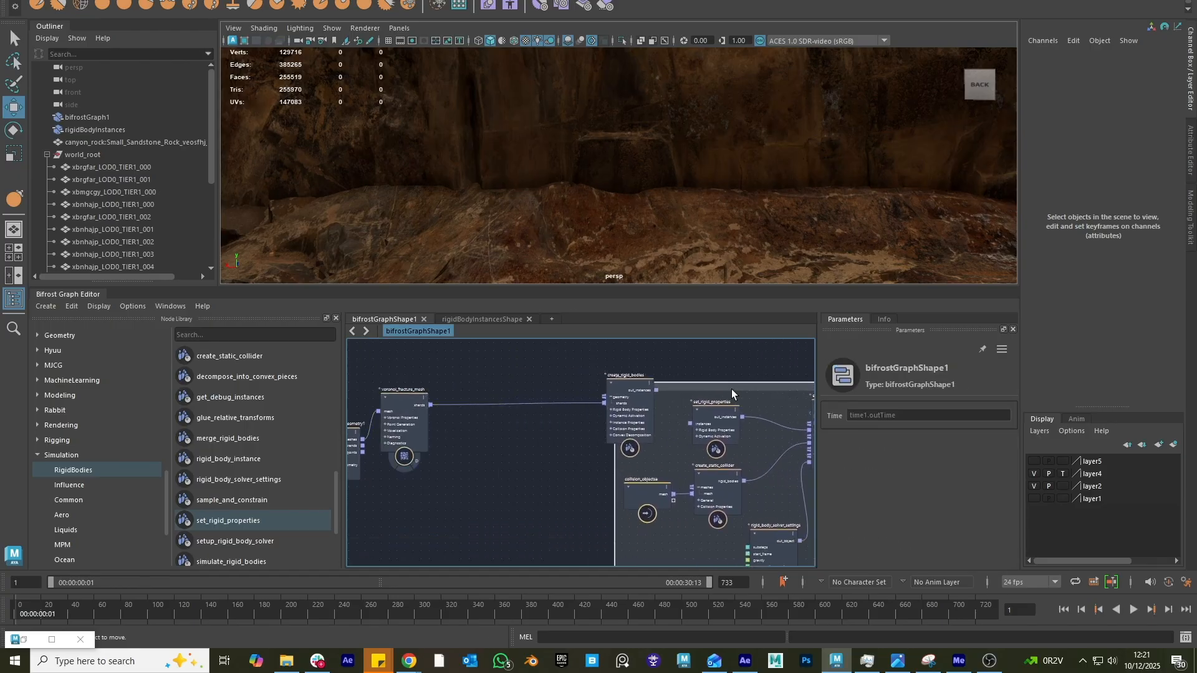
{"action": "left_click_drag", "start_coordinate": [630, 414], "coordinate": [499, 423]}
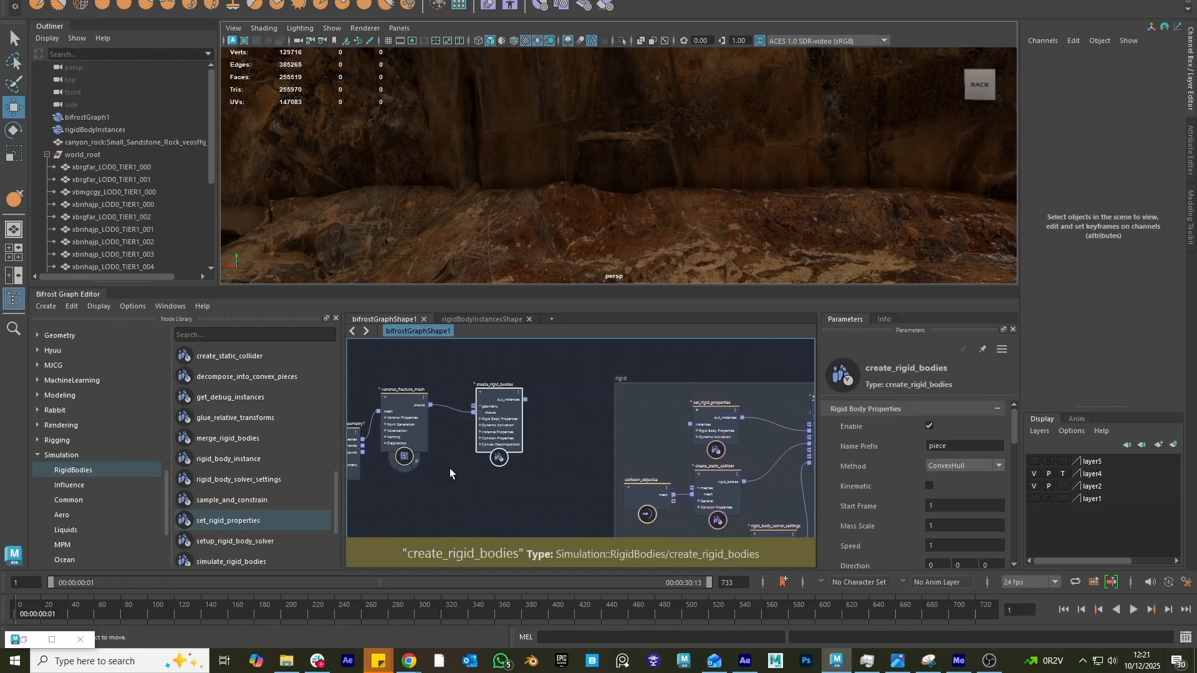
- Line up bake_instanced_geometry1, voronoi_fracture_mesh and create_rigid_bodies with even spacing in the gap between create_instances and the rigid backdrop
{"action": "middle_click_drag", "start_coordinate": [450, 473], "coordinate": [554, 432]}
{"action": "left_click_drag", "start_coordinate": [562, 352], "coordinate": [553, 351]}
{"action": "left_click_drag", "start_coordinate": [552, 356], "coordinate": [600, 388]}
{"action": "scroll", "coordinate": [597, 387], "scroll_direction": "up", "scroll_amount": 1}
{"action": "left_click", "coordinate": [475, 369]}
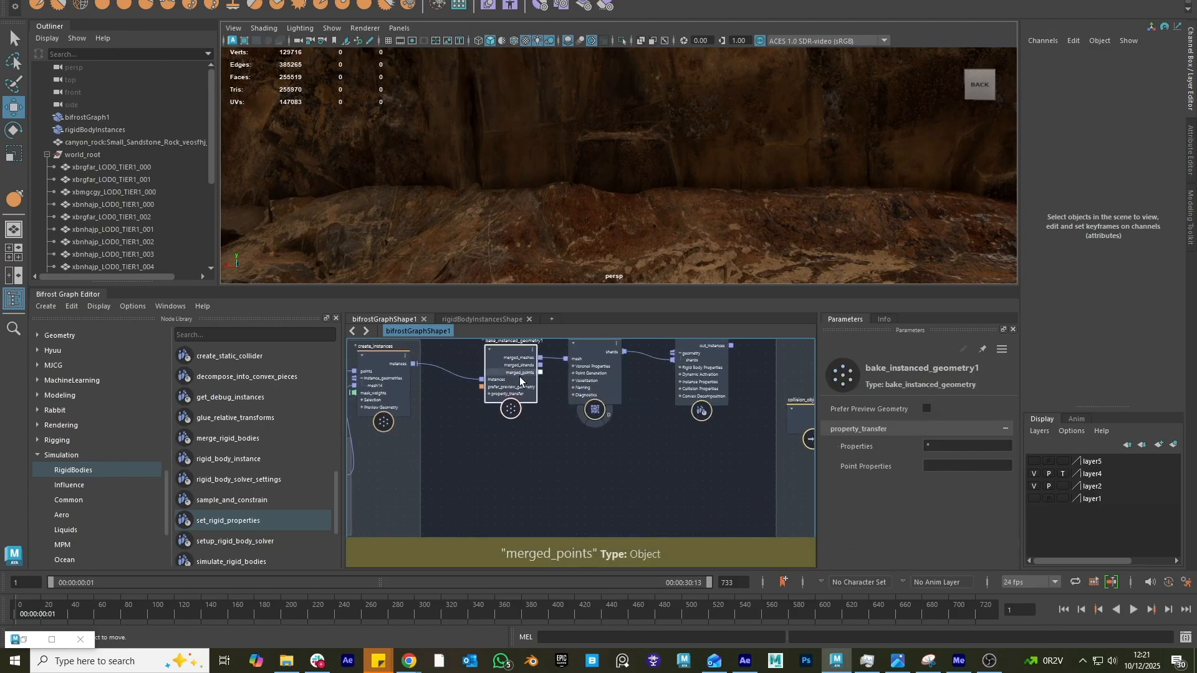
{"action": "middle_click_drag", "start_coordinate": [602, 429], "coordinate": [573, 492]}
{"action": "mouse_move", "coordinate": [675, 421]}
{"action": "left_mouse_down"}
{"action": "mouse_move", "coordinate": [637, 428]}
{"action": "mouse_move", "coordinate": [660, 422]}
{"action": "left_mouse_up"}
{"action": "scroll", "coordinate": [529, 492], "scroll_direction": "up", "scroll_amount": 2}
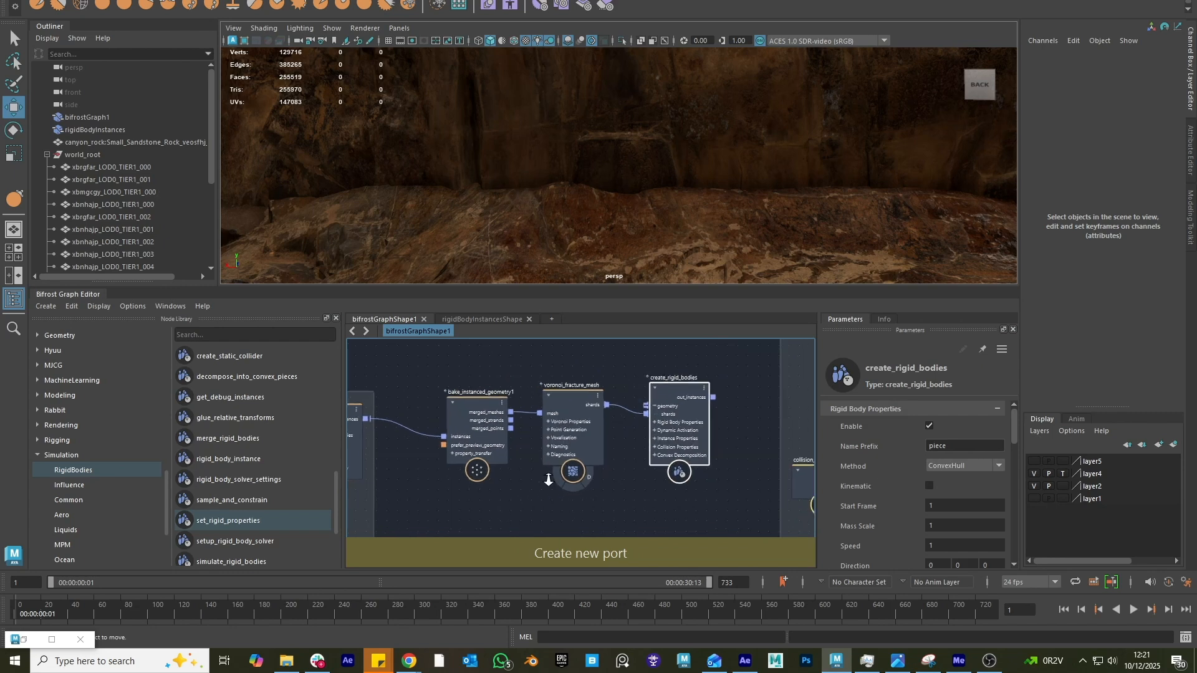
{"action": "left_click", "coordinate": [456, 428]}
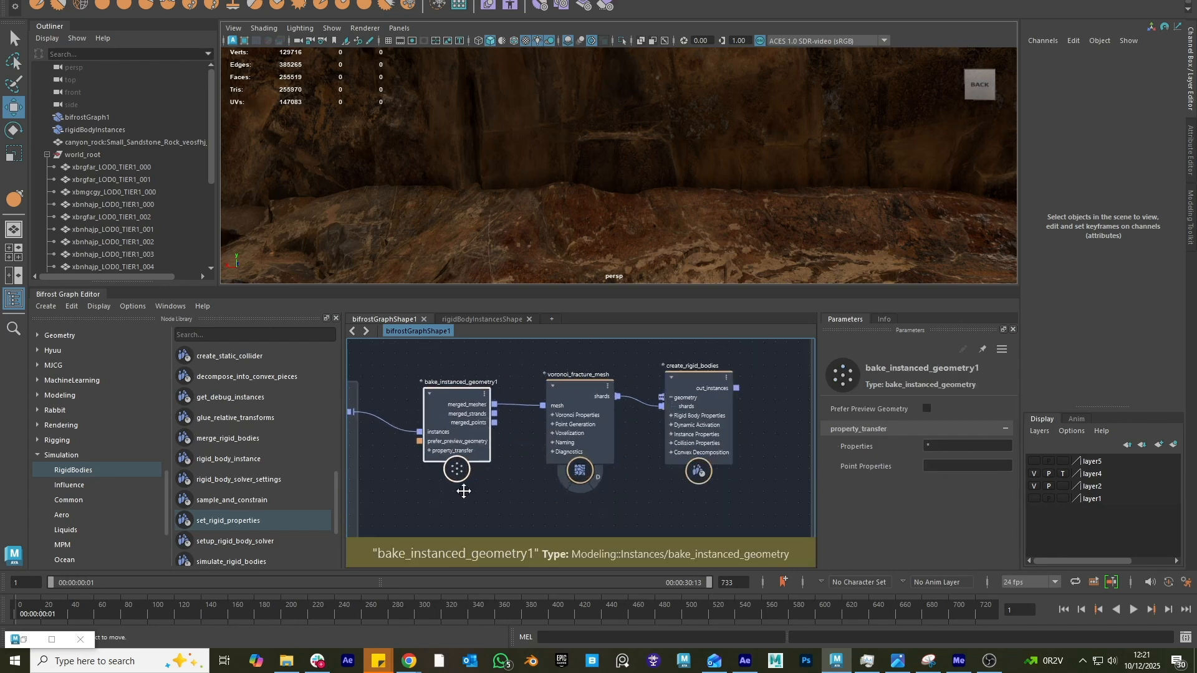
{"action": "middle_click_drag", "start_coordinate": [456, 468], "coordinate": [500, 497]}
{"action": "middle_click_drag", "start_coordinate": [619, 504], "coordinate": [508, 514]}
{"action": "middle_click_drag", "start_coordinate": [750, 499], "coordinate": [502, 507]}
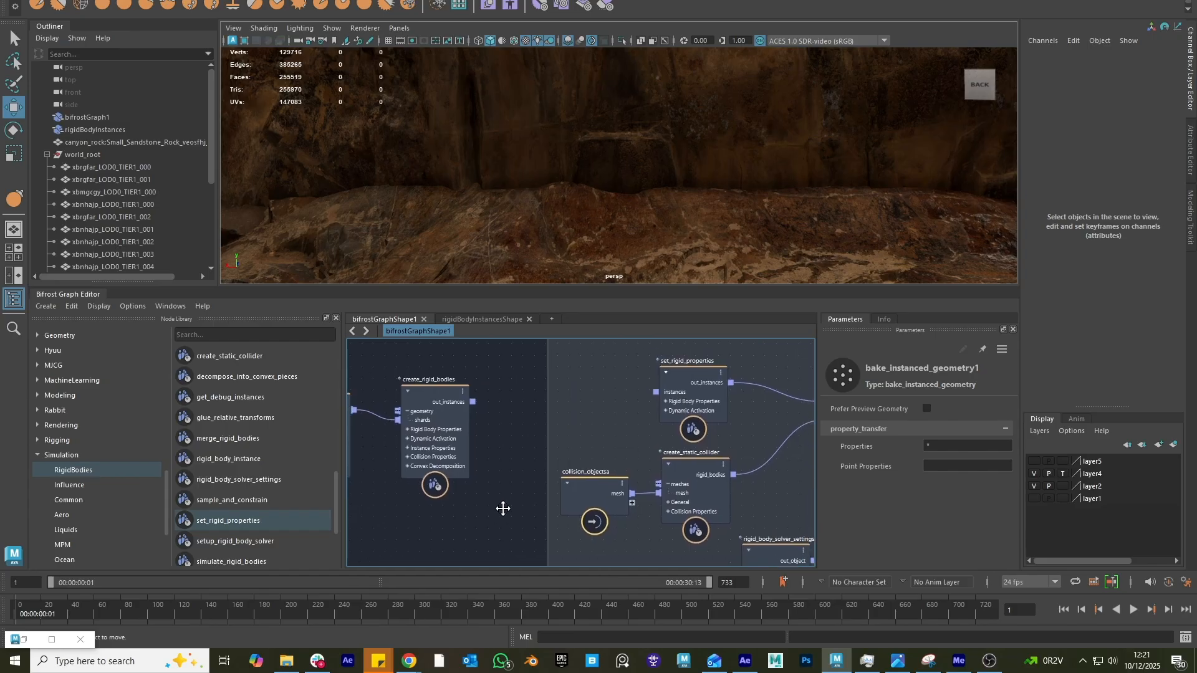
- Disconnect set_rigid_properties from simulate_rigid_bodies and move it out above the rigid backdrop
{"action": "left_click_drag", "start_coordinate": [704, 396], "coordinate": [622, 386]}
{"action": "middle_click_drag", "start_coordinate": [680, 446], "coordinate": [568, 459]}
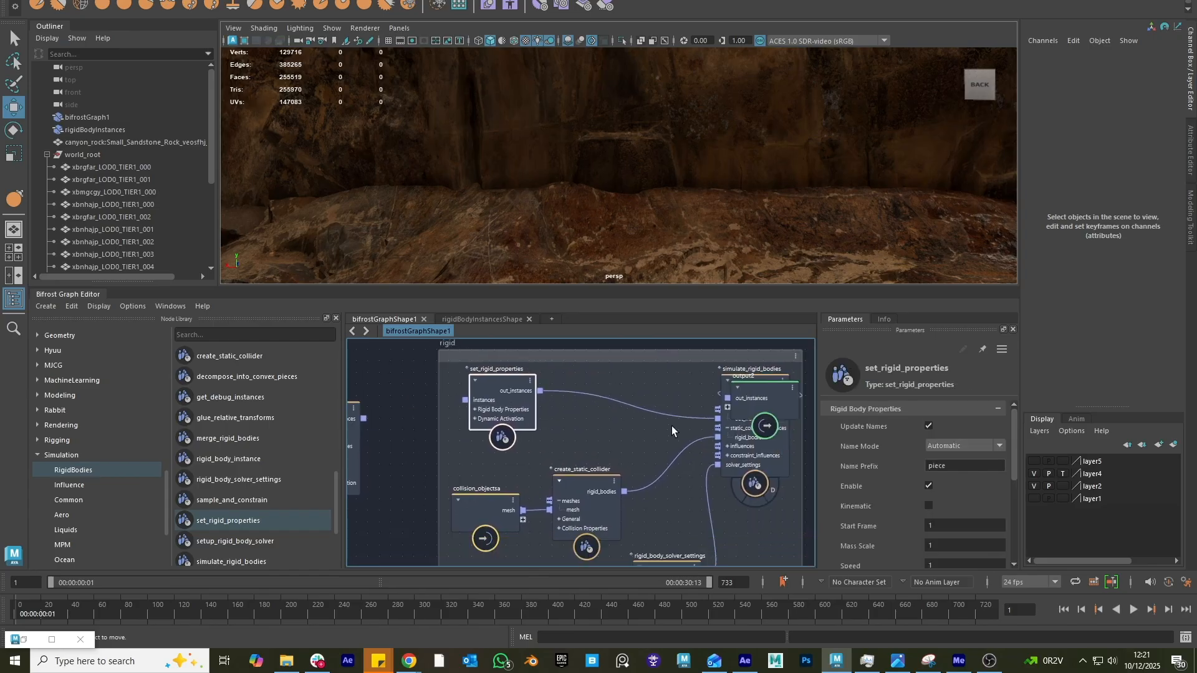
{"action": "left_click_drag", "start_coordinate": [671, 427], "coordinate": [670, 374], "text": "ctrl+alt+shift"}
{"action": "left_click_drag", "start_coordinate": [499, 402], "coordinate": [499, 310]}
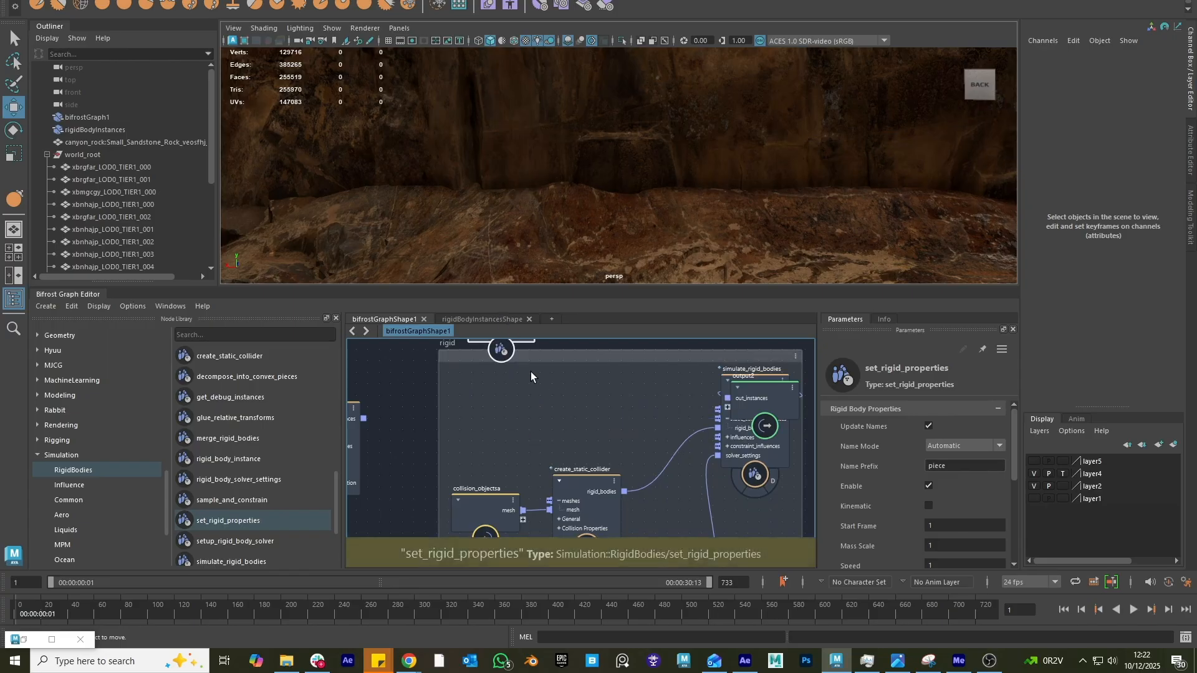
- Move the output node clear of simulate_rigid_bodies and connect out_instances of create_rigid_bodies to the instances input of simulate_rigid_bodies
{"action": "middle_click_drag", "start_coordinate": [628, 429], "coordinate": [443, 438]}
{"action": "left_click_drag", "start_coordinate": [579, 400], "coordinate": [784, 397]}
{"action": "middle_click_drag", "start_coordinate": [458, 401], "coordinate": [649, 394]}
{"action": "left_click_drag", "start_coordinate": [367, 419], "coordinate": [720, 413]}
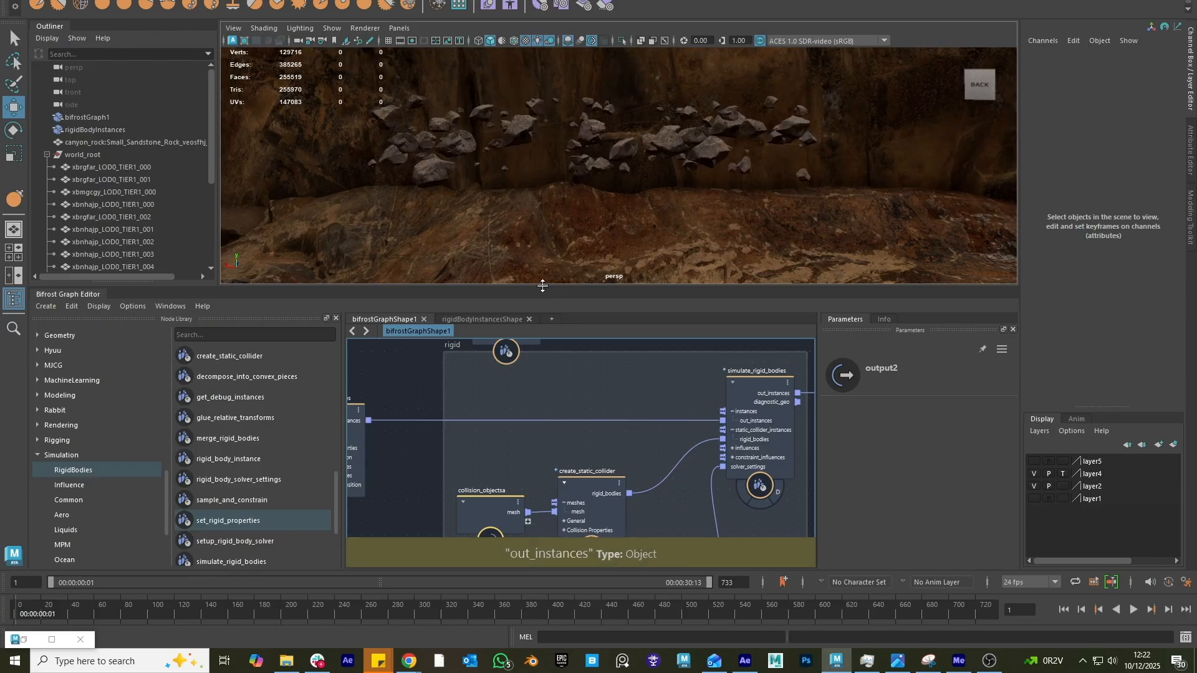
- Enlarge the viewport and examine the fractured rocks above the ledge up close, with their wireframe displayed and from further away
{"action": "left_click_drag", "start_coordinate": [542, 286], "coordinate": [549, 406]}
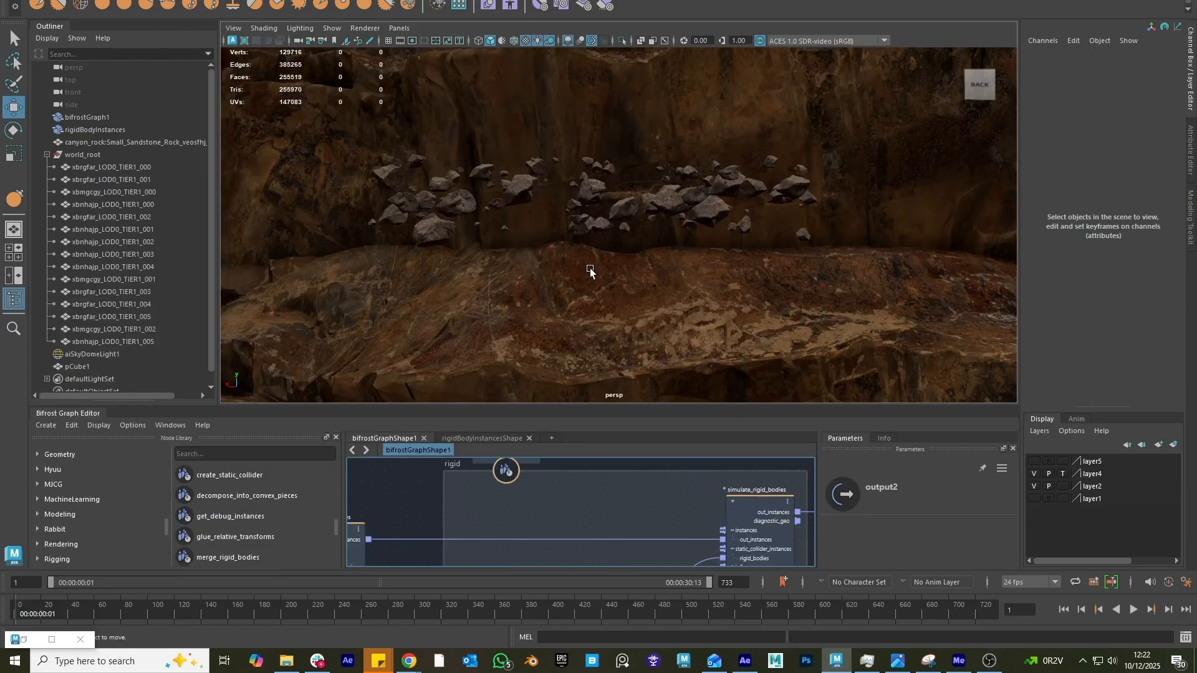
{"action": "right_click_drag", "start_coordinate": [590, 270], "coordinate": [862, 340], "text": "alt"}
{"action": "left_click_drag", "start_coordinate": [862, 340], "coordinate": [741, 326], "text": "alt"}
{"action": "left_click", "coordinate": [746, 246]}
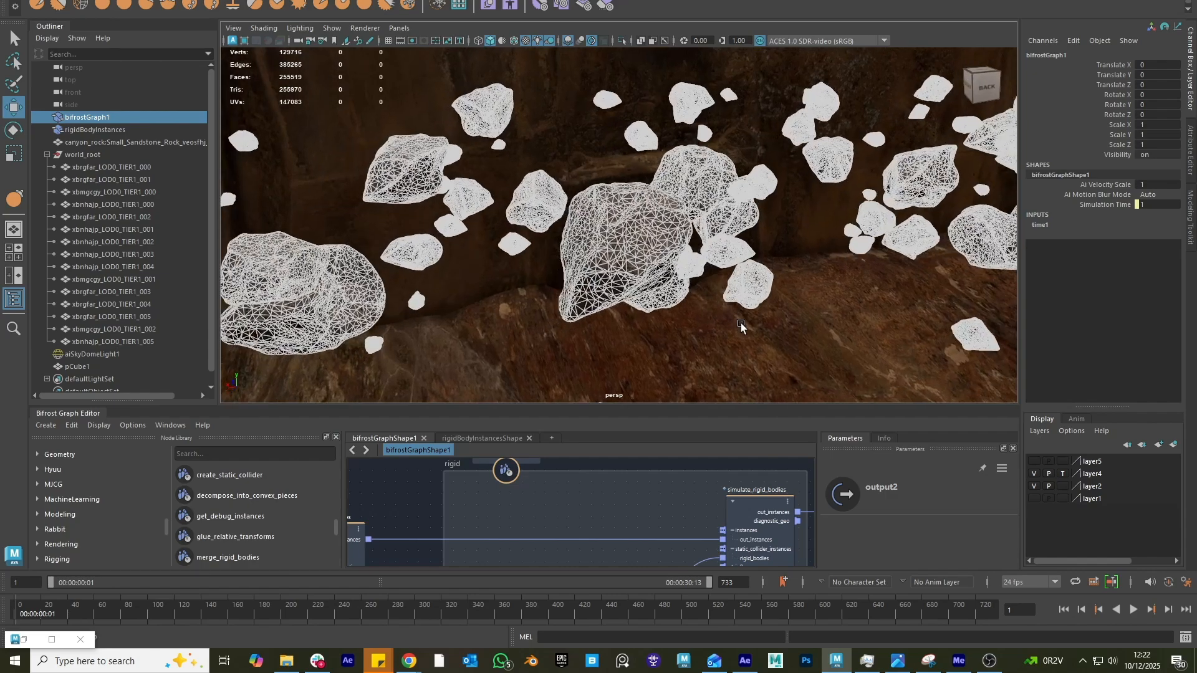
{"action": "right_click_drag", "start_coordinate": [741, 326], "coordinate": [830, 346], "text": "alt"}
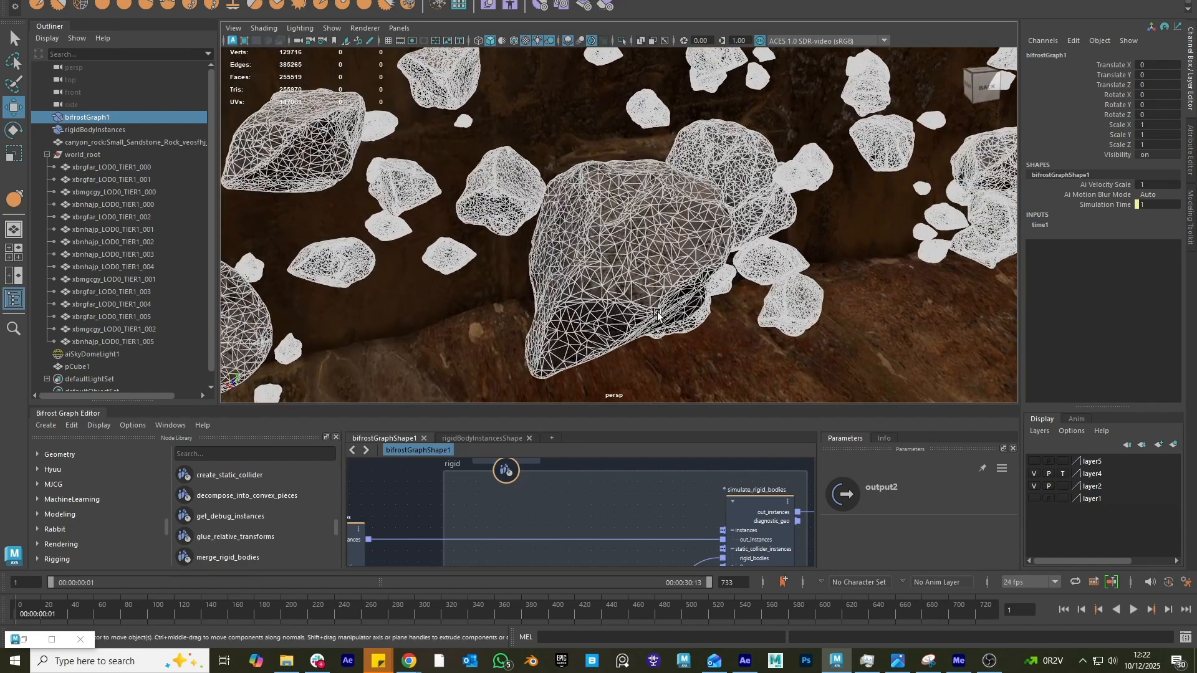
{"action": "left_click_drag", "start_coordinate": [563, 298], "coordinate": [541, 282], "text": "alt"}
{"action": "right_click_drag", "start_coordinate": [541, 282], "coordinate": [268, 281], "text": "alt"}
{"action": "left_click_drag", "start_coordinate": [756, 307], "coordinate": [705, 280], "text": "alt"}
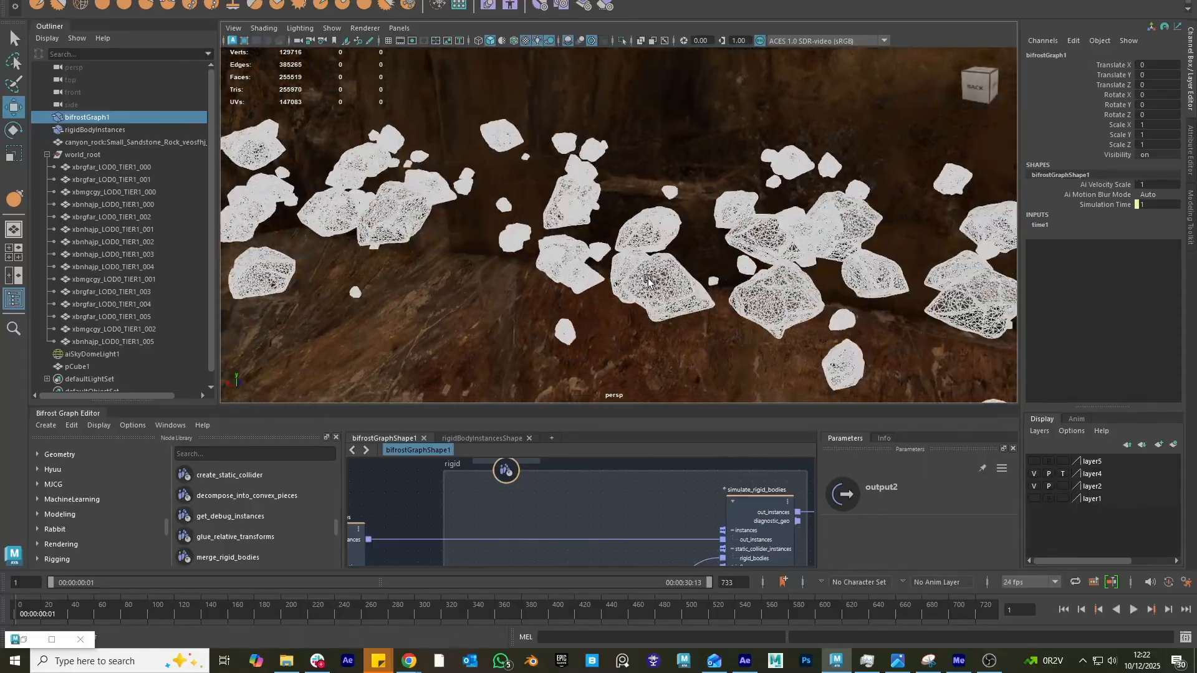
{"action": "right_click_drag", "start_coordinate": [704, 280], "coordinate": [644, 227], "text": "alt"}
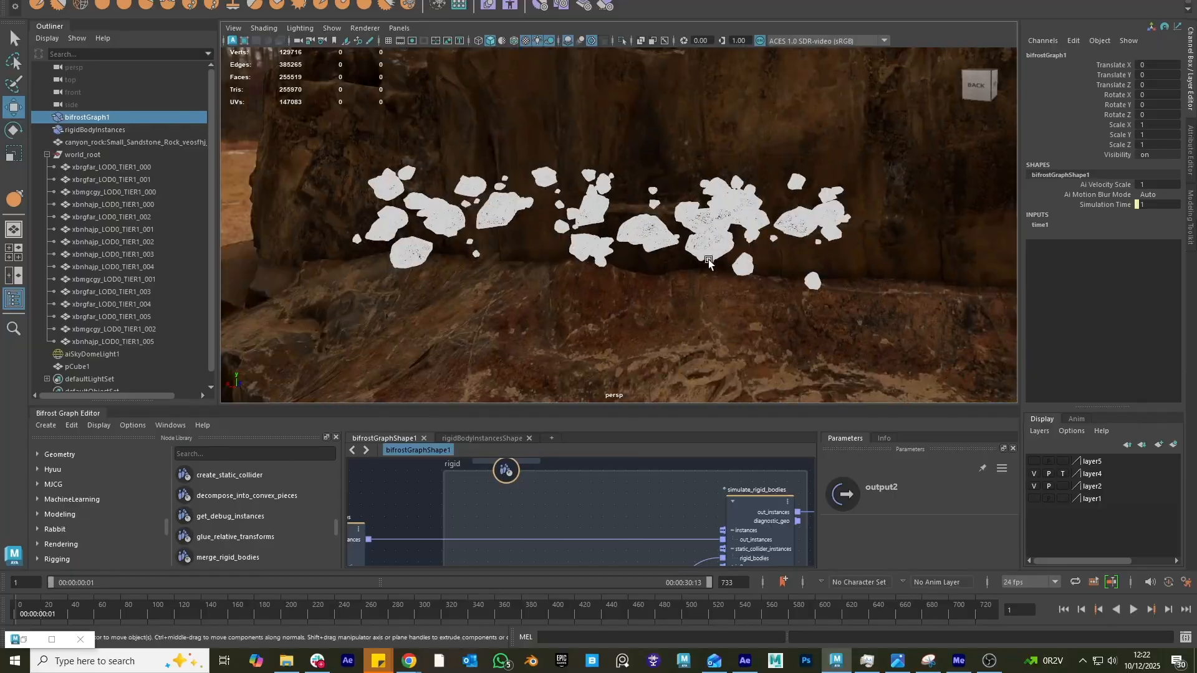
{"action": "left_click", "coordinate": [644, 227]}
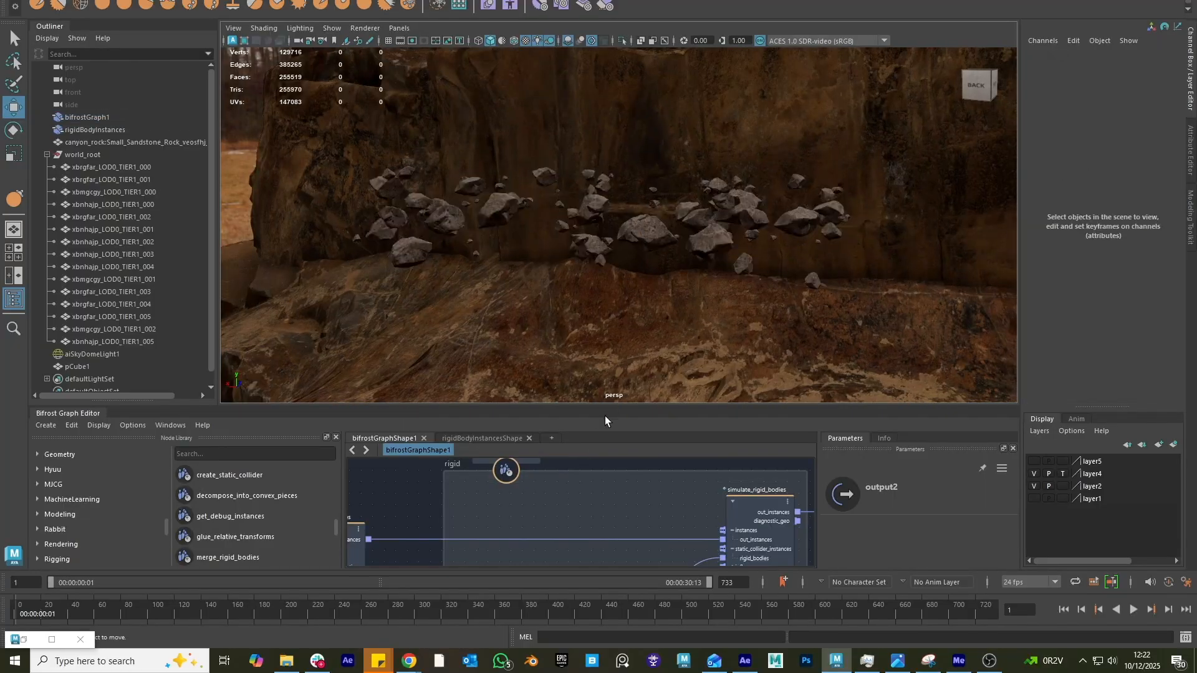
- Shift the set_rigid_properties node slightly in the empty area above the rigid backdrop
{"action": "middle_click_drag", "start_coordinate": [574, 496], "coordinate": [578, 565], "text": "alt"}
{"action": "left_click_drag", "start_coordinate": [503, 511], "coordinate": [520, 484]}
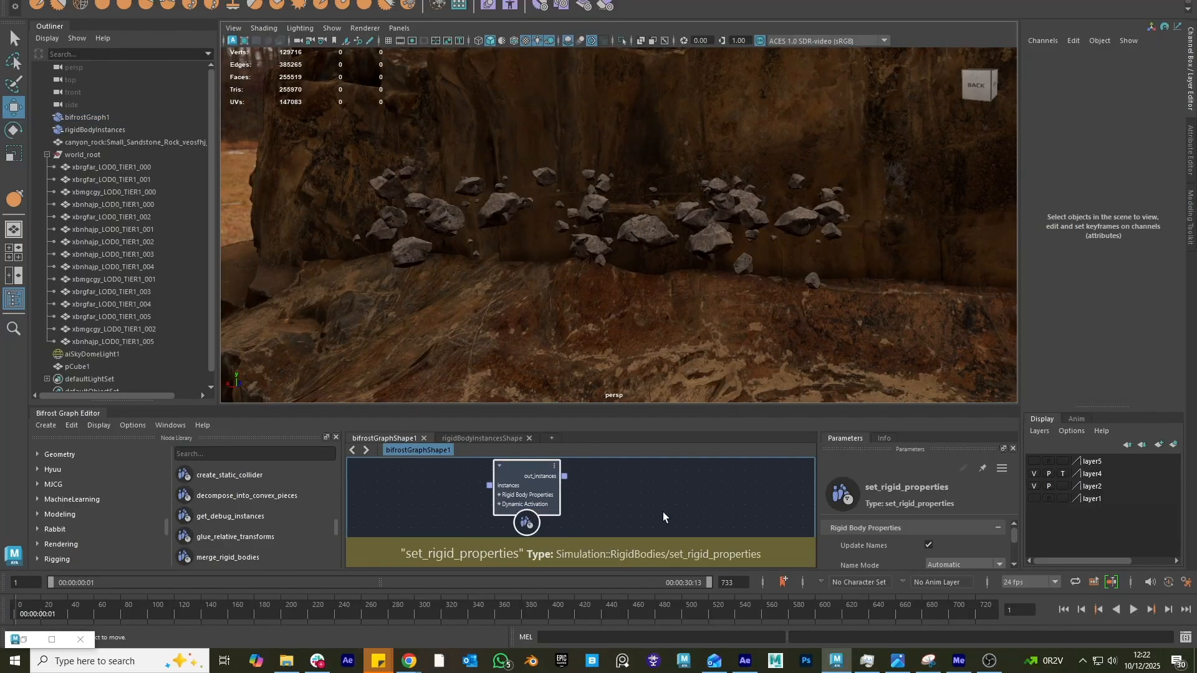
{"action": "middle_click_drag", "start_coordinate": [663, 516], "coordinate": [742, 483], "text": "alt"}
- Remove the animation from all transform and visibility channels of the persp camera
{"action": "left_click", "coordinate": [74, 68]}
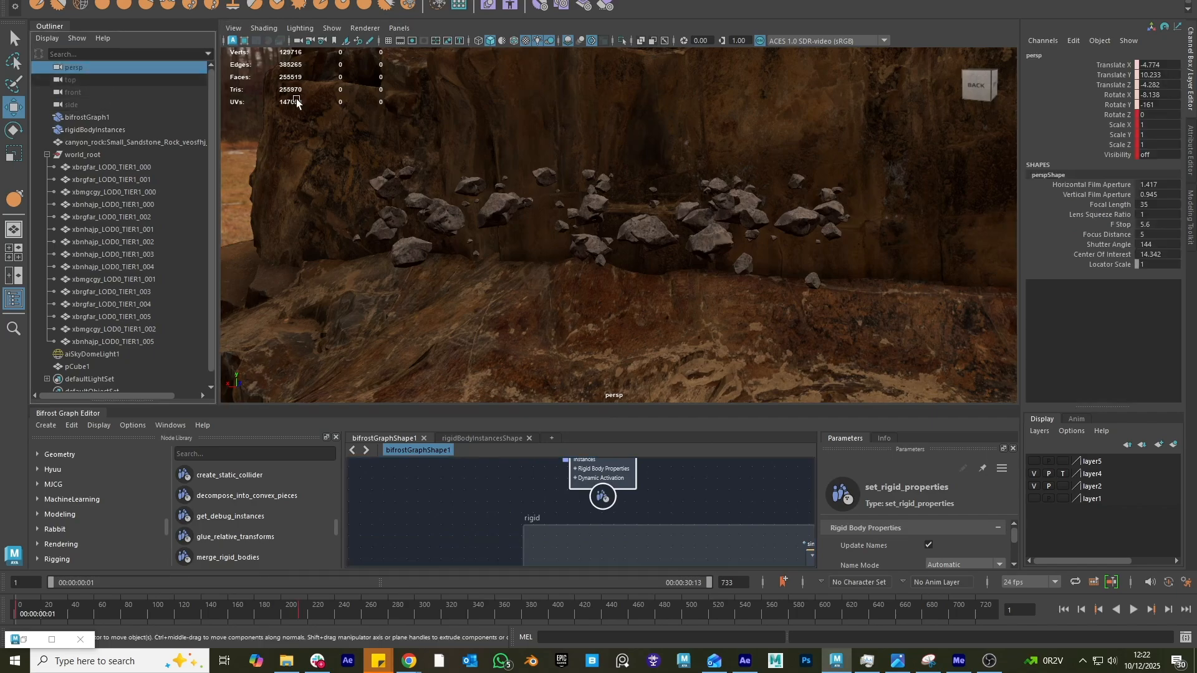
{"action": "left_click_drag", "start_coordinate": [1123, 156], "coordinate": [1118, 66]}
{"action": "right_click", "coordinate": [1119, 66]}
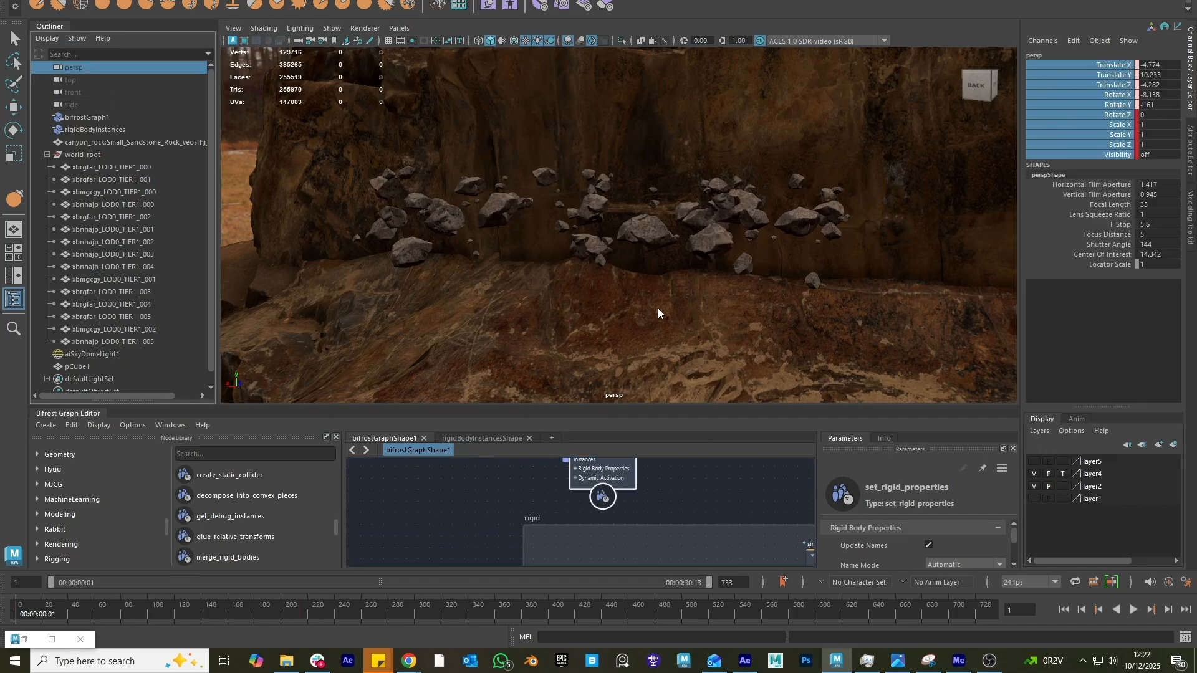
- Look along the ledge from low down, play the simulation for a few frames and stop at frame 6
{"action": "left_click_drag", "start_coordinate": [698, 264], "coordinate": [665, 292], "text": "alt"}
{"action": "middle_click_drag", "start_coordinate": [629, 392], "coordinate": [654, 300], "text": "alt"}
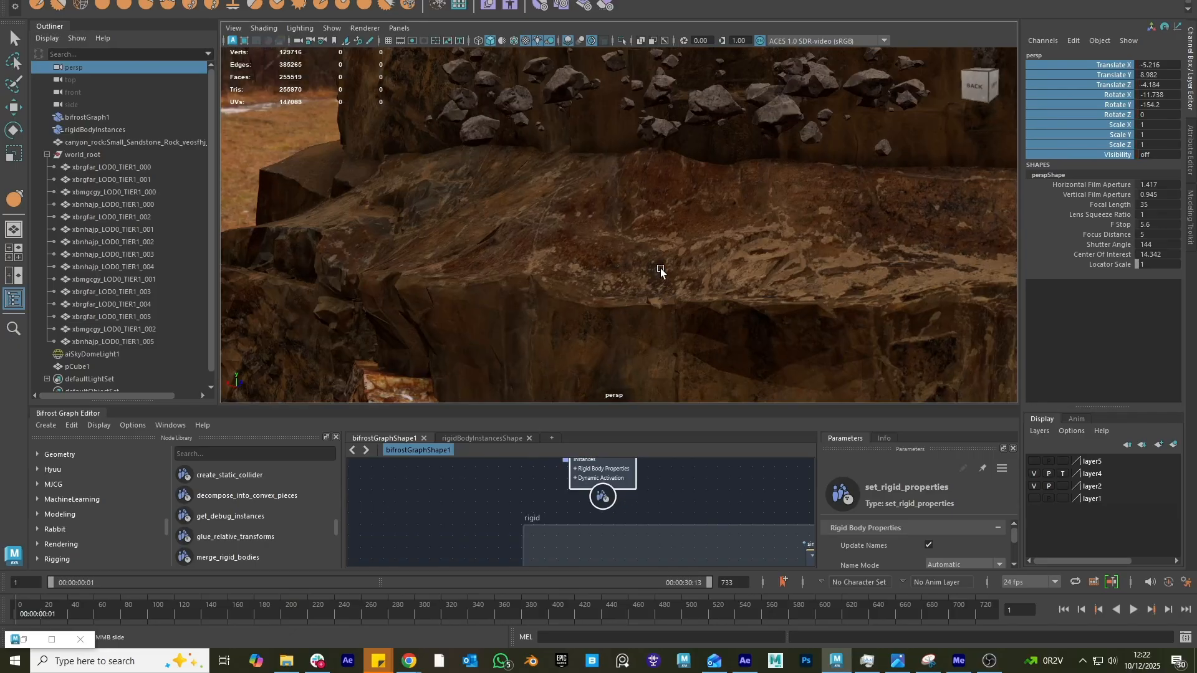
{"action": "left_click_drag", "start_coordinate": [678, 297], "coordinate": [582, 304], "text": "alt"}
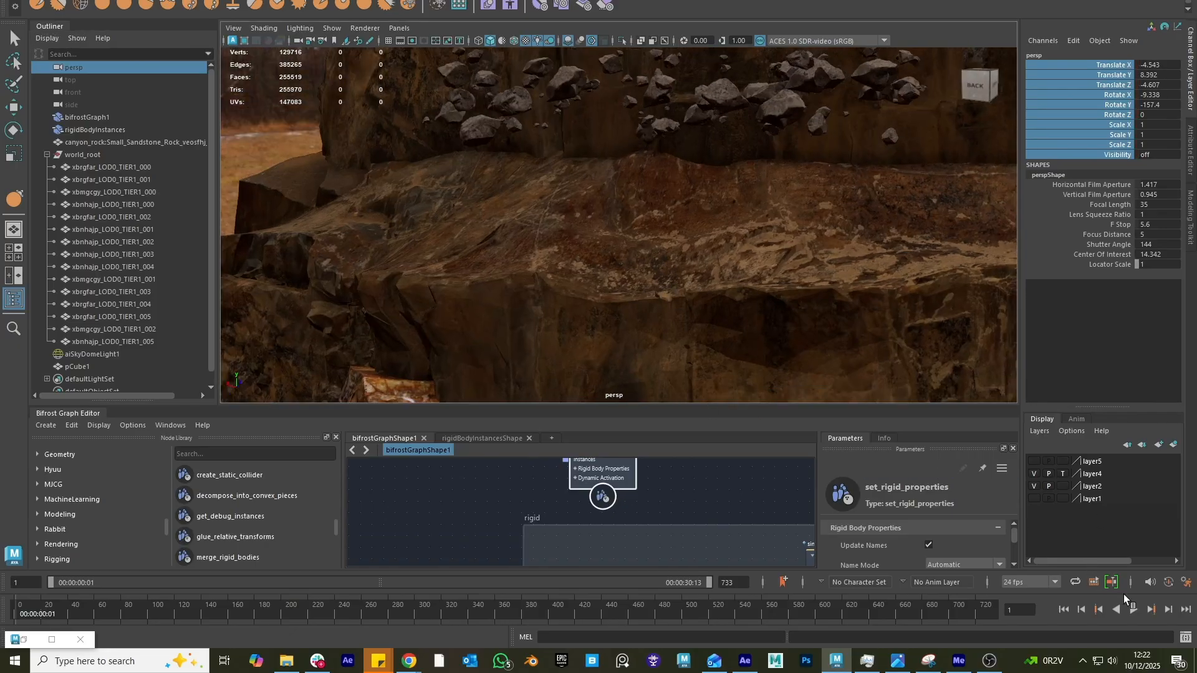
{"action": "right_click_drag", "start_coordinate": [566, 268], "coordinate": [642, 285], "text": "alt"}
{"action": "middle_click_drag", "start_coordinate": [641, 286], "coordinate": [600, 338], "text": "alt"}
{"action": "left_click_drag", "start_coordinate": [600, 338], "coordinate": [564, 316], "text": "alt"}
{"action": "right_click_drag", "start_coordinate": [567, 318], "coordinate": [639, 314], "text": "alt"}
{"action": "middle_click_drag", "start_coordinate": [639, 315], "coordinate": [640, 293], "text": "alt"}
{"action": "left_click", "coordinate": [1134, 609]}
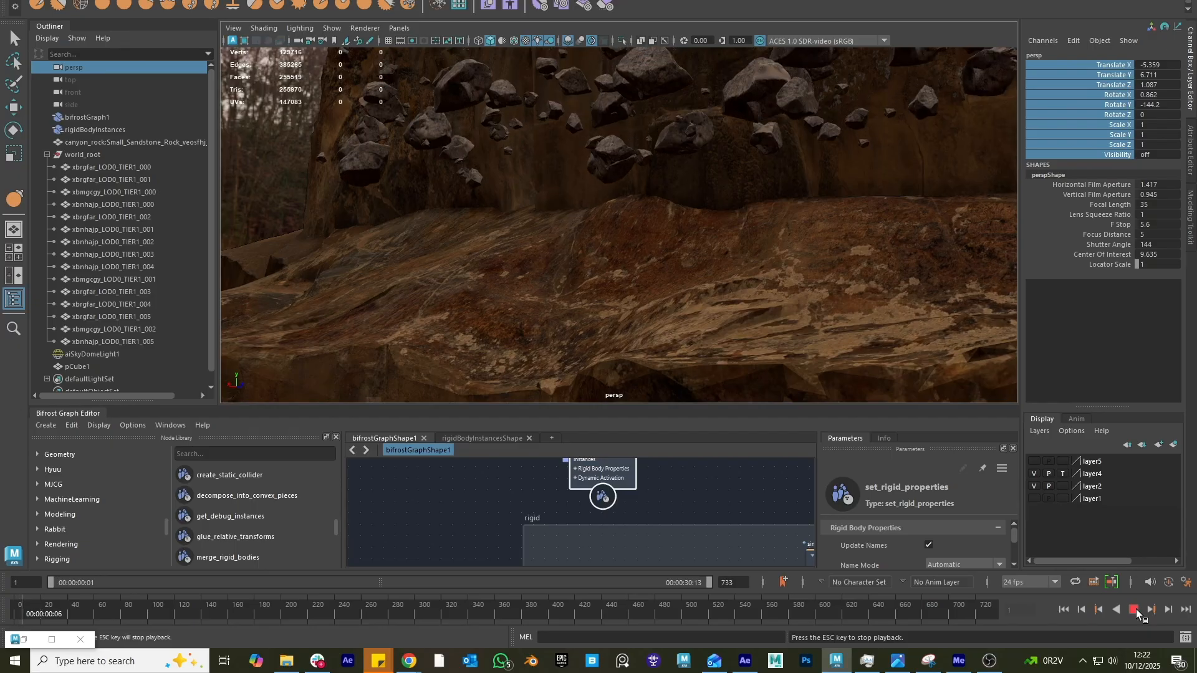
{"action": "left_click", "coordinate": [1134, 609]}
- Set the Amount of the Scatter_in_volume node to 20
{"action": "middle_click_drag", "start_coordinate": [444, 544], "coordinate": [851, 559], "text": "alt"}
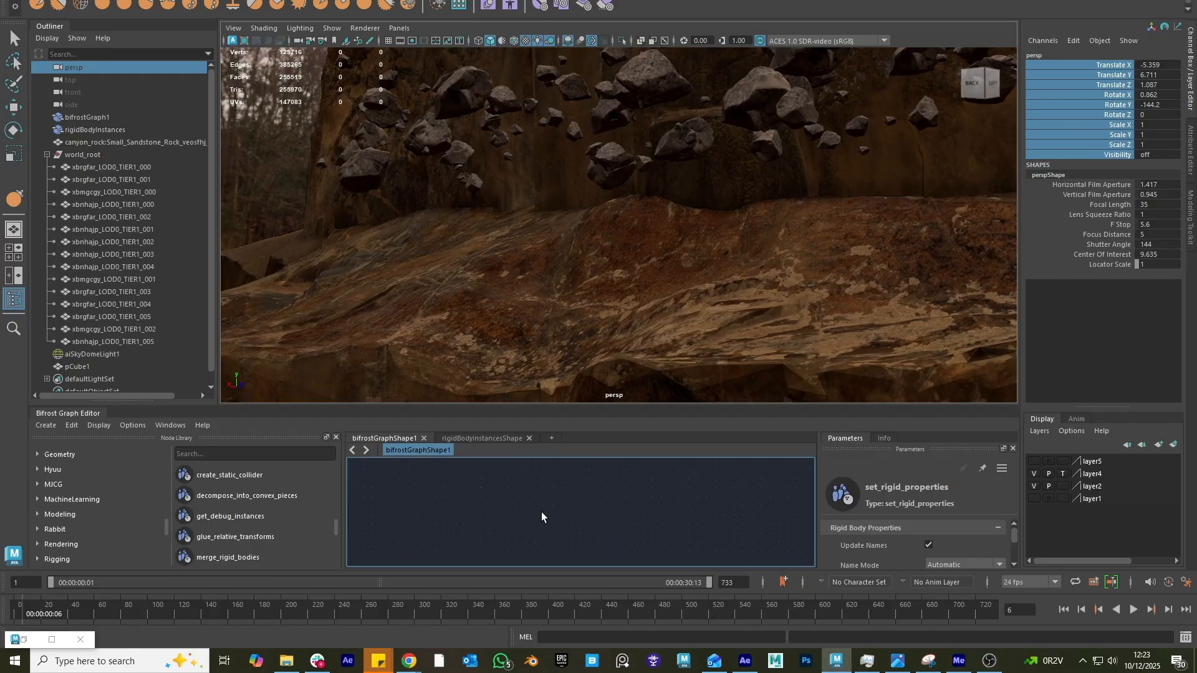
{"action": "scroll", "coordinate": [542, 517], "scroll_direction": "down", "scroll_amount": 4}
{"action": "middle_click_drag", "start_coordinate": [475, 538], "coordinate": [622, 399], "text": "alt"}
{"action": "middle_click_drag", "start_coordinate": [441, 479], "coordinate": [436, 566], "text": "alt"}
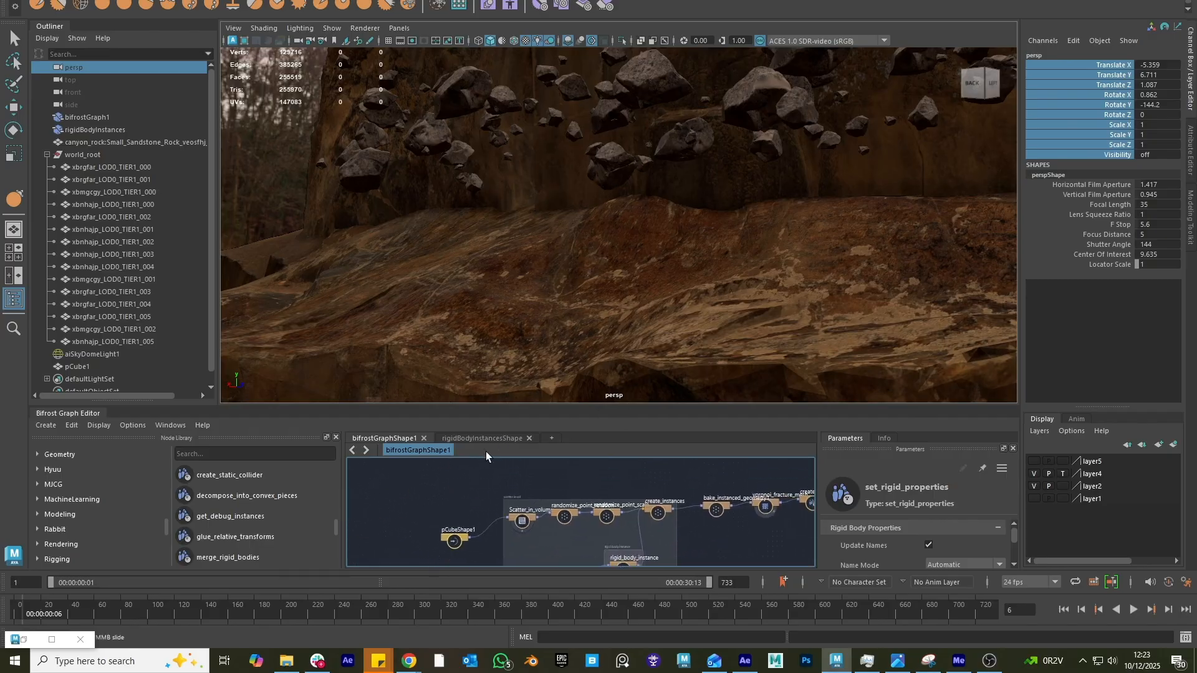
{"action": "scroll", "coordinate": [573, 508], "scroll_direction": "up", "scroll_amount": 3}
{"action": "left_click", "coordinate": [489, 523]}
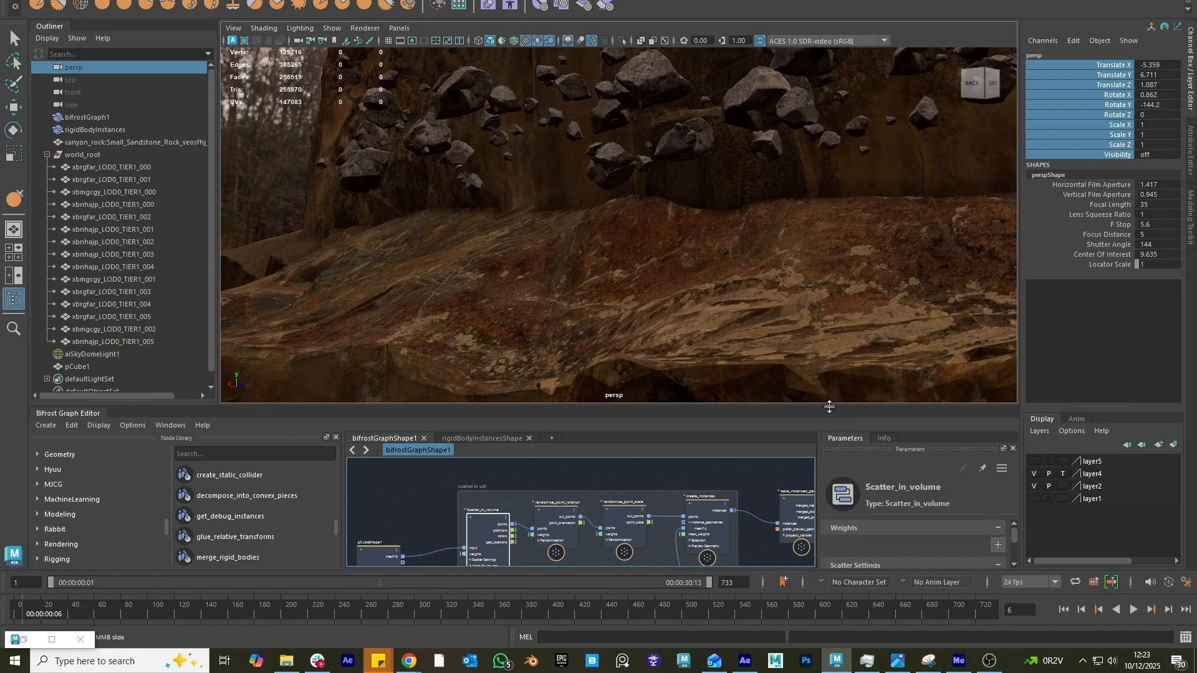
{"action": "left_click_drag", "start_coordinate": [828, 407], "coordinate": [828, 322]}
{"action": "left_click", "coordinate": [937, 537]}
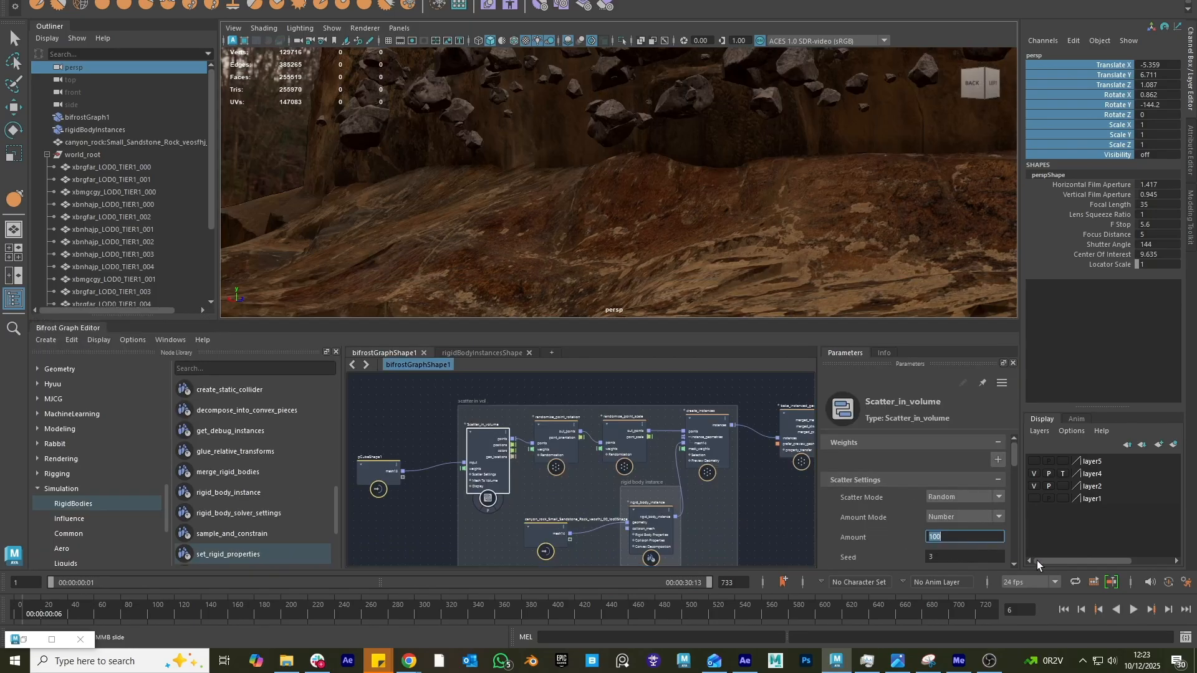
{"action": "type", "text": "20"}
{"action": "key", "text": "Return"}
{"action": "left_click_drag", "start_coordinate": [629, 380], "coordinate": [630, 406]}
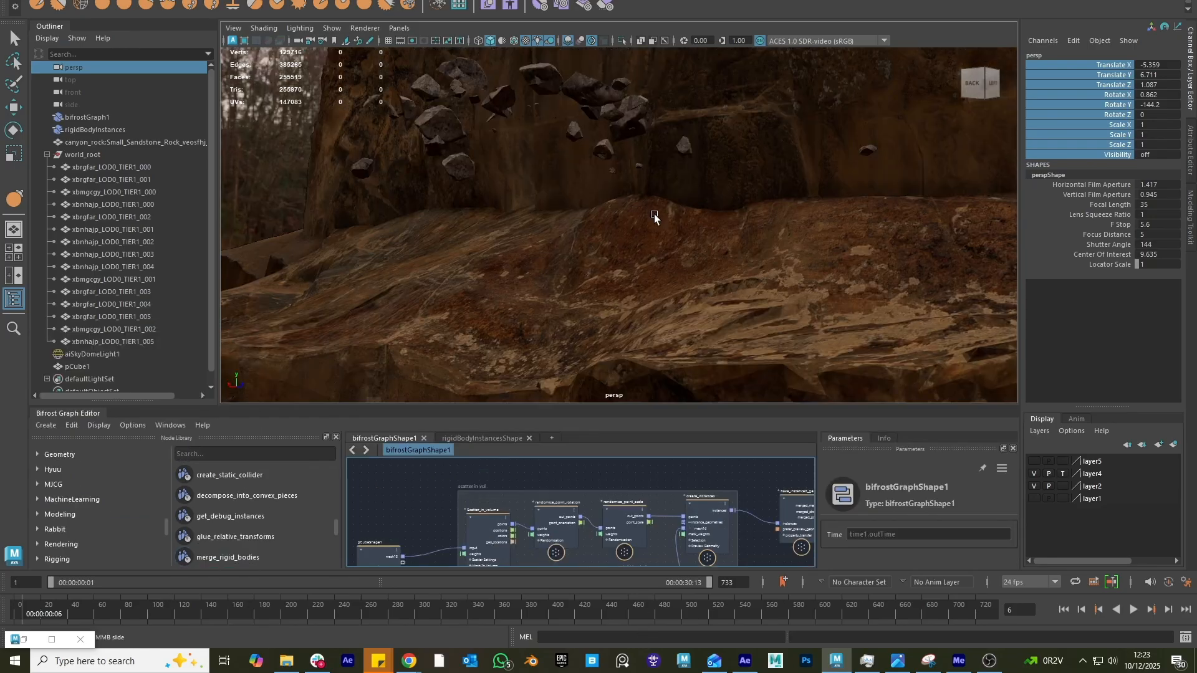
- View the reduced set of rocks from below and play the simulation up to frame 12 to watch the pieces fall
{"action": "middle_click_drag", "start_coordinate": [649, 244], "coordinate": [716, 303], "text": "alt"}
{"action": "right_click_drag", "start_coordinate": [717, 303], "coordinate": [817, 329], "text": "alt"}
{"action": "left_click_drag", "start_coordinate": [811, 321], "coordinate": [796, 315], "text": "alt"}
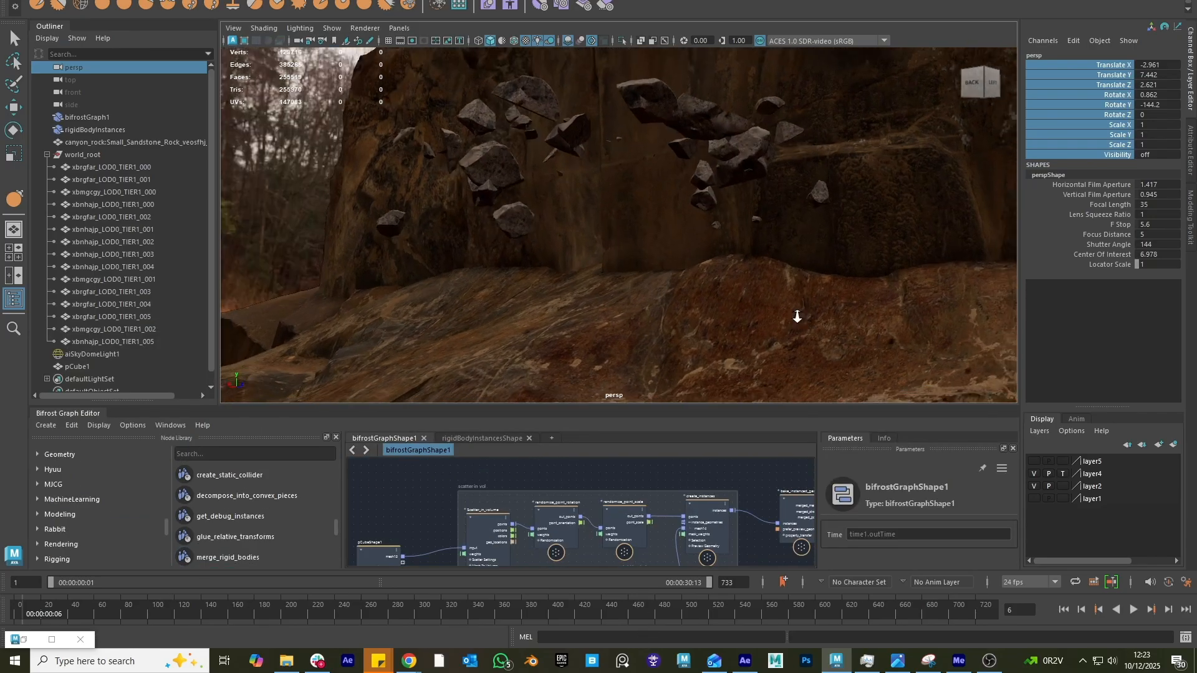
{"action": "right_click_drag", "start_coordinate": [796, 316], "coordinate": [758, 324], "text": "alt"}
{"action": "left_click_drag", "start_coordinate": [758, 323], "coordinate": [813, 319], "text": "alt"}
{"action": "middle_click_drag", "start_coordinate": [814, 319], "coordinate": [783, 282], "text": "alt"}
{"action": "right_click_drag", "start_coordinate": [783, 281], "coordinate": [753, 298], "text": "alt"}
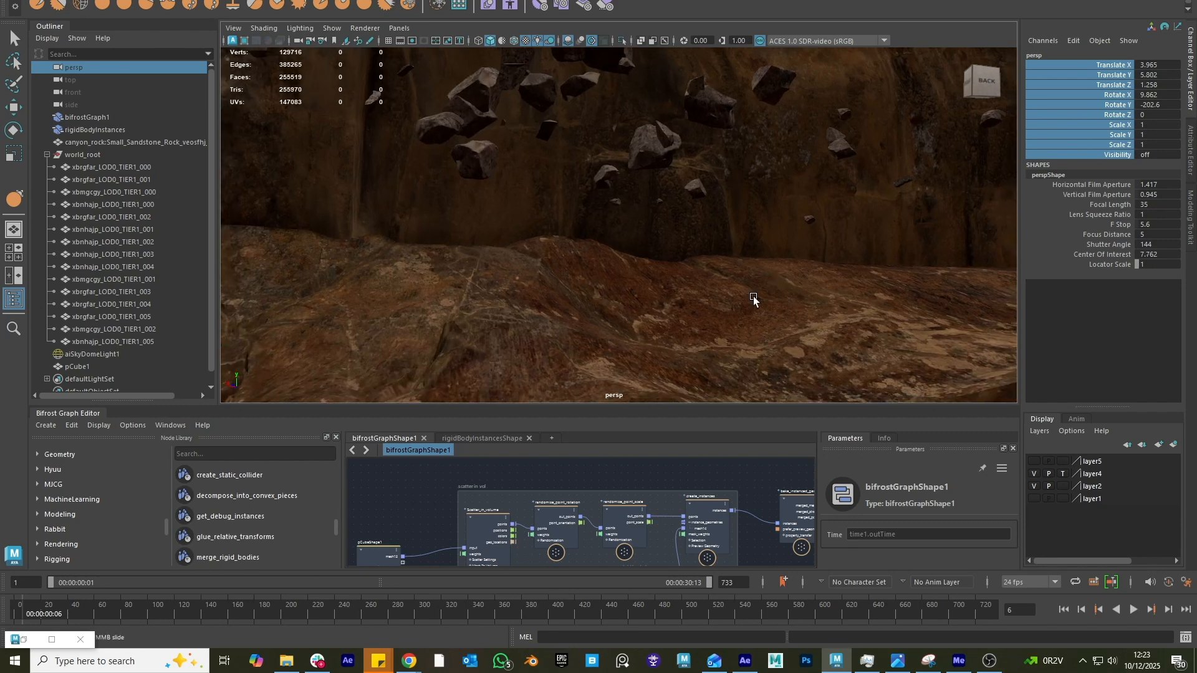
{"action": "left_click_drag", "start_coordinate": [752, 298], "coordinate": [764, 291], "text": "alt"}
{"action": "left_click", "coordinate": [1132, 609]}
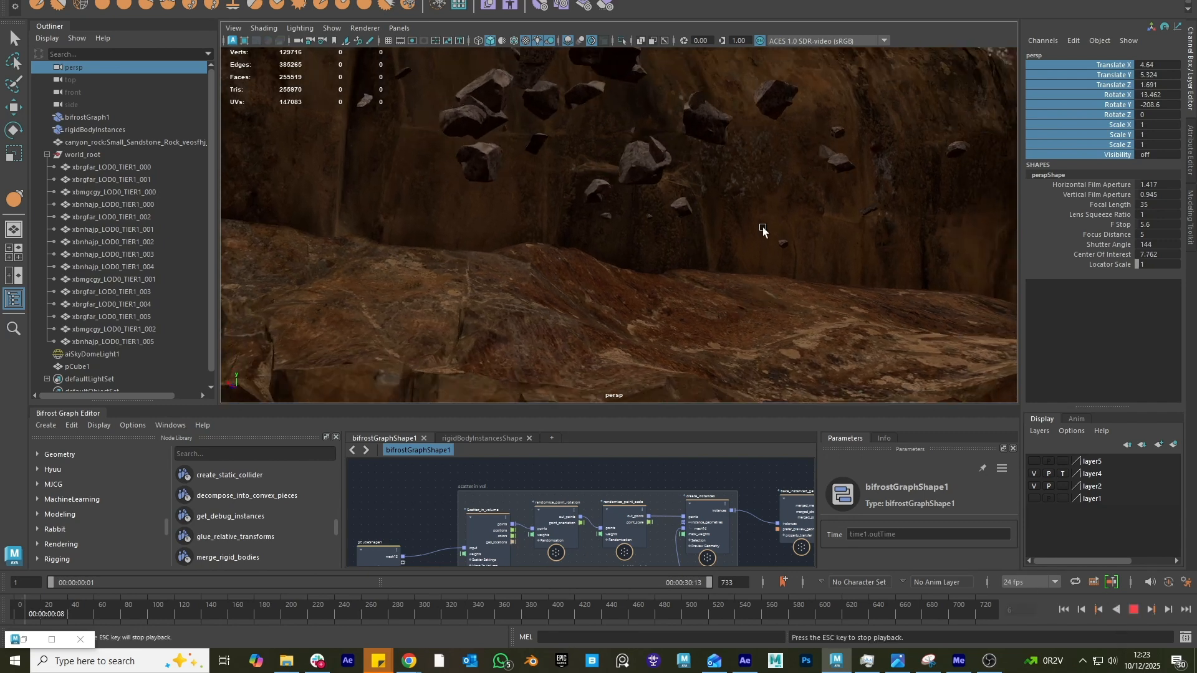
{"action": "left_click", "coordinate": [1133, 608]}
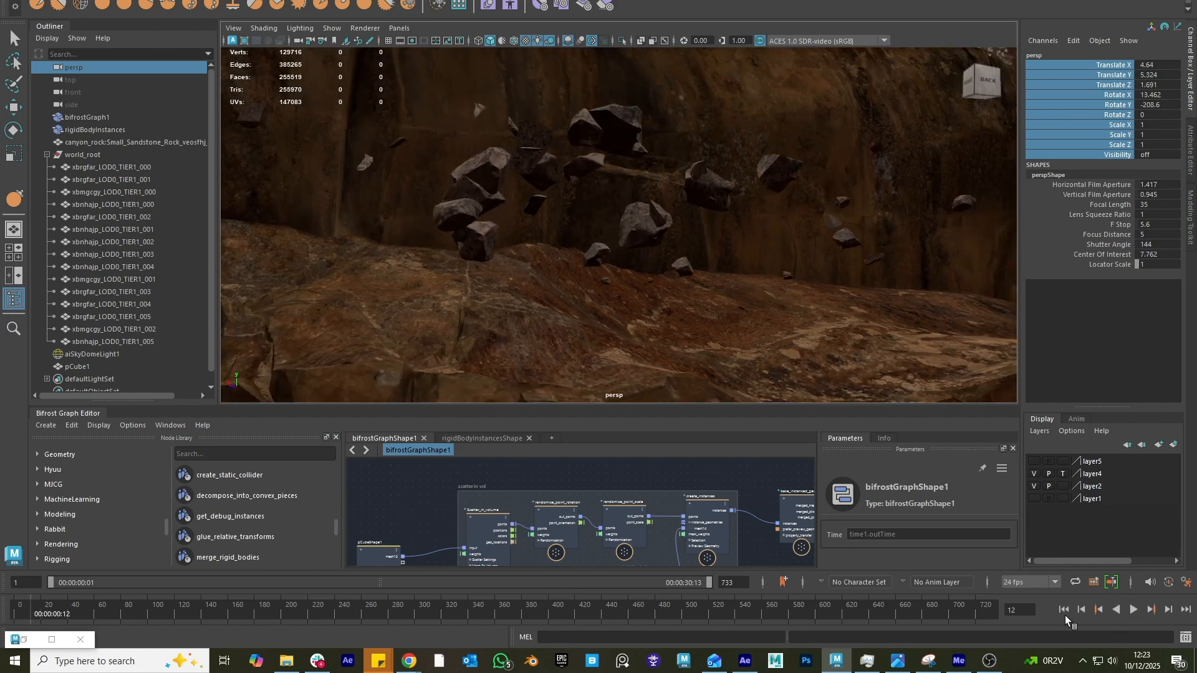
- Play the simulation on to frame 20 and inspect up close how the rock pieces separate above the ledge
{"action": "left_click", "coordinate": [1135, 610]}
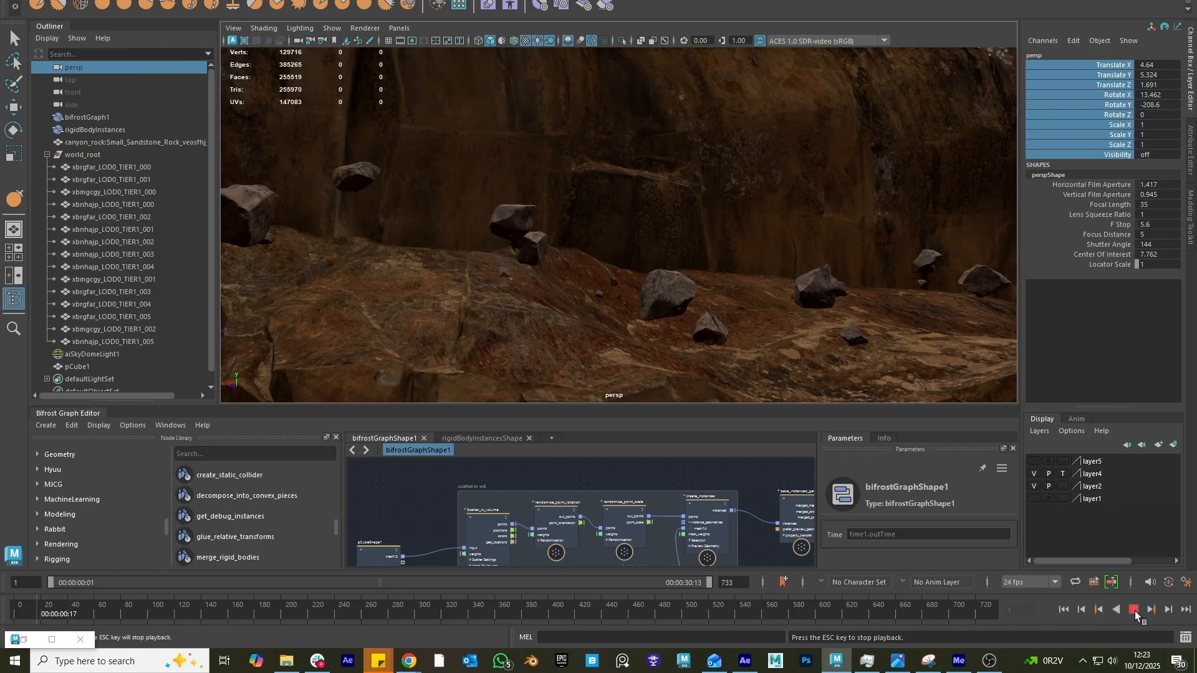
{"action": "key", "text": "Escape"}
{"action": "left_click_drag", "start_coordinate": [698, 324], "coordinate": [779, 355], "text": "alt"}
{"action": "right_click_drag", "start_coordinate": [780, 355], "coordinate": [871, 334], "text": "alt"}
{"action": "middle_click_drag", "start_coordinate": [871, 334], "coordinate": [876, 235], "text": "alt"}
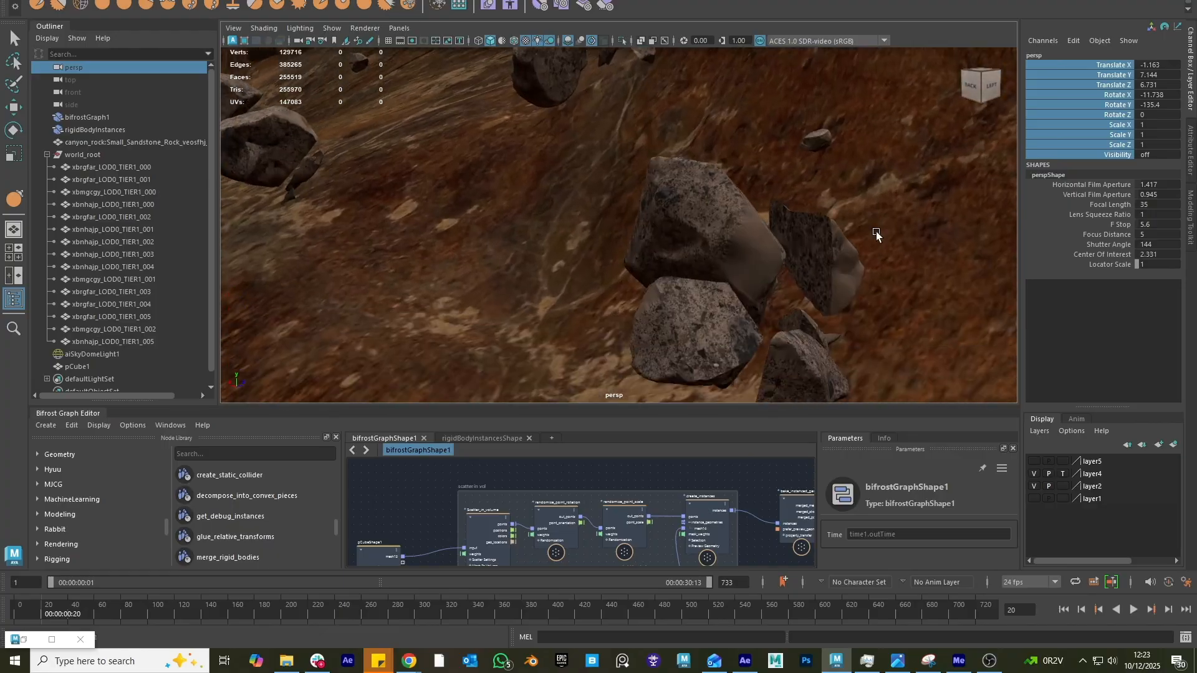
{"action": "left_click_drag", "start_coordinate": [876, 235], "coordinate": [852, 289], "text": "alt"}
{"action": "right_click_drag", "start_coordinate": [851, 289], "coordinate": [658, 292], "text": "alt"}
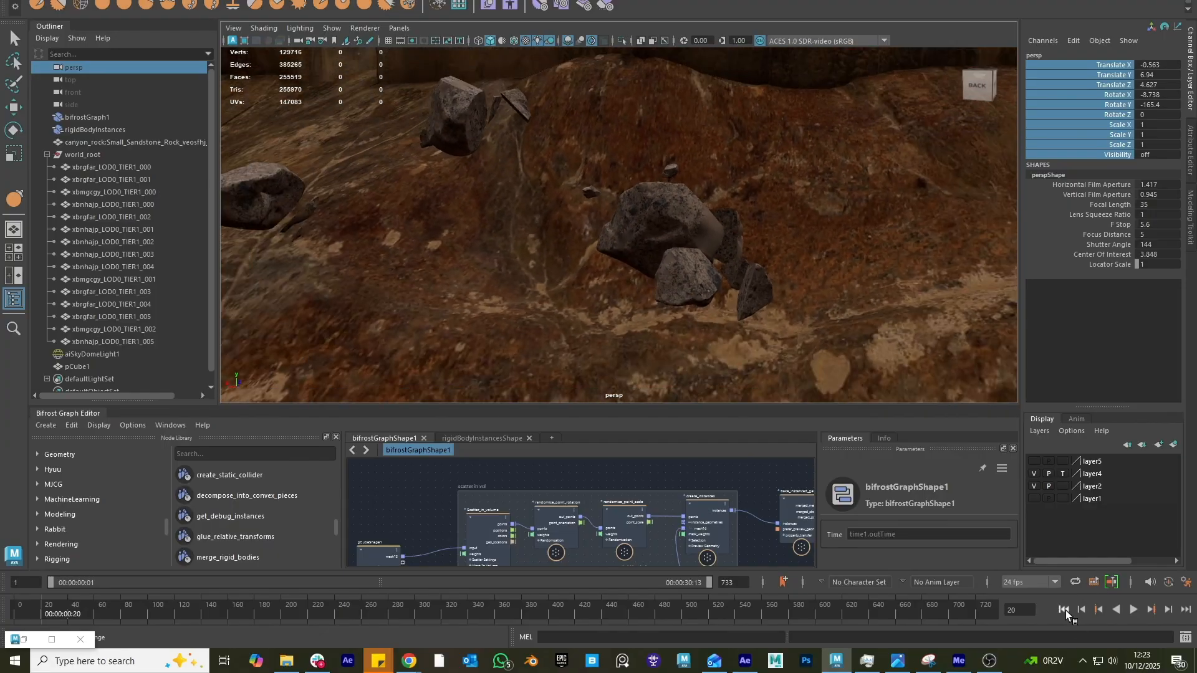
- Play the simulation to frame 25 and examine the broken rocks on the ledge from nearby and from across the canyon
{"action": "left_click", "coordinate": [1131, 609]}
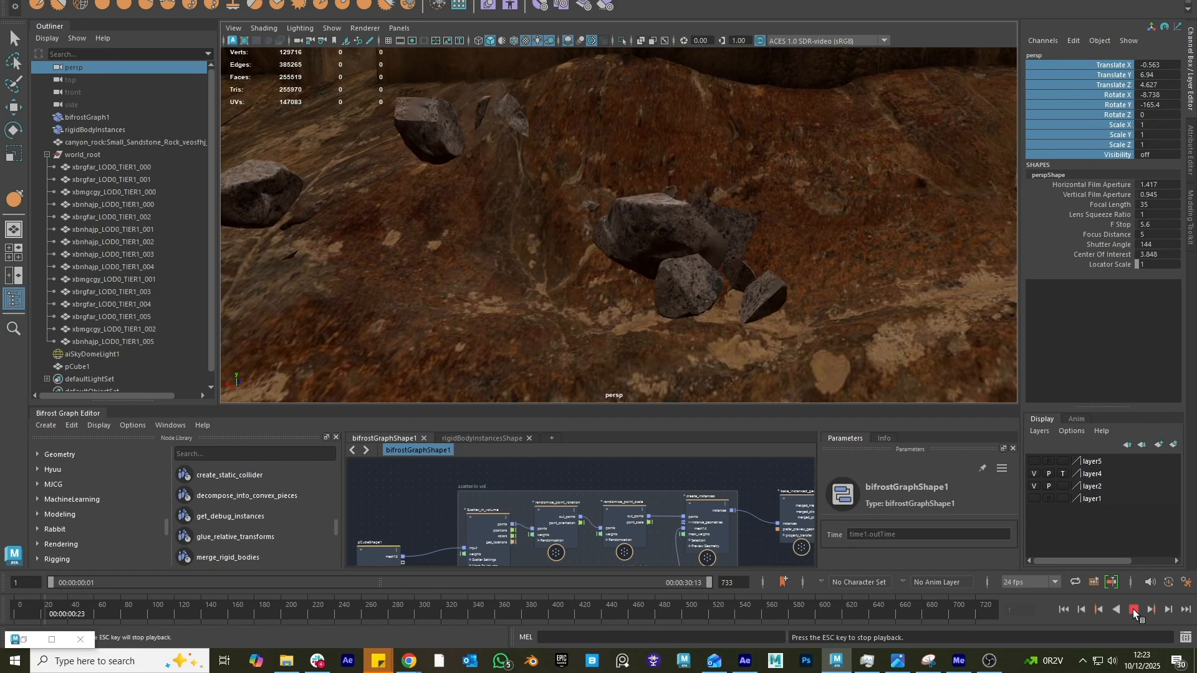
{"action": "key", "text": "Escape"}
{"action": "left_click_drag", "start_coordinate": [764, 235], "coordinate": [628, 251], "text": "alt"}
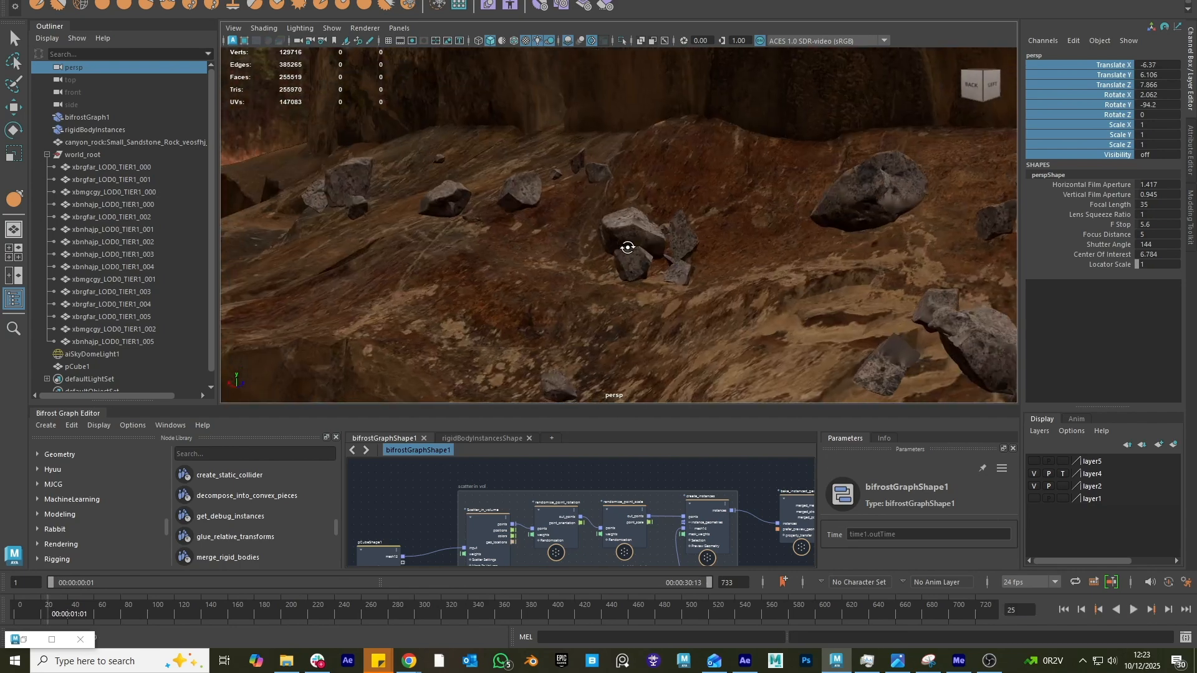
{"action": "right_click_drag", "start_coordinate": [628, 251], "coordinate": [232, 242], "text": "alt"}
{"action": "left_click_drag", "start_coordinate": [676, 255], "coordinate": [622, 256], "text": "alt"}
{"action": "left_click_drag", "start_coordinate": [695, 207], "coordinate": [640, 210], "text": "alt"}
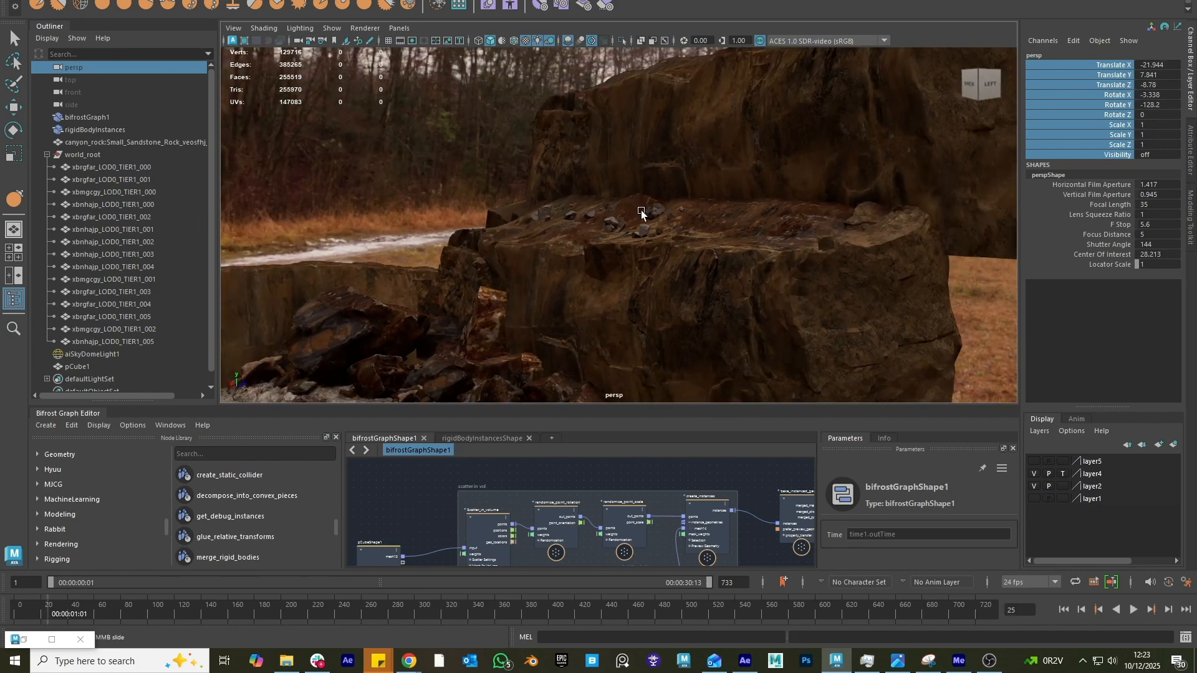
{"action": "middle_click_drag", "start_coordinate": [642, 265], "coordinate": [692, 231], "text": "alt"}
{"action": "right_click_drag", "start_coordinate": [693, 232], "coordinate": [739, 249], "text": "alt"}
{"action": "left_click_drag", "start_coordinate": [694, 315], "coordinate": [707, 298], "text": "alt"}
- Set the Amount of Scatter_in_volume back to 100 and enlarge the viewport again
{"action": "left_click_drag", "start_coordinate": [511, 409], "coordinate": [499, 262]}
{"action": "left_click", "coordinate": [481, 388]}
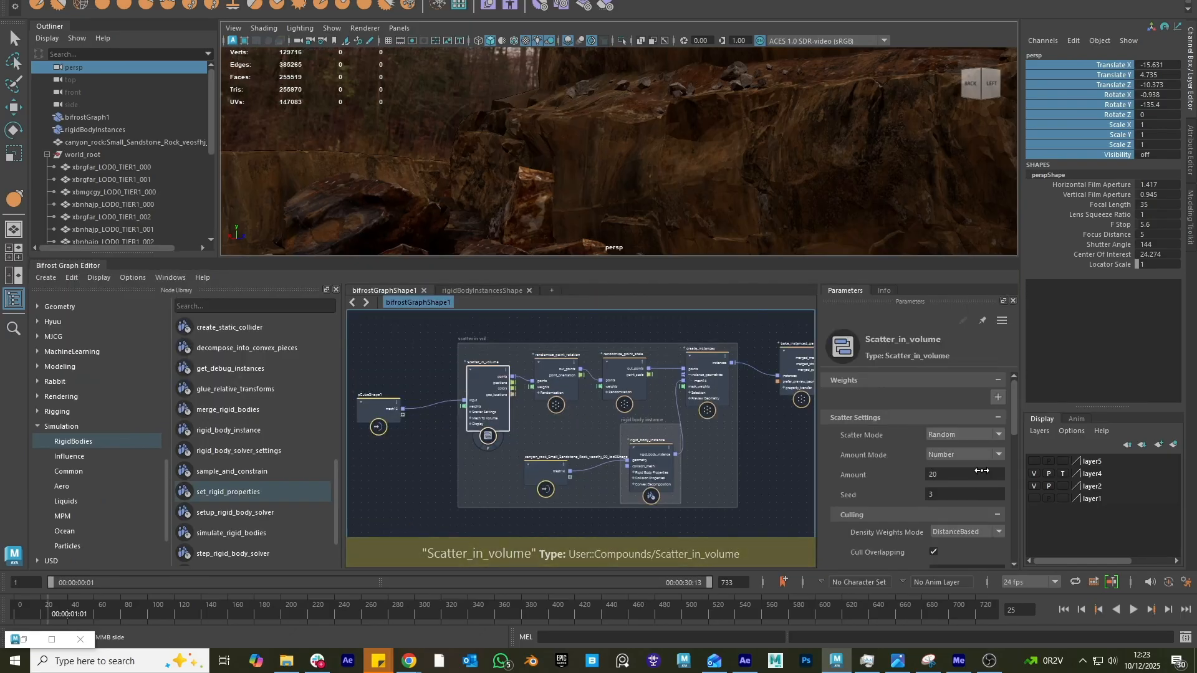
{"action": "double_click", "coordinate": [975, 468]}
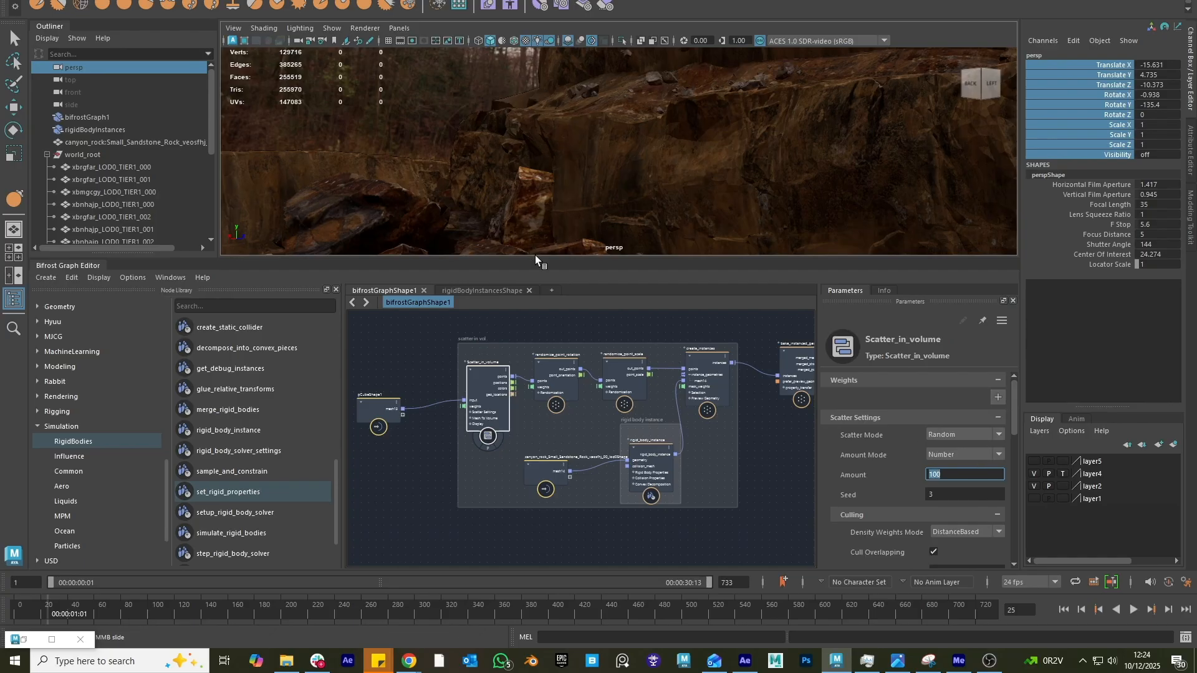
{"action": "left_click_drag", "start_coordinate": [535, 257], "coordinate": [536, 406]}
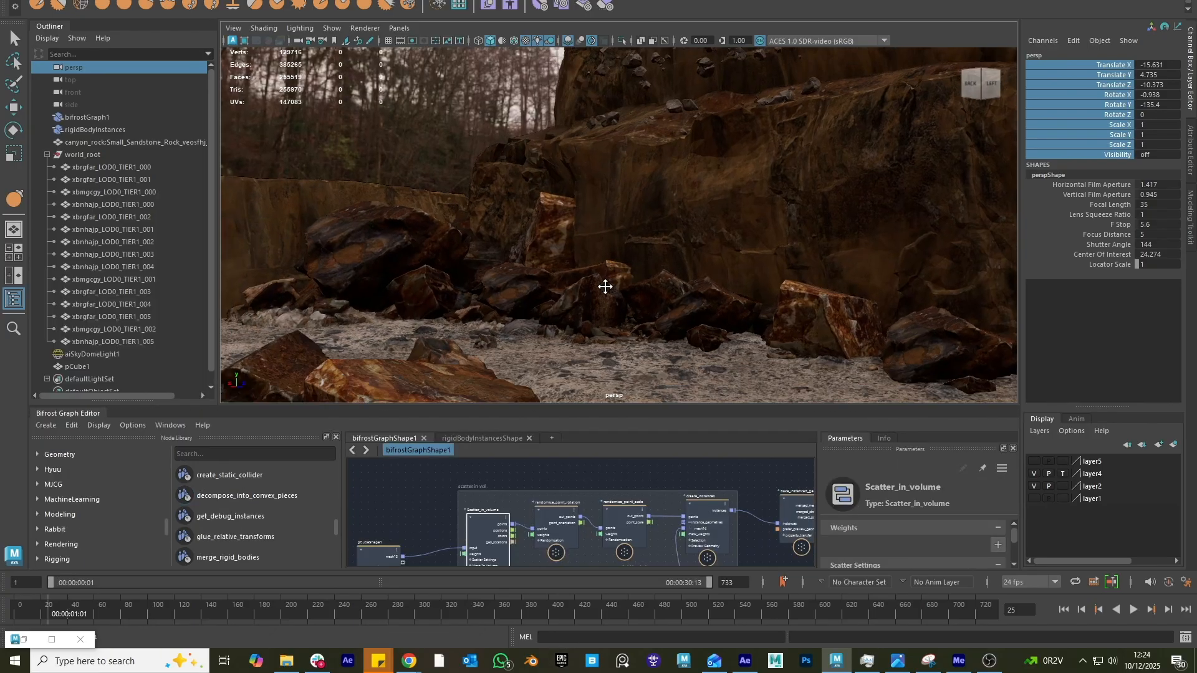
- Return to the first frame and play the simulation to frame 26 with the canyon ledge in view
{"action": "right_click_drag", "start_coordinate": [650, 311], "coordinate": [665, 309], "text": "alt"}
{"action": "left_click_drag", "start_coordinate": [665, 310], "coordinate": [693, 312], "text": "alt"}
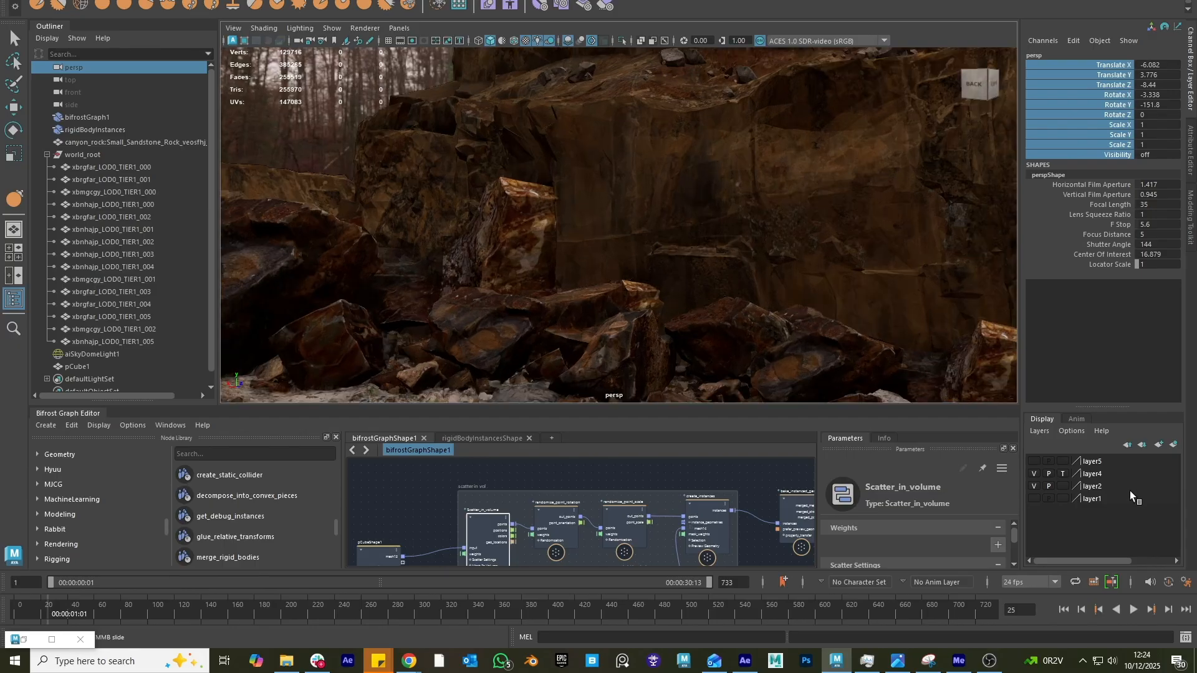
{"action": "left_click", "coordinate": [1062, 610]}
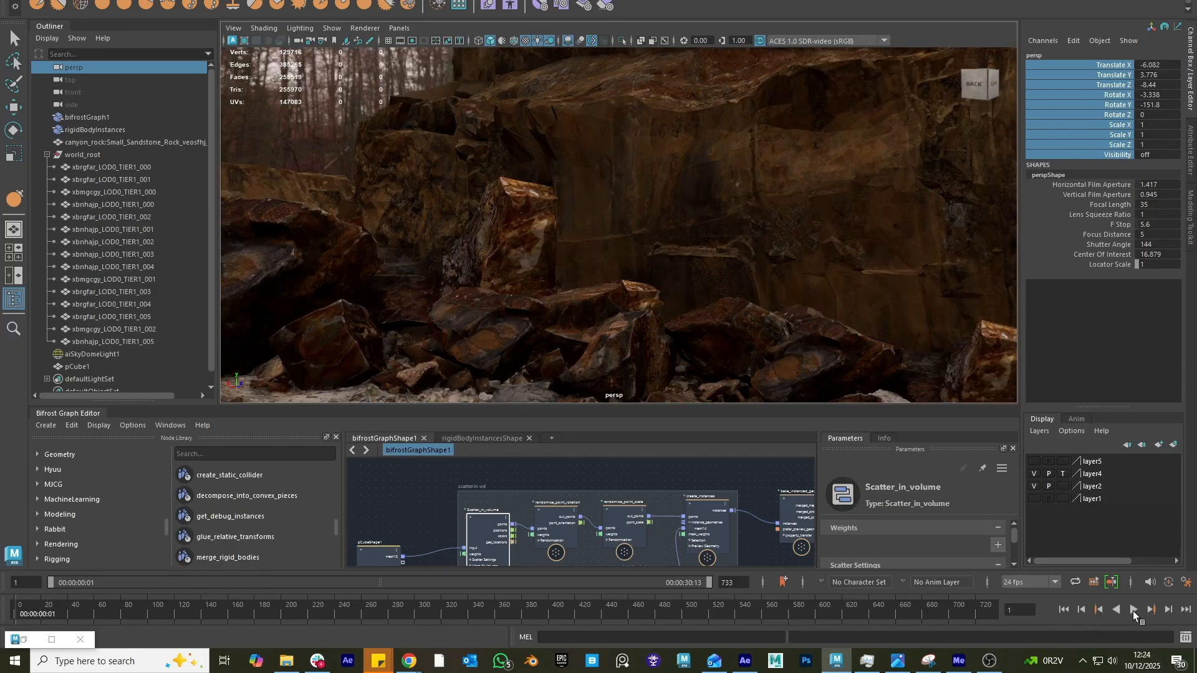
{"action": "middle_click_drag", "start_coordinate": [725, 253], "coordinate": [716, 322], "text": "alt"}
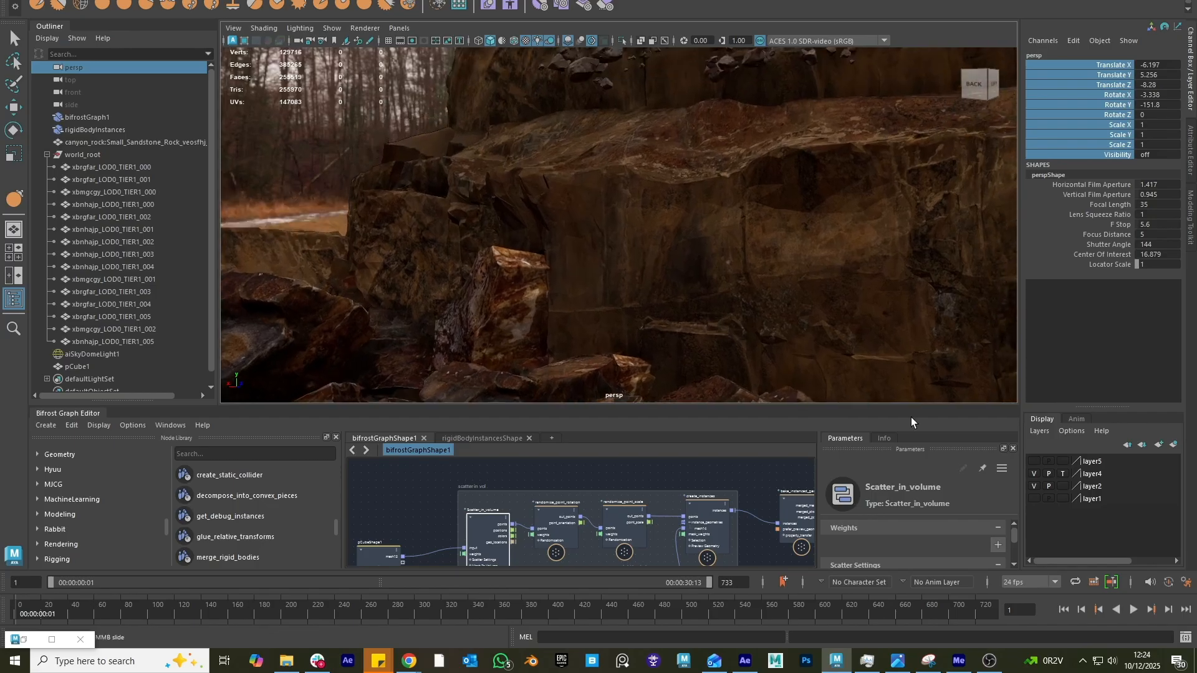
{"action": "left_click", "coordinate": [1131, 609]}
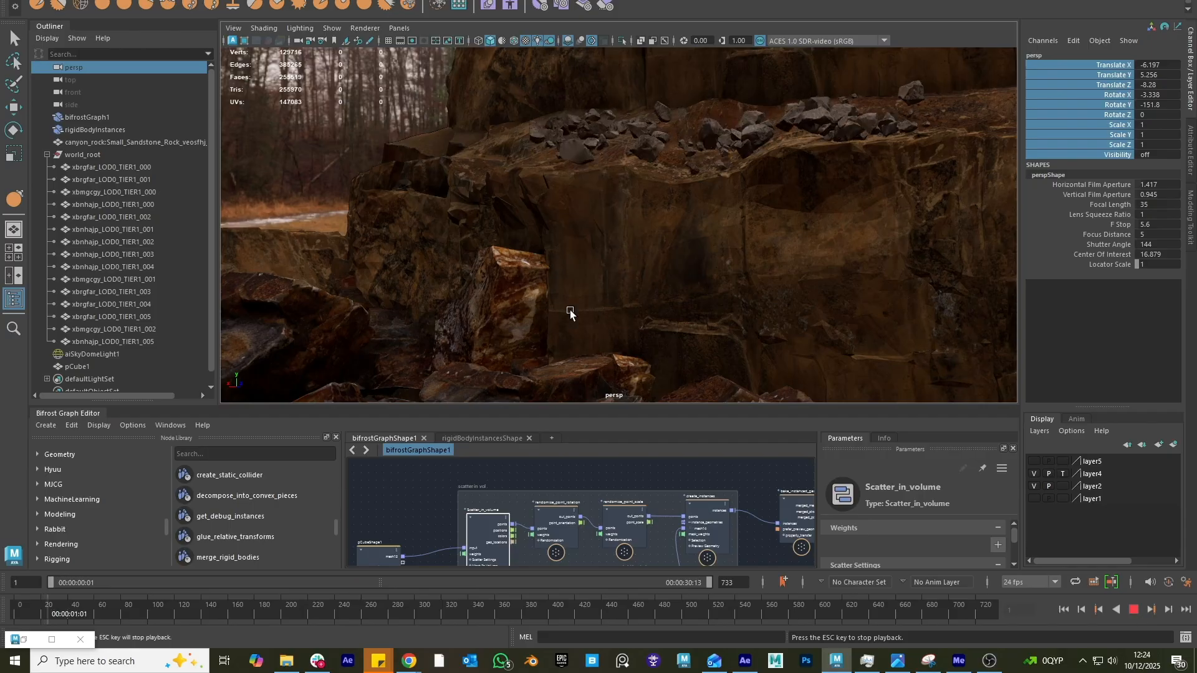
{"action": "key", "text": "Escape"}
- Examine the broken rocks lying on the ledge from nearby, and enlarge the Bifrost Graph Editor area again
{"action": "middle_click_drag", "start_coordinate": [760, 227], "coordinate": [731, 342], "text": "alt"}
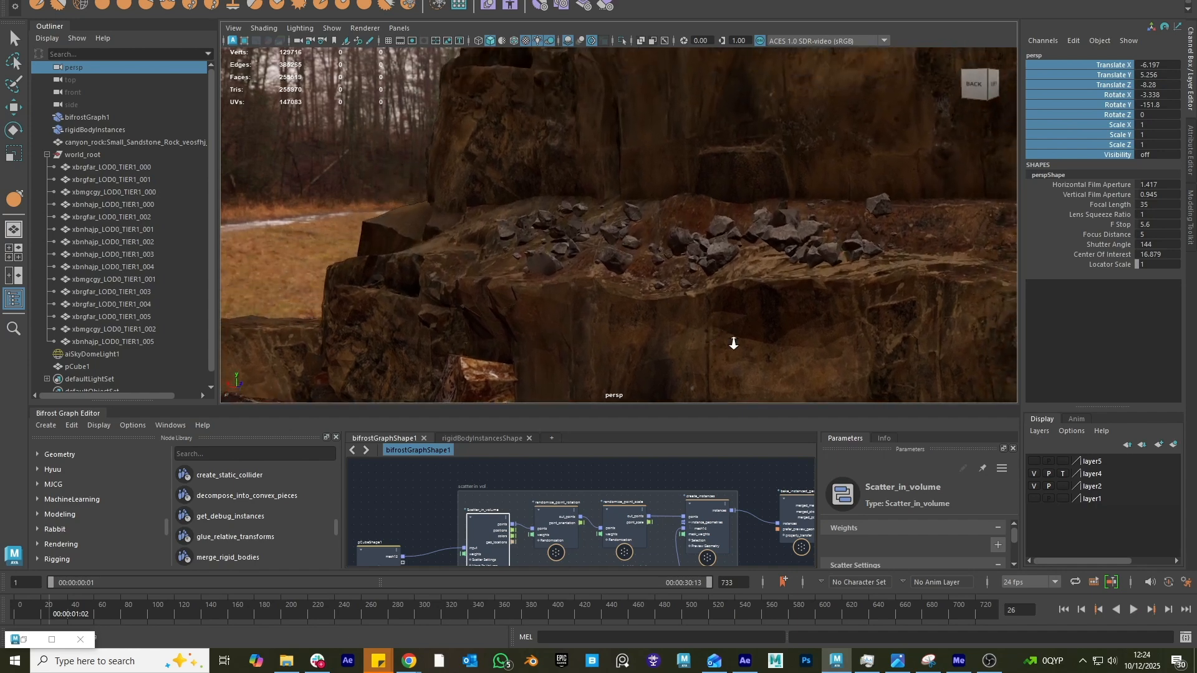
{"action": "right_click_drag", "start_coordinate": [731, 342], "coordinate": [871, 393], "text": "alt"}
{"action": "middle_click_drag", "start_coordinate": [870, 393], "coordinate": [817, 286], "text": "alt"}
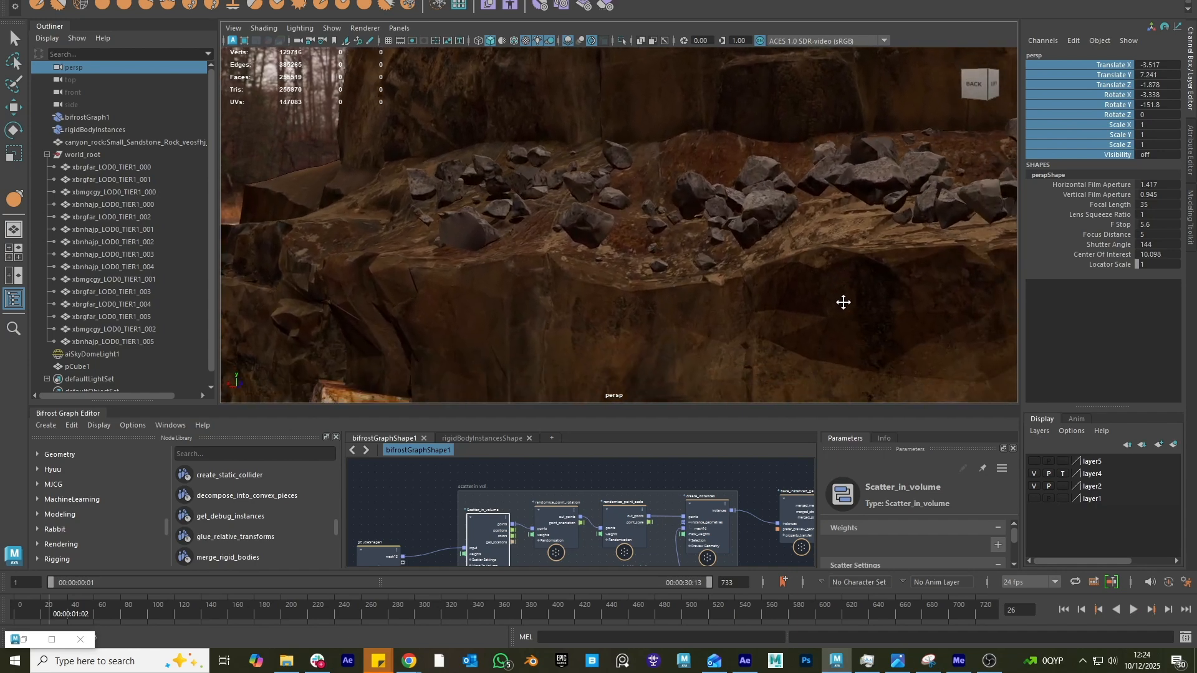
{"action": "right_click_drag", "start_coordinate": [818, 286], "coordinate": [730, 280], "text": "alt"}
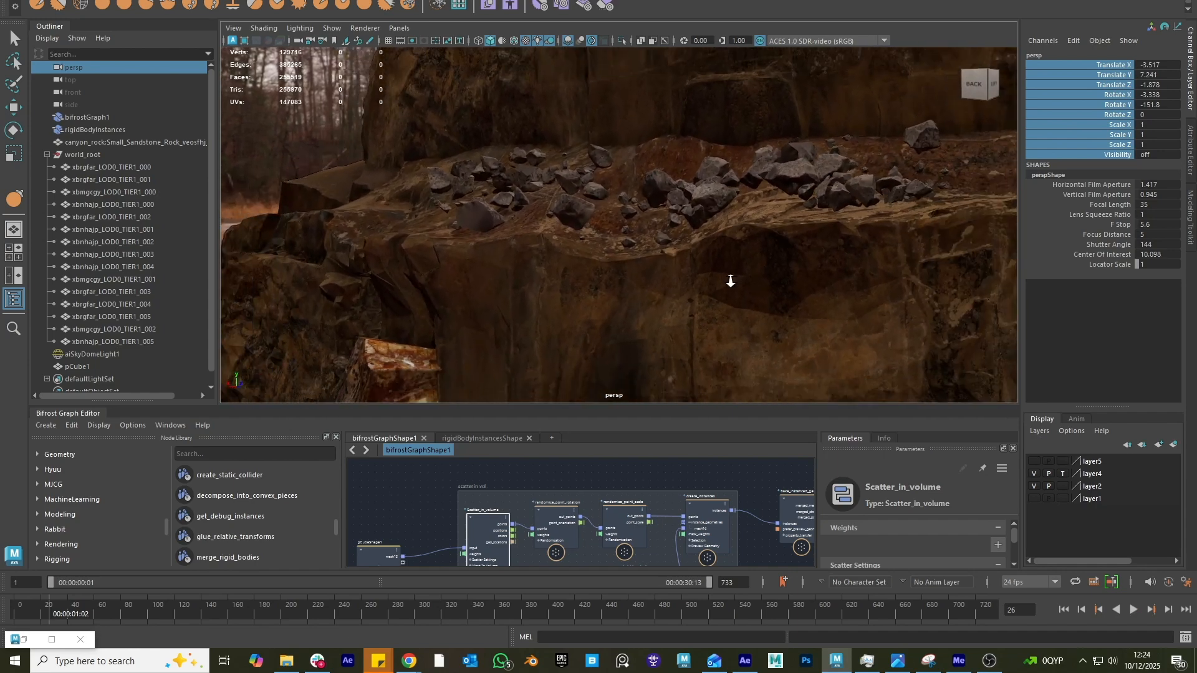
{"action": "middle_click_drag", "start_coordinate": [730, 280], "coordinate": [706, 267], "text": "alt"}
{"action": "mouse_move", "coordinate": [705, 267]}
{"action": "left_mouse_down", "text": "alt"}
{"action": "mouse_move", "coordinate": [719, 268]}
{"action": "mouse_move", "coordinate": [694, 287]}
{"action": "left_mouse_up", "text": "alt"}
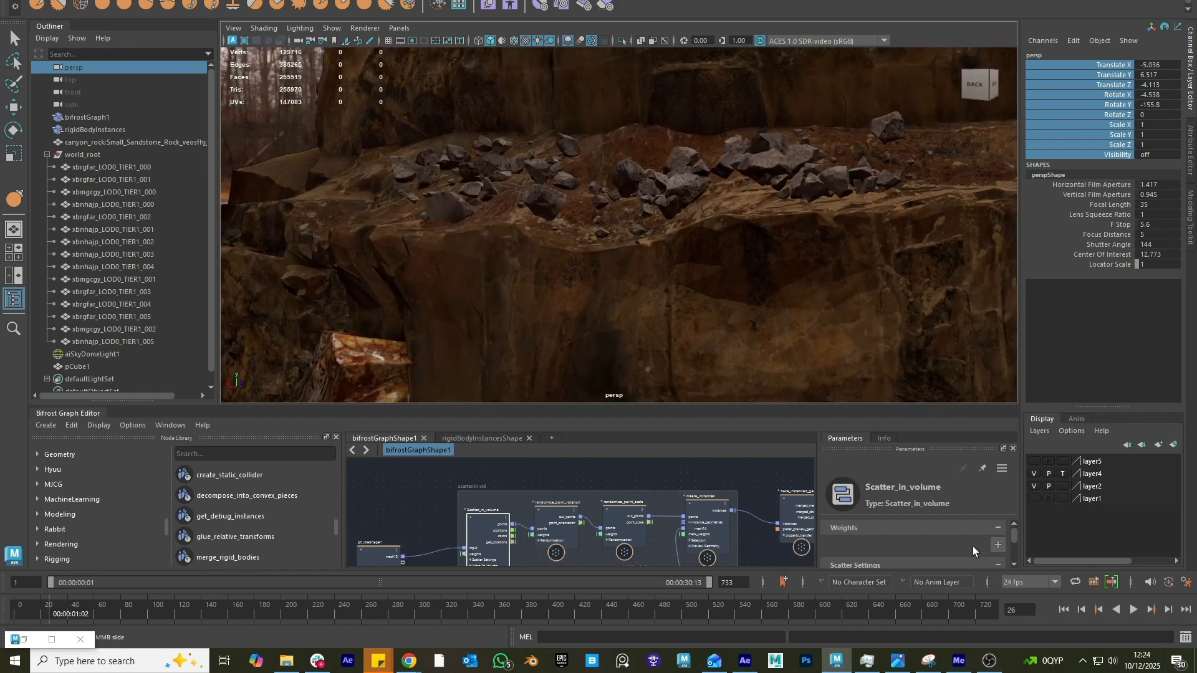
{"action": "left_click_drag", "start_coordinate": [852, 407], "coordinate": [852, 338]}
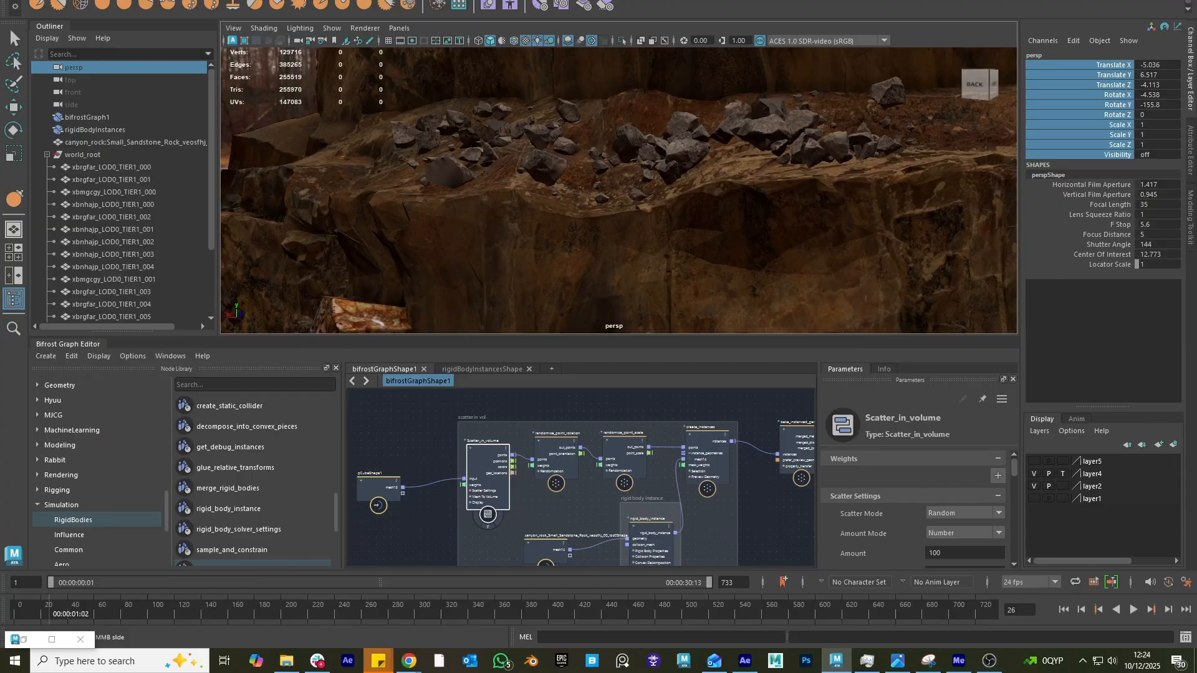